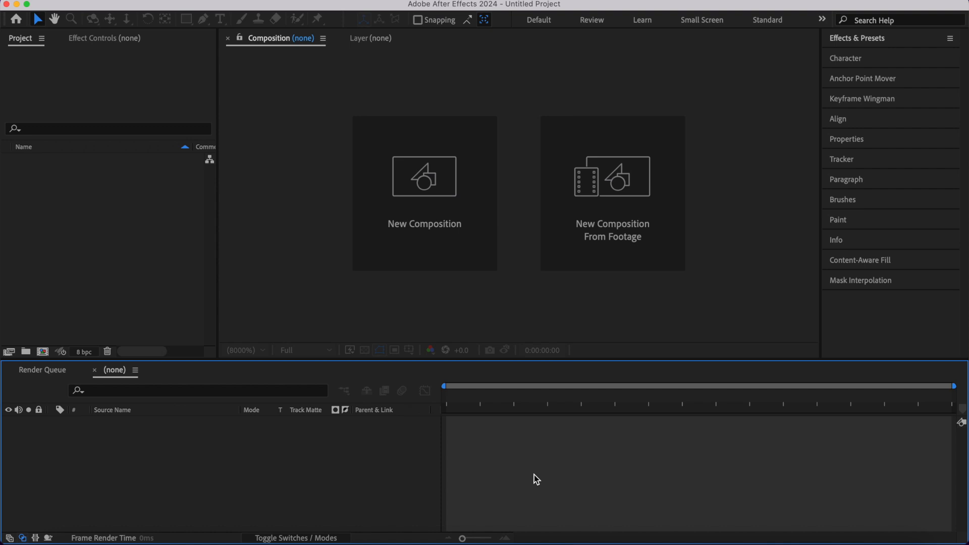
- Create a composition named Coolie Motion Poster at 1920x1080, 24 fps, with a 7-second duration
key(super+n)
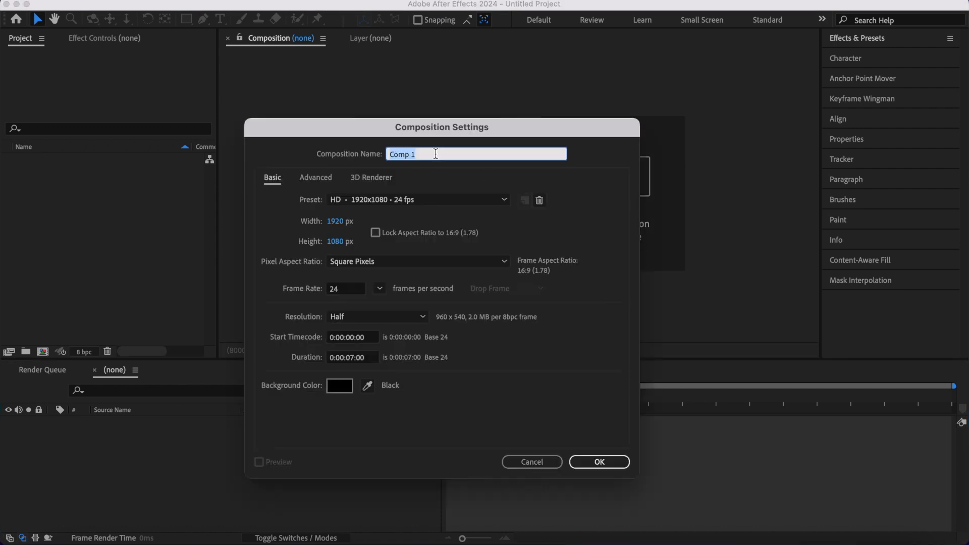
text(Coolie Motion Poster)
click(307, 235)
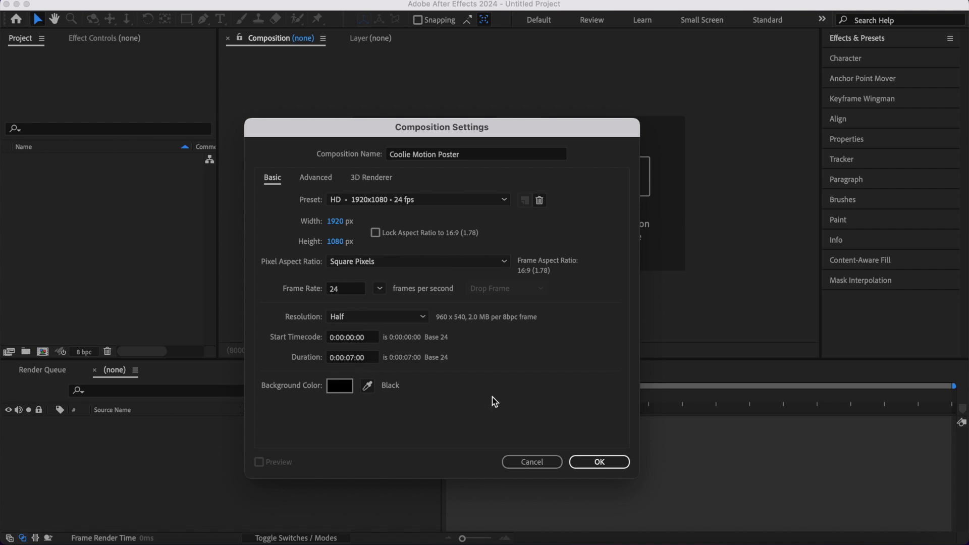
click(600, 462)
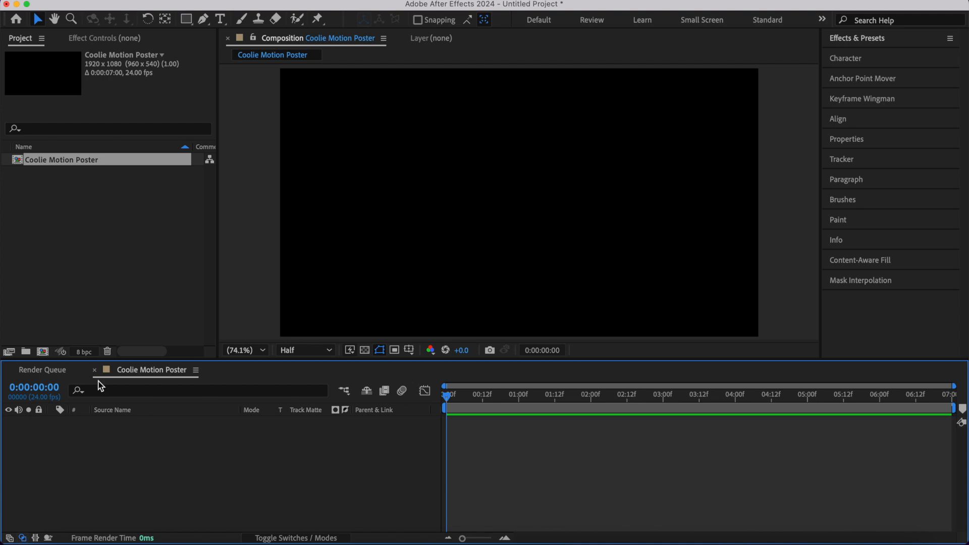
- Import all the files from the Coolie Motion Poster Files folder into the project
click(59, 540)
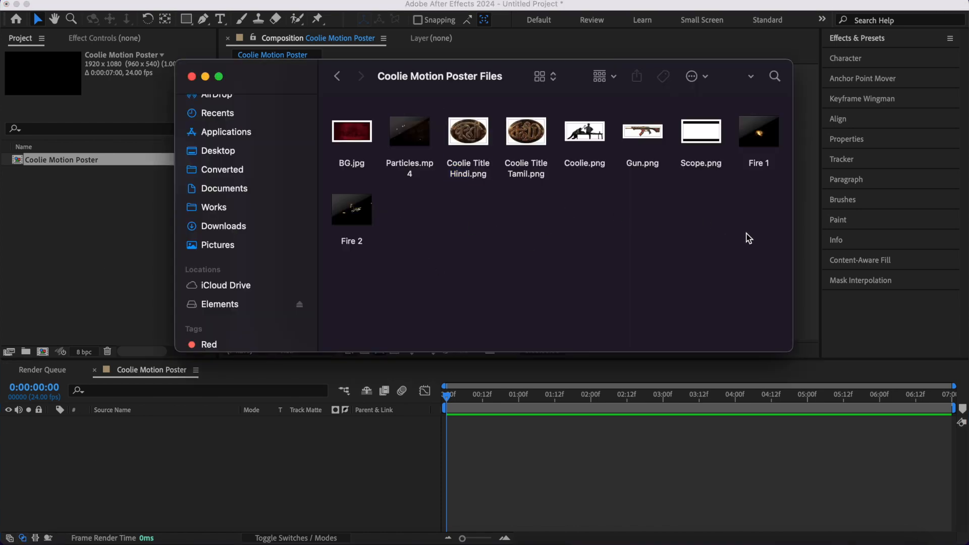
drag(746, 243, 74, 264)
click(212, 456)
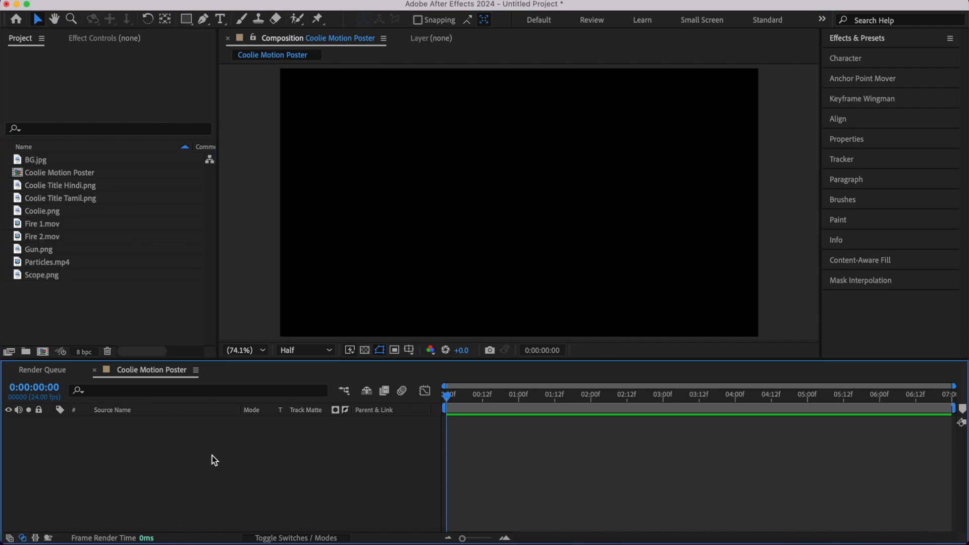
- Create a yellow 1920x1080 px solid layer named Bg in the Coolie Motion Poster composition
key(super+y)
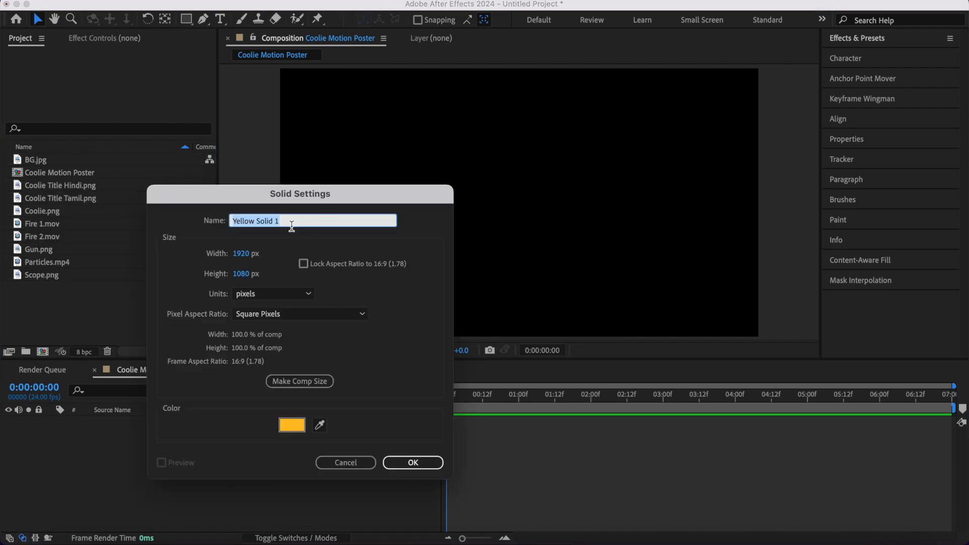
text(Bg)
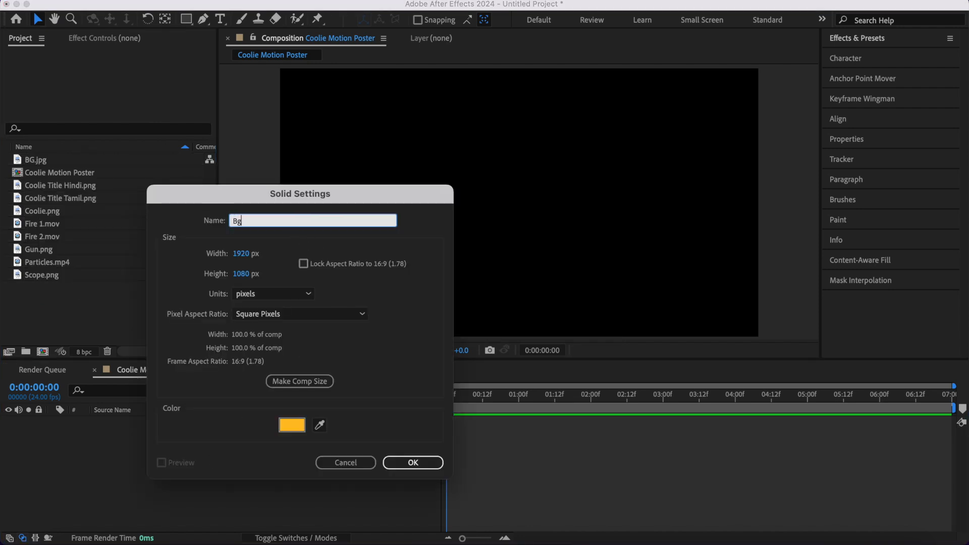
click(413, 463)
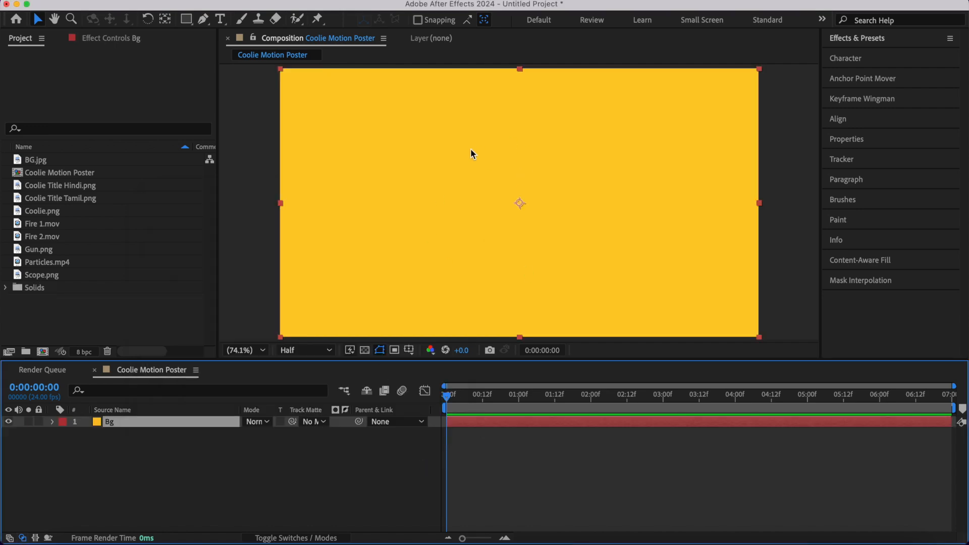
key(super+y)
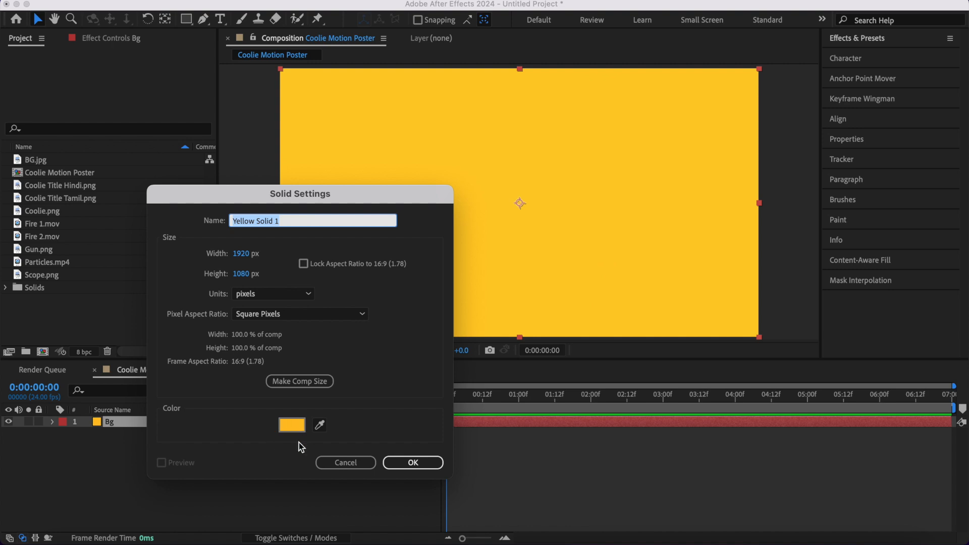
click(346, 461)
- Apply the Fill effect to the Bg solid and set its colour to dark red, 581414
click(873, 41)
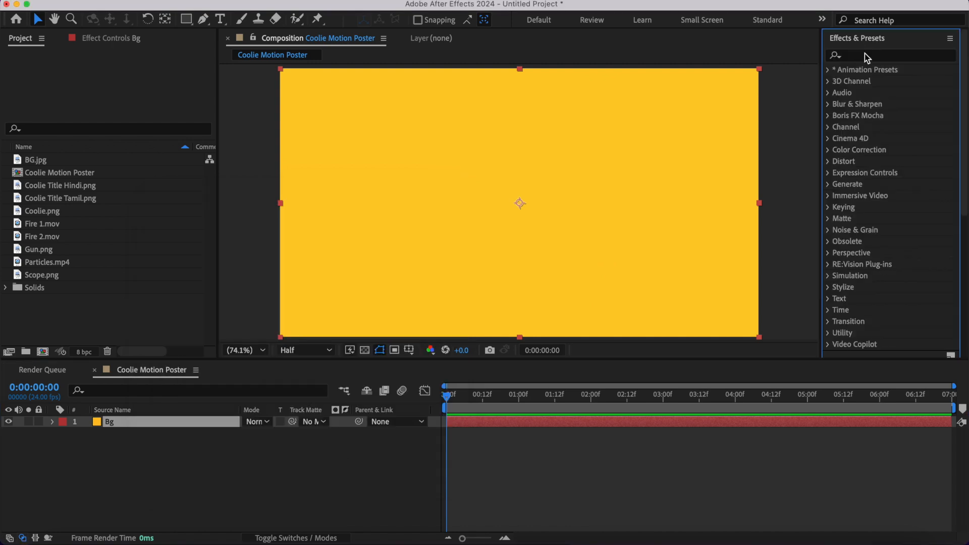
click(866, 56)
text(fill)
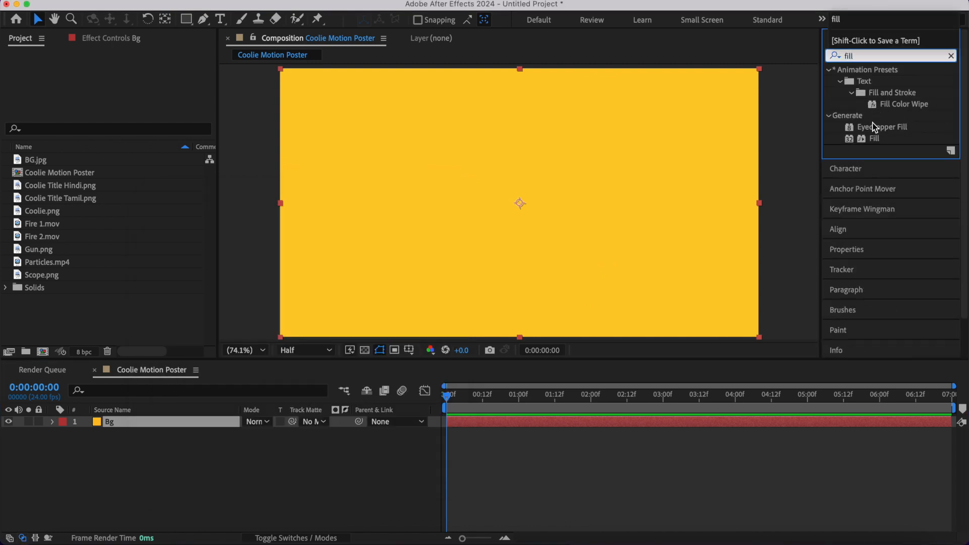
double_click(874, 139)
click(126, 101)
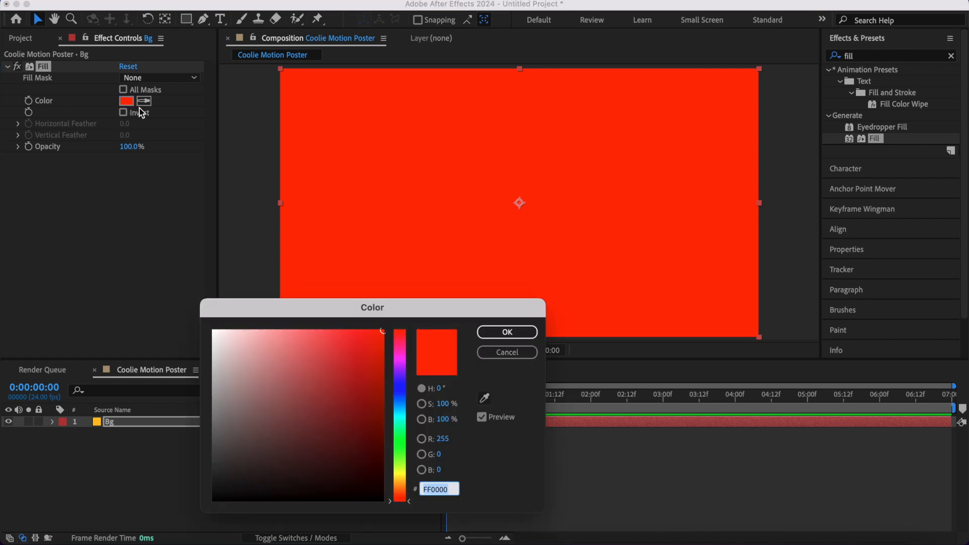
click(347, 456)
drag(346, 456, 346, 442)
click(504, 332)
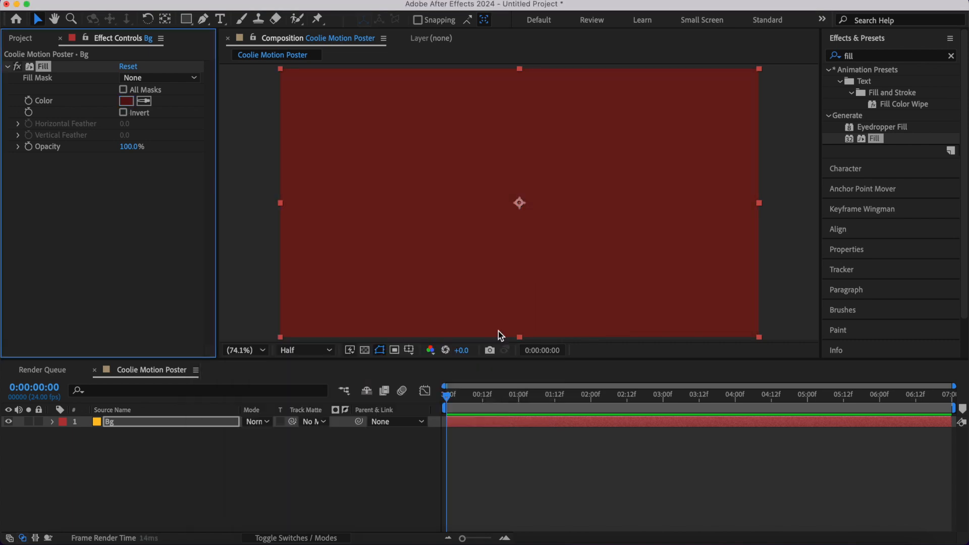
- Squash the Bg solid vertically to about 51.5% height, keeping full width, and unlink its Scale proportions
click(519, 76)
drag(519, 71, 523, 138)
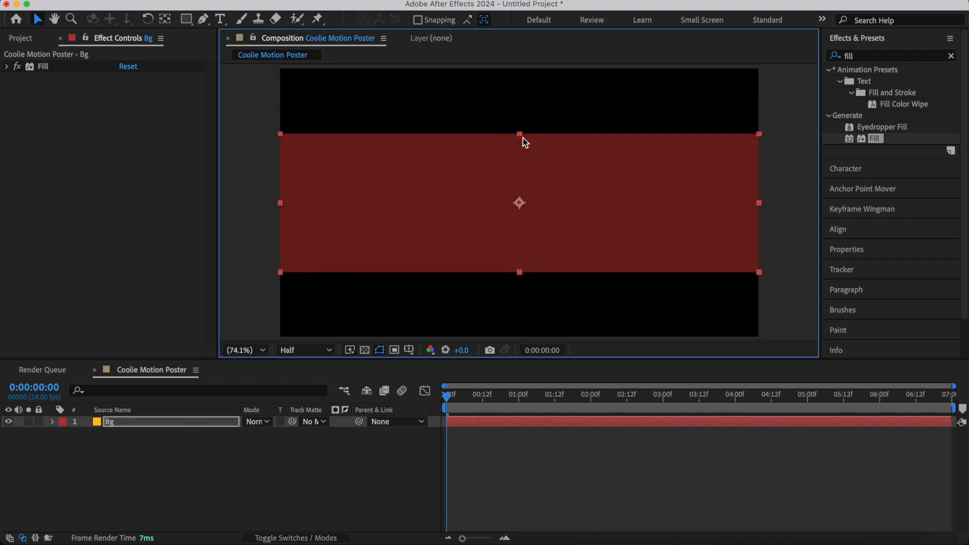
key(s)
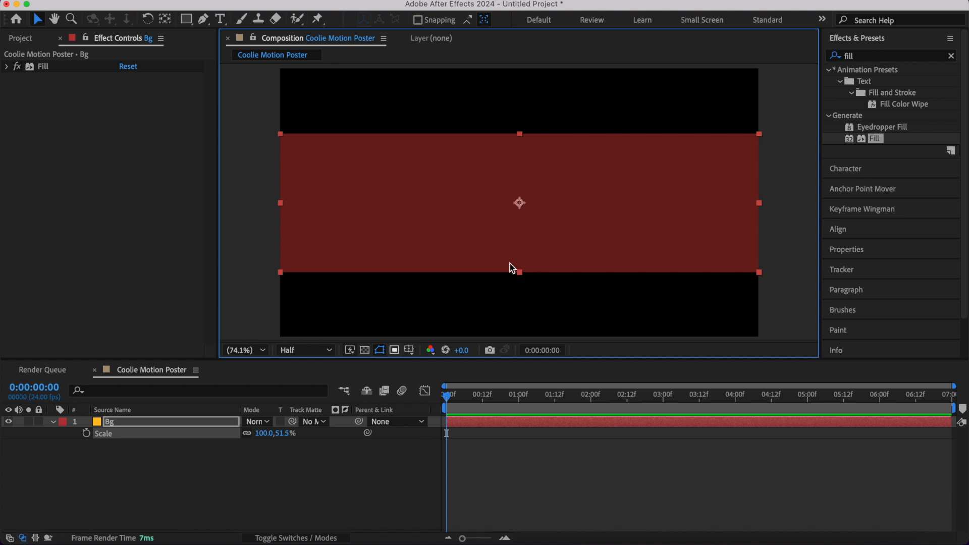
click(247, 434)
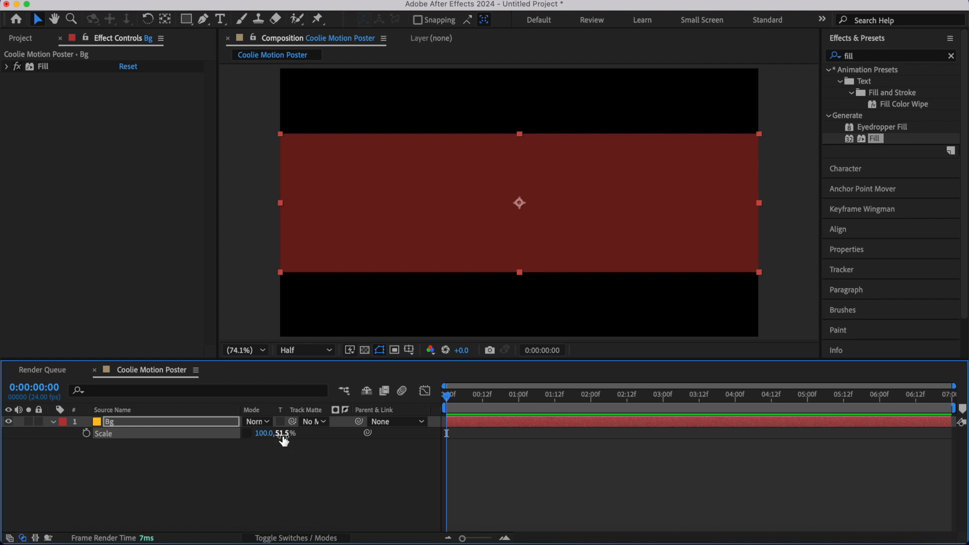
mouse_move(283, 438)
mouse_down()
mouse_move(295, 437)
mouse_move(287, 437)
mouse_up()
key(super+z)
click(53, 422)
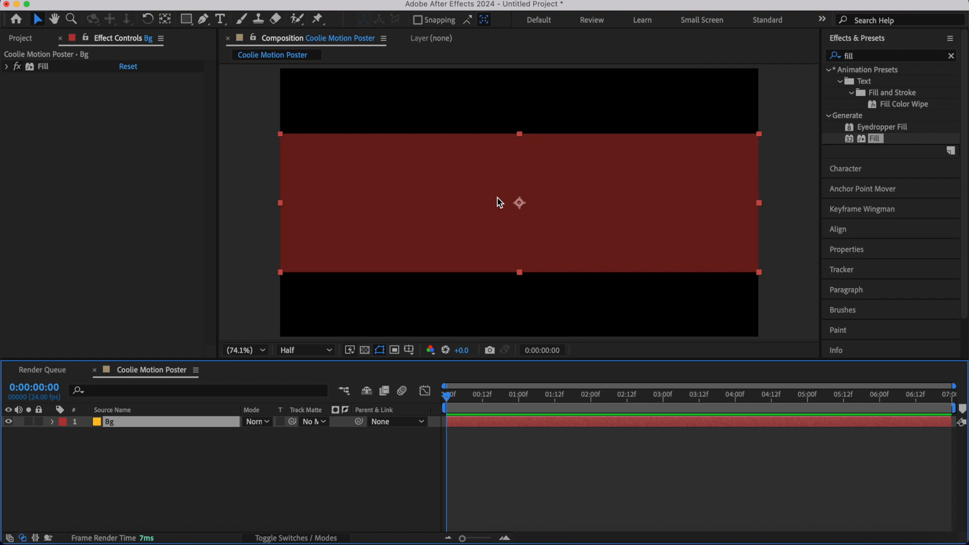
- Find the Ripple distortion effect and apply it to the Bg layer
click(859, 56)
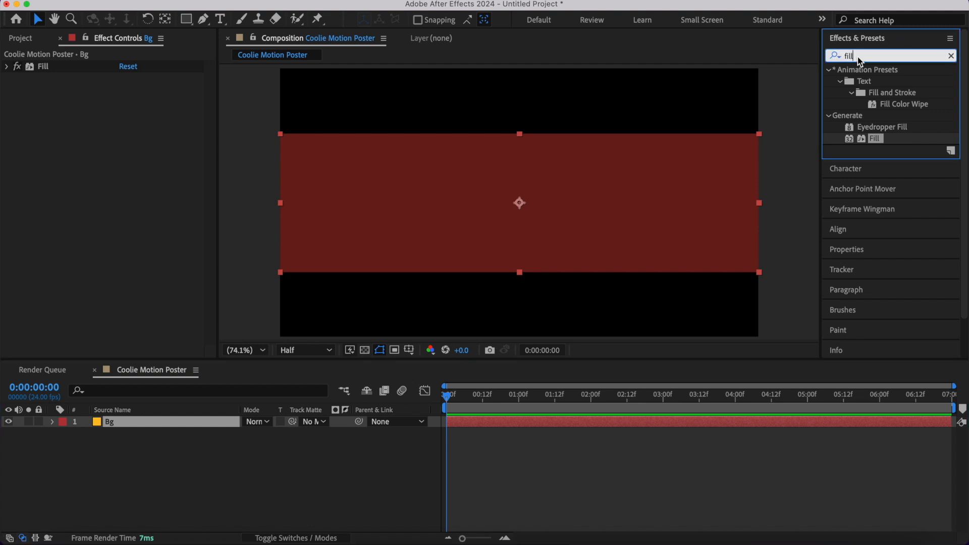
text(ripple)
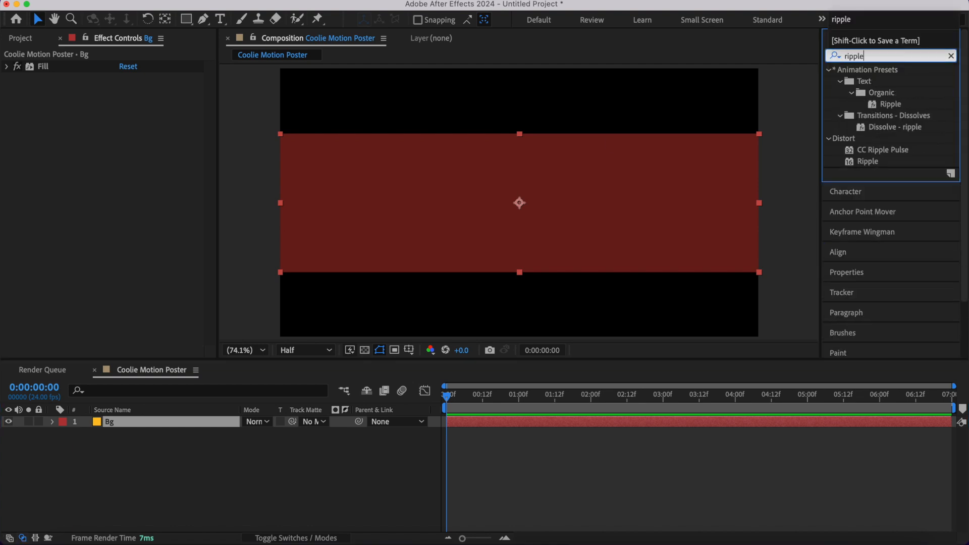
click(862, 165)
click(865, 162)
double_click(864, 163)
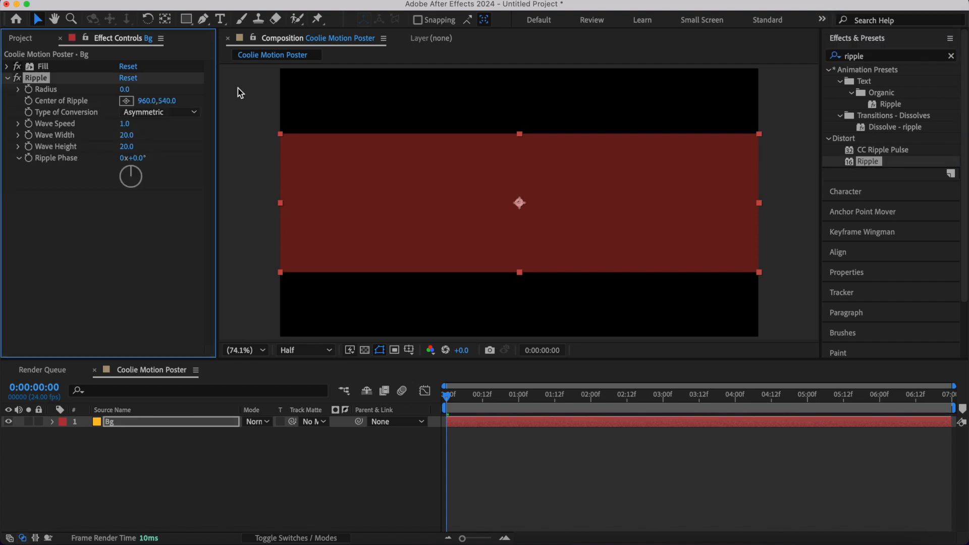
- Set the Ripple radius to 100, wave width to 100 and wave height to 200, and preview the animation
click(125, 90)
text(100)
key(Return)
click(126, 135)
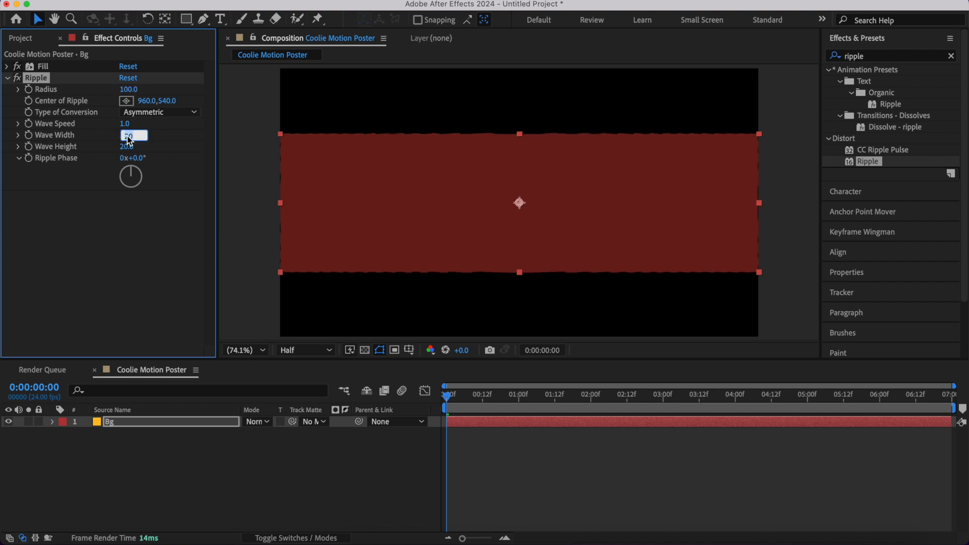
text(100)
key(Return)
click(125, 146)
text(200)
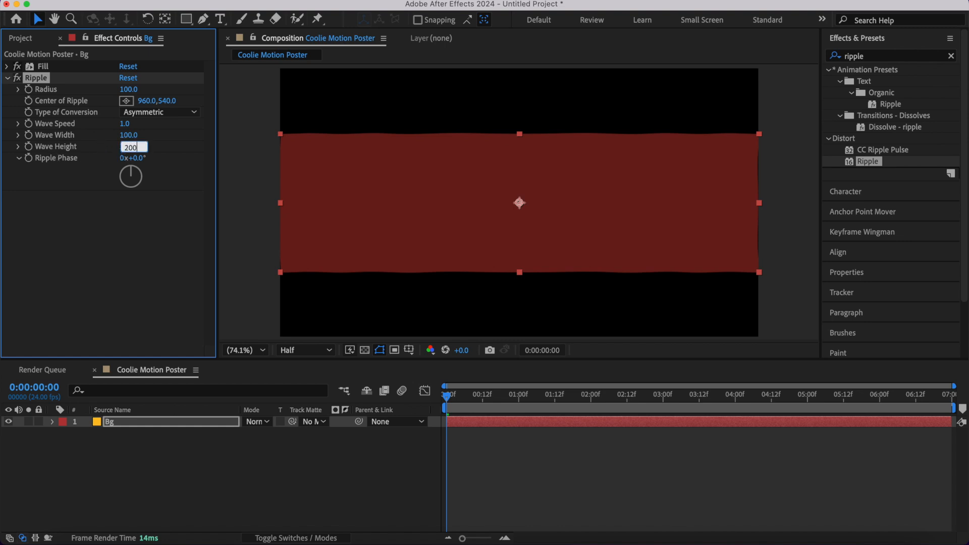
key(Return)
key(space)
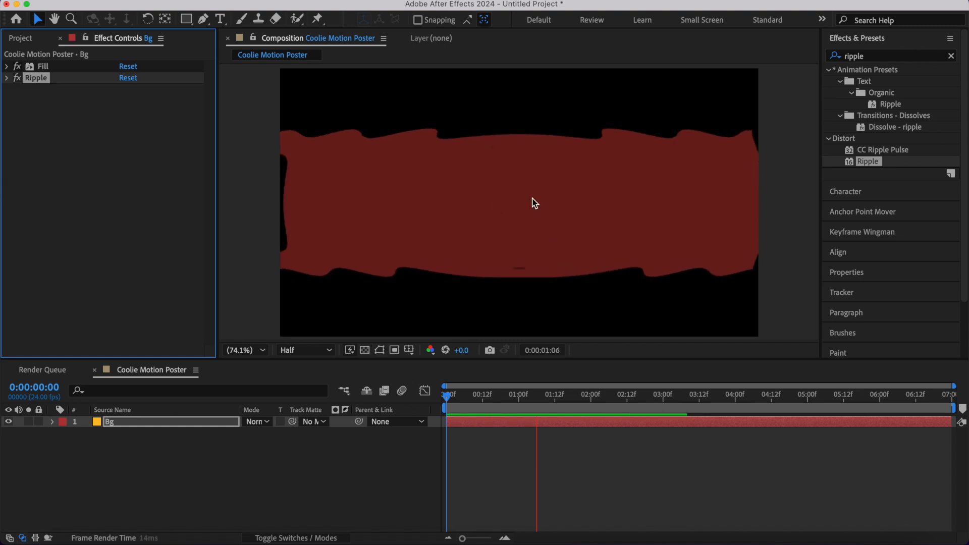
click(457, 413)
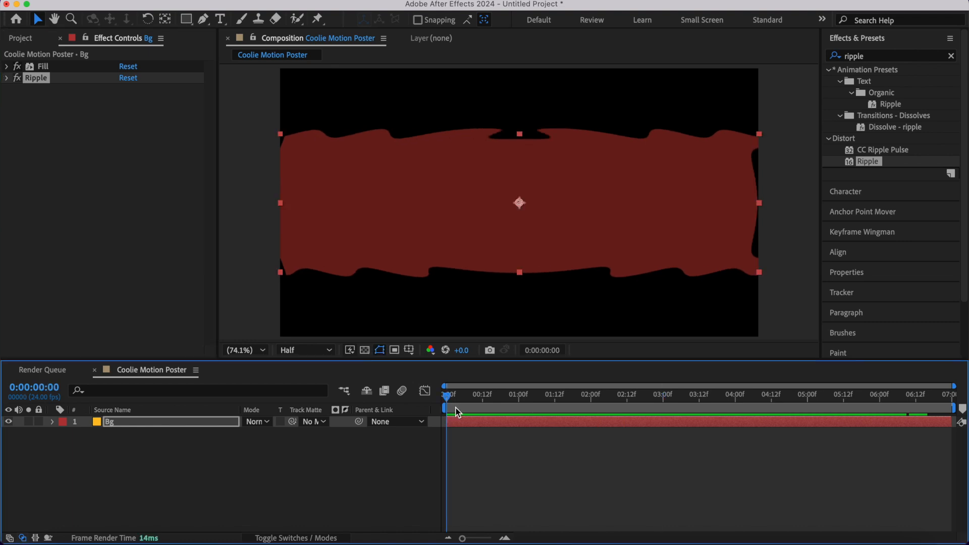
- Apply Turbulent Displace to the Bg layer with an amount of 700 and Twist displacement, and preview it
click(877, 59)
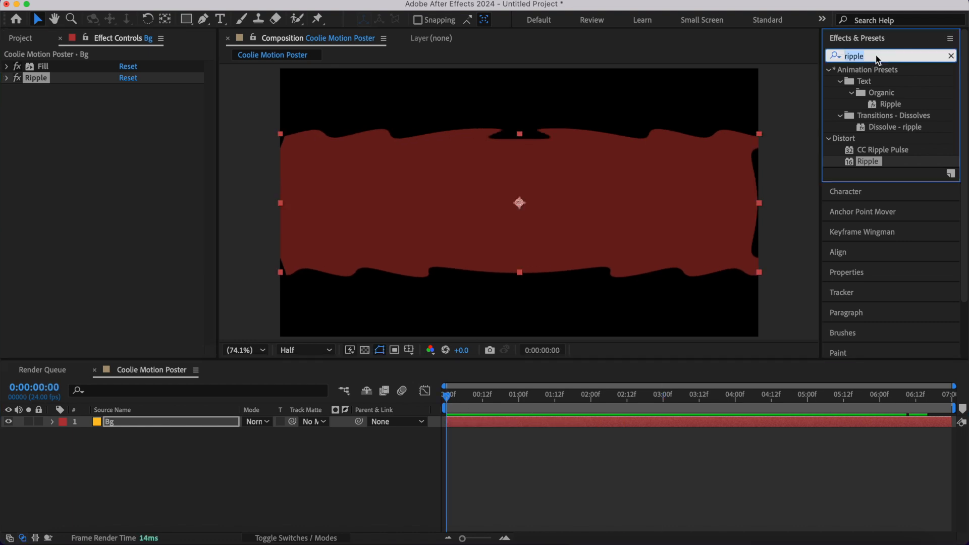
text(turbul)
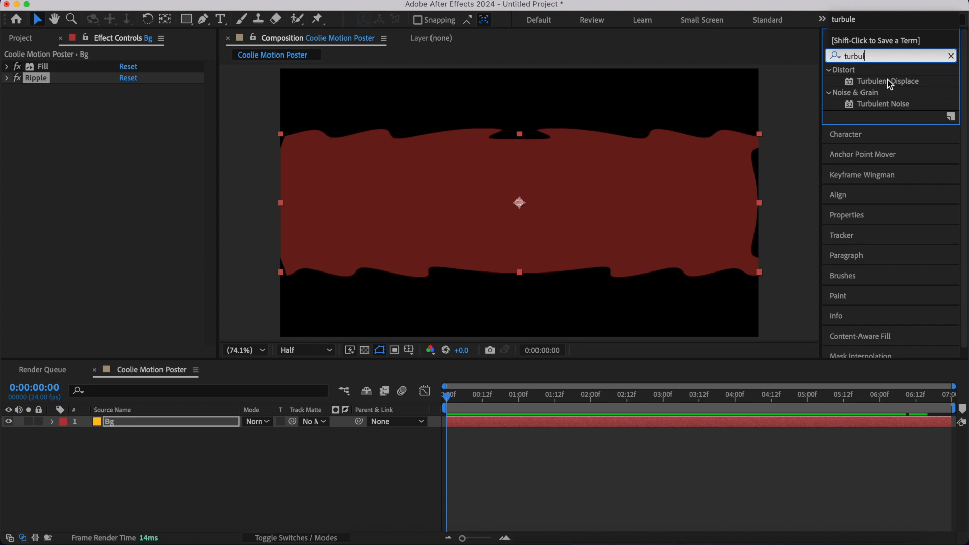
double_click(890, 84)
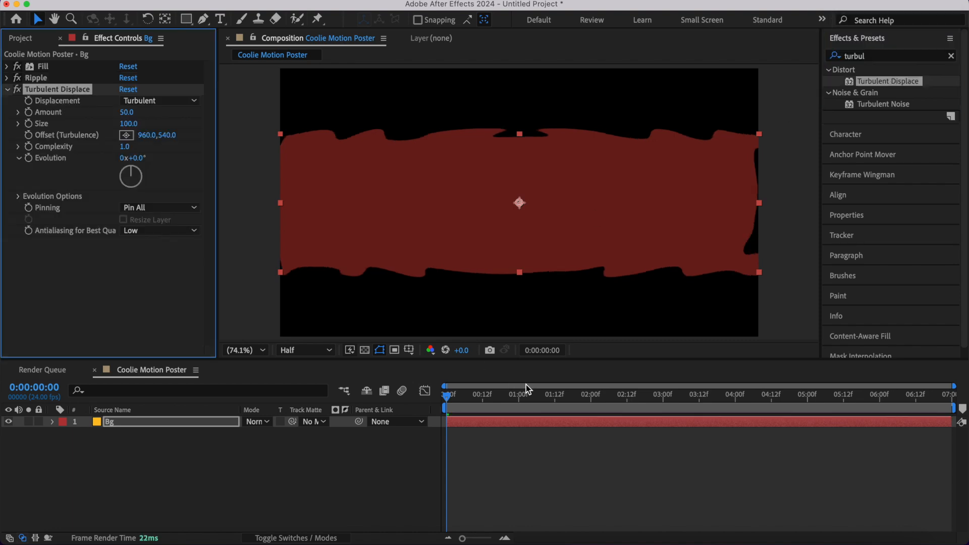
click(127, 112)
text(700)
key(Return)
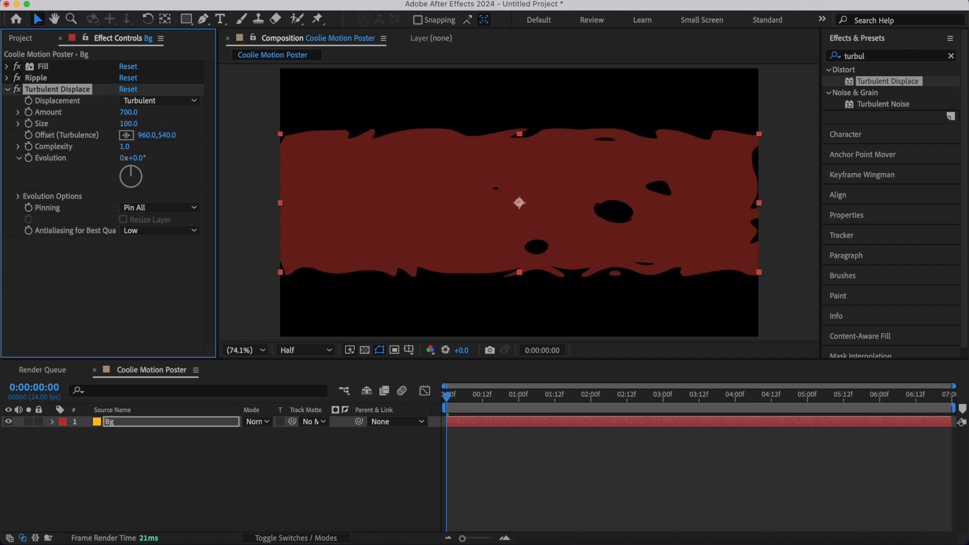
click(141, 104)
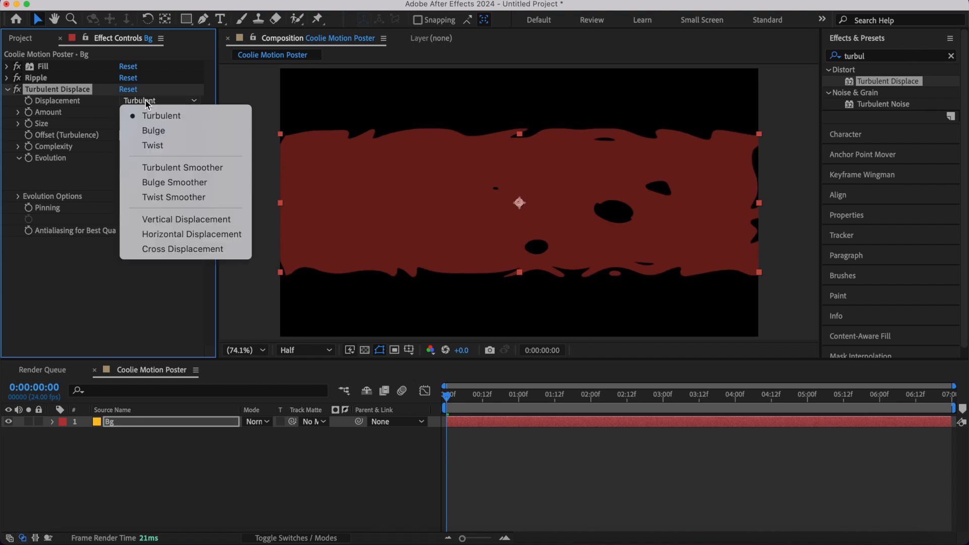
click(159, 145)
key(space)
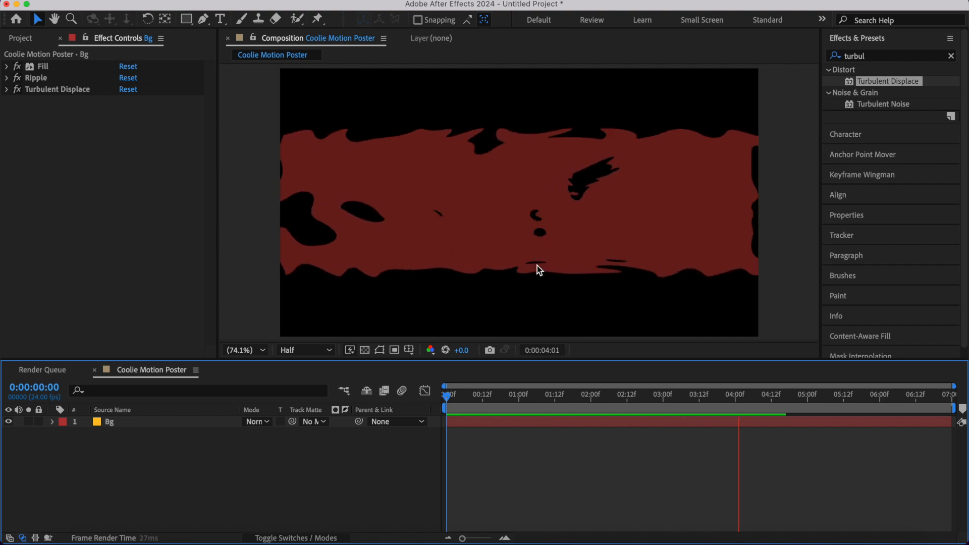
key(space)
- Duplicate the Bg layer and remove the Turbulent Displace effect from the upper copy
click(122, 423)
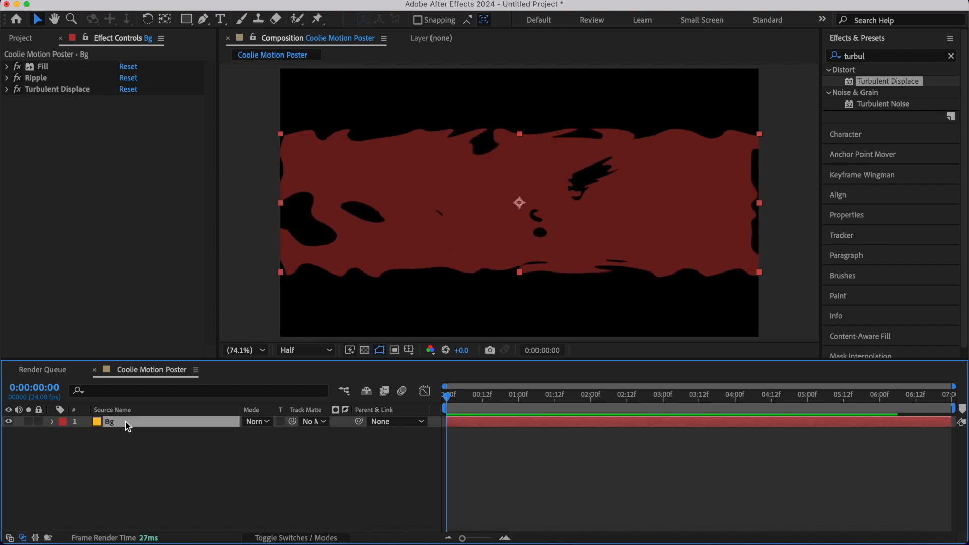
key(super+d)
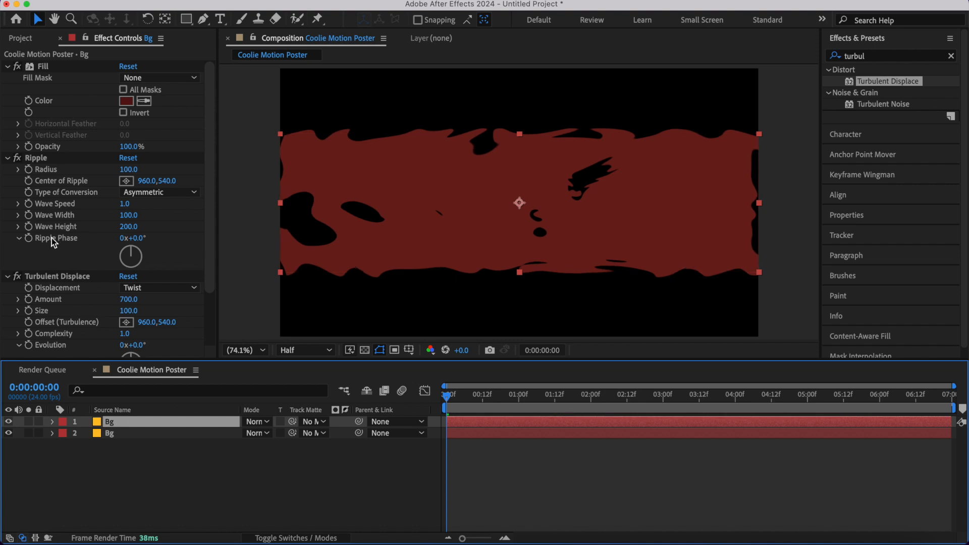
scroll(52, 238, down, 3)
click(50, 210)
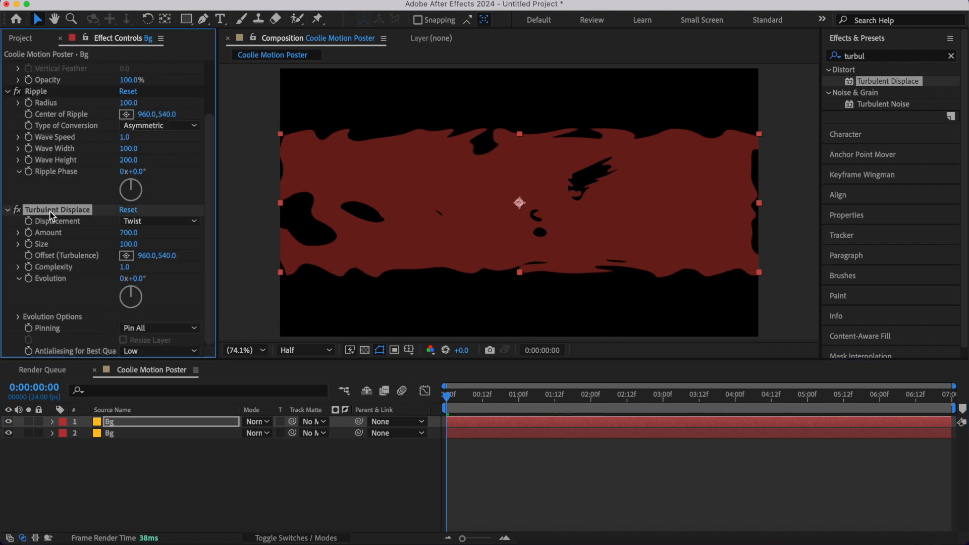
key(Delete)
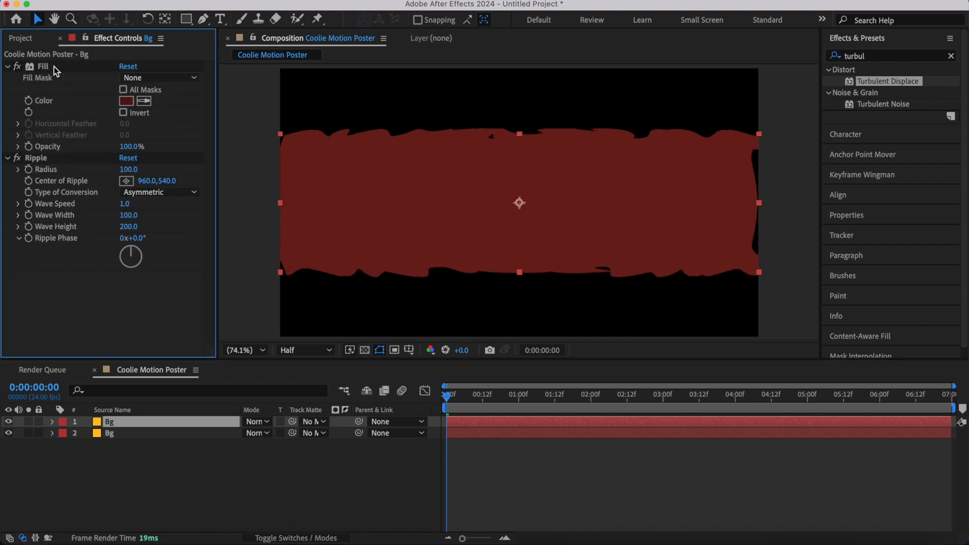
- Change the Fill colour of the upper Bg layer to a bright yellow-orange
click(126, 101)
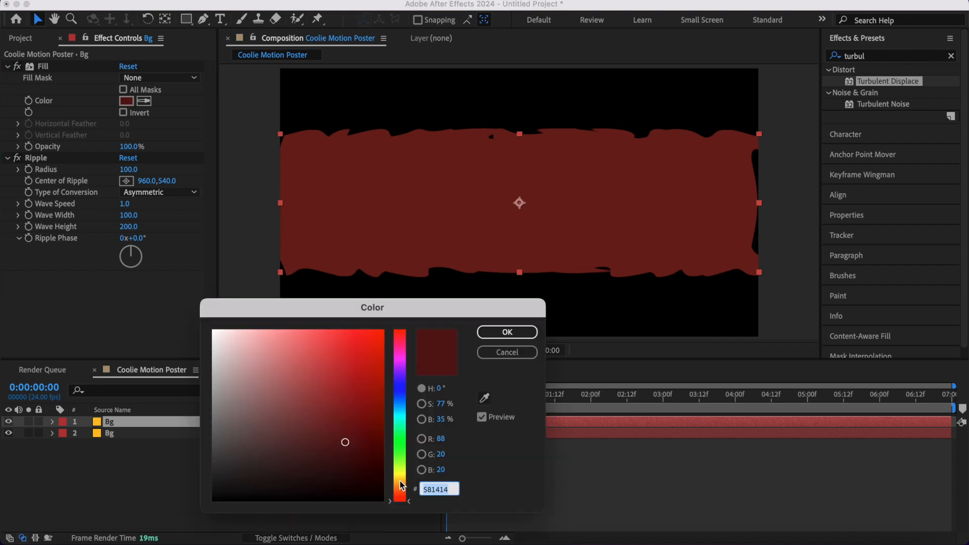
click(400, 480)
click(382, 331)
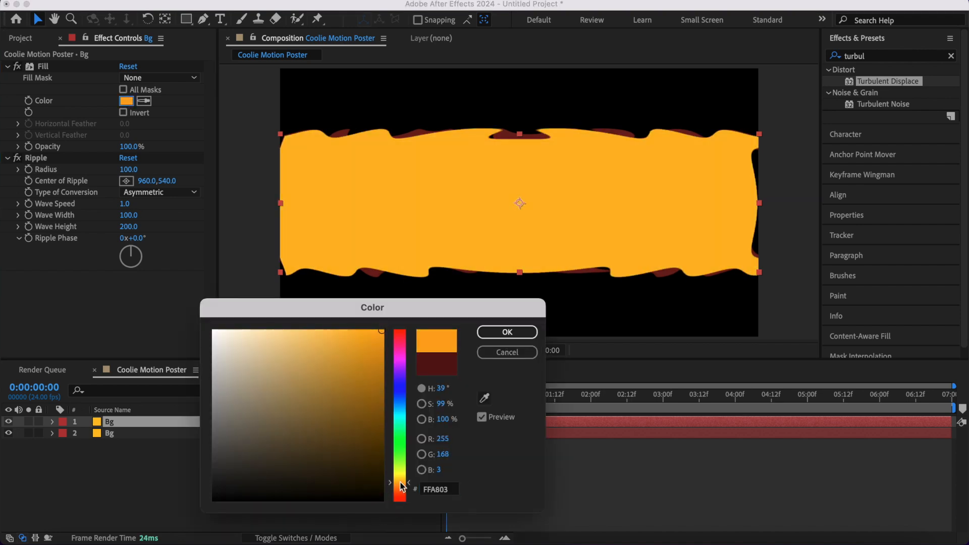
click(507, 332)
- Move the yellow-orange Bg layer below the dark red one and preview the animation
click(7, 66)
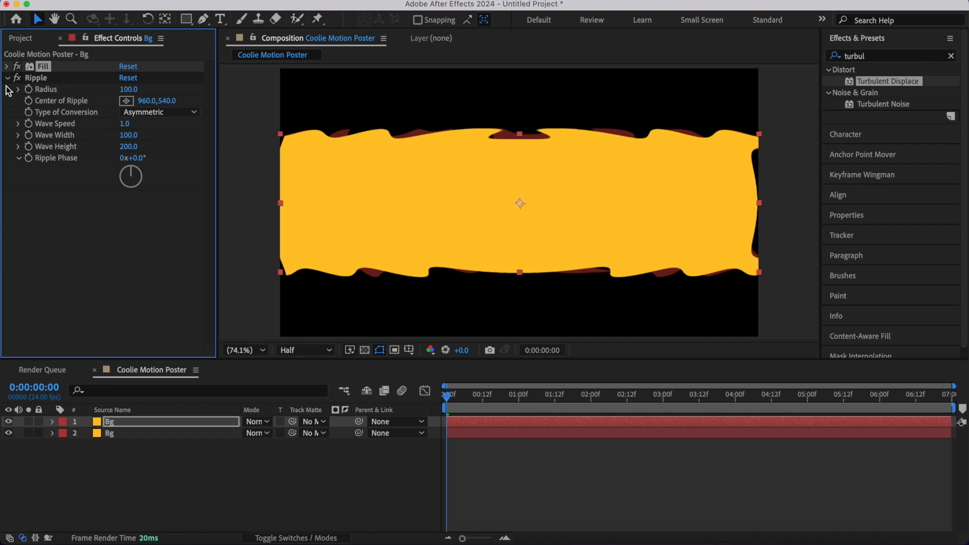
click(6, 77)
drag(145, 428, 146, 449)
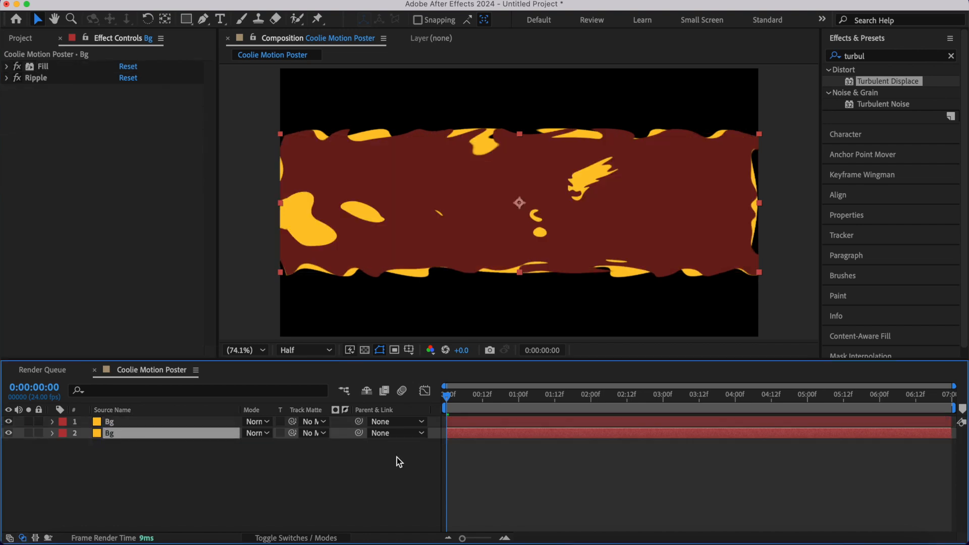
key(space)
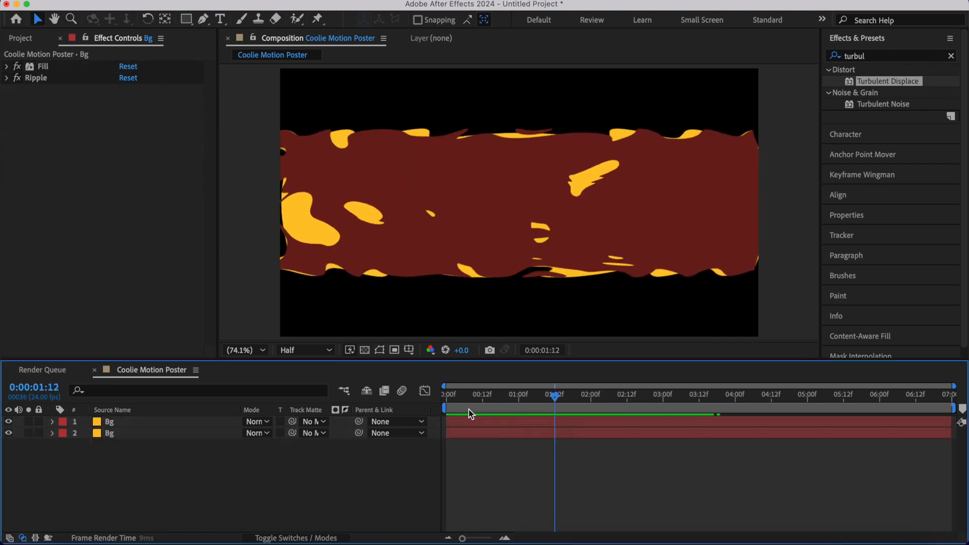
key(space)
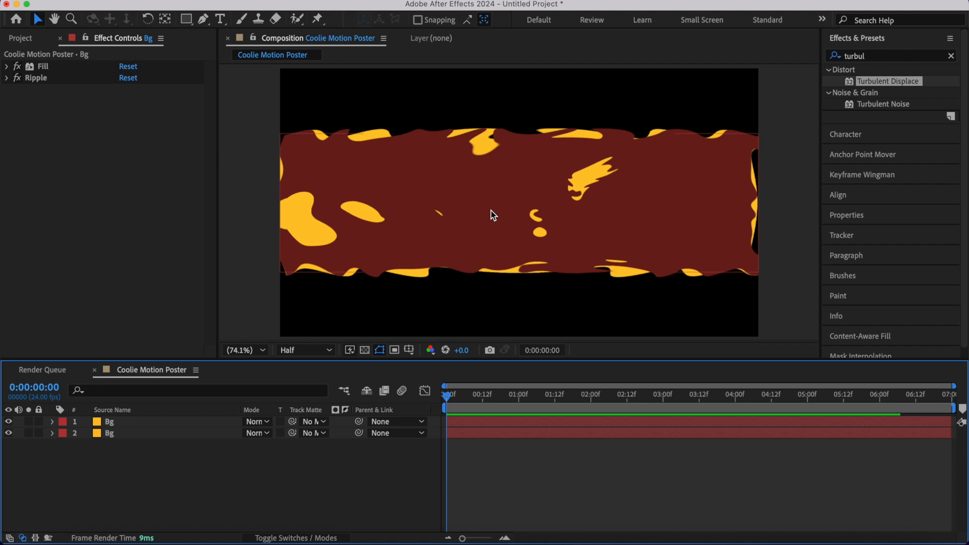
- Add BG.jpg above both Bg layers and set its blending mode to Silhouette Luma
click(21, 38)
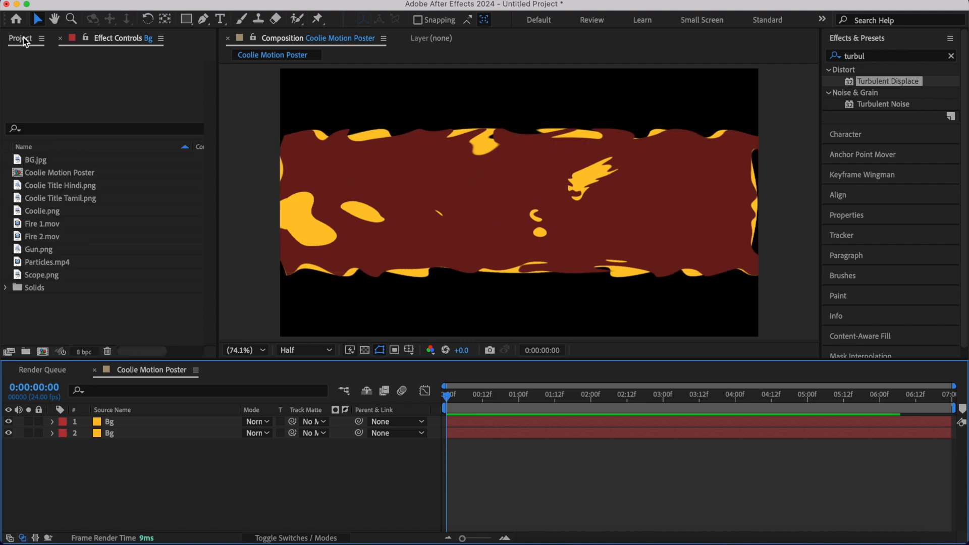
click(23, 160)
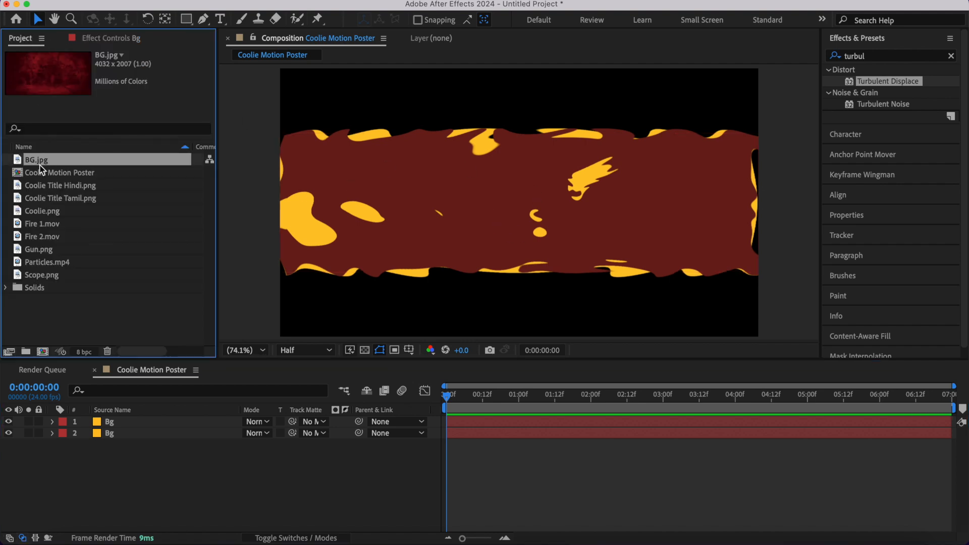
drag(40, 165, 111, 417)
click(260, 423)
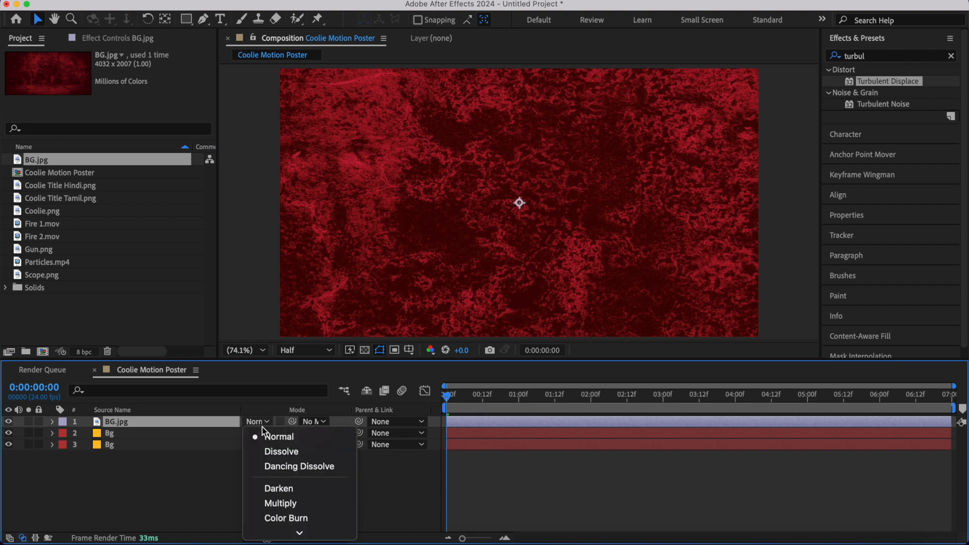
scroll(283, 454, down, 10)
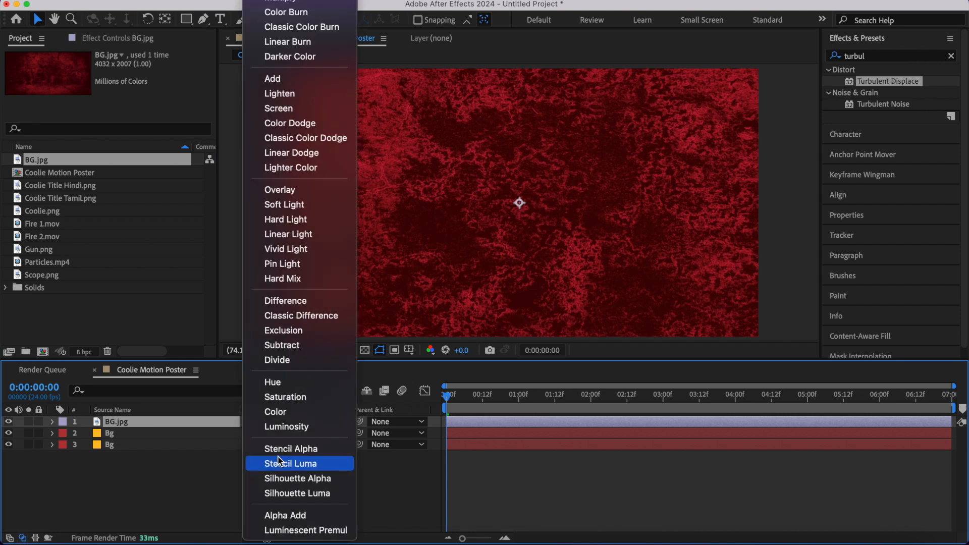
click(291, 494)
scroll(488, 190, up, 3)
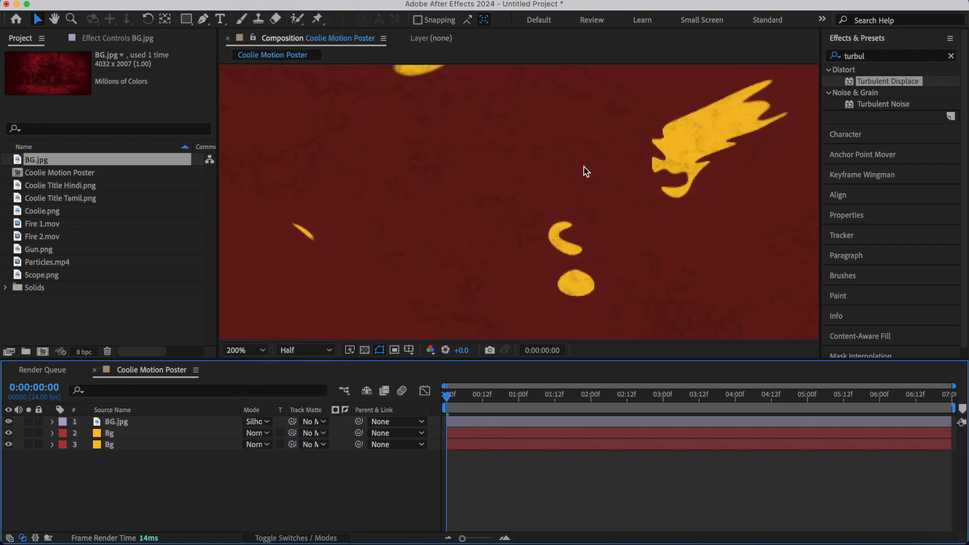
key(shift+slash)
- Pre-compose BG.jpg and both Bg layers into a composition named BG 1
click(124, 422)
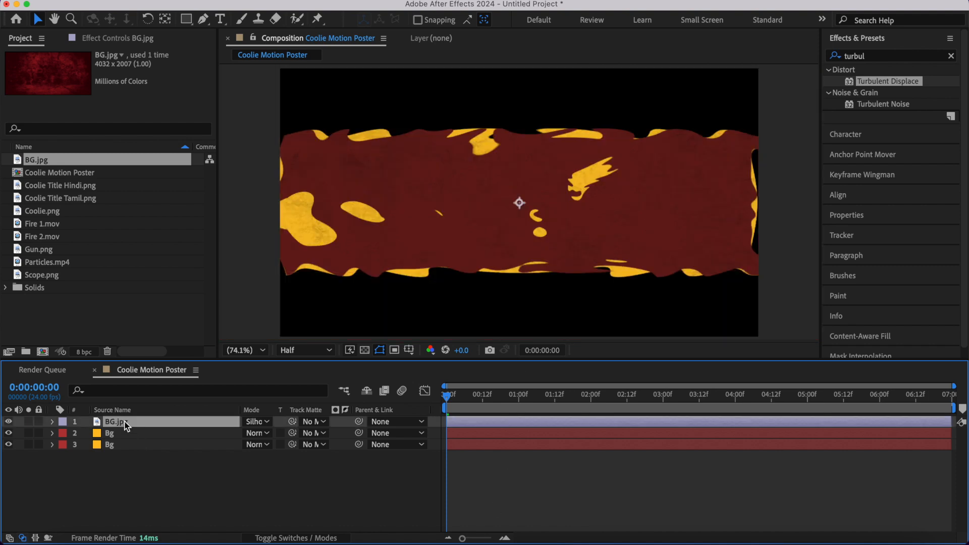
shift+click(125, 446)
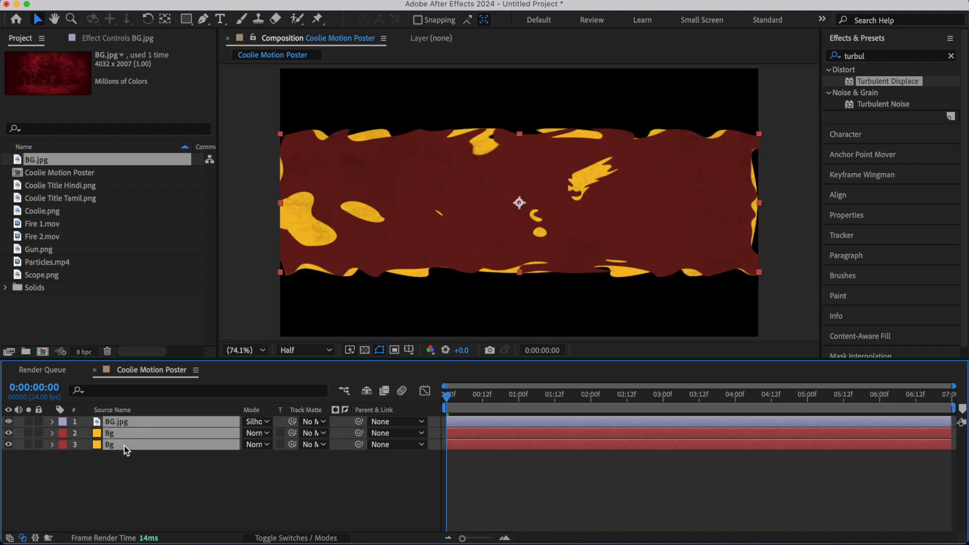
key(super+shift+c)
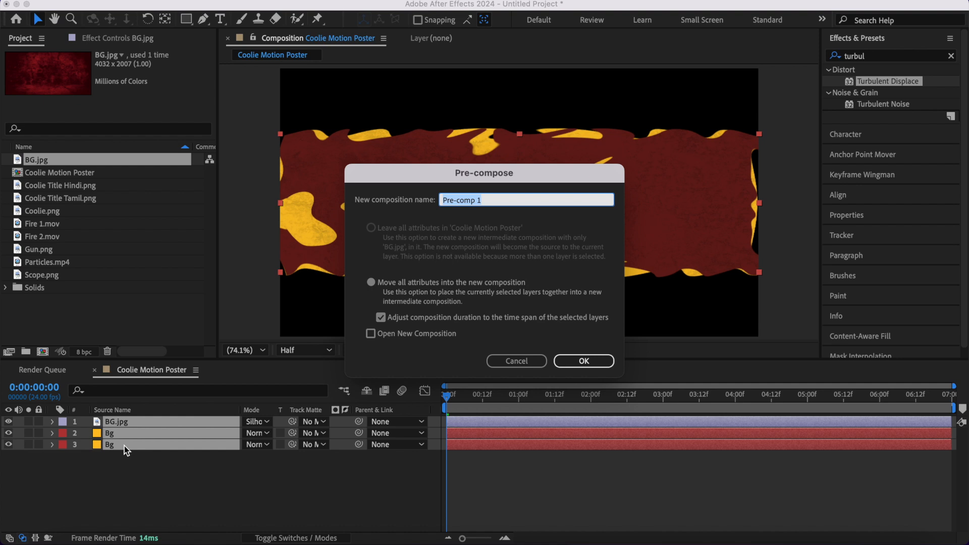
text(BG 1)
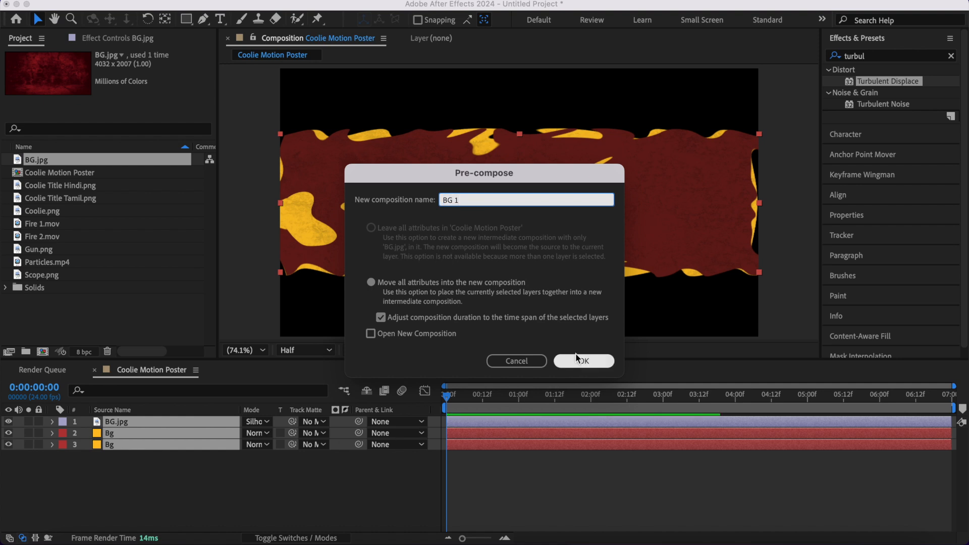
click(576, 360)
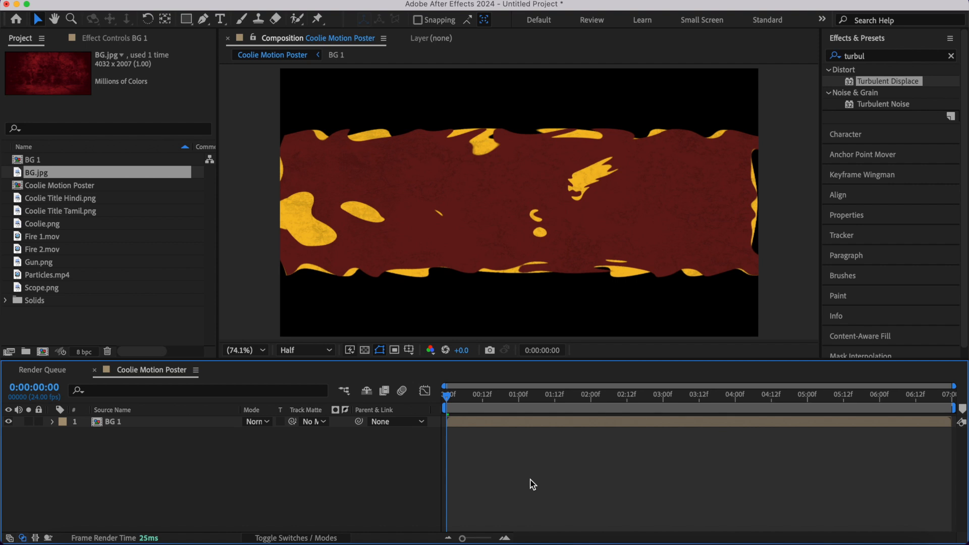
- Save the project as Coolie Motion Poster
key(super+s)
text(Coolie Motion Poster)
key(Return)
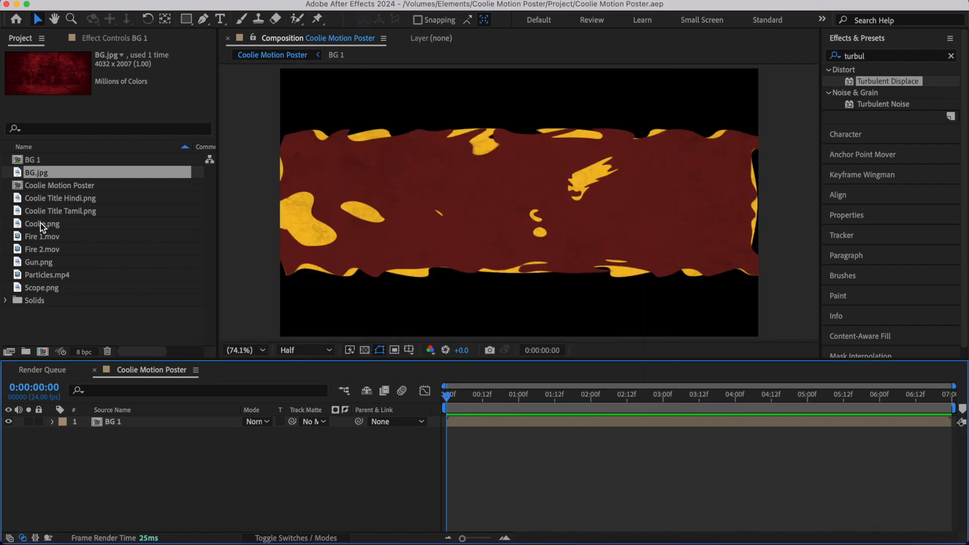
- Add Coolie.png above the BG 1 layer and place Gun.png on top of it
drag(41, 223, 112, 422)
click(33, 263)
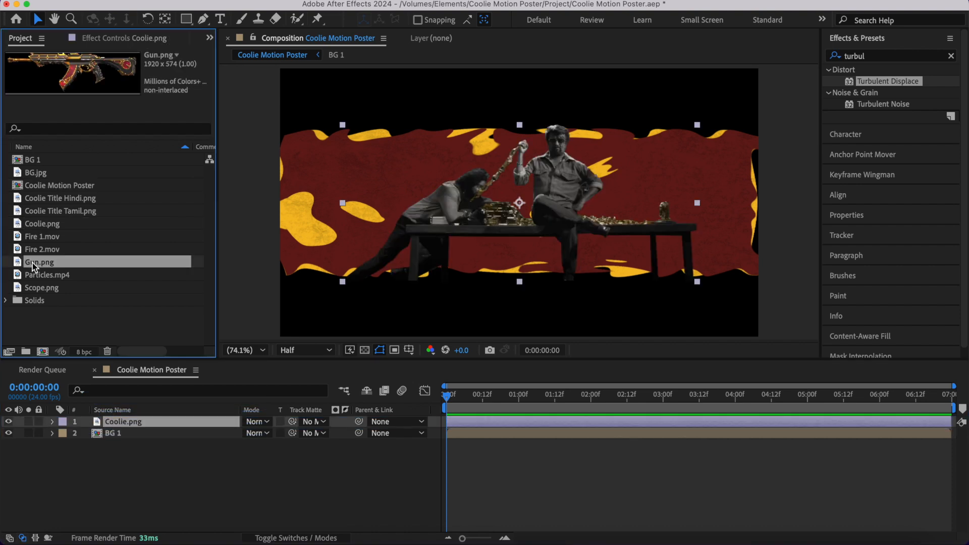
drag(33, 262, 91, 417)
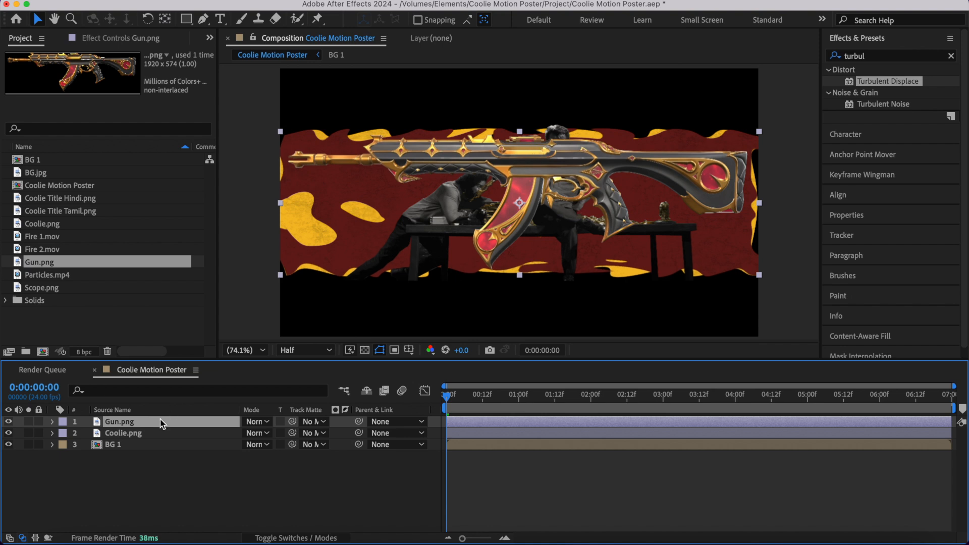
- Pre-compose the Gun.png layer into a composition named Gun and open that composition
key(super+shift+c)
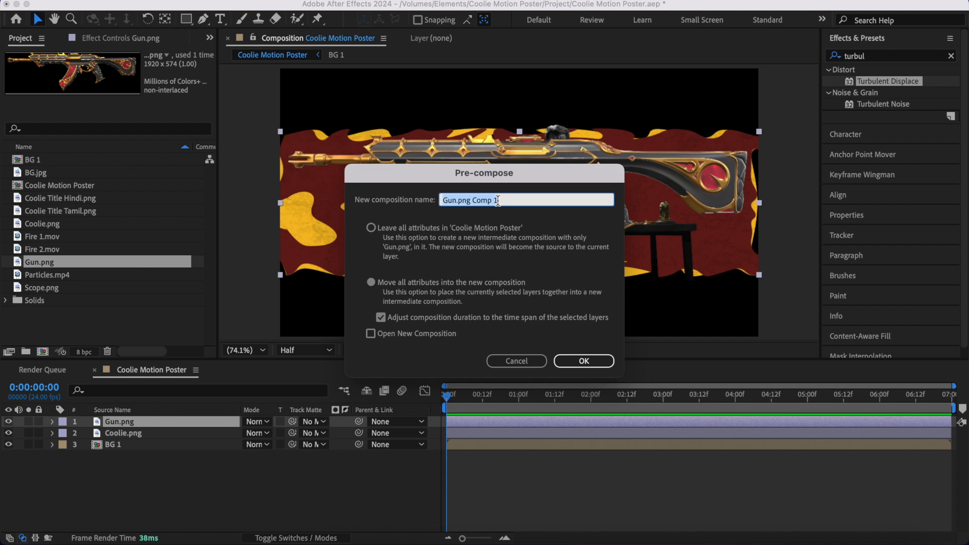
text(Gun)
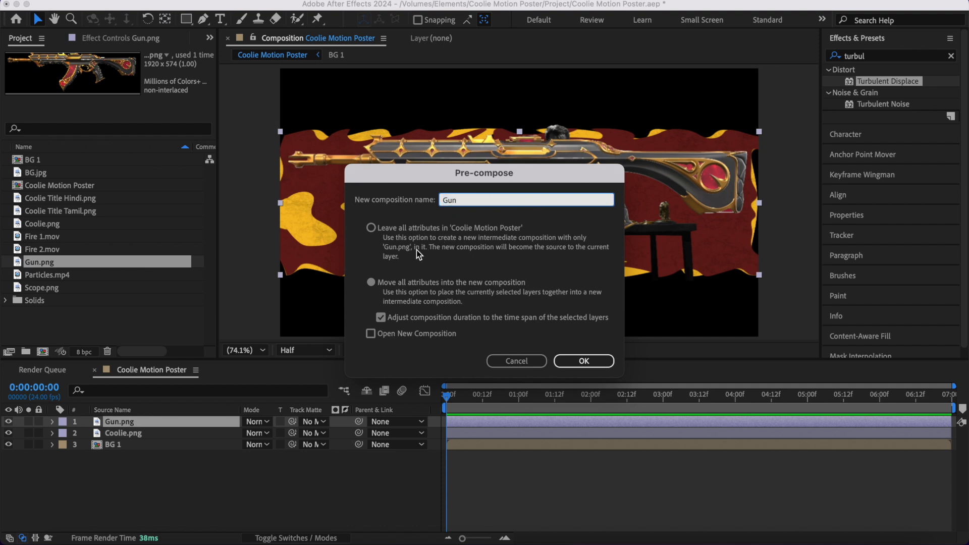
click(574, 356)
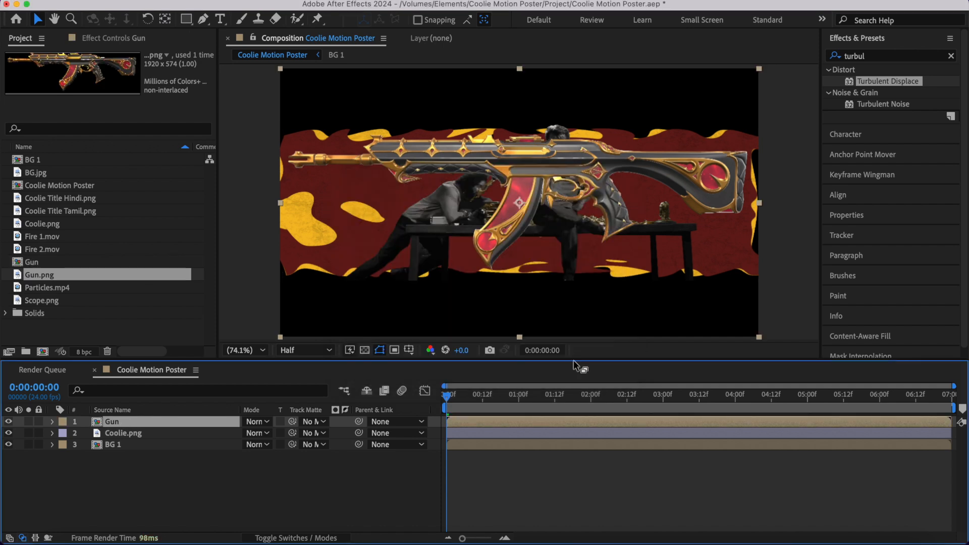
click(510, 481)
click(480, 420)
double_click(480, 422)
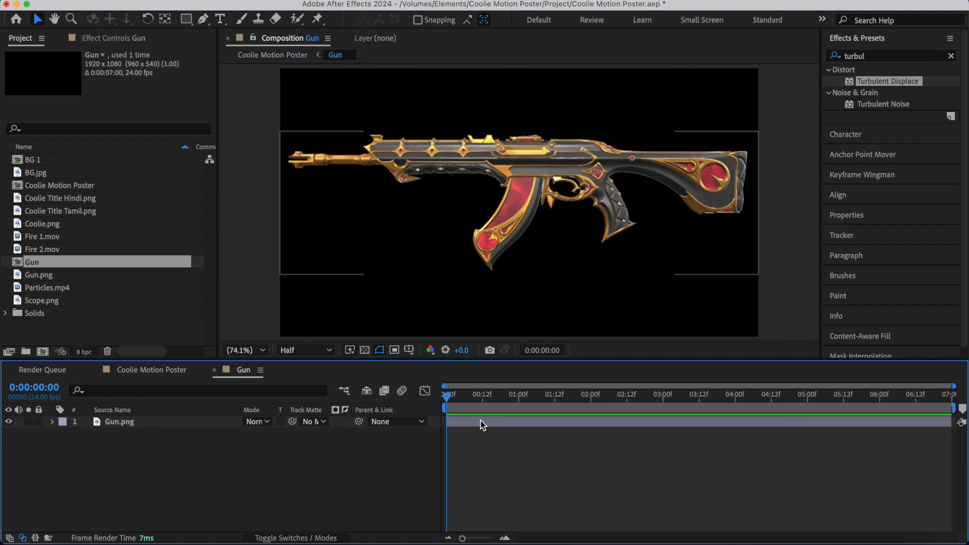
- Scale the Gun.png layer to 30% inside the Gun composition
click(481, 422)
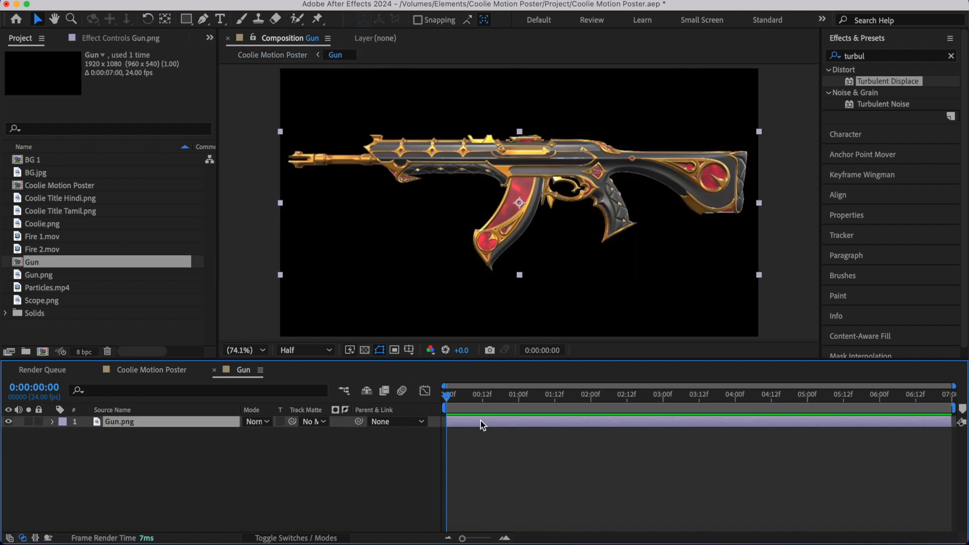
text(s)
text(30)
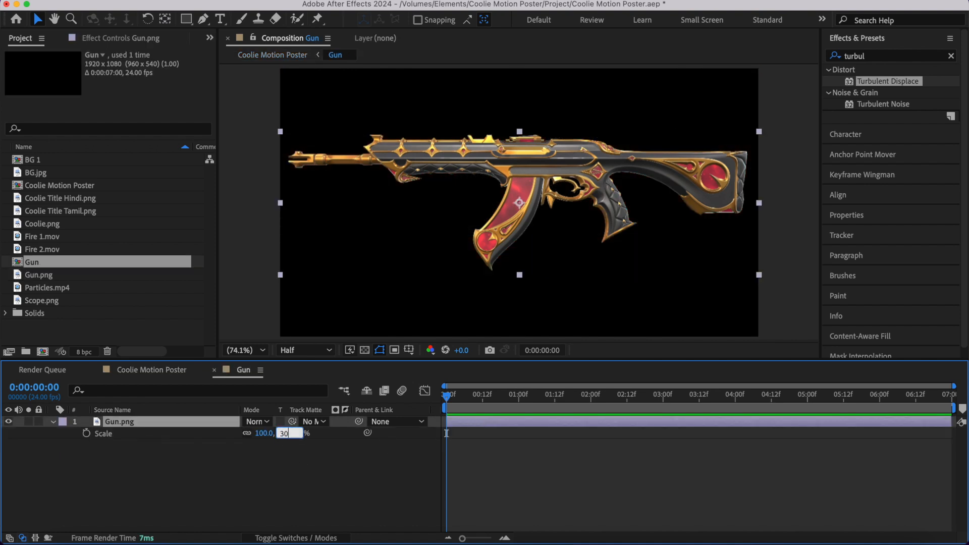
key(Return)
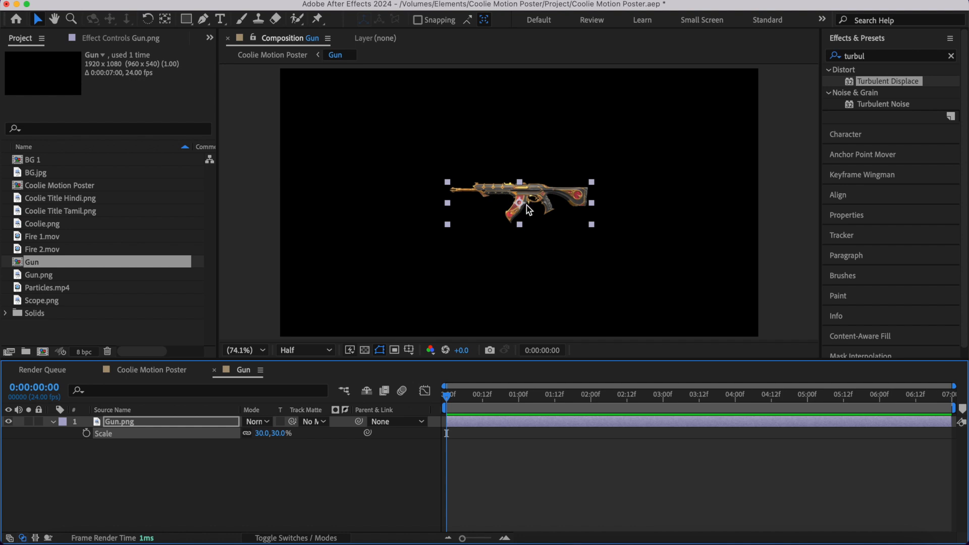
- Apply the Tint effect to the Gun.png layer to make it black and white, and inspect it up close
click(882, 57)
double_click(871, 116)
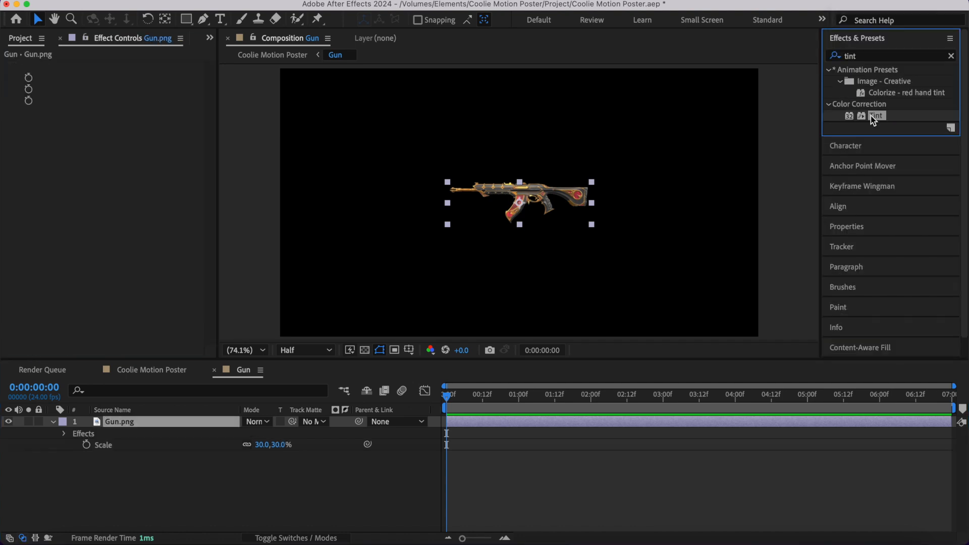
key(period)
key(period)
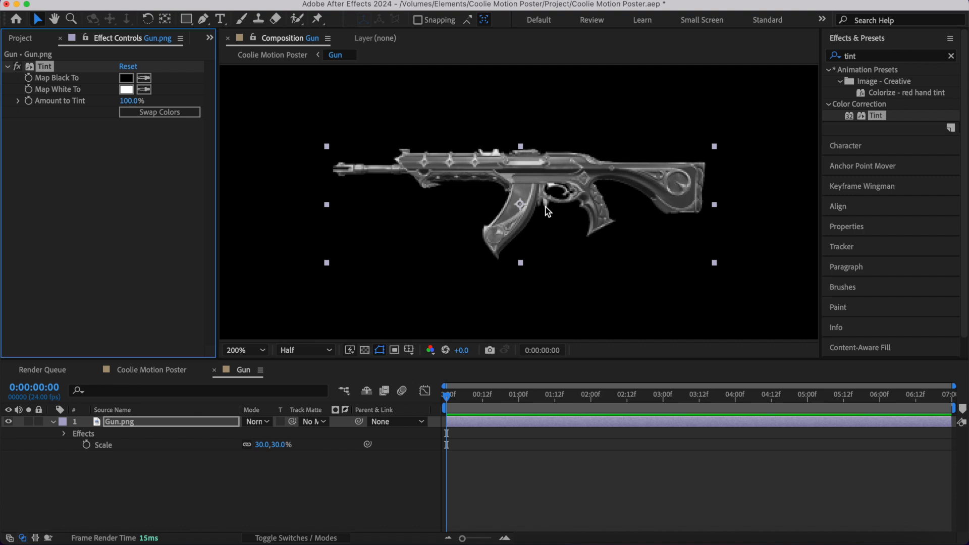
key(shift+slash)
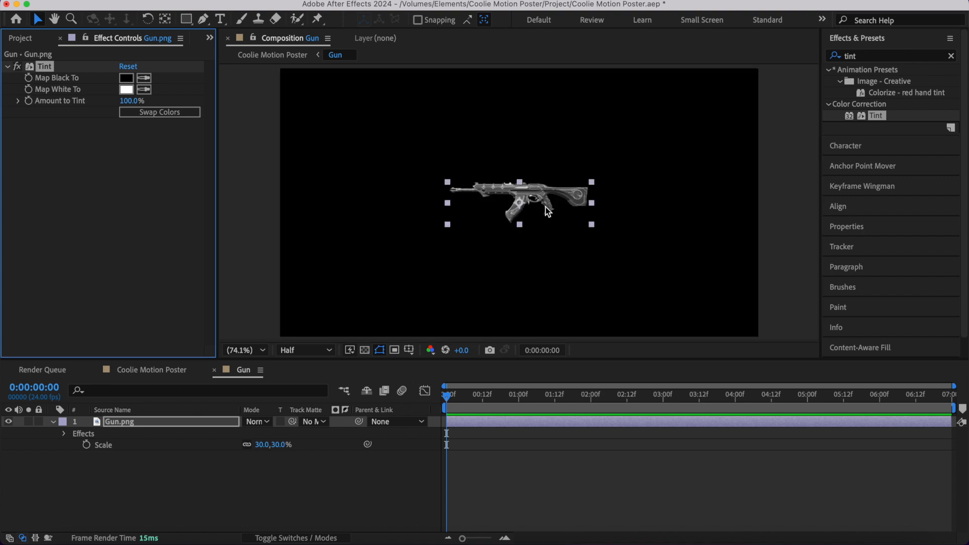
click(7, 67)
- Rotate the Gun.png layer to 90 degrees so the gun stands upright
key(r)
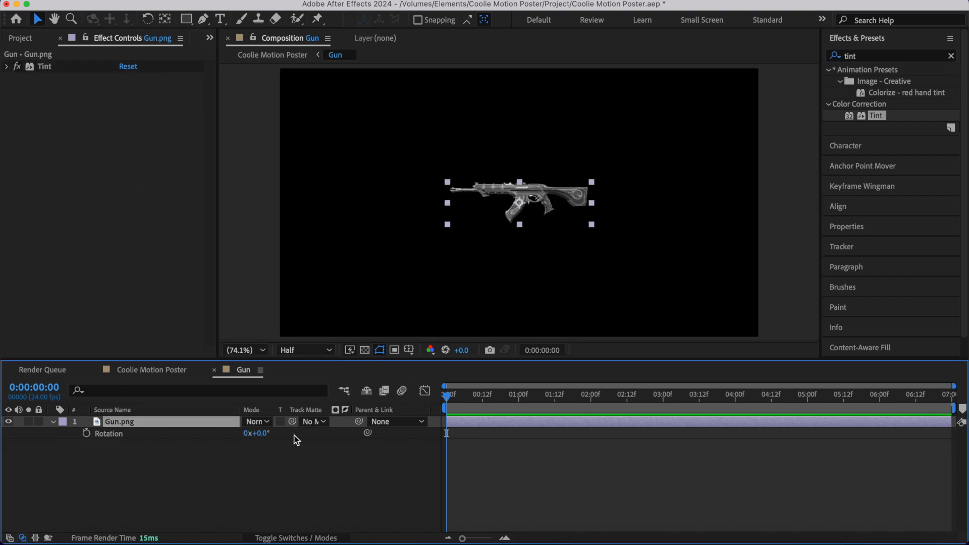
click(262, 434)
text(90)
key(Return)
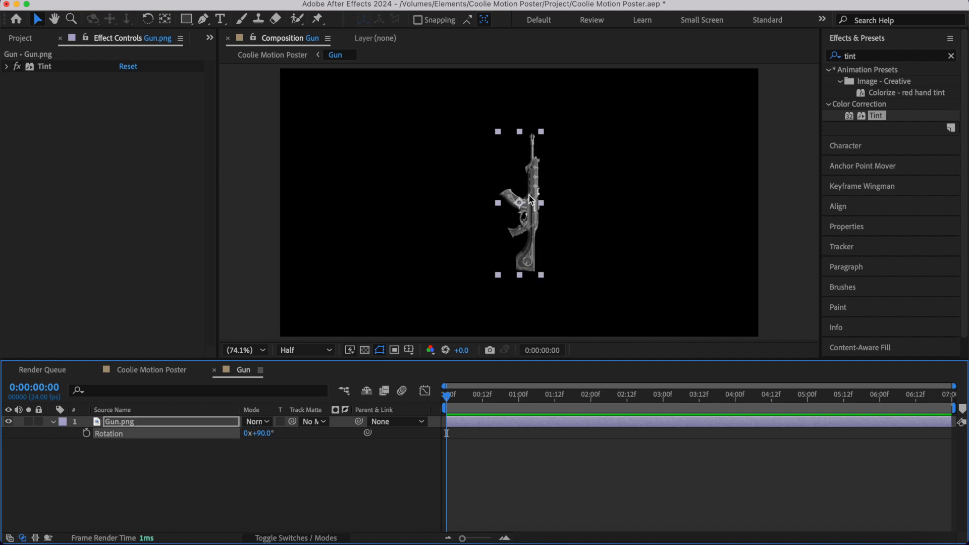
- Try flipping the upright Gun.png layer with Flip Horizontal and undo the flip
scroll(531, 205, up, 3)
key(shift+slash)
right_click(528, 221)
mouse_move(549, 180)
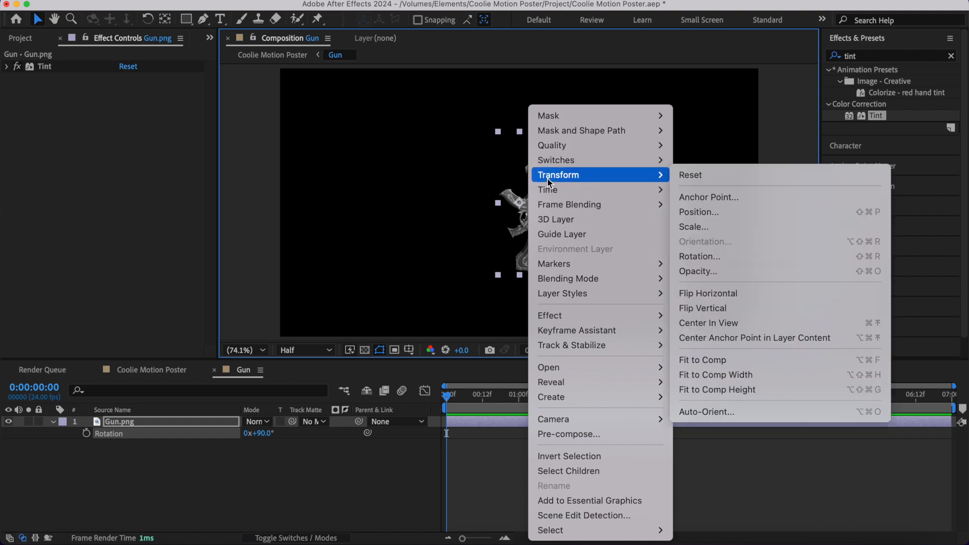
click(707, 293)
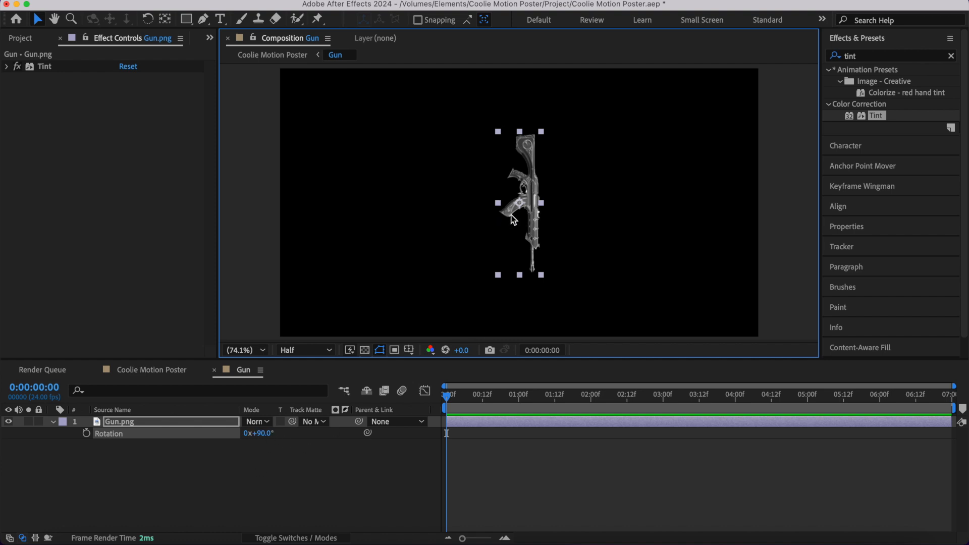
key(super+z)
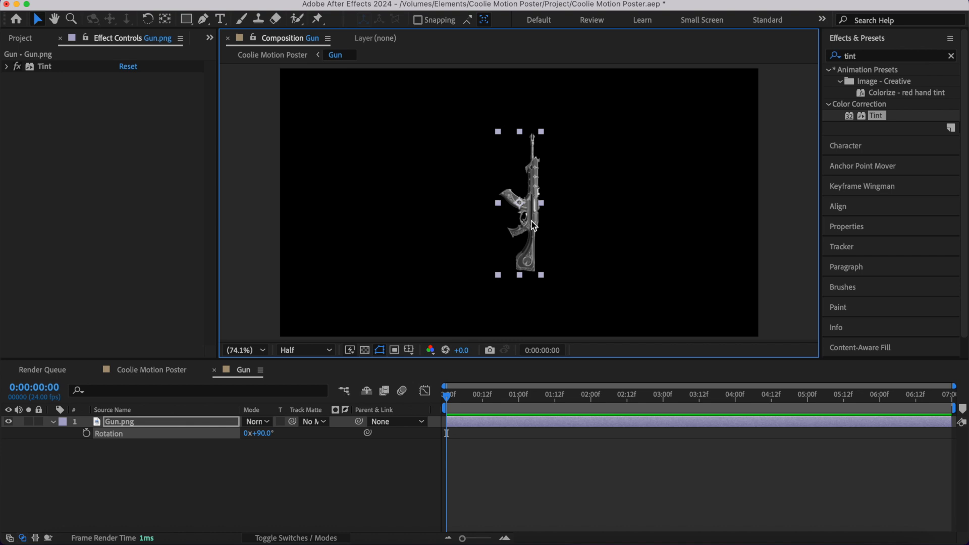
- Flip the upright Gun.png layer with Flip Vertical and collapse its rotation property
right_click(532, 206)
mouse_move(625, 180)
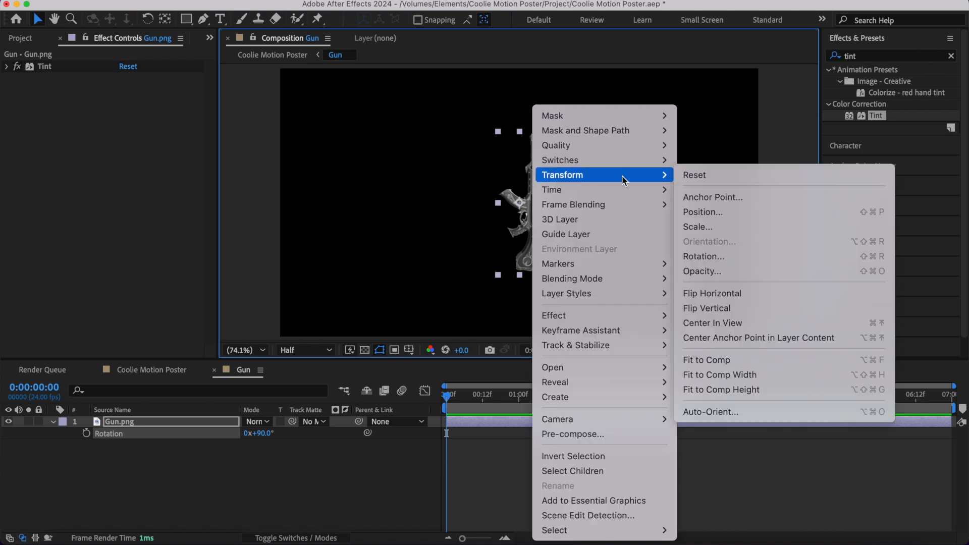
click(736, 309)
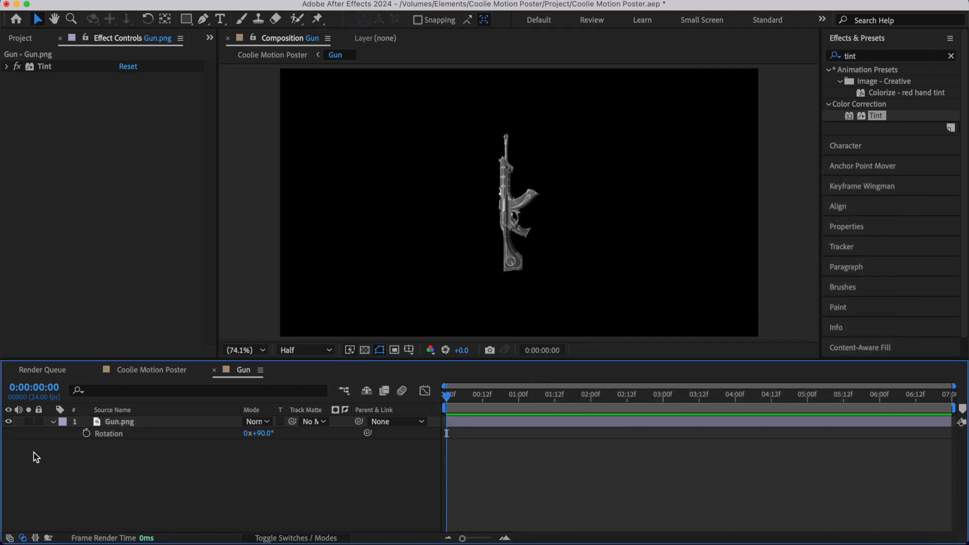
click(53, 421)
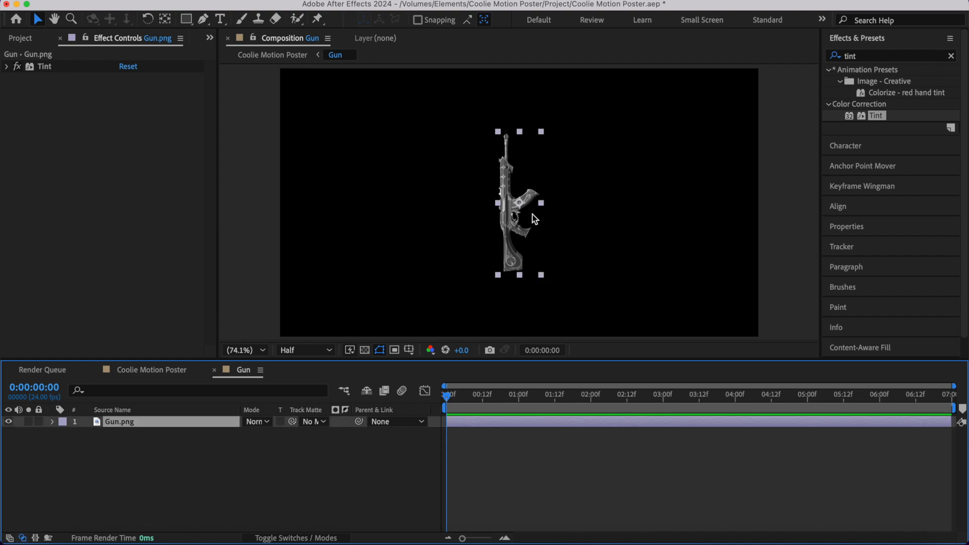
- Show the rulers and turn on the Title/Action Safe overlay in the Gun composition view
key(super+r)
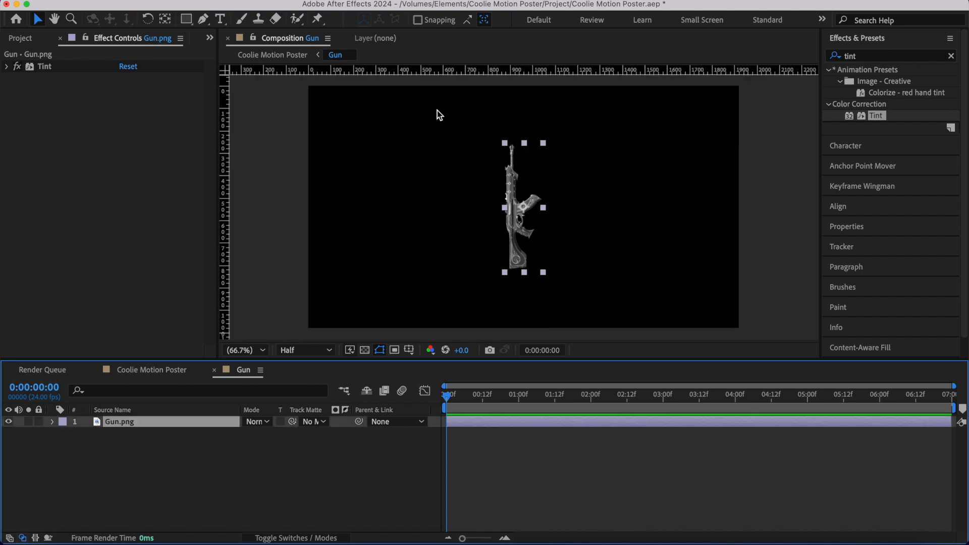
click(409, 351)
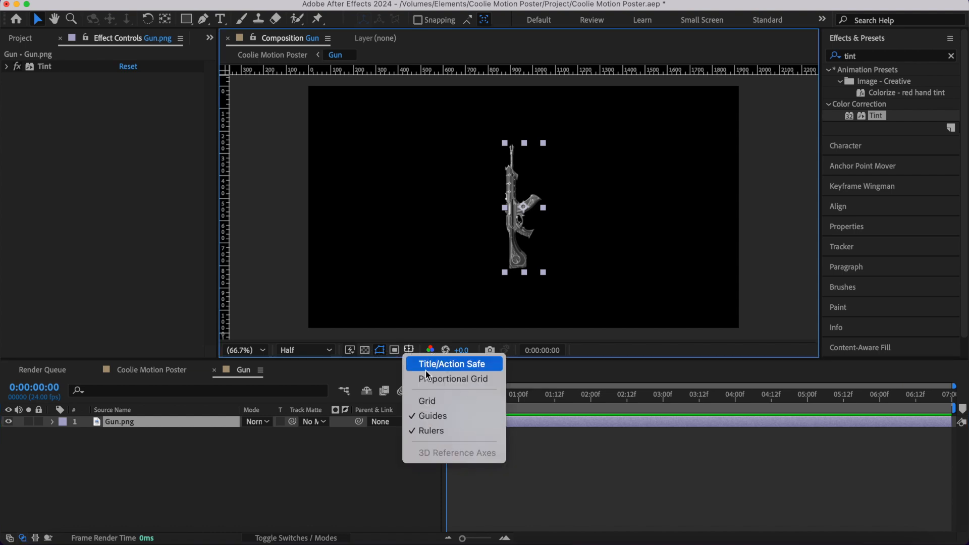
click(455, 365)
click(534, 444)
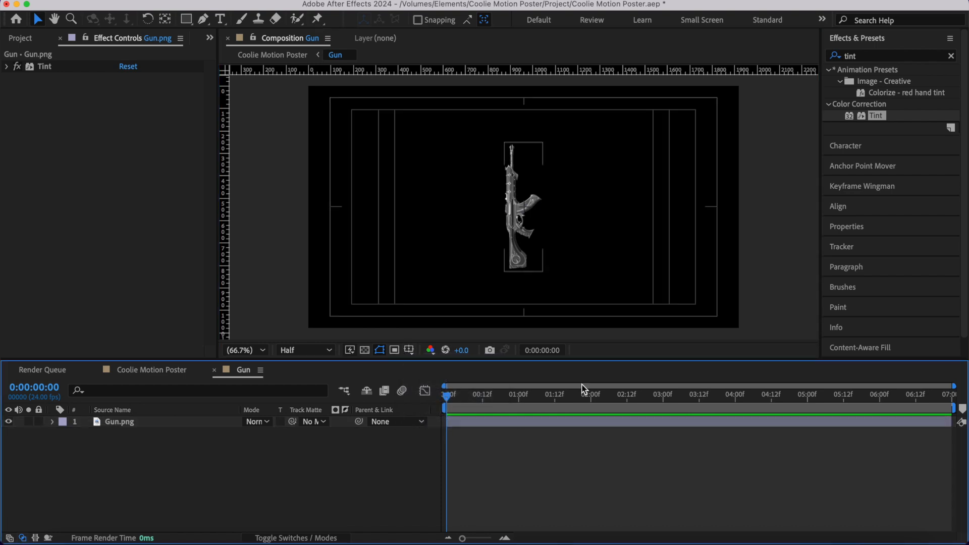
- Place a vertical guide on the composition's centre mark and move the Gun.png layer just to the right of it
scroll(552, 247, up, 3)
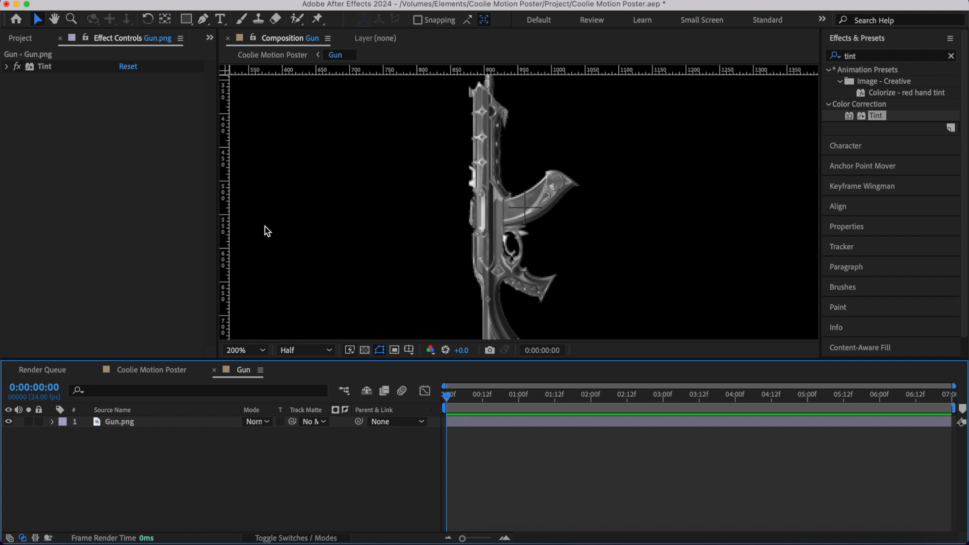
drag(224, 209, 525, 230)
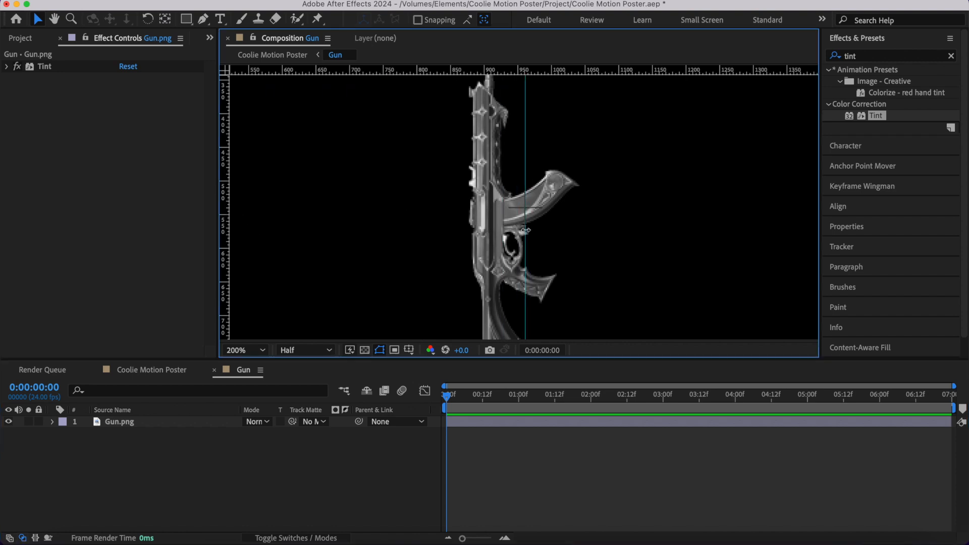
click(492, 420)
drag(485, 232, 556, 233)
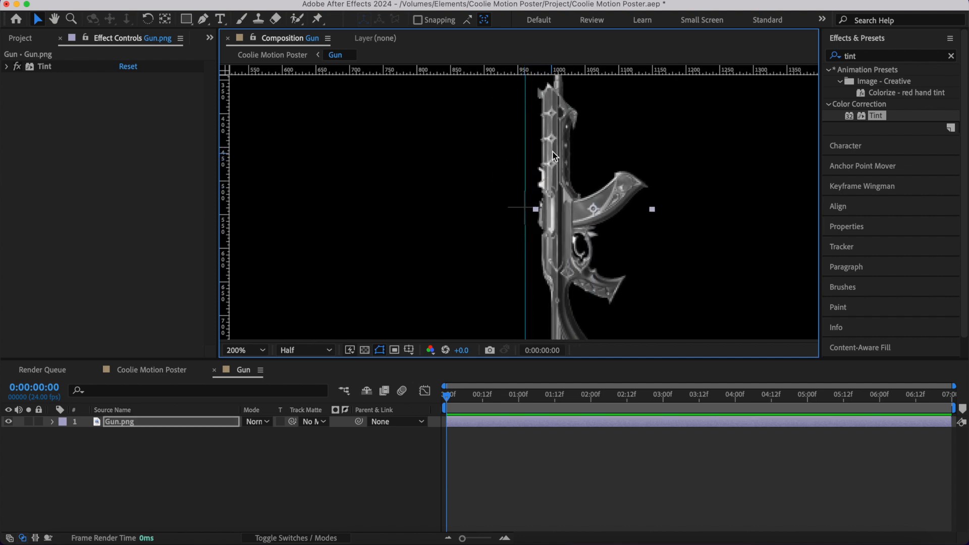
- Hide the rulers, remove the vertical guide and fit the whole Gun composition in the viewer
key(super+r)
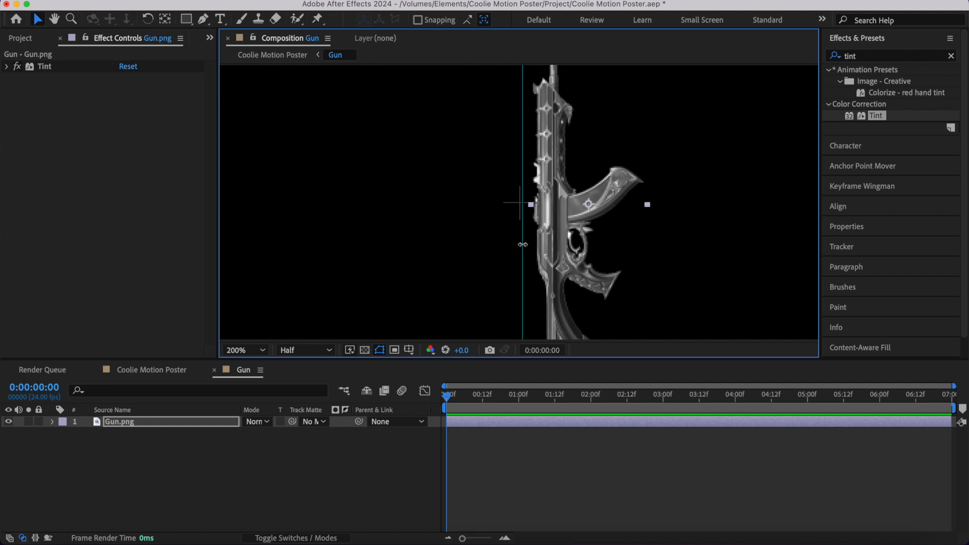
drag(523, 244, 3, 224)
key(shift+slash)
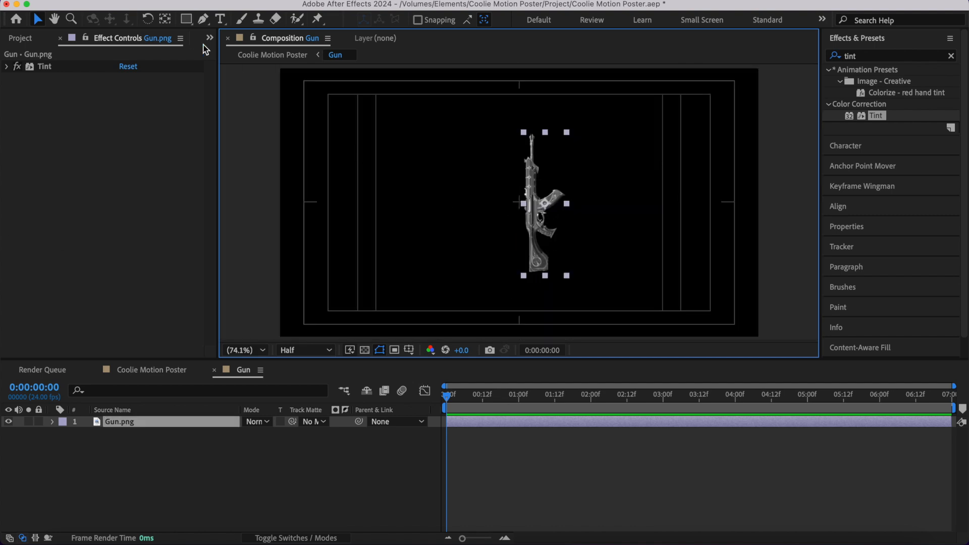
- Move the Gun.png layer's anchor point from its centre to the base of the gun's stock with the Pan Behind tool
click(166, 20)
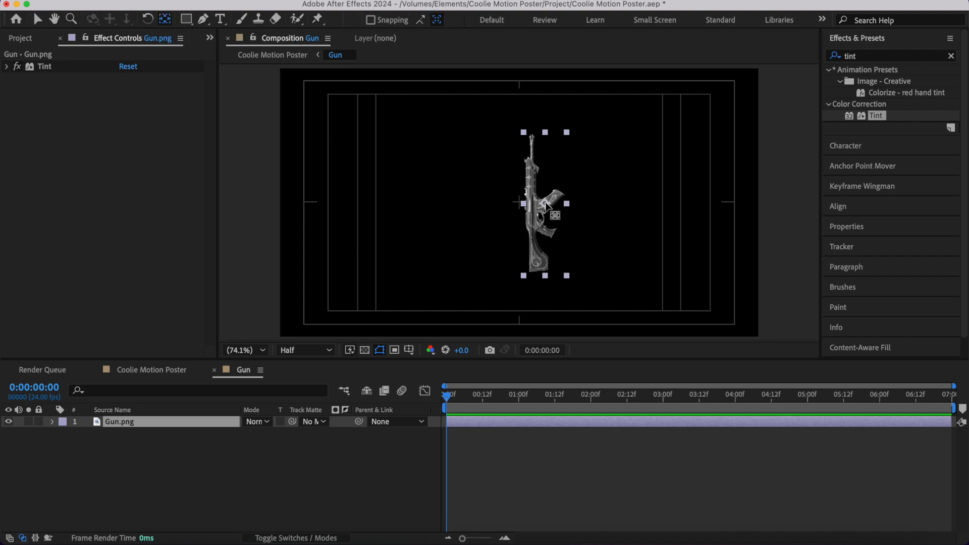
drag(545, 204, 538, 270)
click(490, 416)
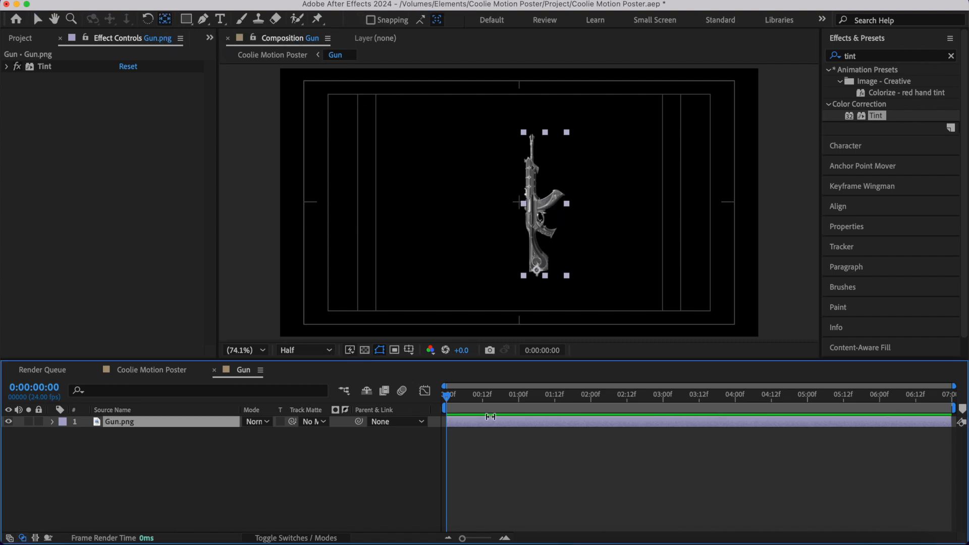
key(v)
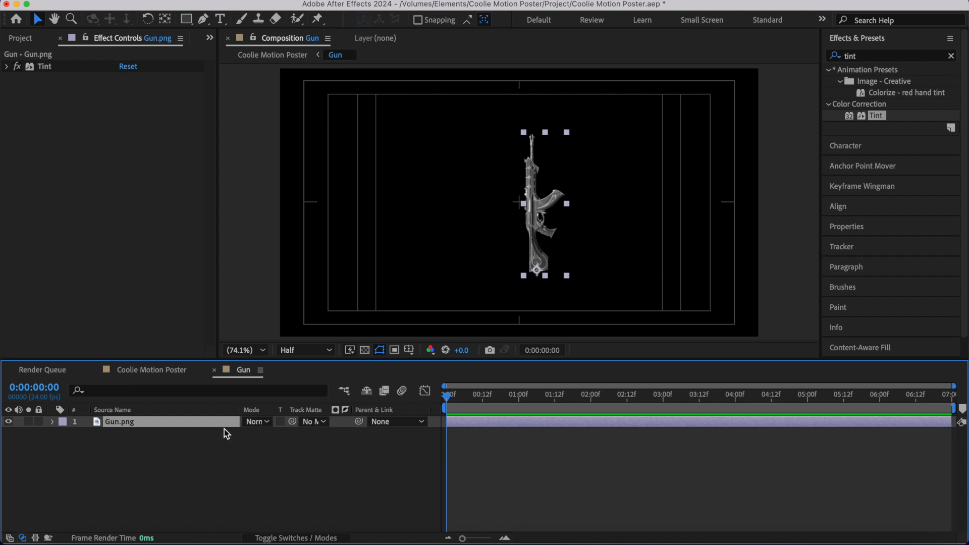
- Duplicate the Gun.png layer and keyframe the copy's rotation from 90 degrees at 0:00 to 120 degrees at 1:00
key(super+d)
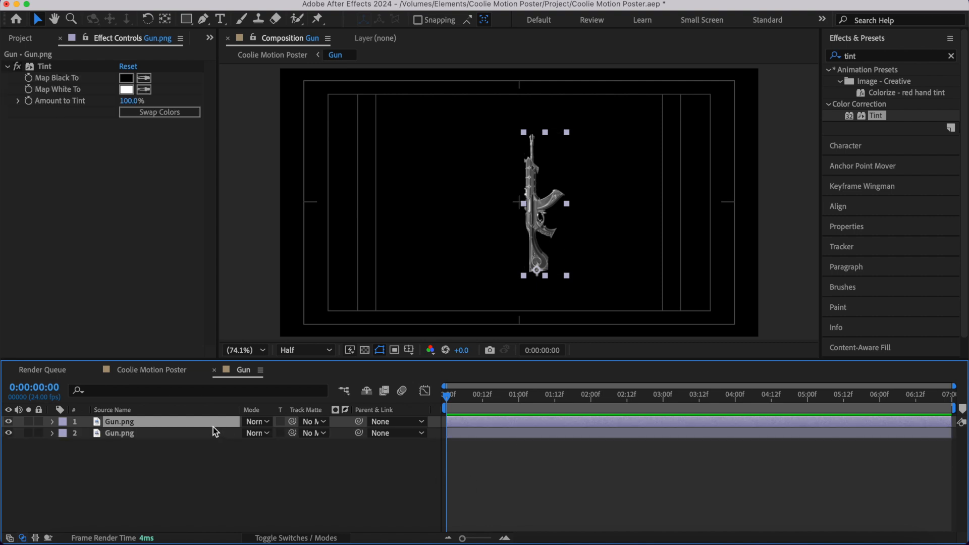
key(r)
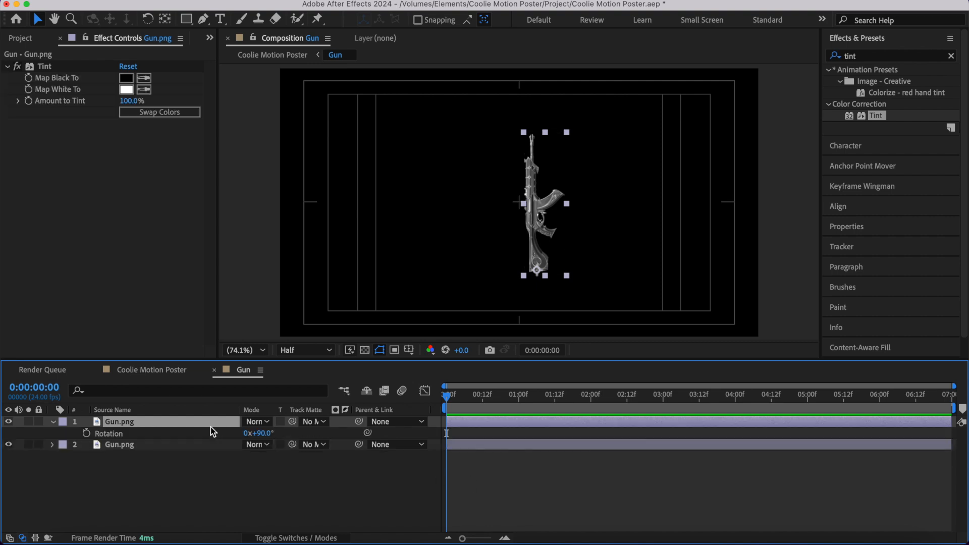
click(87, 433)
drag(500, 403, 519, 405)
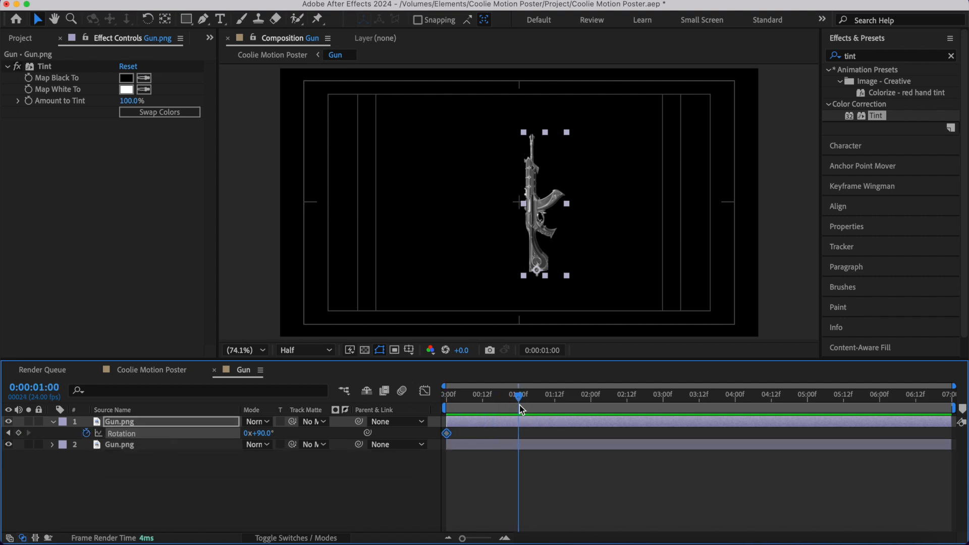
click(260, 434)
text(120)
key(Return)
- Apply Easy Ease to both rotation keyframes, shape the speed graph into an early peak with a slow finish, and preview it
drag(559, 434, 386, 450)
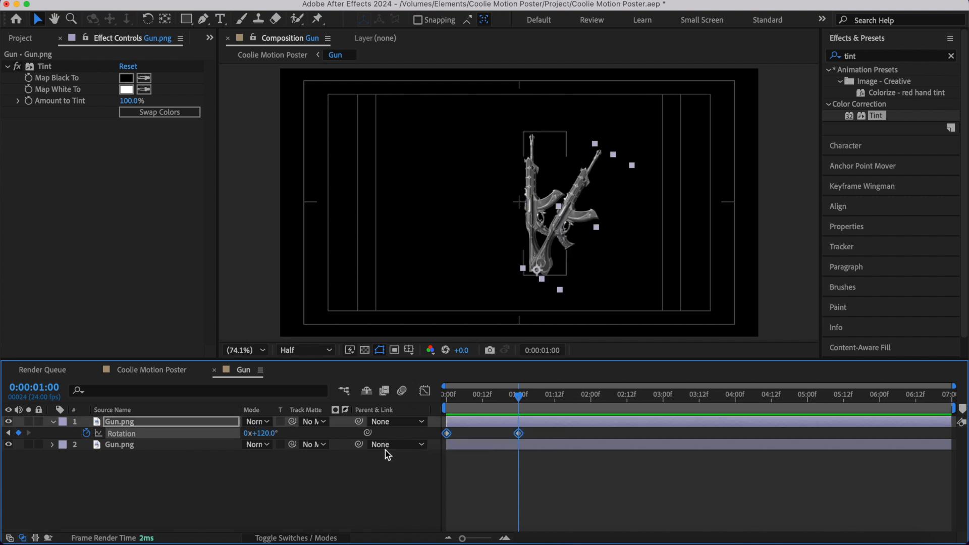
key(F9)
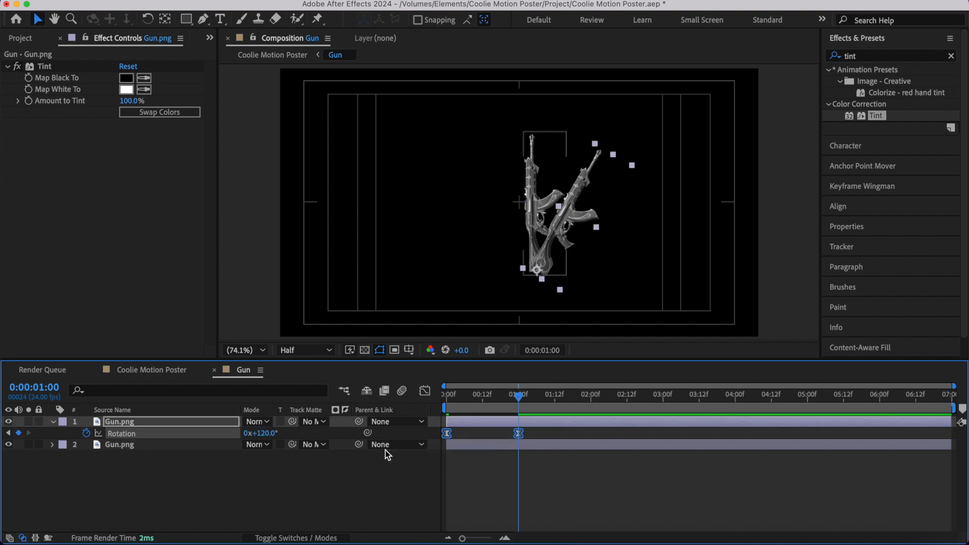
click(425, 391)
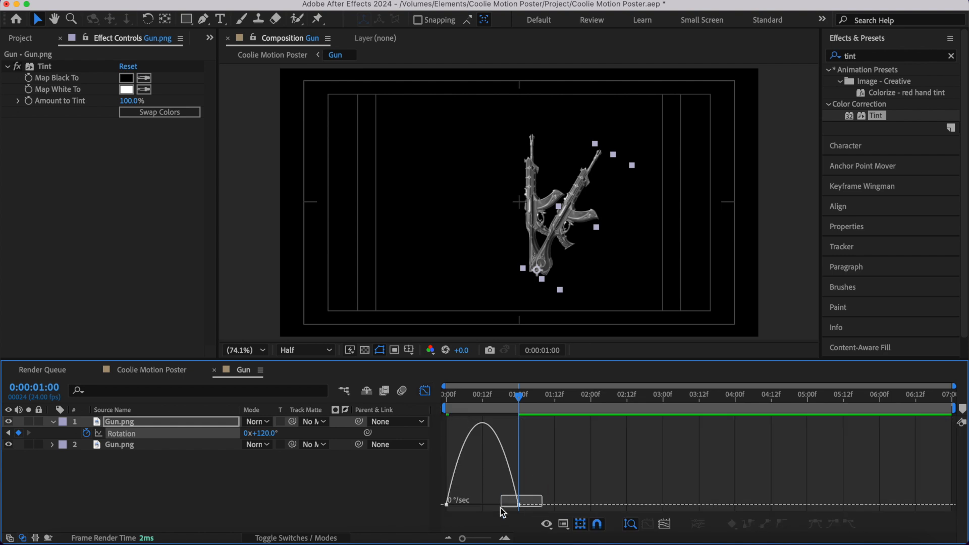
drag(504, 505, 482, 505)
drag(482, 505, 485, 505)
click(447, 399)
key(space)
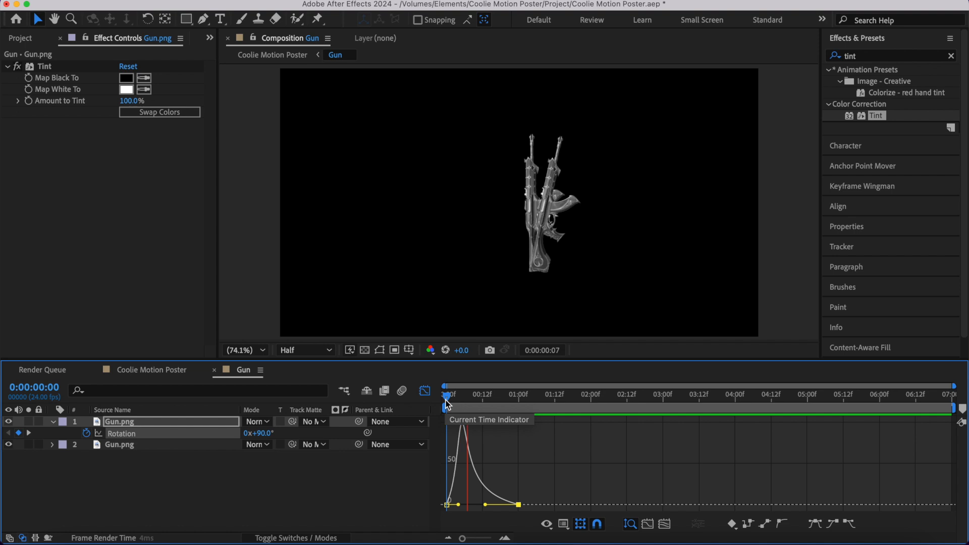
drag(515, 394, 362, 399)
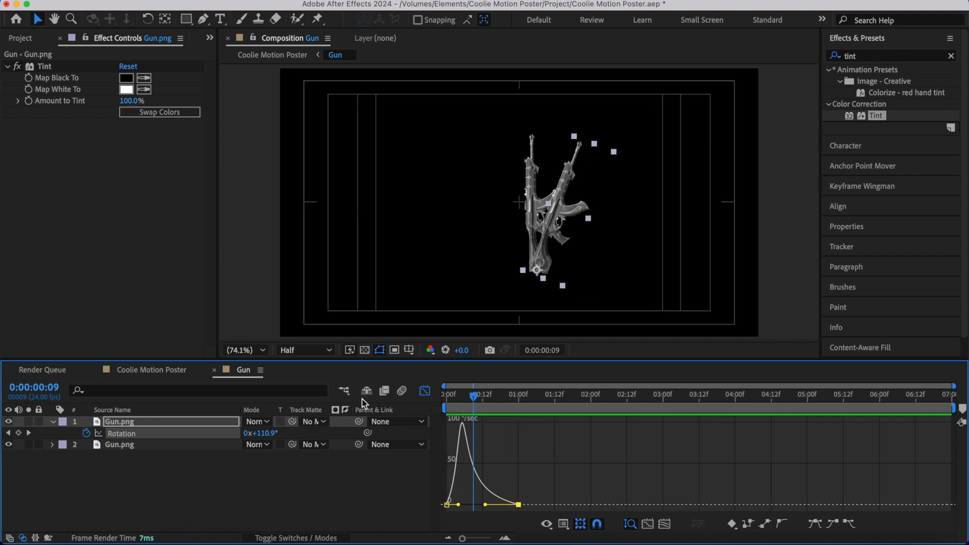
- Leave the graph editor, place the animated Gun.png layer below the static upright one, and preview the movement
click(53, 422)
key(shift+F3)
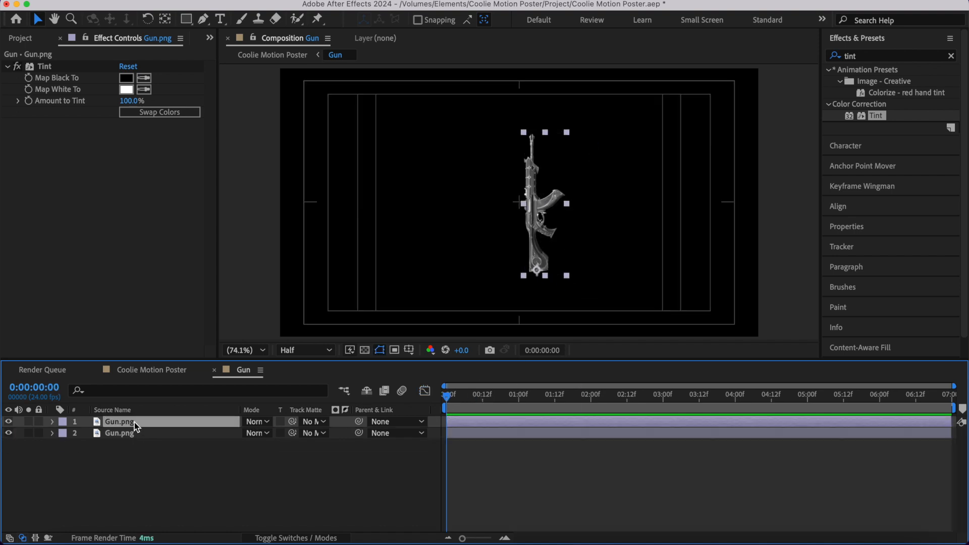
drag(136, 425, 137, 448)
key(space)
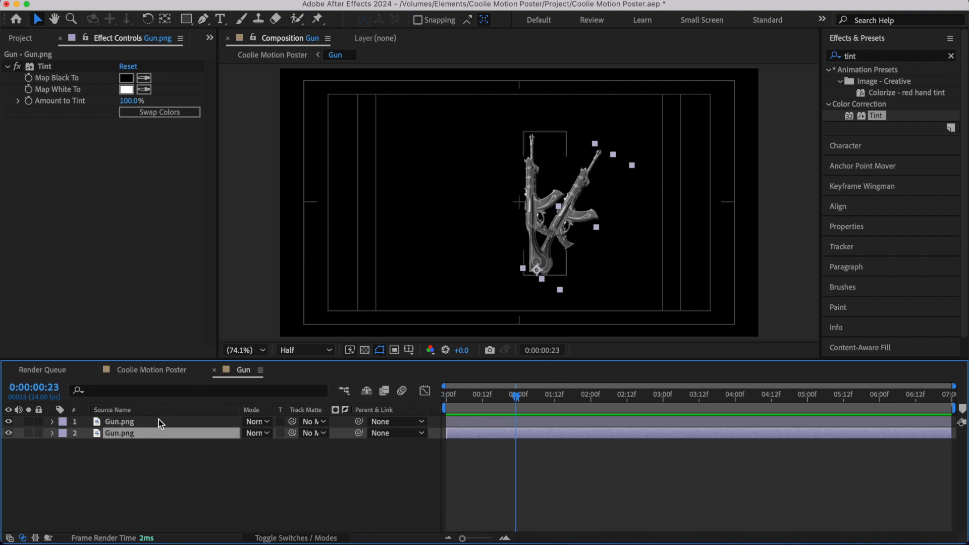
- Duplicate the animated Gun.png layer, set the copy's rotation keyframe at 1:00 to 150 degrees, and preview the fan
key(super+d)
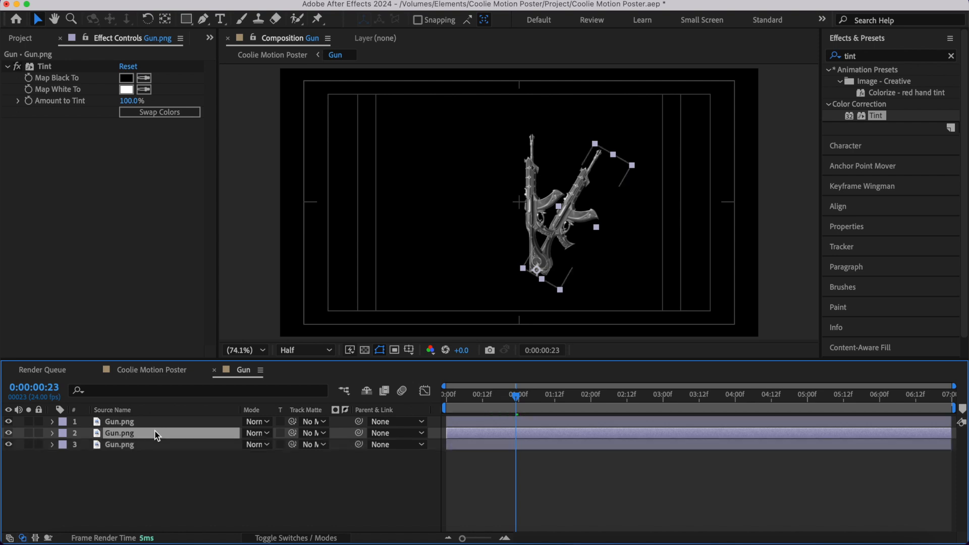
key(u)
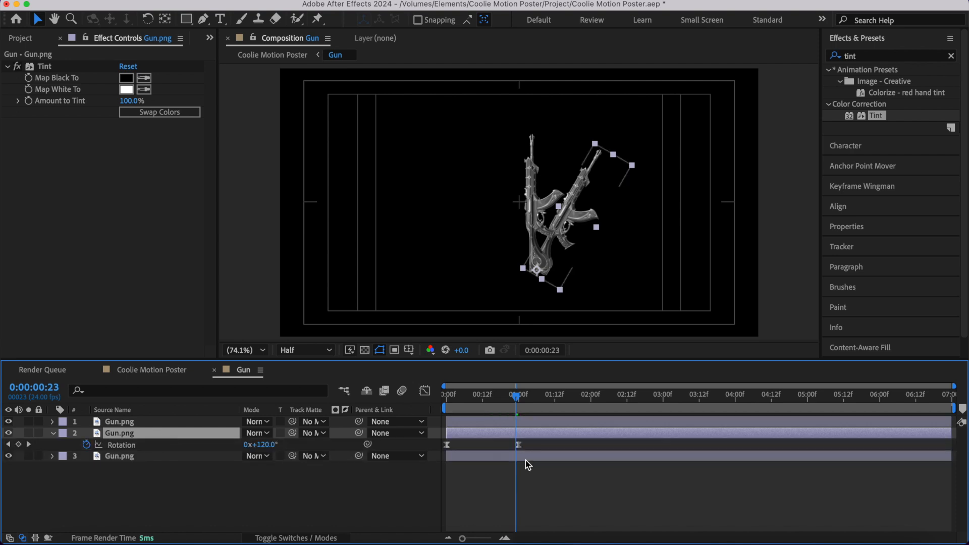
click(519, 399)
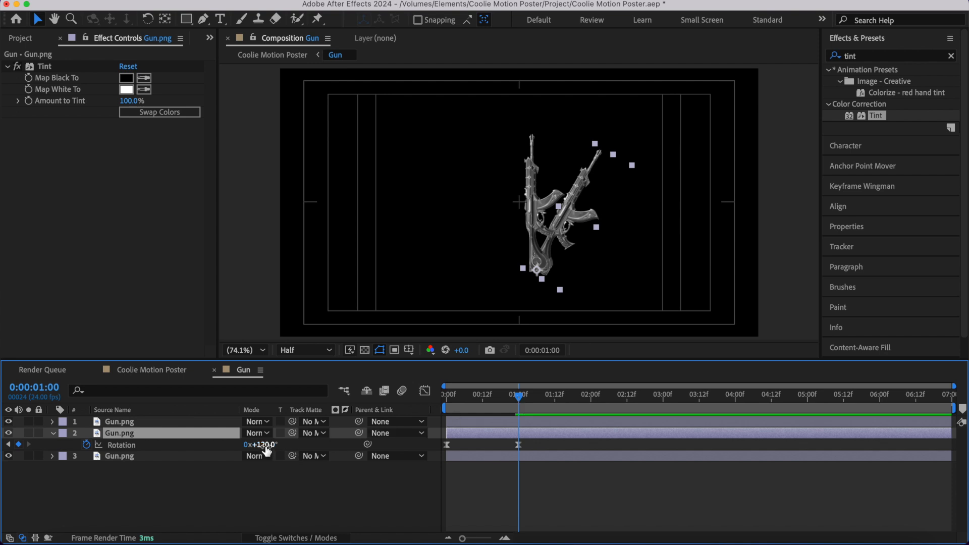
click(265, 447)
text(150)
key(Return)
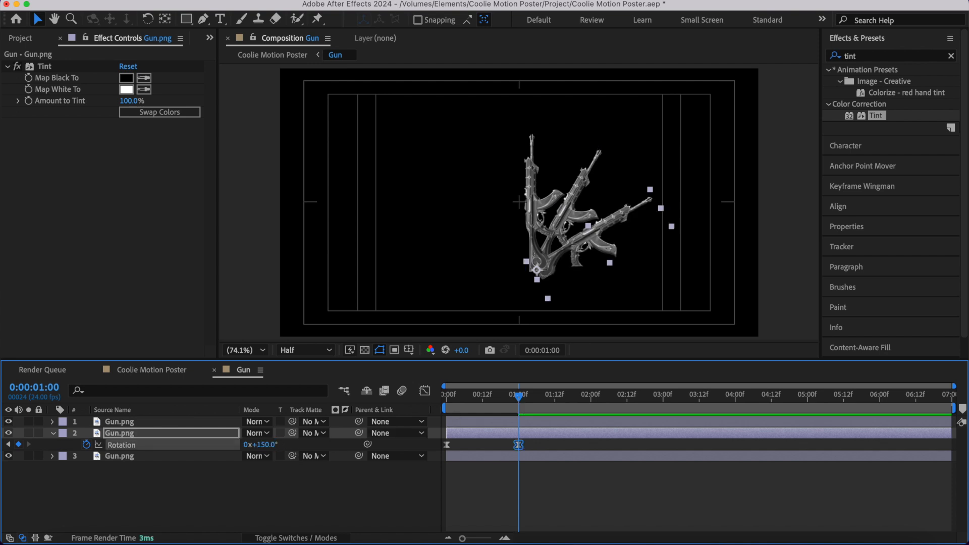
key(space)
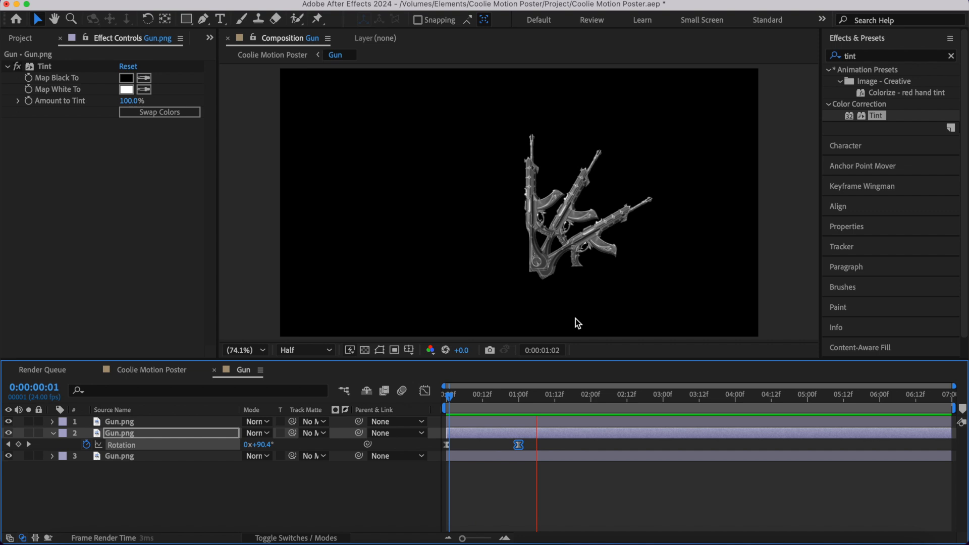
key(space)
key(apostrophe)
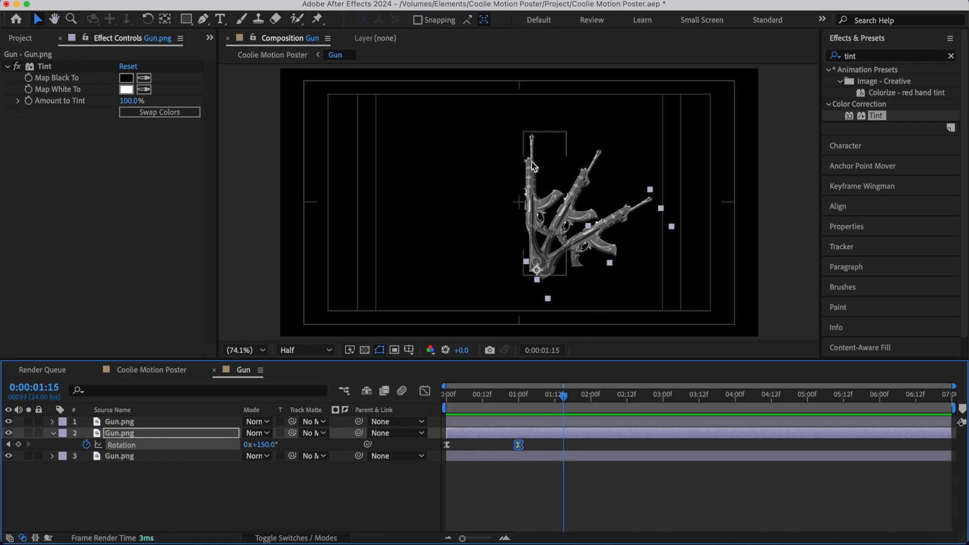
- Duplicate the 150-degree Gun.png layer and set the new copy's rotation keyframe at 1:00 to 180 degrees
click(515, 438)
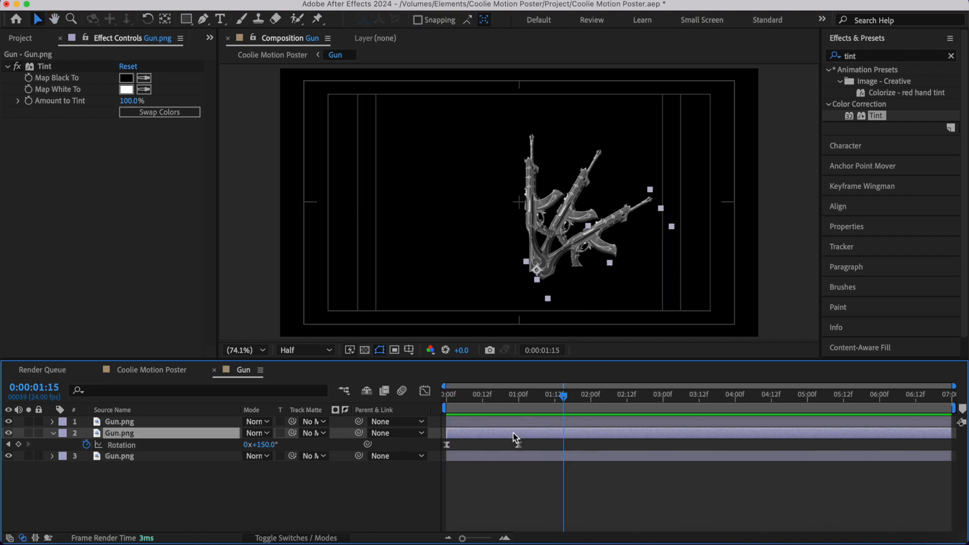
key(super+d)
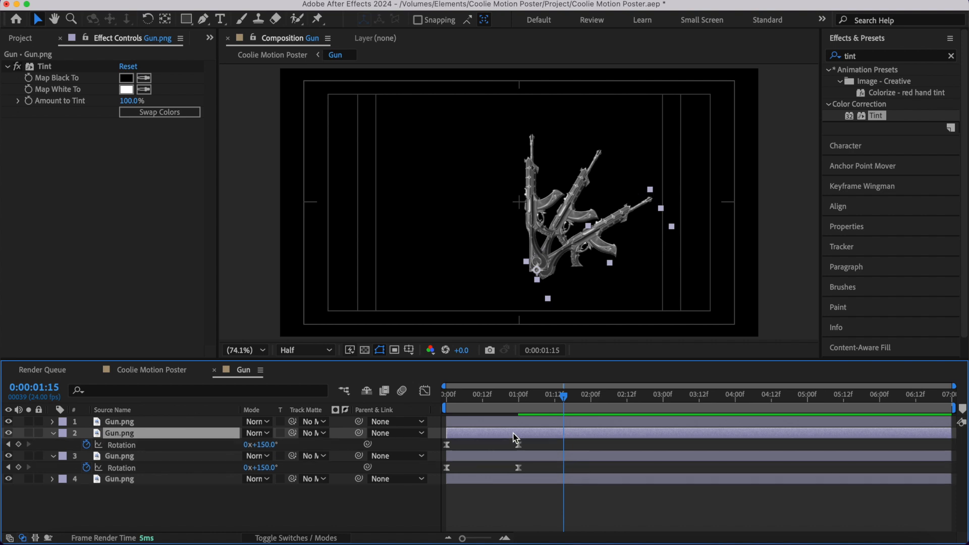
click(520, 405)
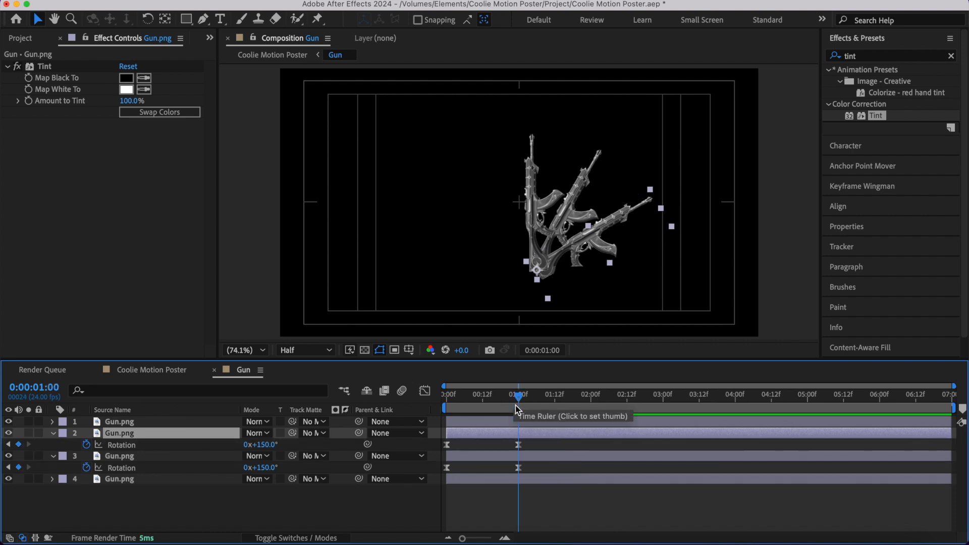
click(268, 445)
text(180)
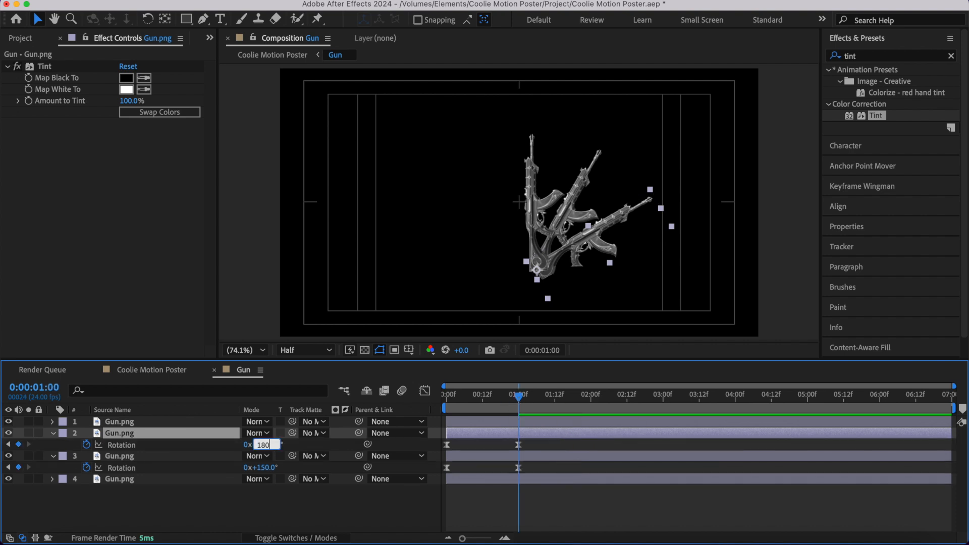
key(Return)
click(308, 505)
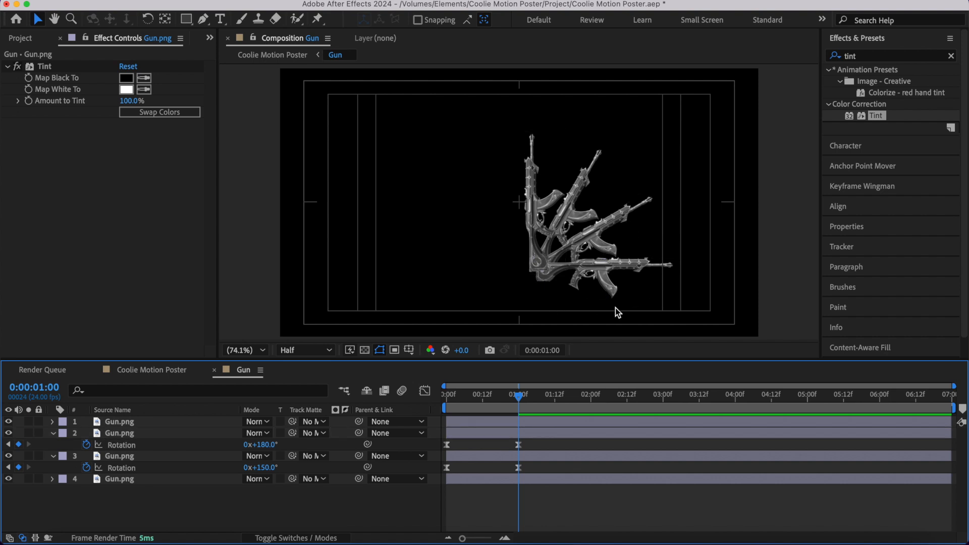
- Preview the finished gun fan from the start and collapse the Gun.png layers' rotation properties
drag(474, 408, 437, 410)
key(space)
click(380, 350)
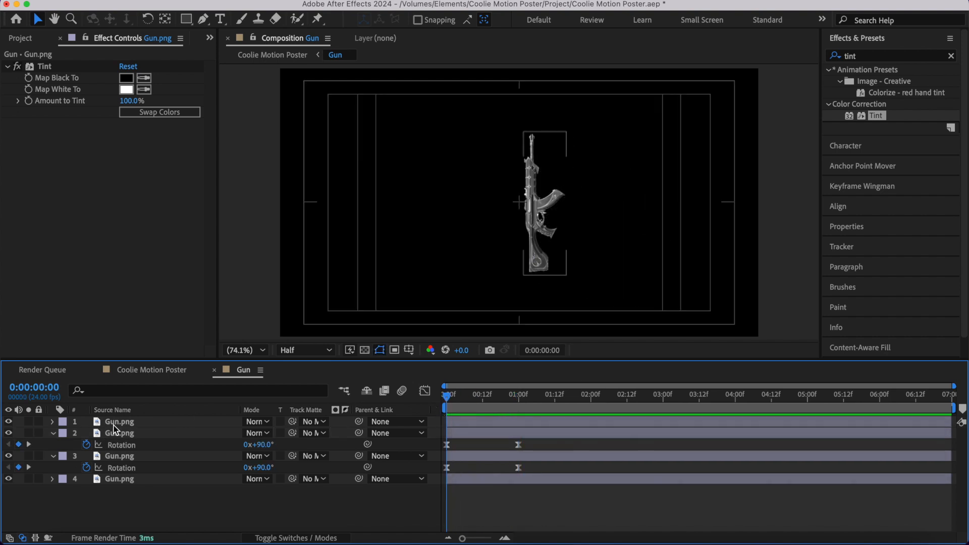
click(53, 434)
click(53, 445)
click(161, 459)
click(513, 509)
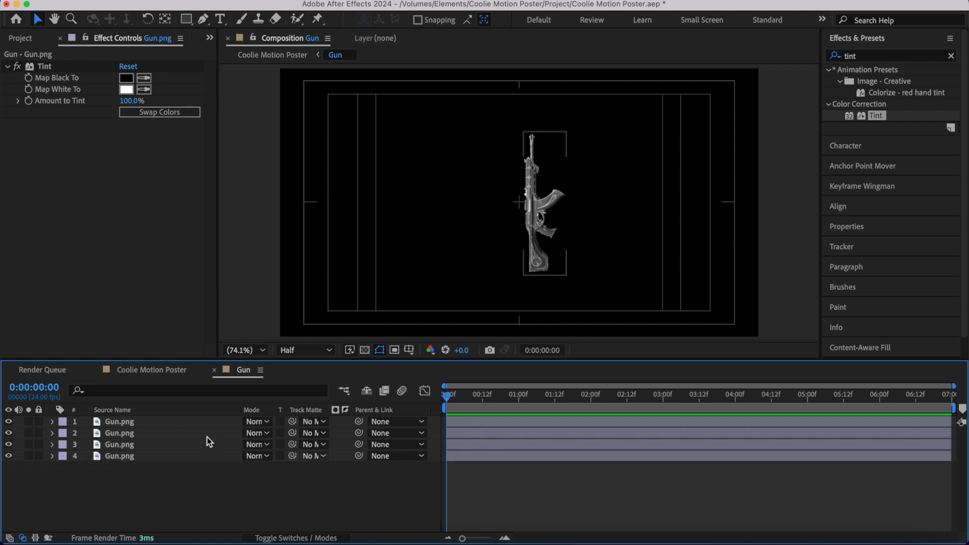
- Pre-compose all four Gun.png layers into a new composition named Gun 01
click(147, 422)
shift+click(147, 458)
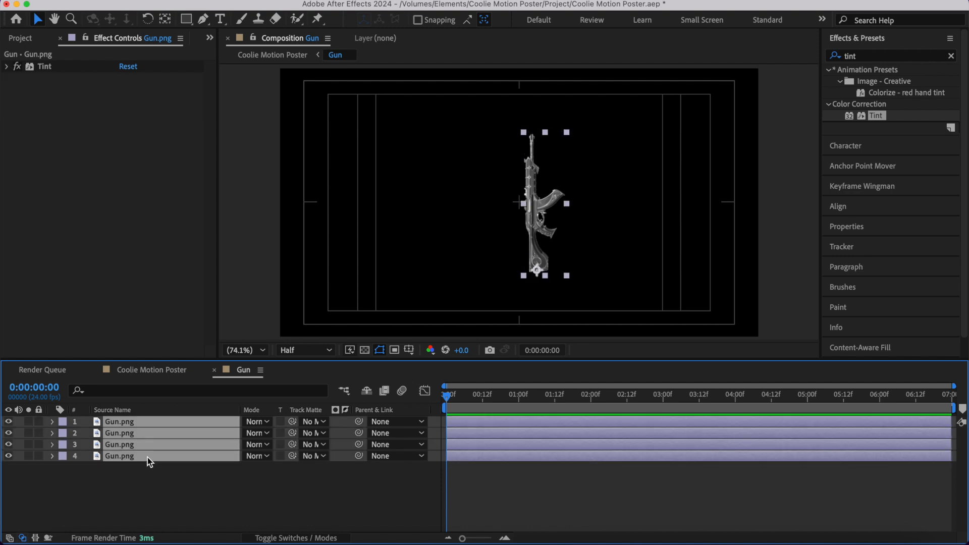
key(super+shift+c)
text(Gun 01)
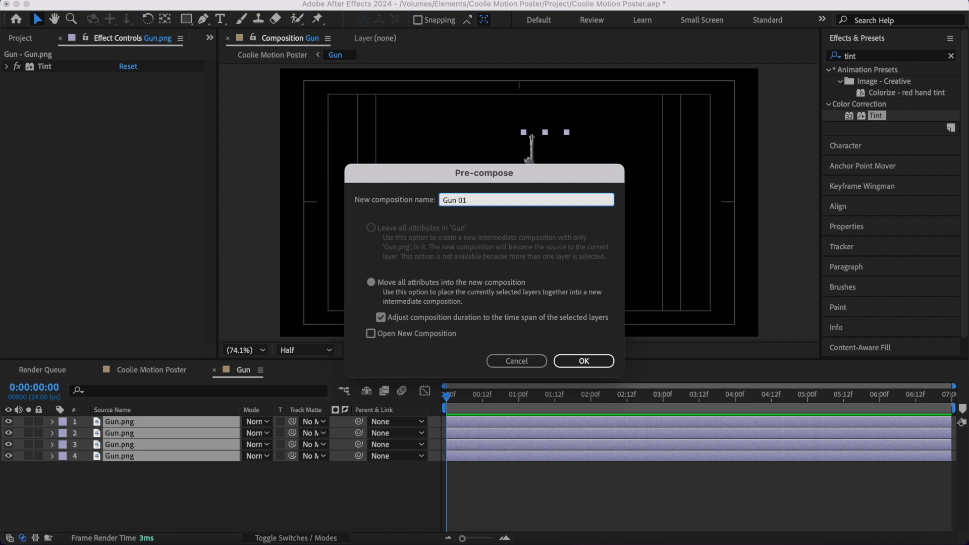
key(Return)
- Duplicate the Gun 01 layer, flip the copy horizontally, and preview the mirrored fan
key(super+d)
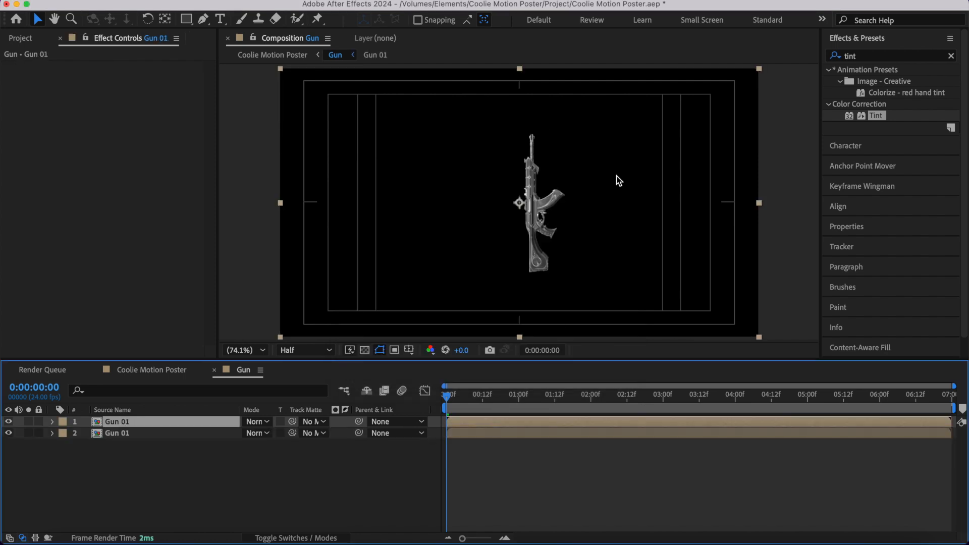
right_click(488, 194)
mouse_move(538, 178)
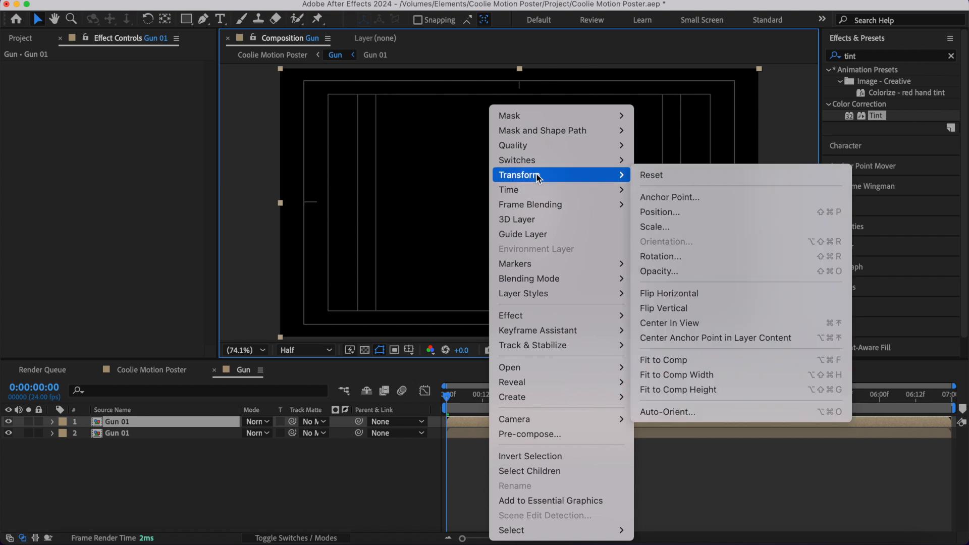
click(680, 295)
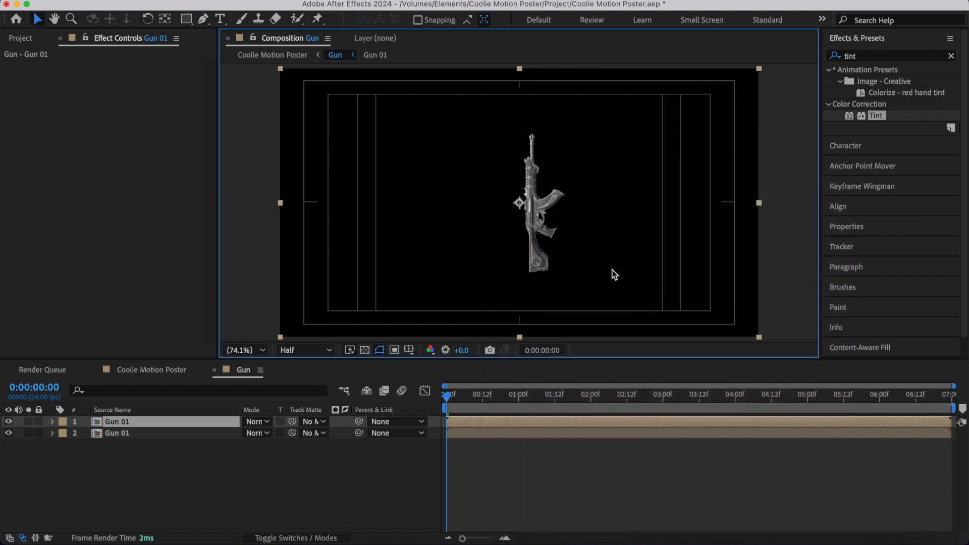
click(524, 473)
key(space)
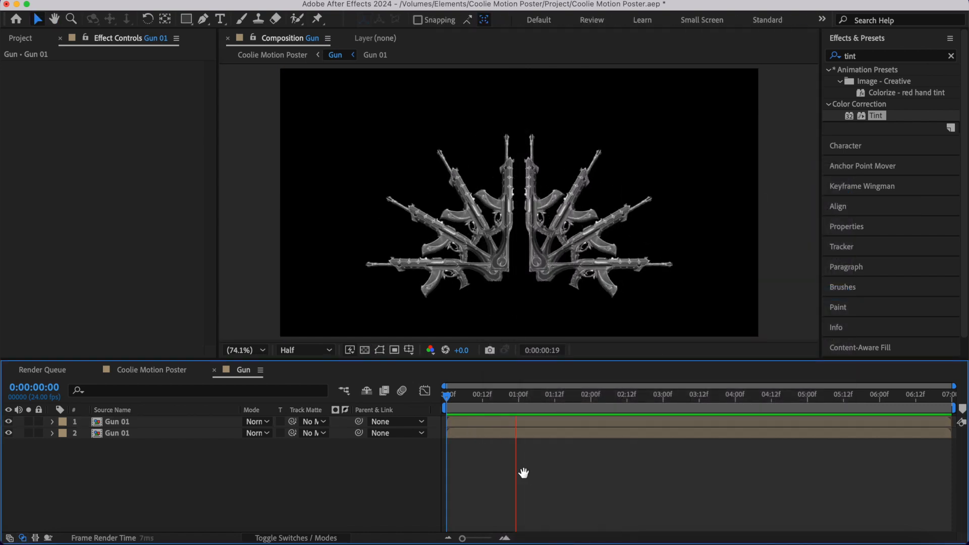
- Widen the gap between the two gun fans by nudging the mirrored Gun 01 layer left and the original right
click(202, 422)
scroll(554, 190, up, 2)
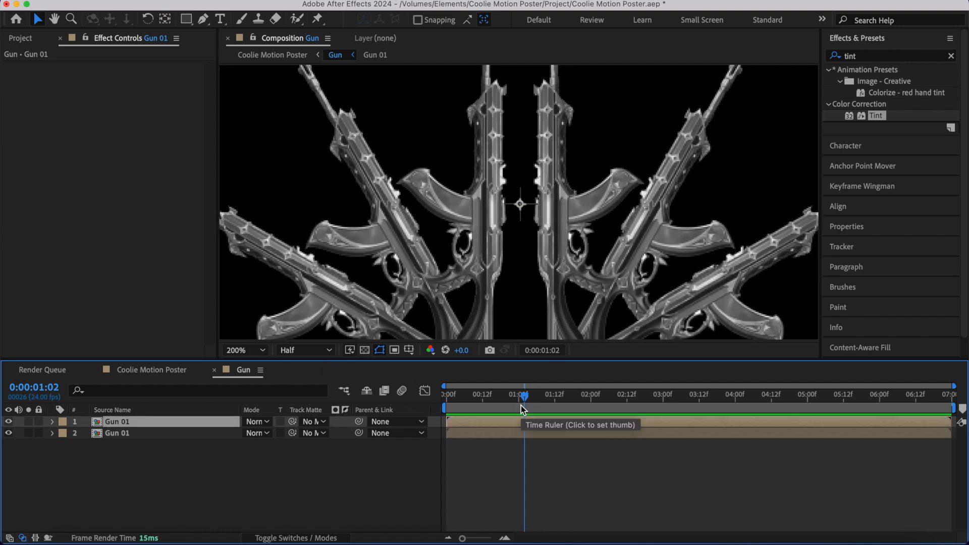
key(shift+Left)
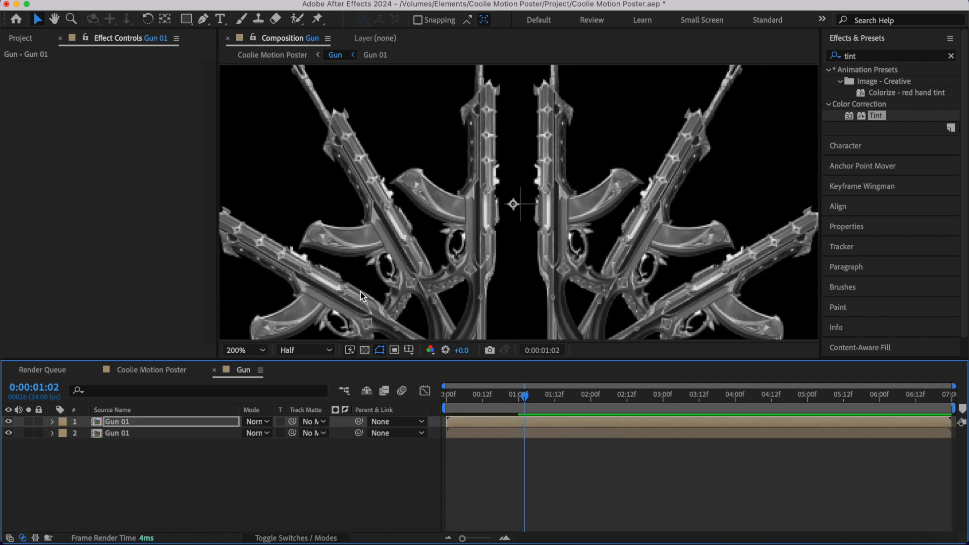
click(188, 433)
key(shift+Right)
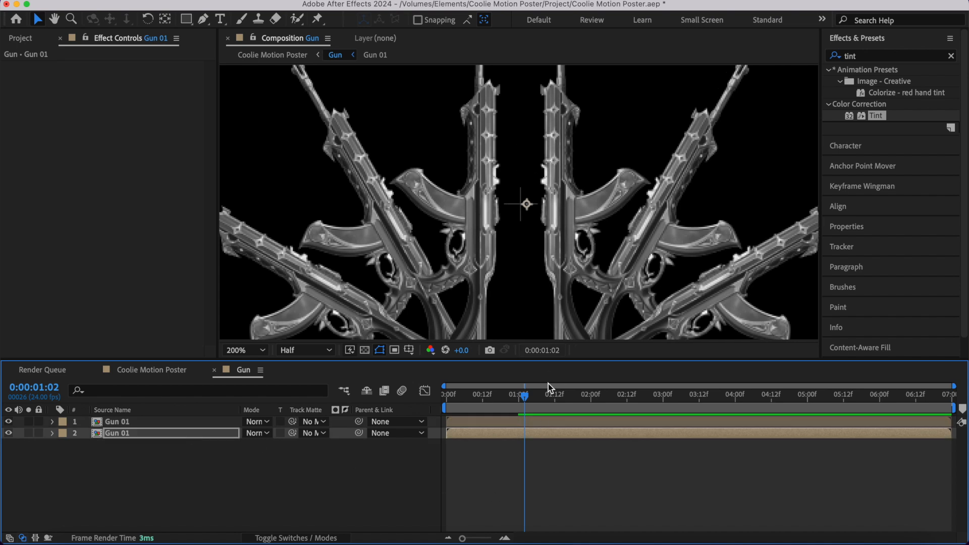
click(567, 472)
key(shift+slash)
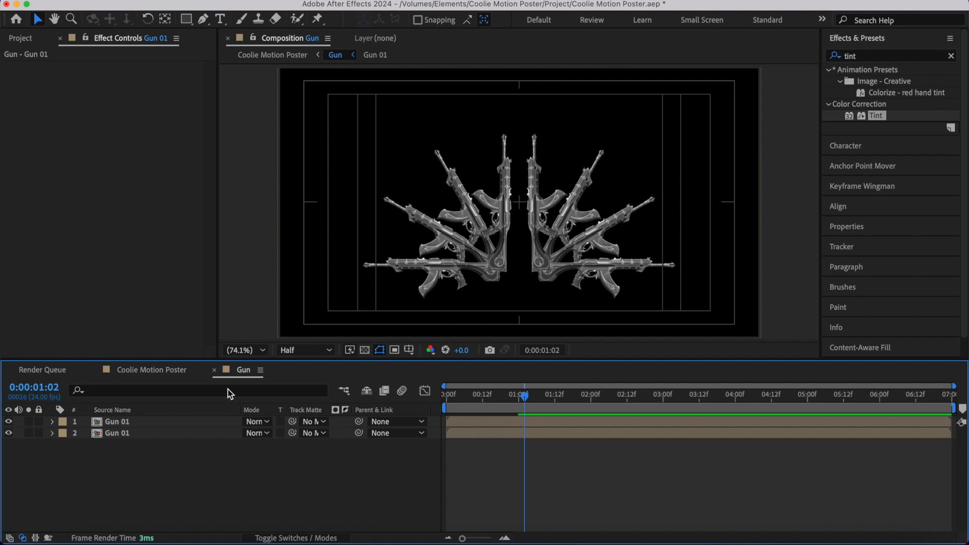
- Add BG.jpg as the lowest layer of the Coolie Motion Poster composition and apply the Tint effect to it
click(214, 373)
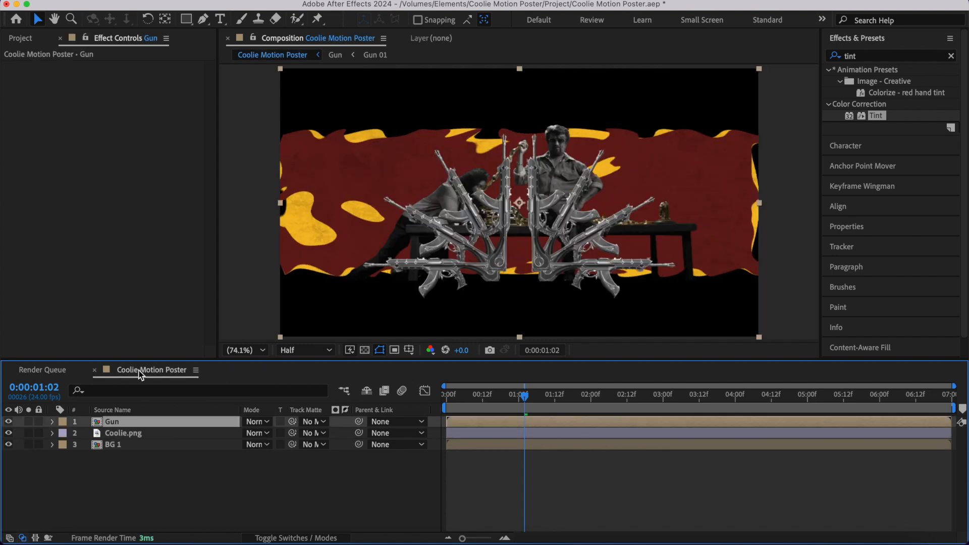
click(25, 39)
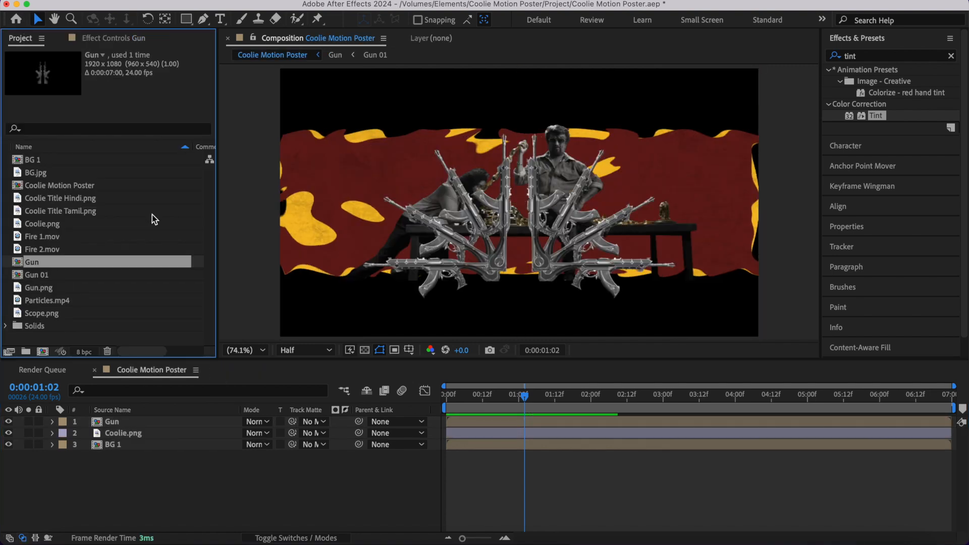
click(54, 174)
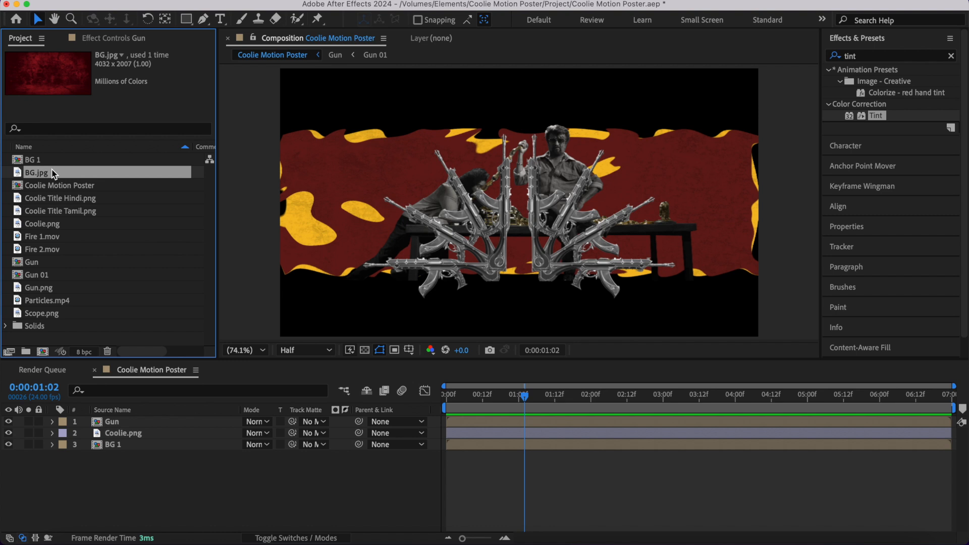
drag(54, 175, 114, 468)
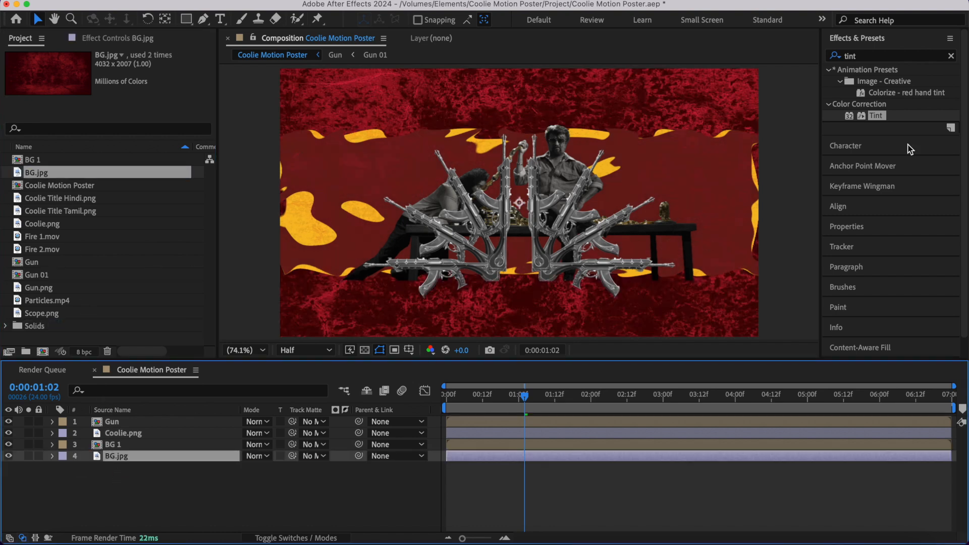
double_click(877, 116)
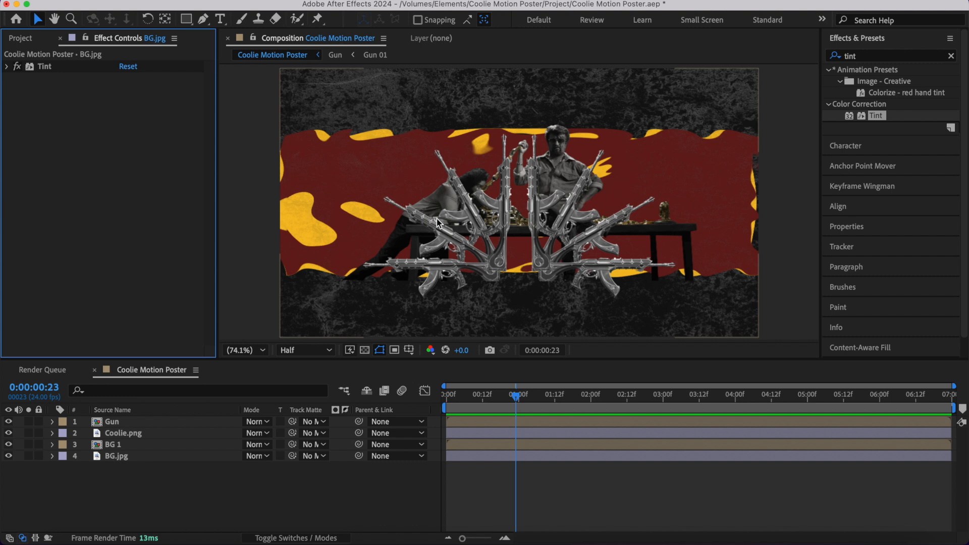
- Create a new 1920×1080, 24 fps, 7-second composition named Text
click(289, 498)
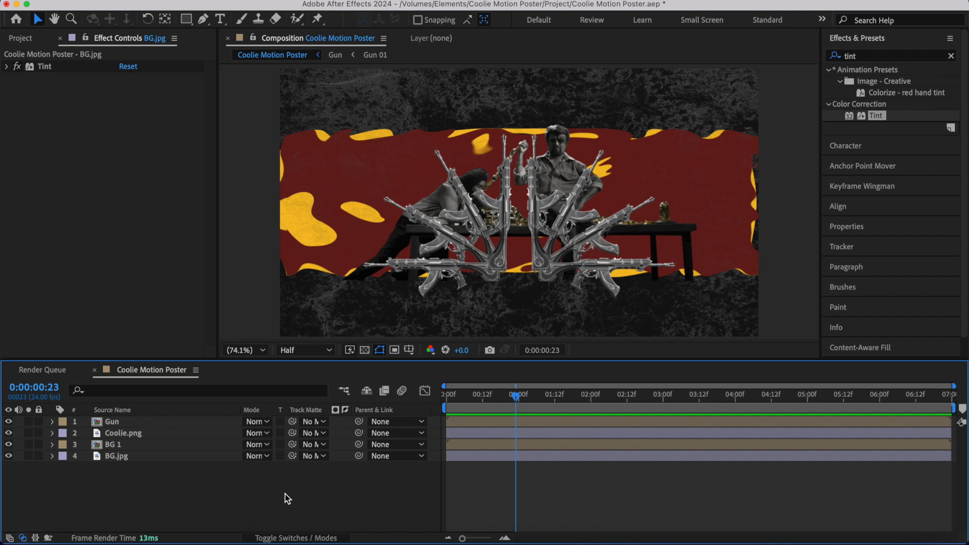
key(super+k)
text(Text)
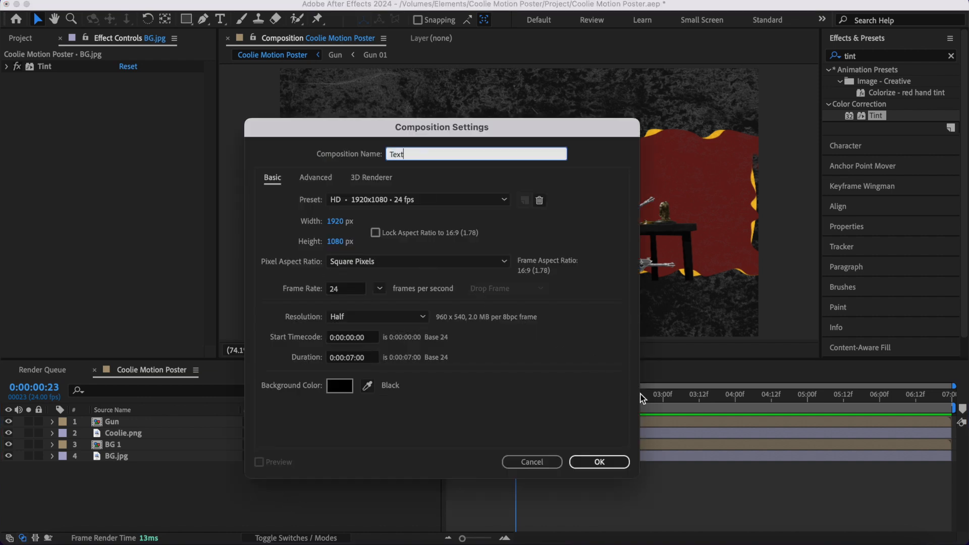
click(599, 461)
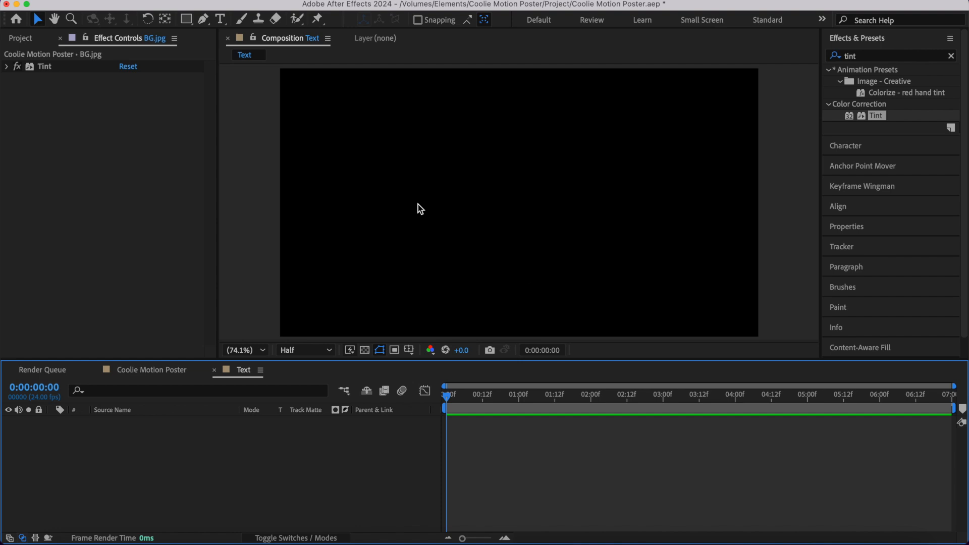
- Add a text layer reading COOLIE and center it horizontally and vertically in the composition
key(super+t)
click(409, 203)
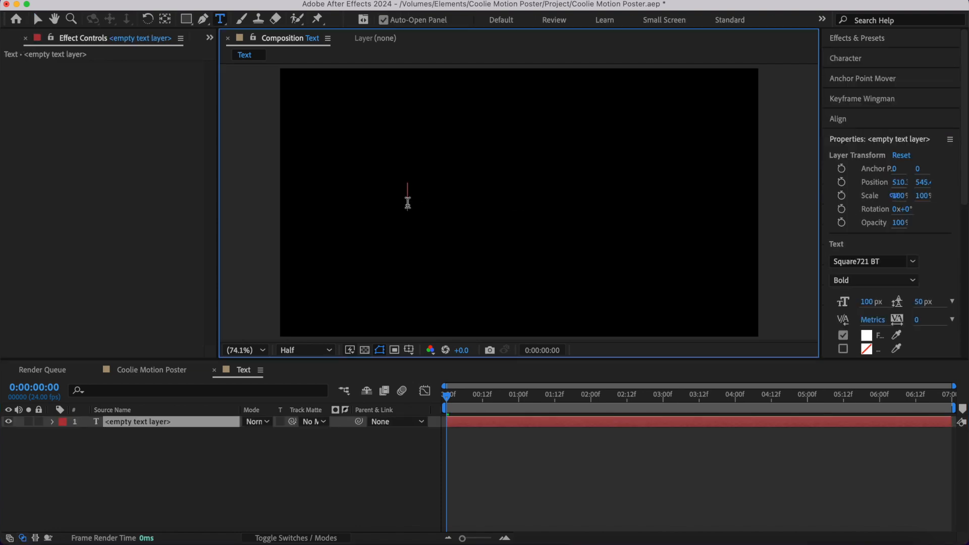
text(COOLIE)
key(Escape)
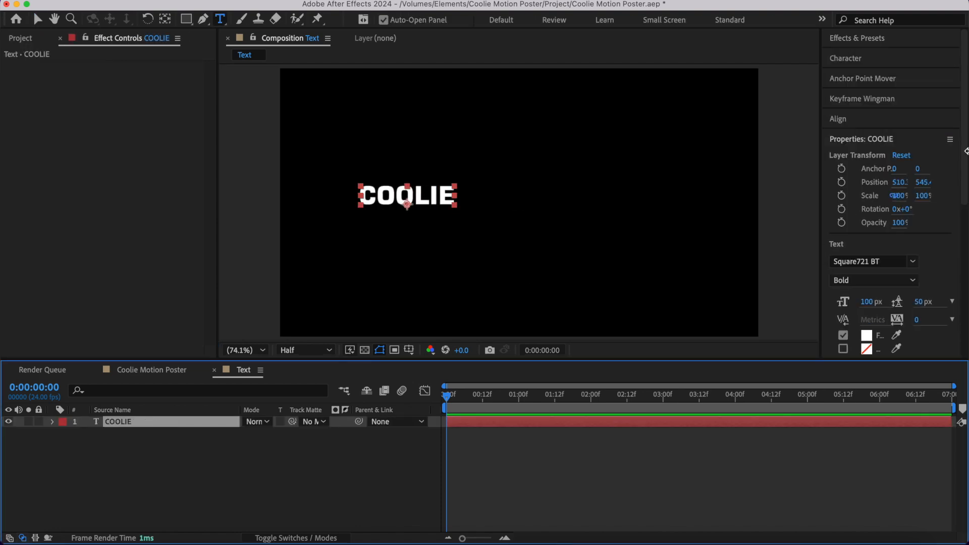
click(838, 118)
click(858, 153)
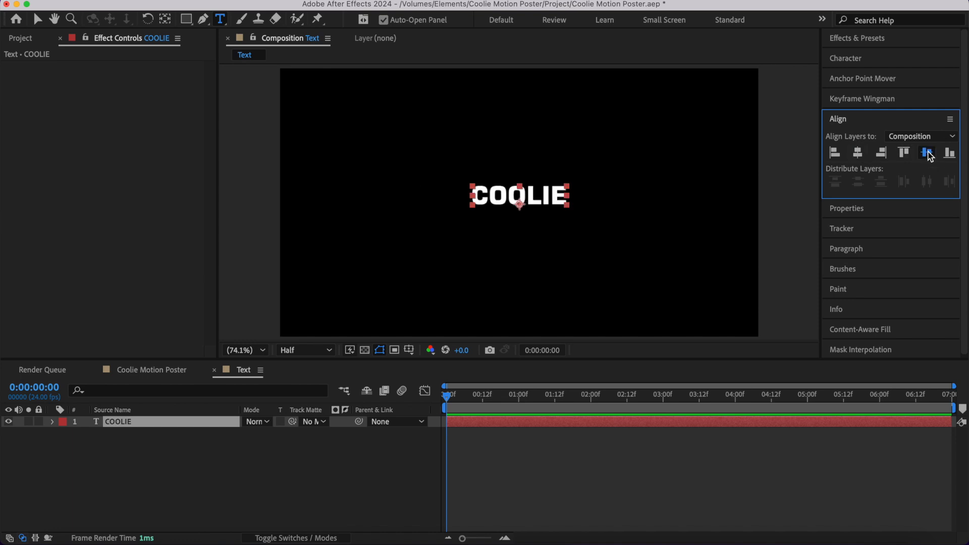
click(928, 153)
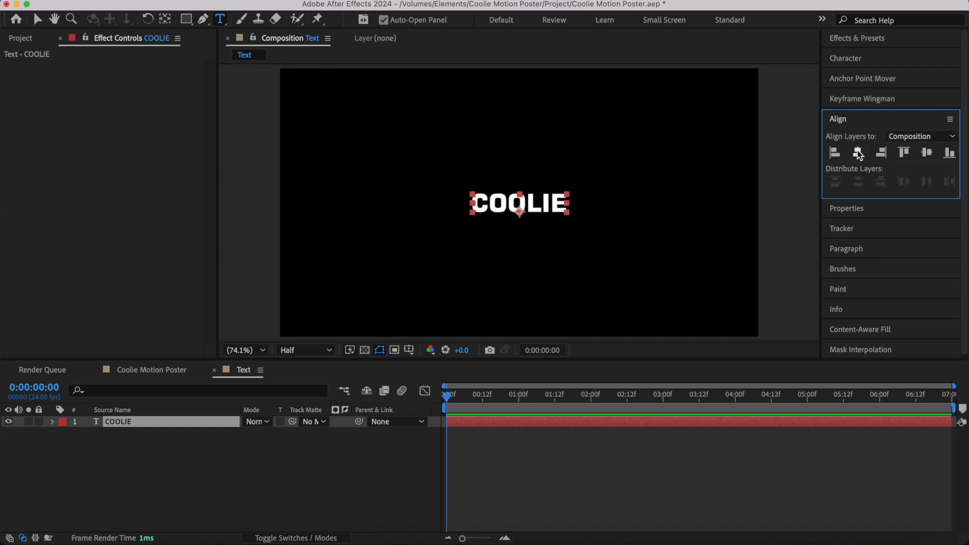
- Set the COOLIE text's font size to 400 px and center it vertically in the composition again
click(862, 59)
drag(857, 115, 907, 119)
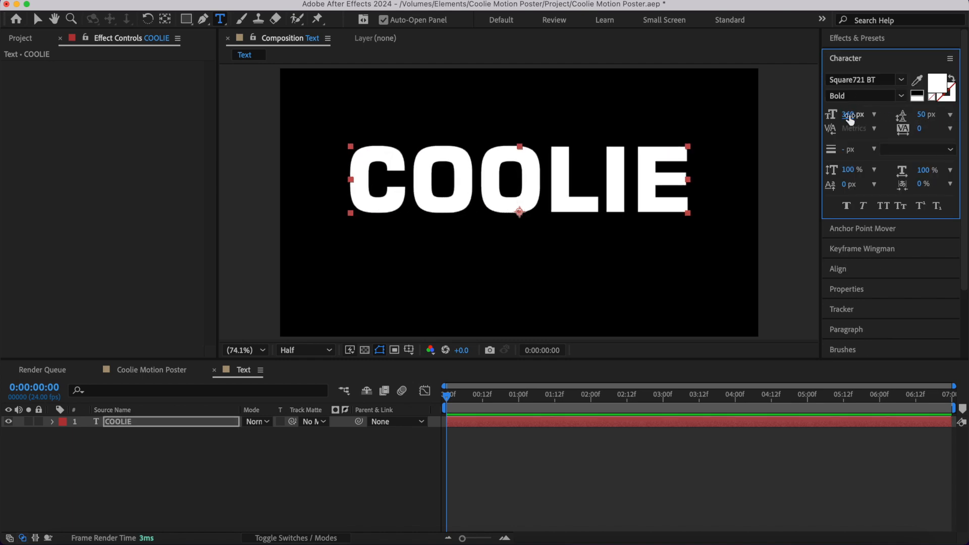
click(852, 117)
text(400)
key(Return)
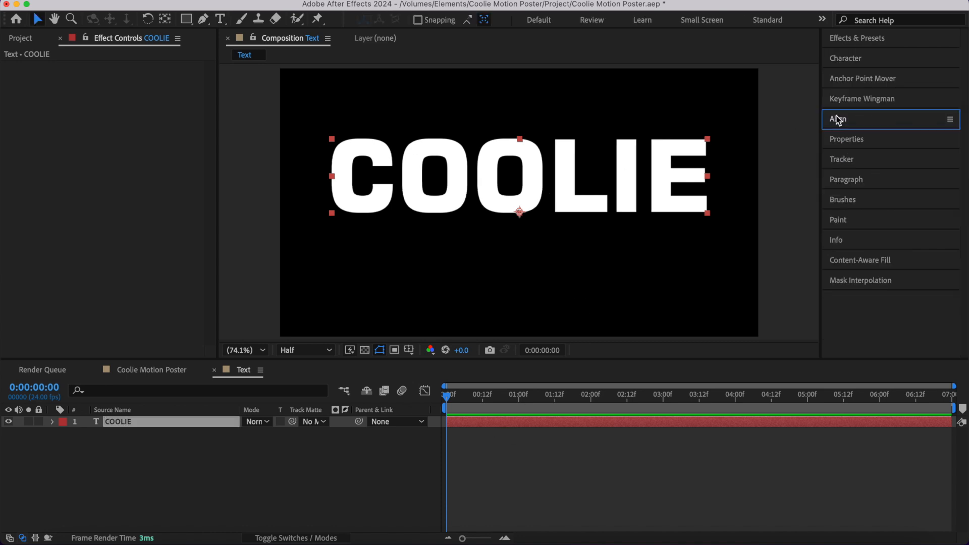
click(862, 120)
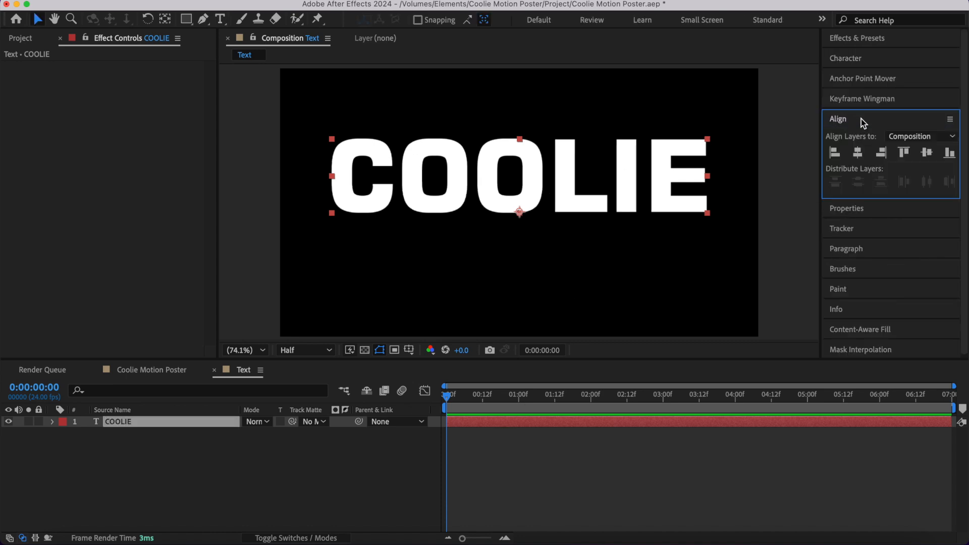
click(927, 152)
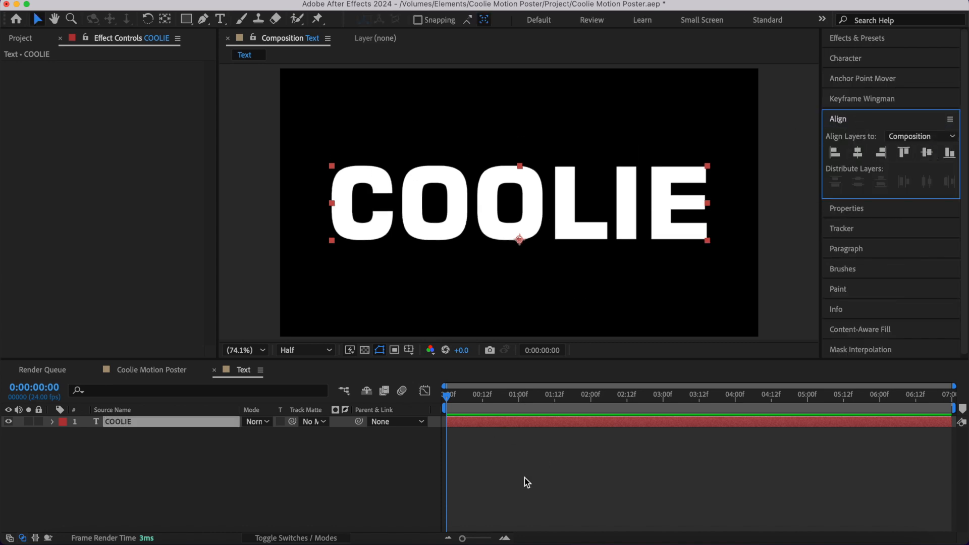
- Add an Opacity text animator to the COOLIE layer and lower its opacity to 1%
click(471, 418)
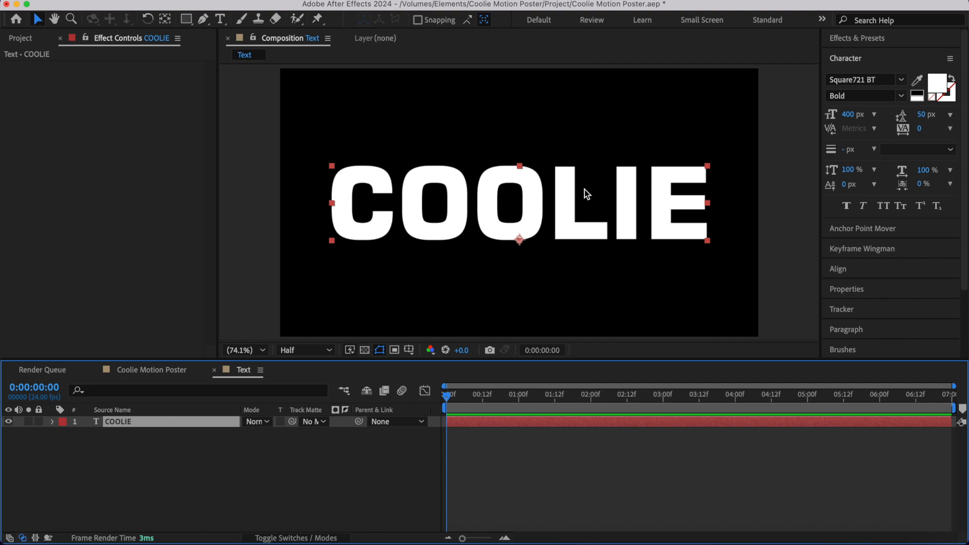
click(52, 422)
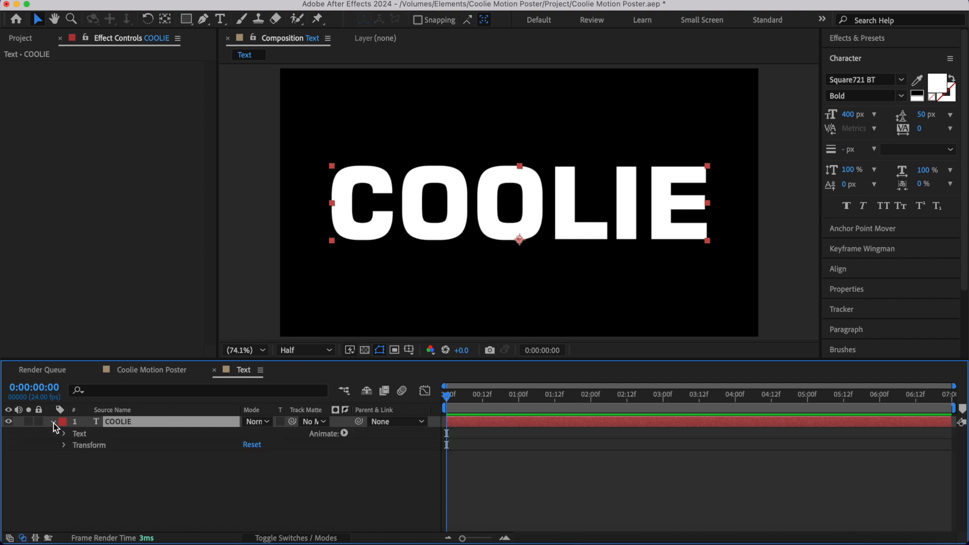
click(344, 433)
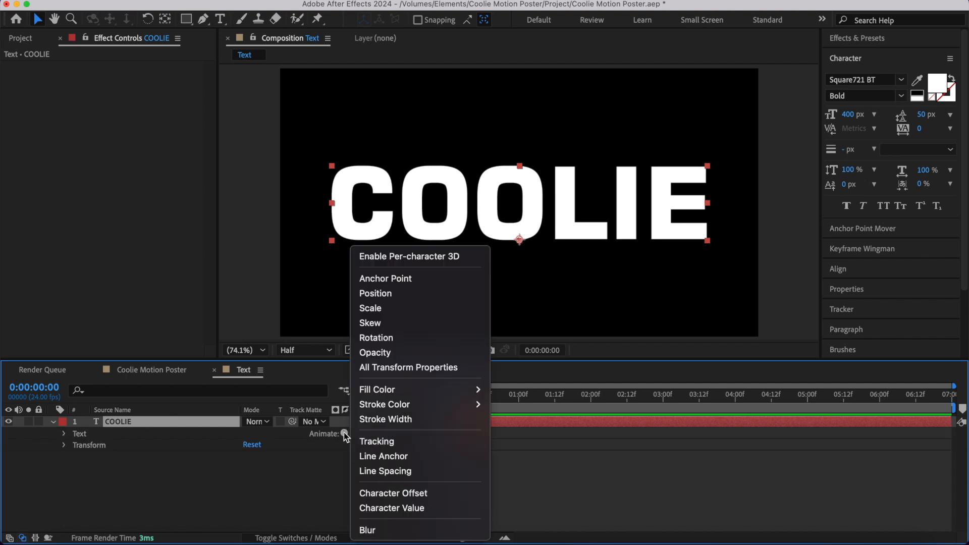
click(396, 354)
drag(251, 505, 87, 505)
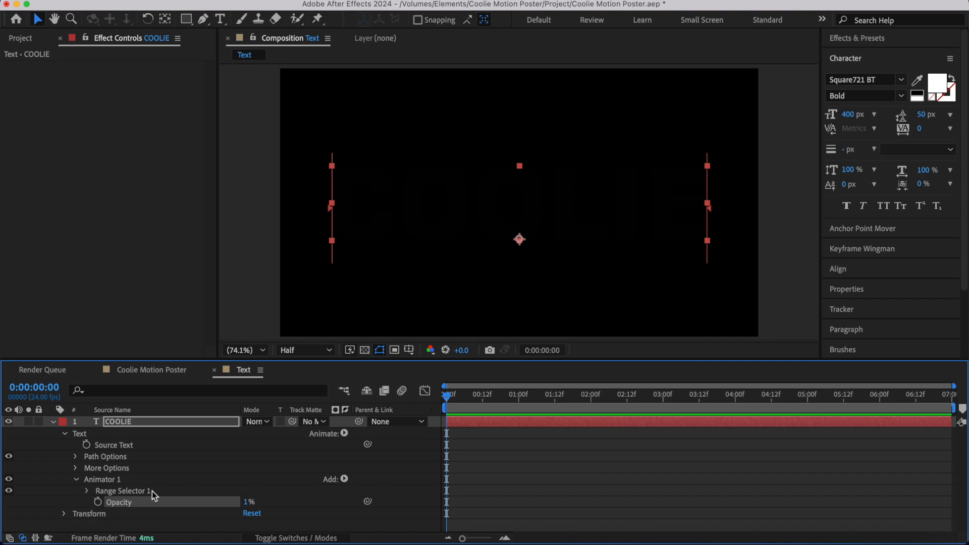
- Keyframe Range Selector 1's Start from 0% at 0 seconds to 100% at 1 second, and preview the letter reveal
click(87, 491)
scroll(90, 493, down, 1)
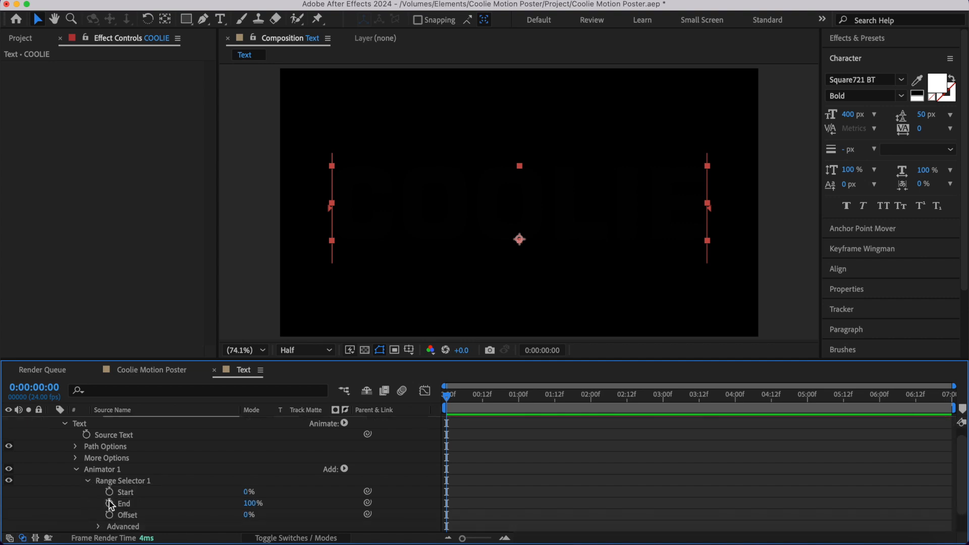
click(110, 492)
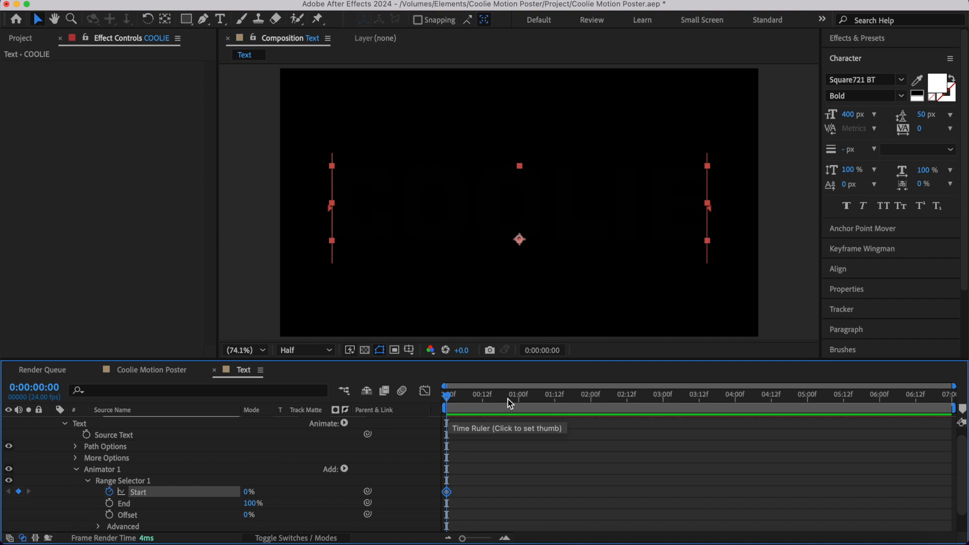
click(516, 401)
drag(516, 401, 519, 401)
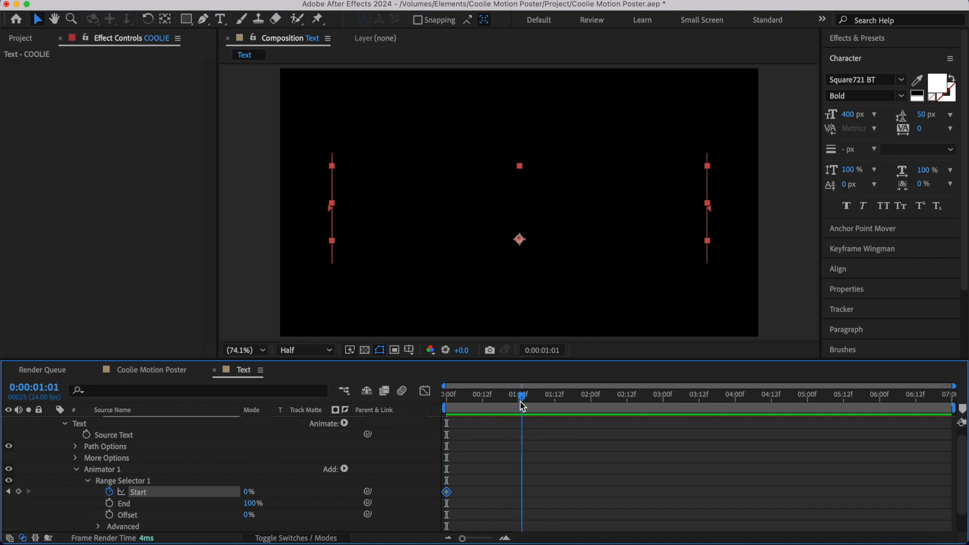
drag(247, 491, 528, 501)
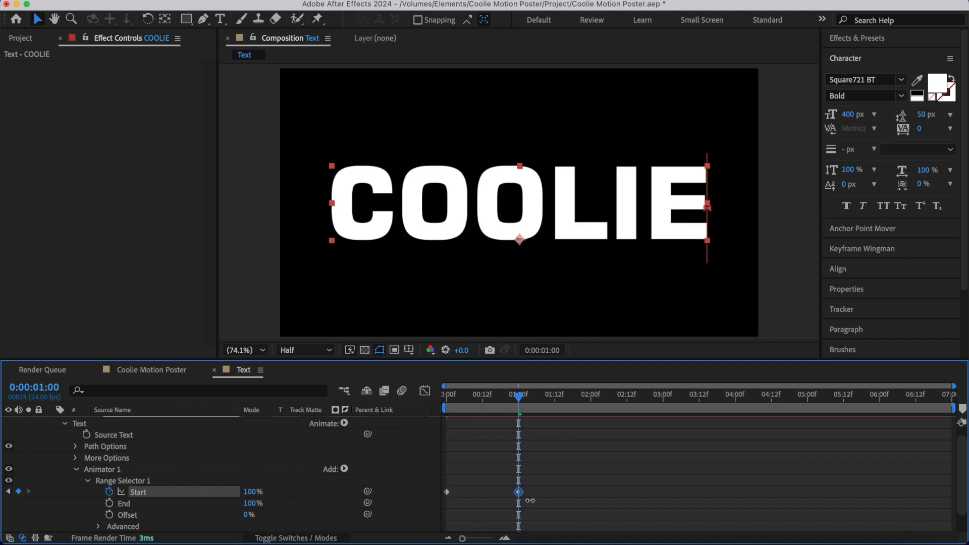
key(space)
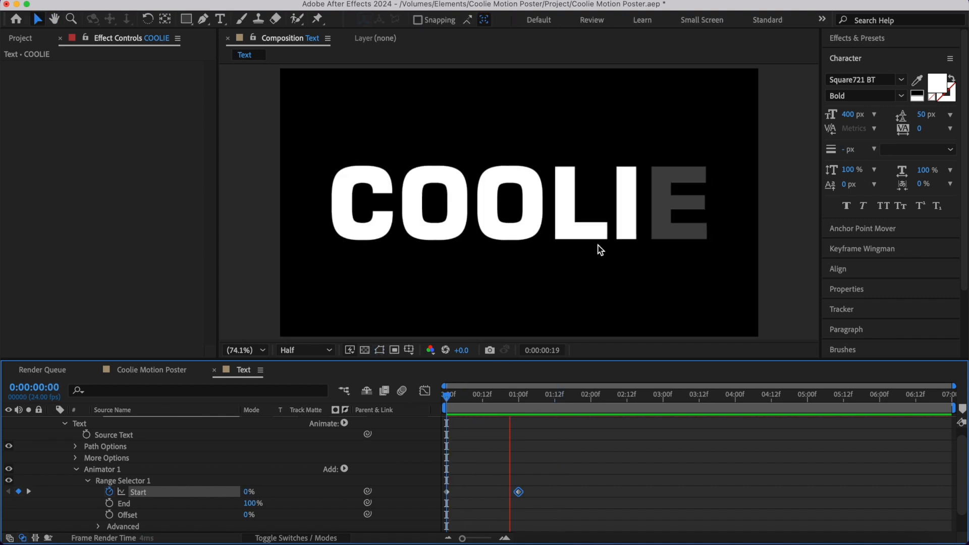
- Add a Wiggly selector to the COOLIE layer's Animator 1 and expand its settings
scroll(302, 483, down, 2)
scroll(302, 483, up, 1)
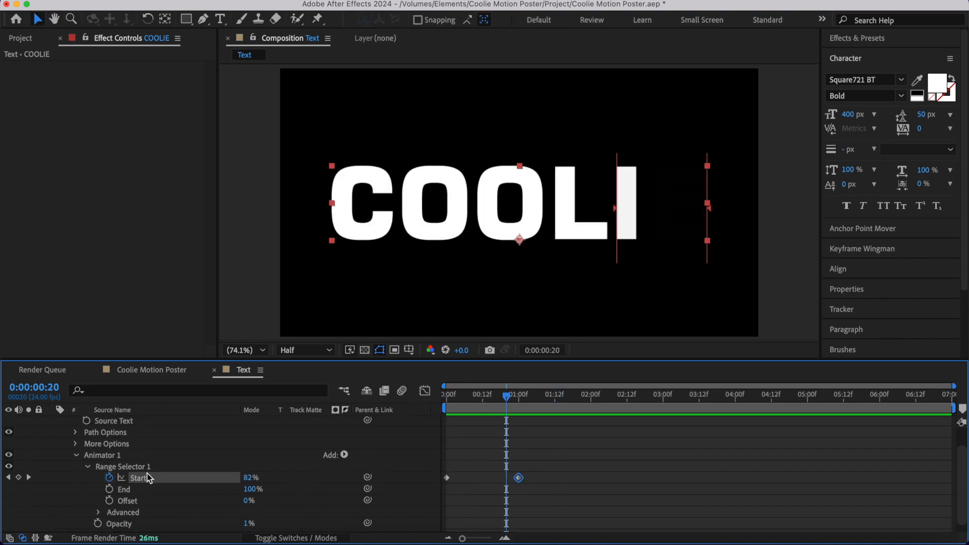
click(346, 456)
mouse_move(359, 476)
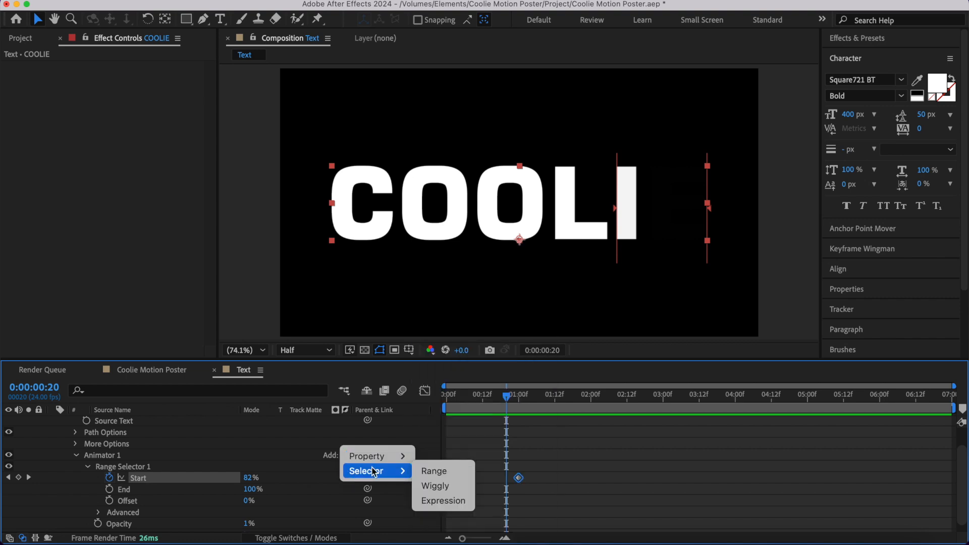
click(438, 486)
click(86, 505)
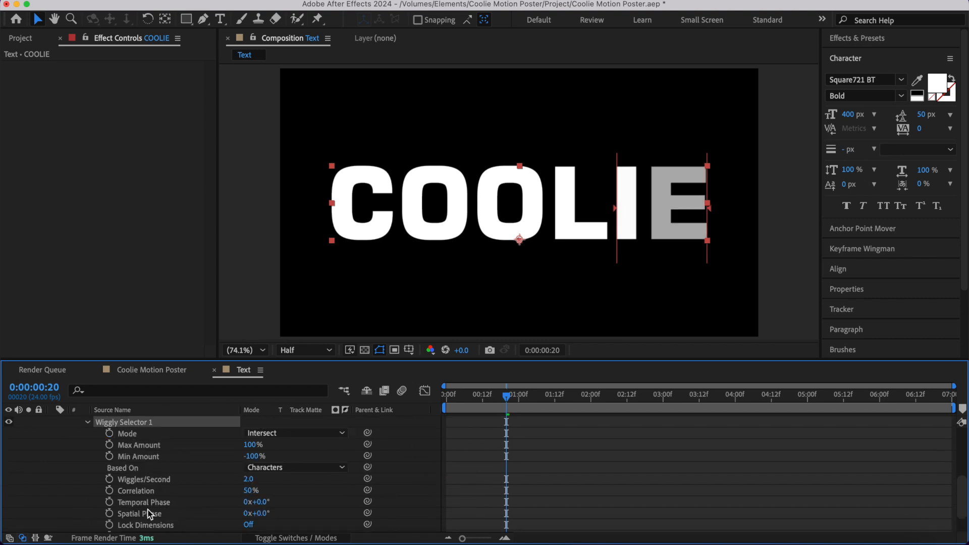
- Set the Wiggly selector's Mode to Max and Wiggles/Second to 5, and preview the flickering text
scroll(171, 511, down, 2)
scroll(210, 474, up, 2)
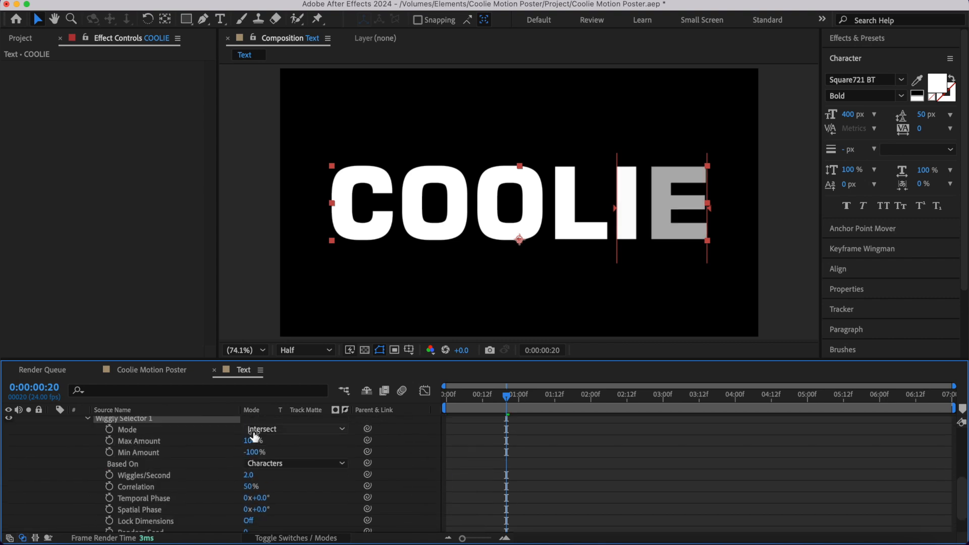
click(273, 430)
click(275, 505)
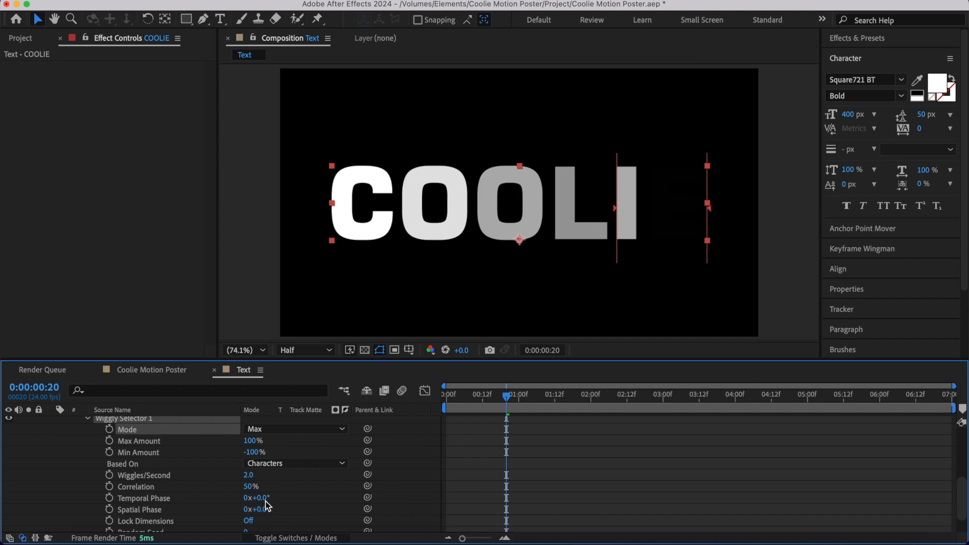
click(249, 476)
key(Return)
key(space)
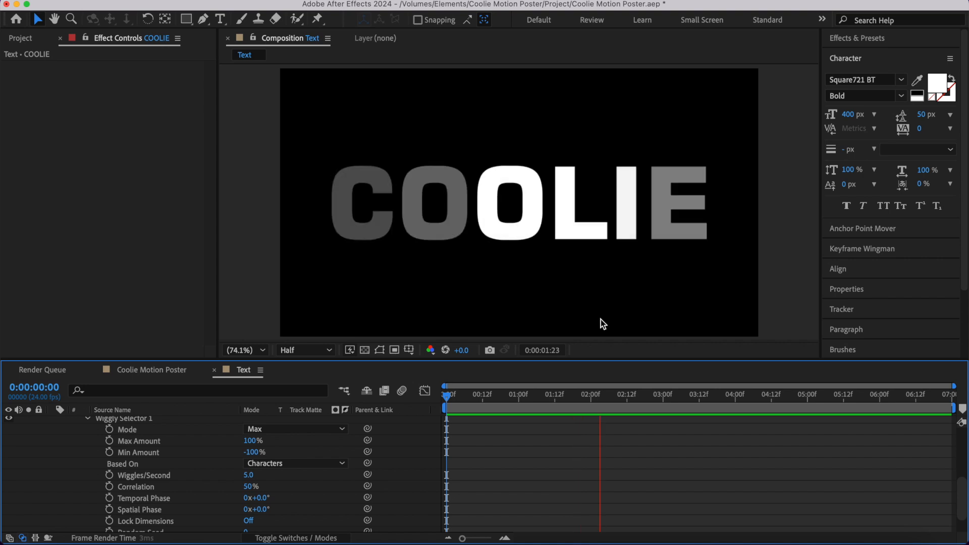
- Change the COOLIE text's fill to dark grey 1F1F1F and check the animation at several points in time
scroll(51, 422, up, 6)
click(51, 422)
click(126, 426)
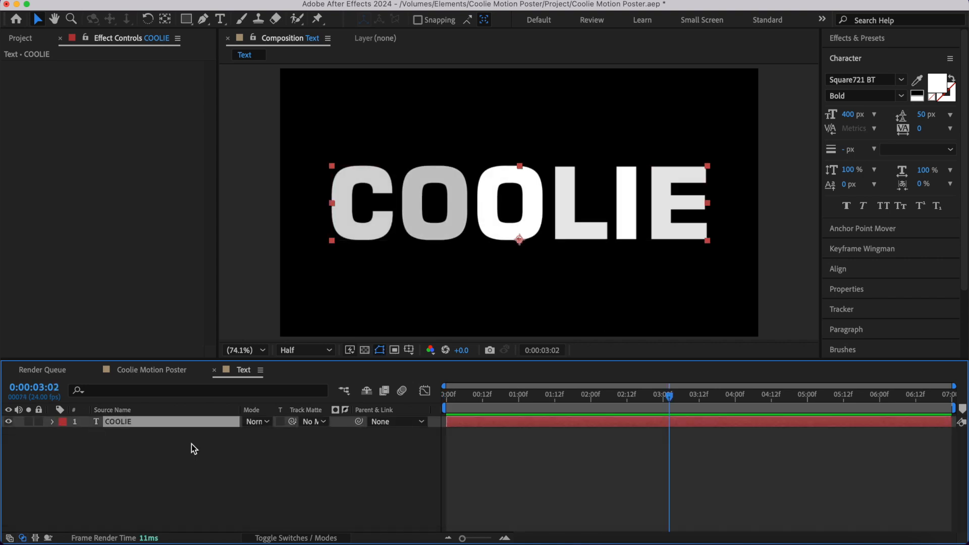
click(935, 81)
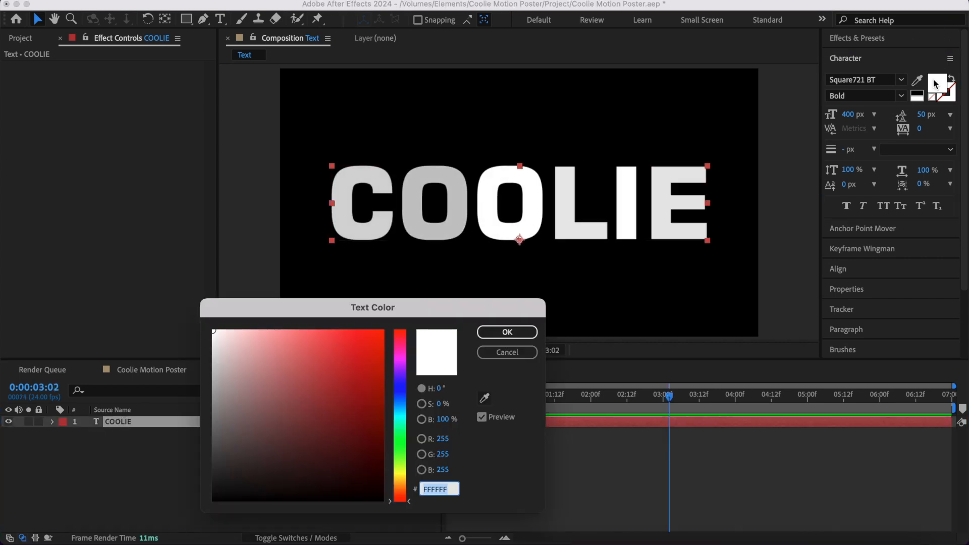
click(209, 474)
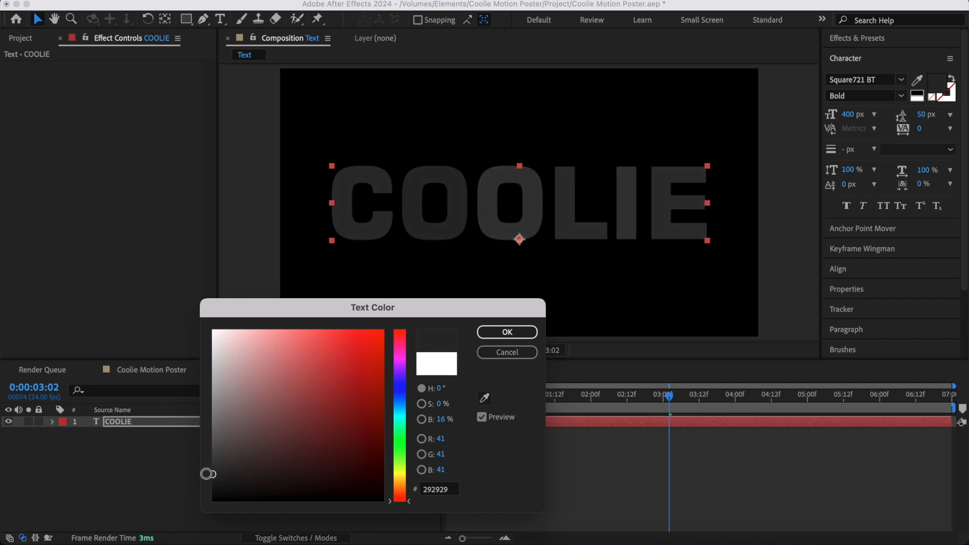
click(507, 331)
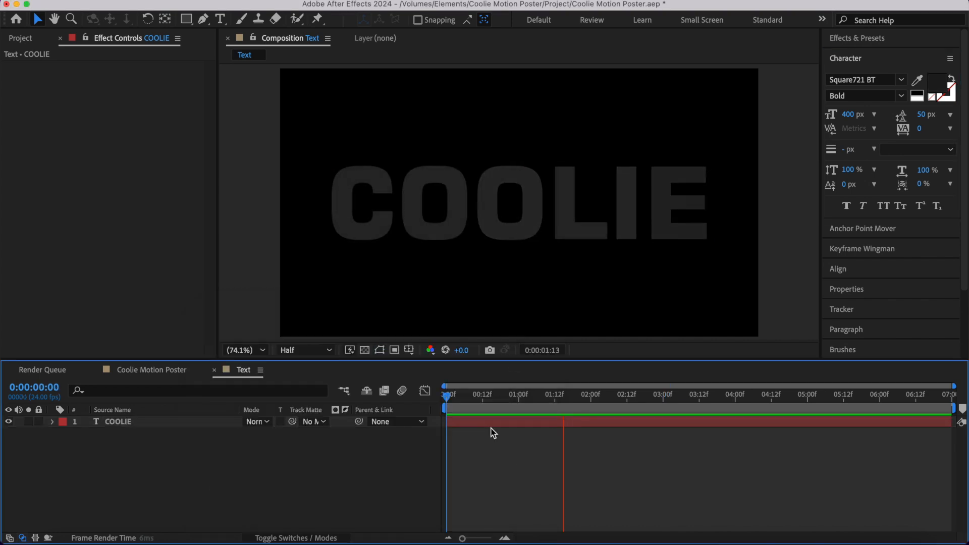
drag(491, 398, 437, 400)
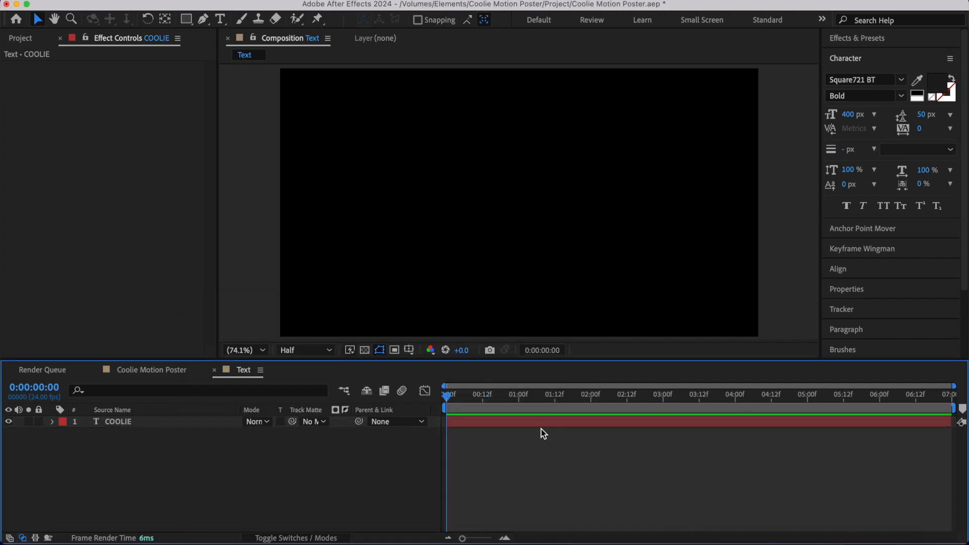
drag(537, 398, 586, 411)
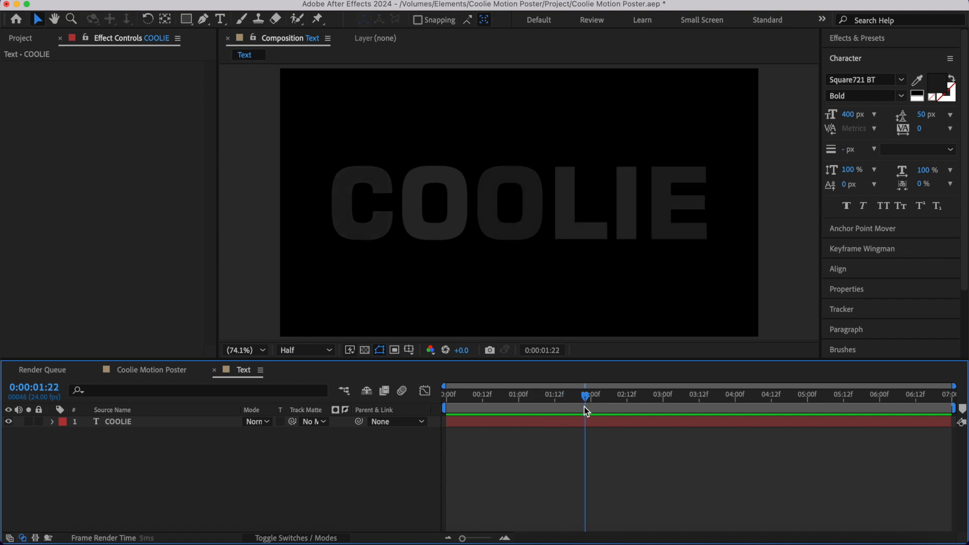
- Duplicate the COOLIE text layer and set the copy's fill to a golden yellow around FFD000
click(156, 423)
key(super+d)
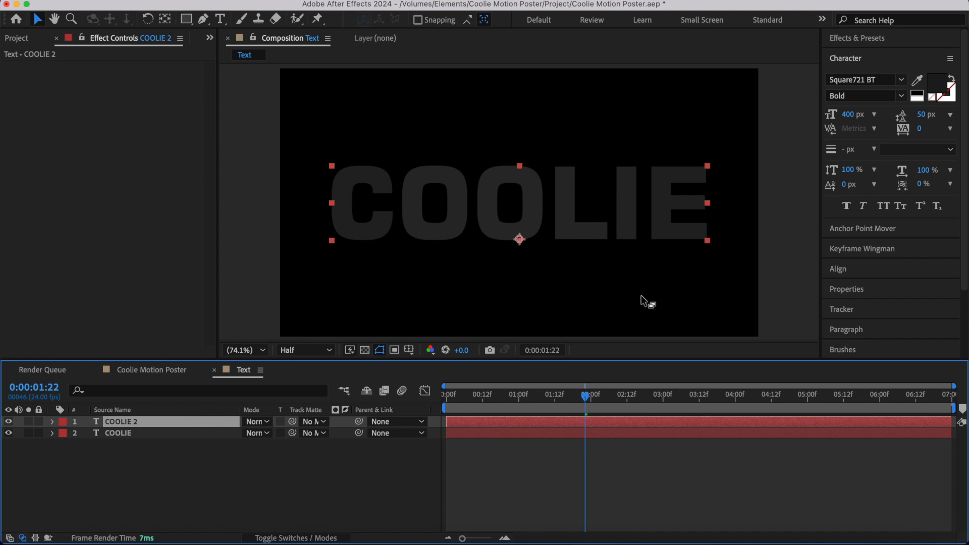
click(940, 87)
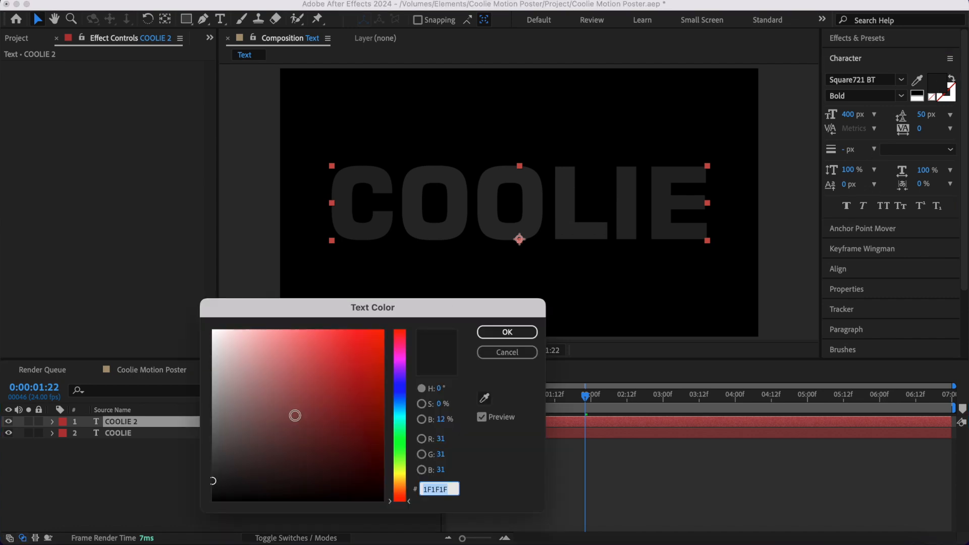
click(399, 479)
drag(352, 405, 405, 295)
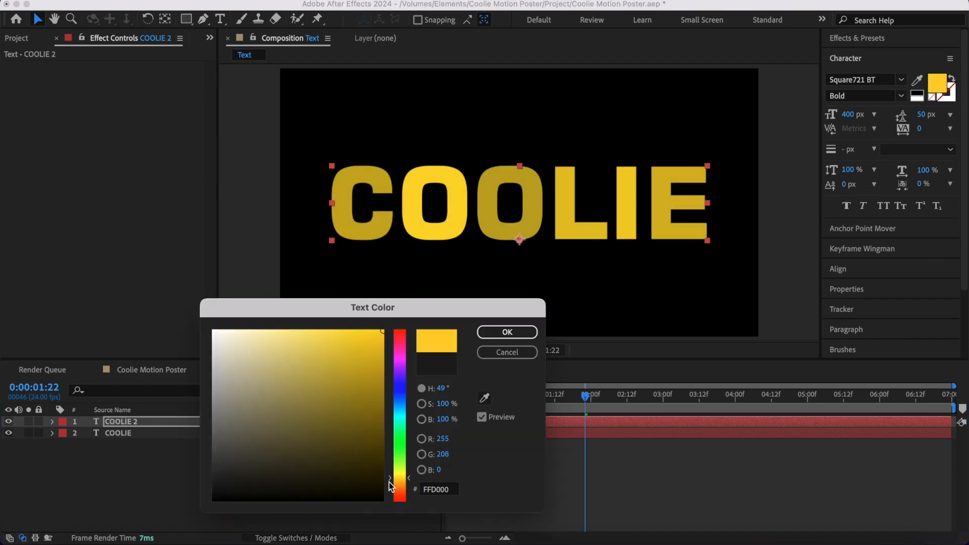
click(508, 332)
- Move the yellow COOLIE copy below the original layer and delete its Animator 1
drag(118, 422, 117, 441)
click(52, 434)
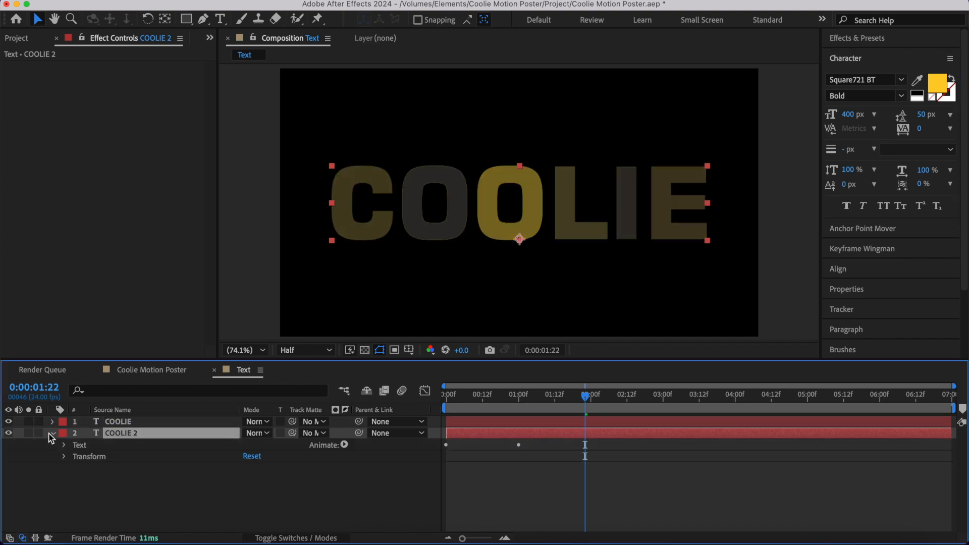
click(64, 446)
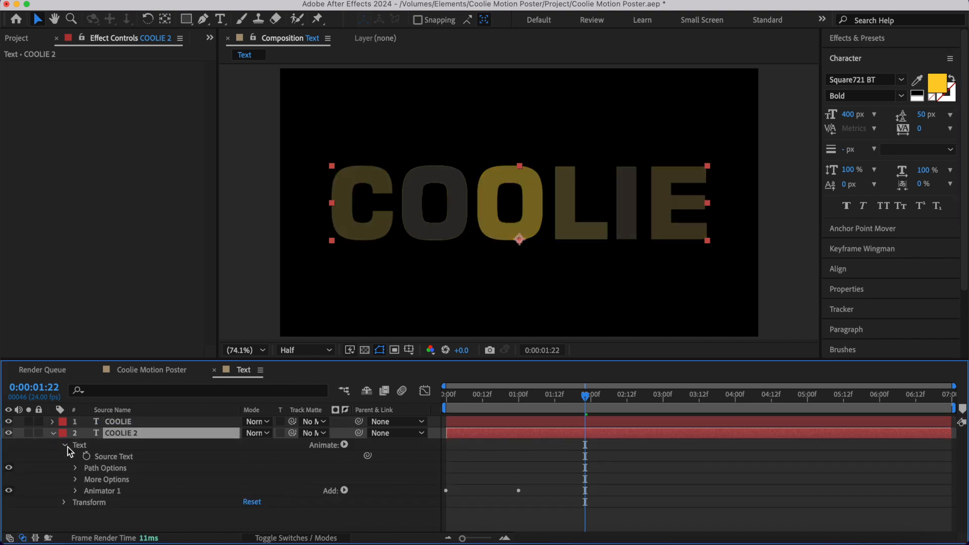
click(104, 492)
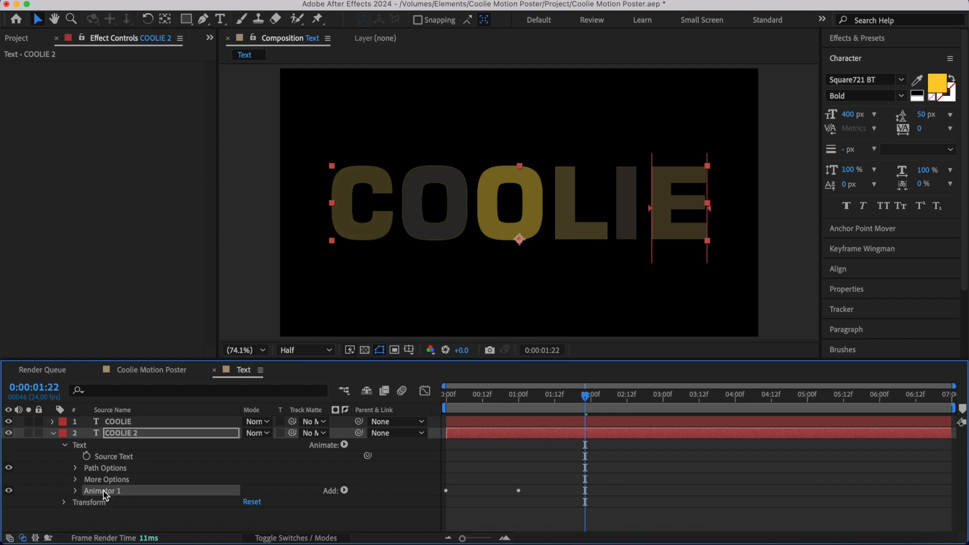
key(Delete)
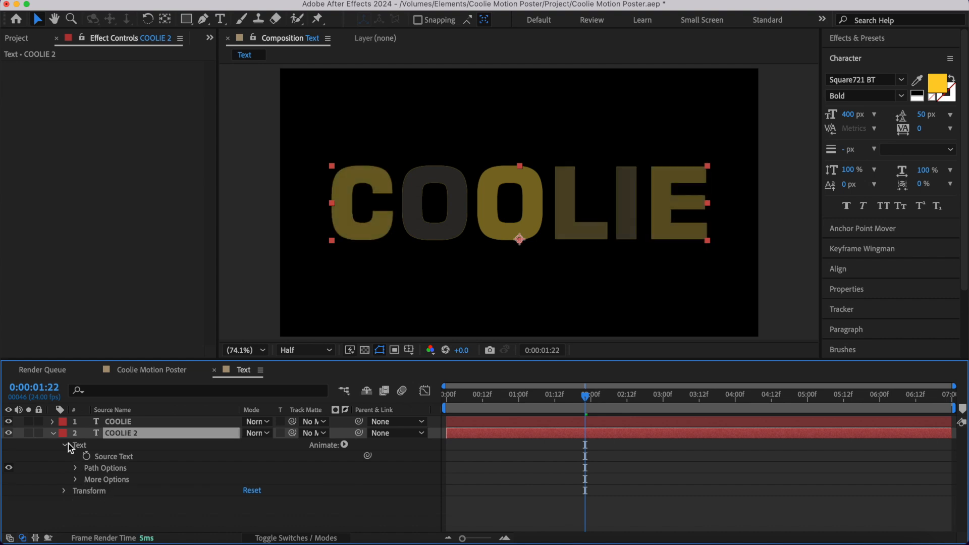
click(52, 434)
- Nudge the yellow COOLIE copy slightly to the right of the dark text and preview the result
key(shift+Right)
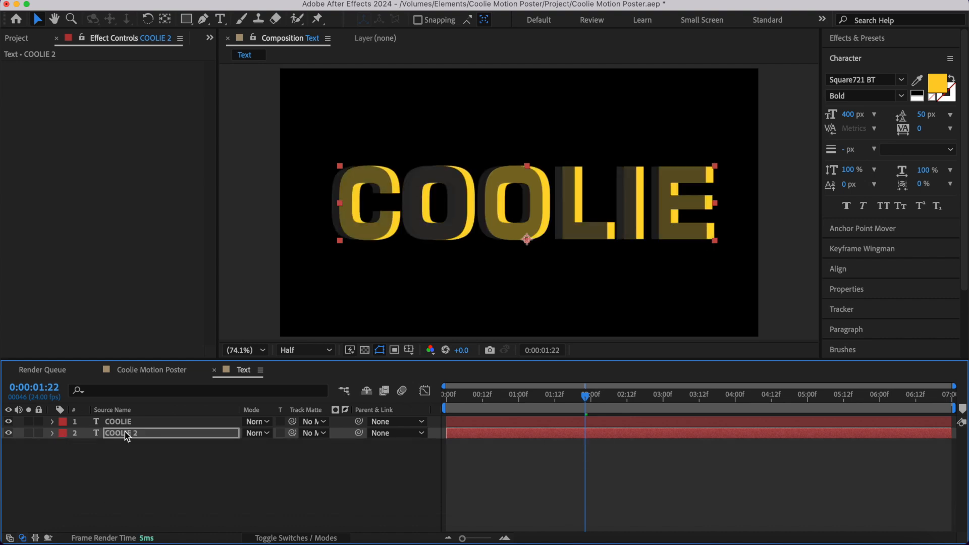
key(shift+Left)
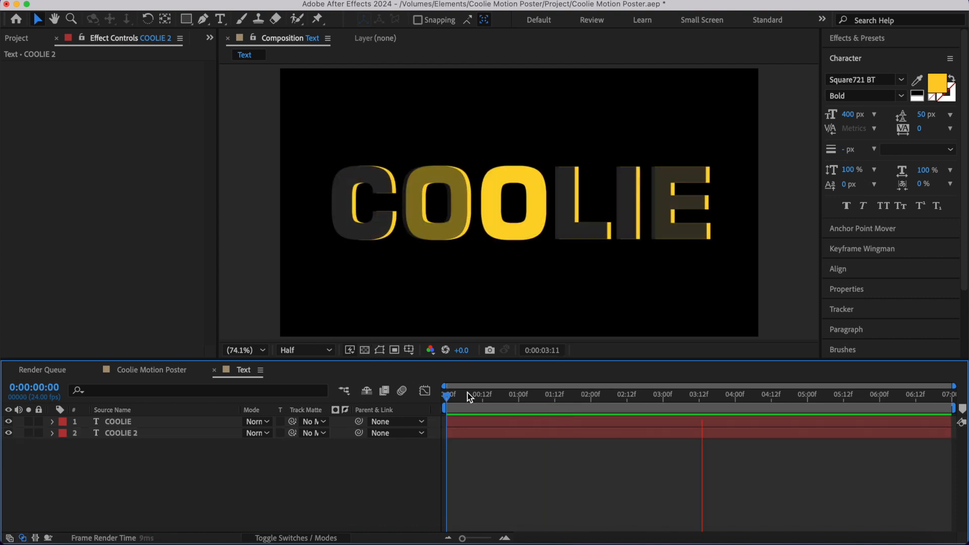
key(space)
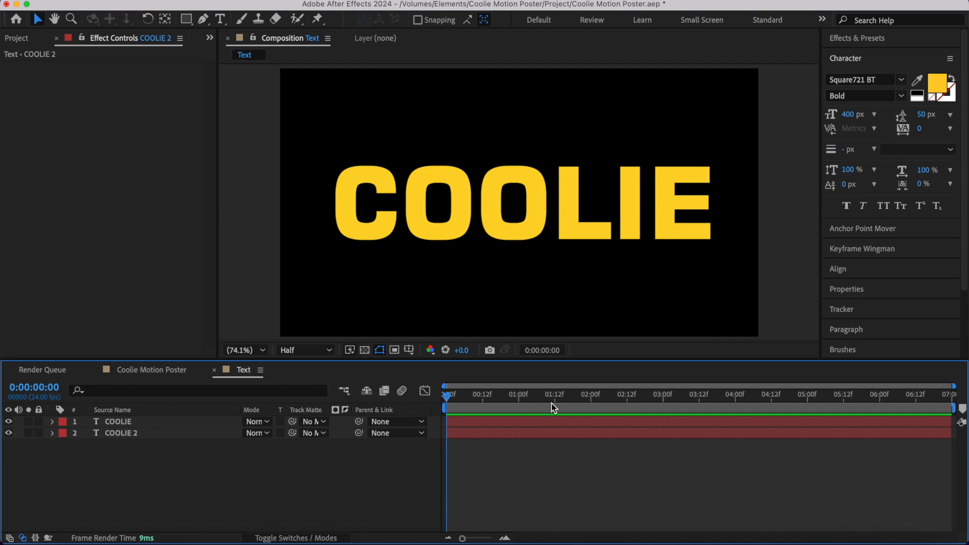
- Add the Text composition to Coolie Motion Poster as the top layer, above Gun
click(167, 370)
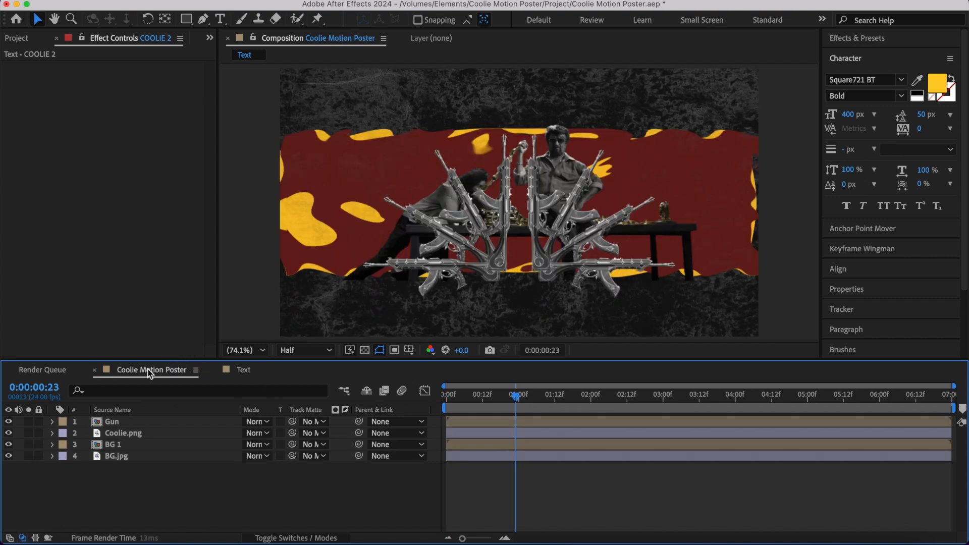
click(17, 38)
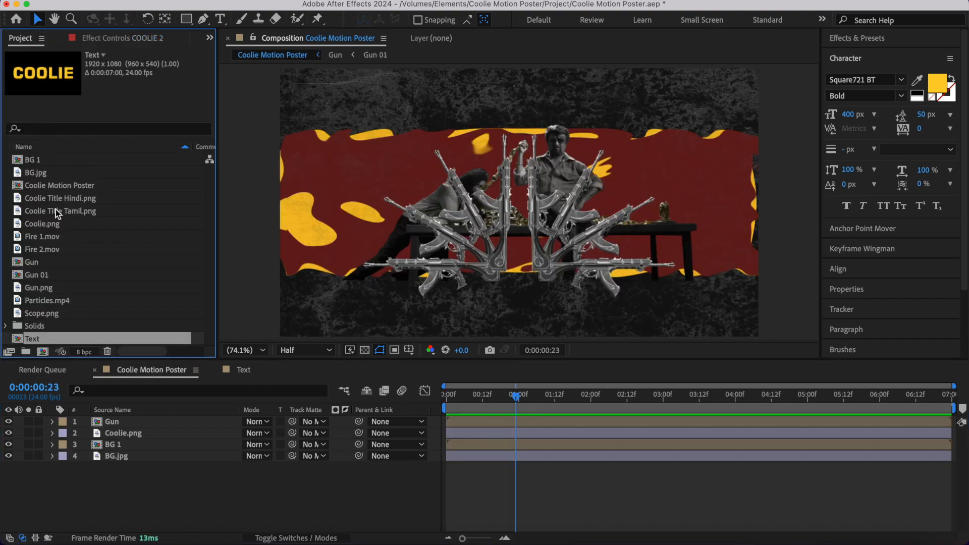
drag(44, 343, 101, 426)
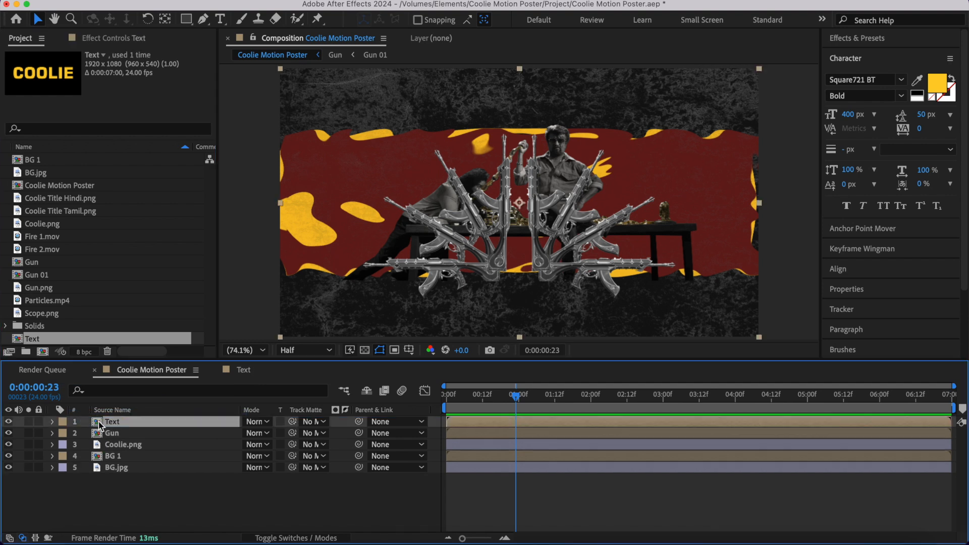
click(474, 222)
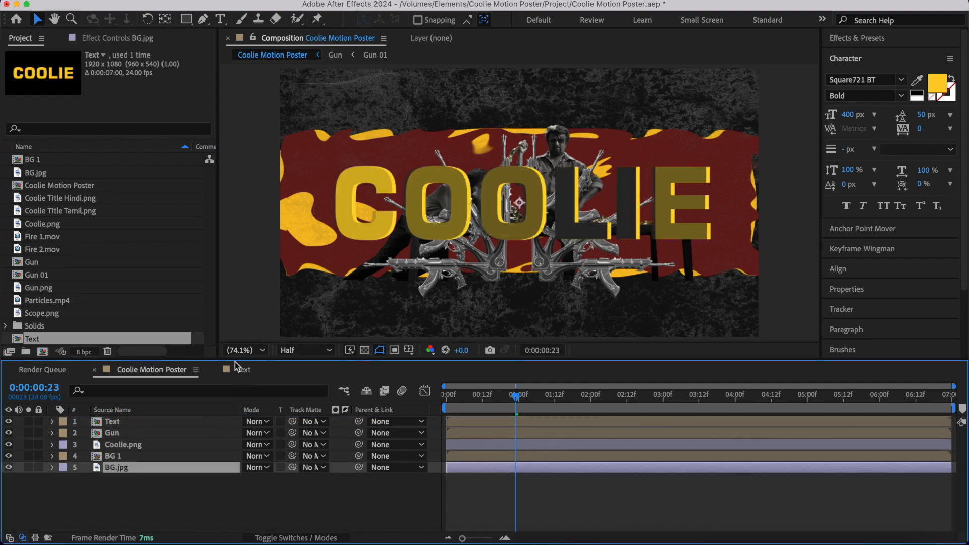
- Copy the dark COOLIE layer from Text into Coolie Motion Poster above BG.jpg and move it down to the frame's lower edge
click(254, 371)
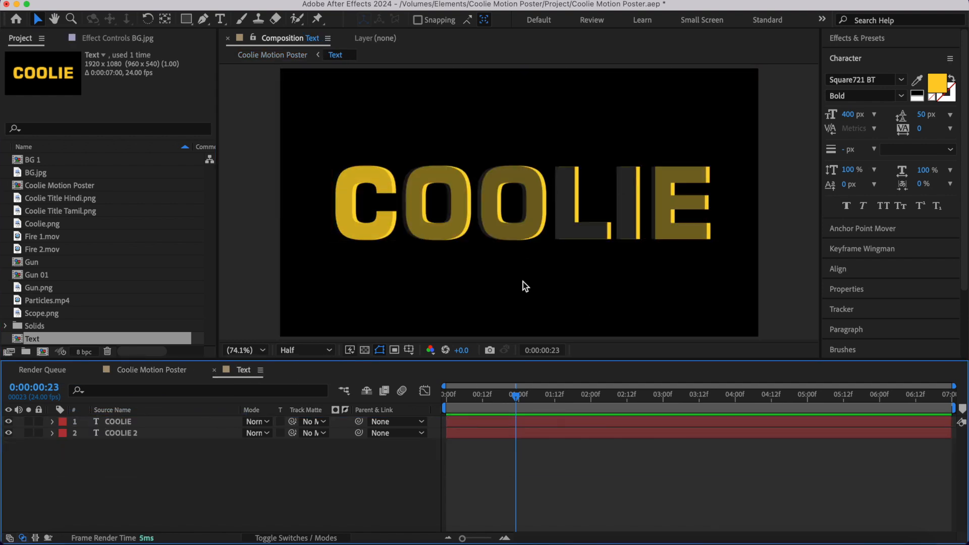
click(115, 423)
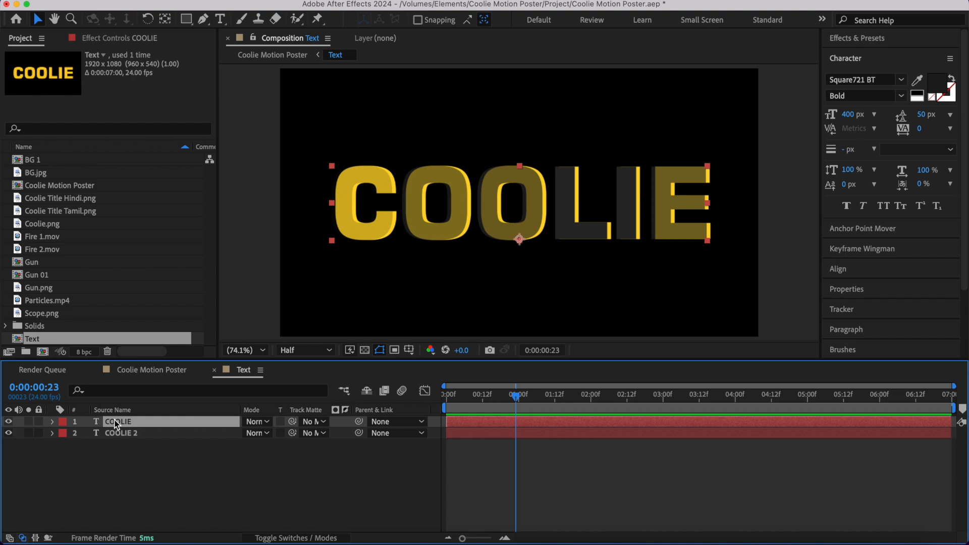
click(139, 372)
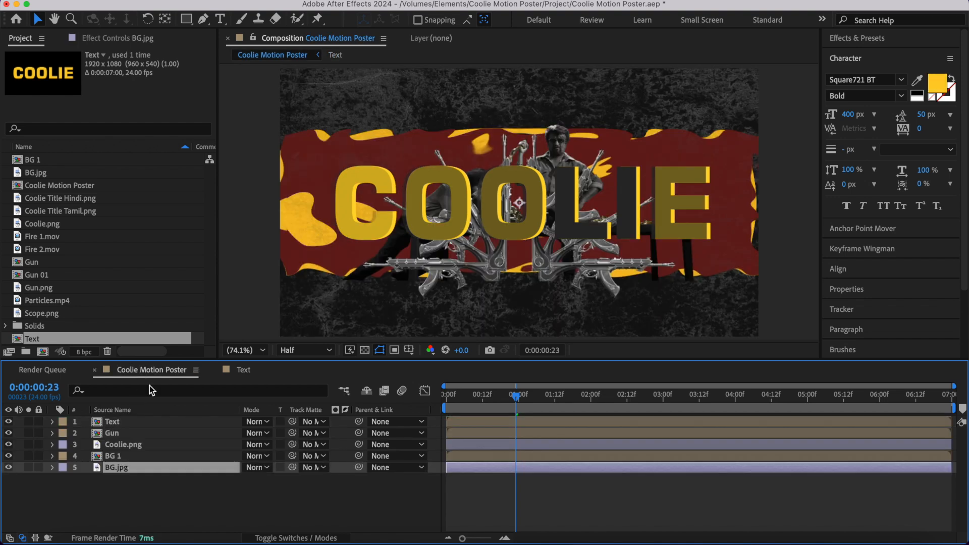
key(super+v)
drag(542, 195, 544, 293)
- Recolour the COOLIE layer above BG.jpg to FF0000 and set its blending mode to Color Dodge
click(939, 86)
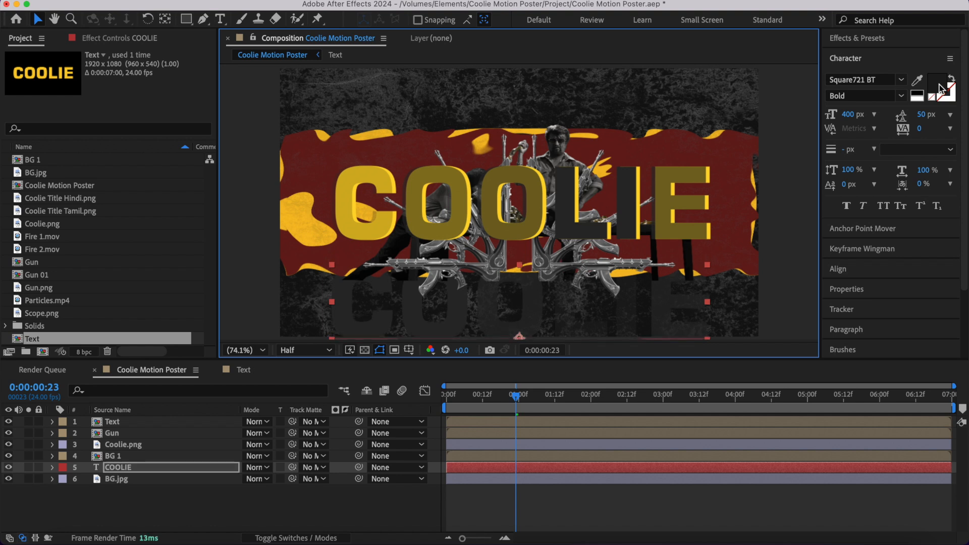
text(FF0000)
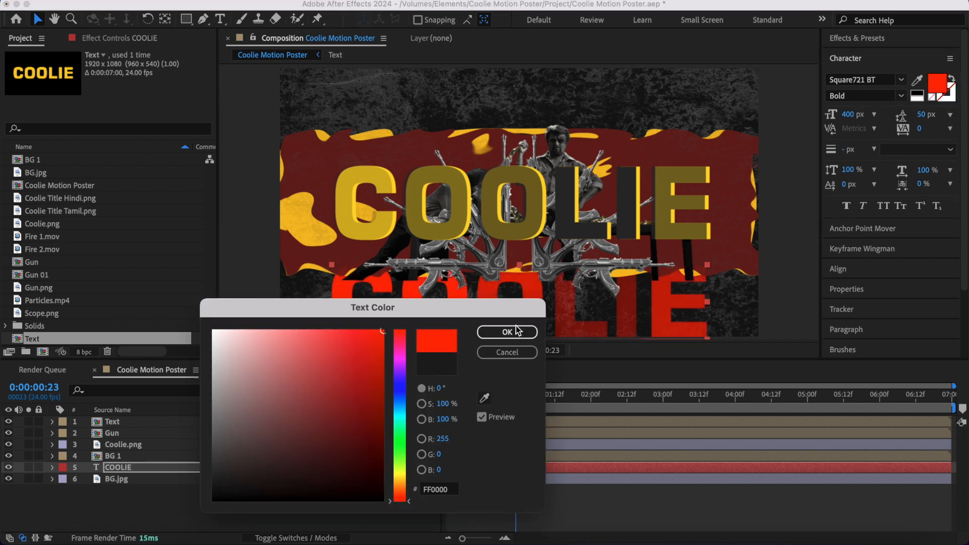
click(508, 332)
click(260, 468)
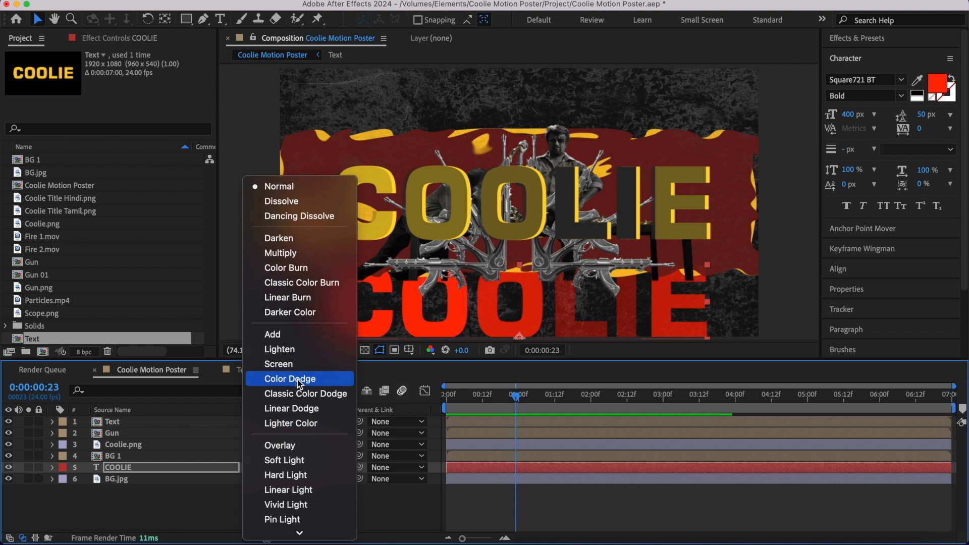
click(300, 380)
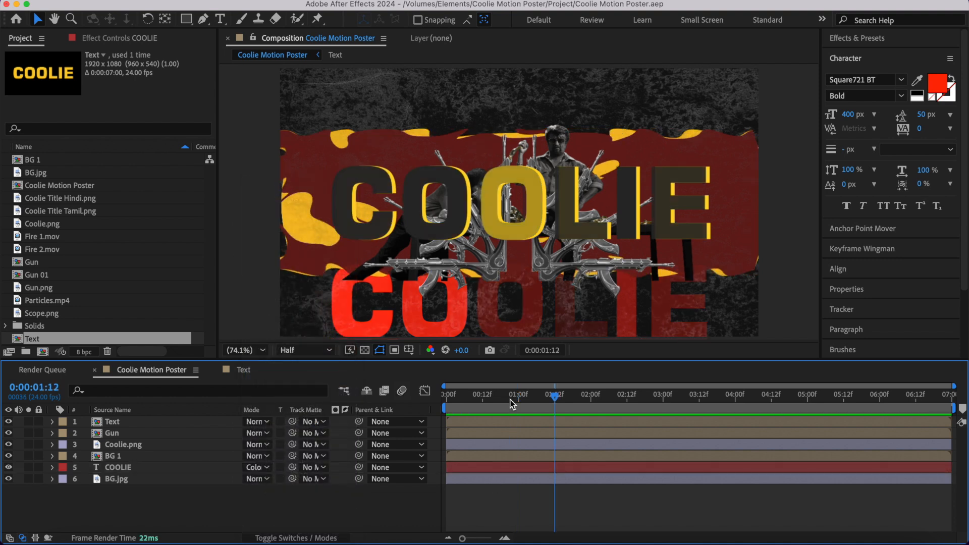
- Add a two-node 35mm camera named Camera 1 to Coolie Motion Poster
right_click(232, 506)
mouse_move(253, 367)
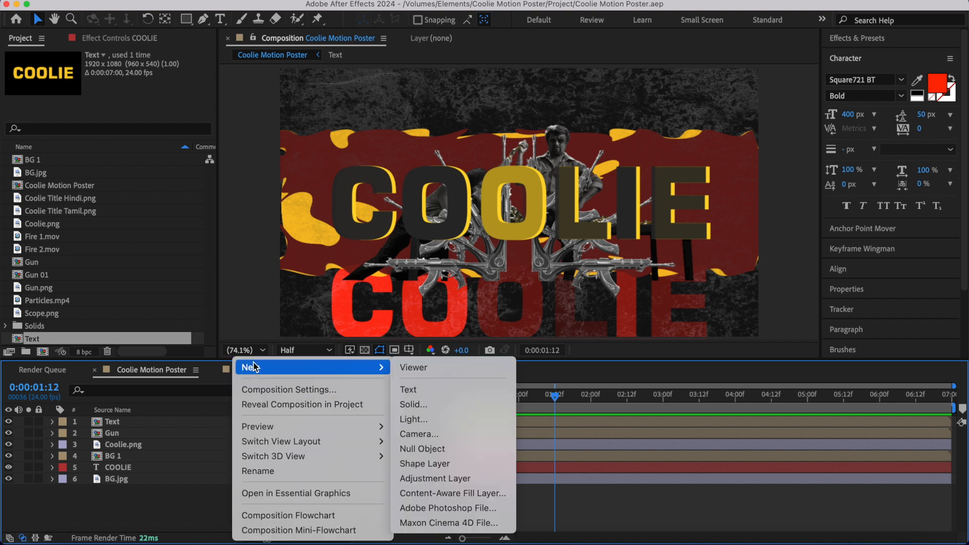
click(421, 434)
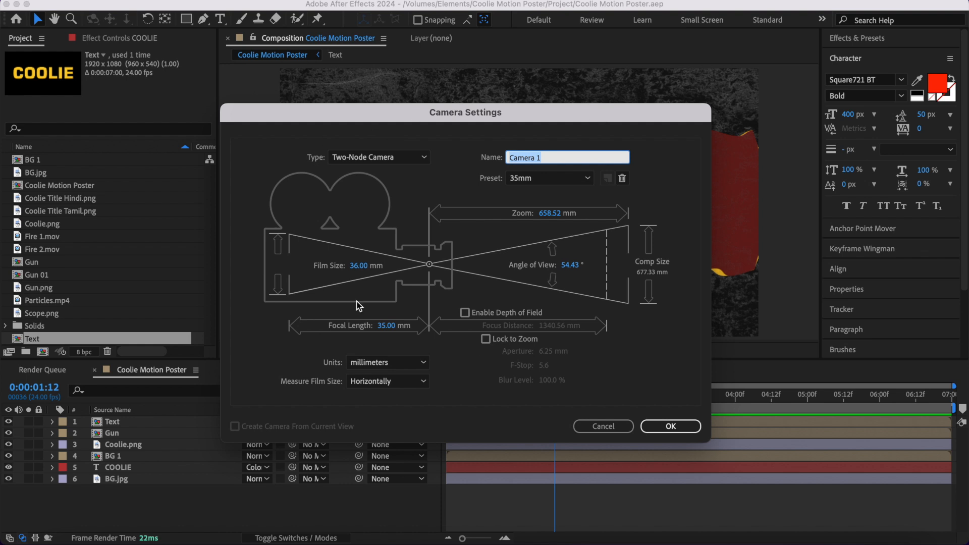
click(669, 427)
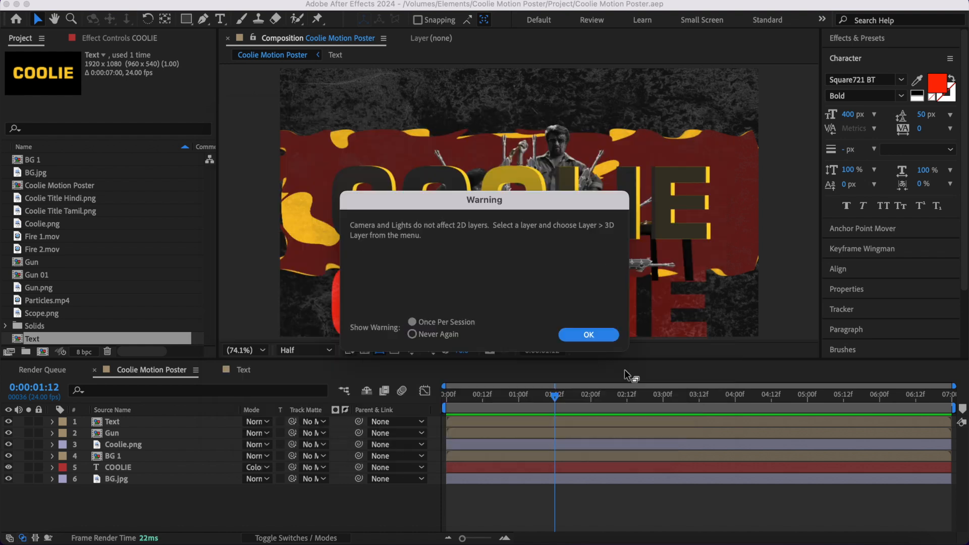
click(577, 337)
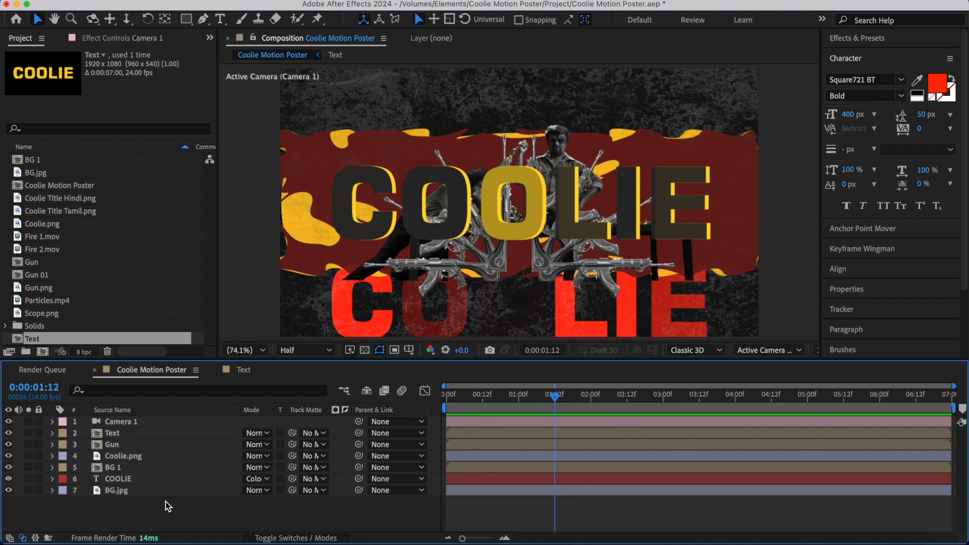
- Add a null object as the top layer and parent Camera 1 to it
right_click(181, 509)
mouse_move(225, 367)
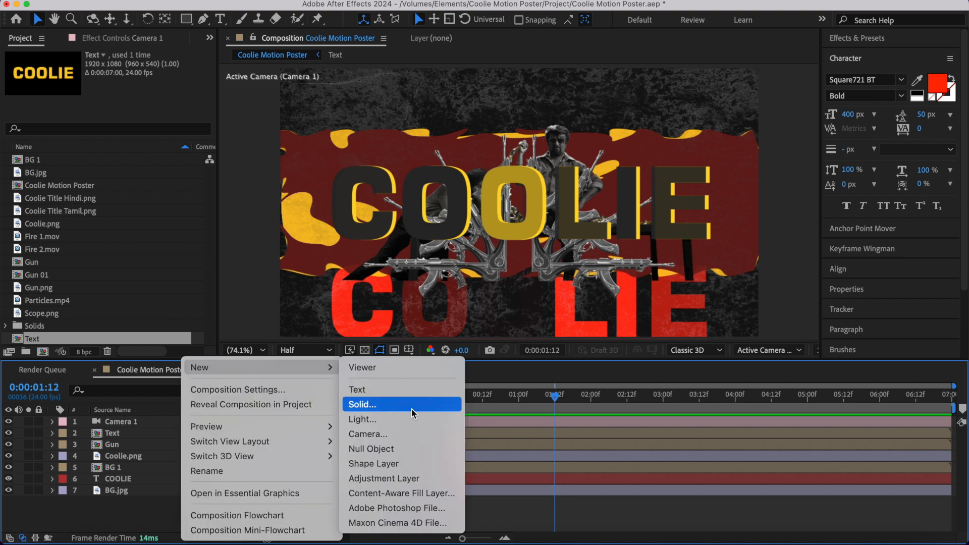
click(386, 449)
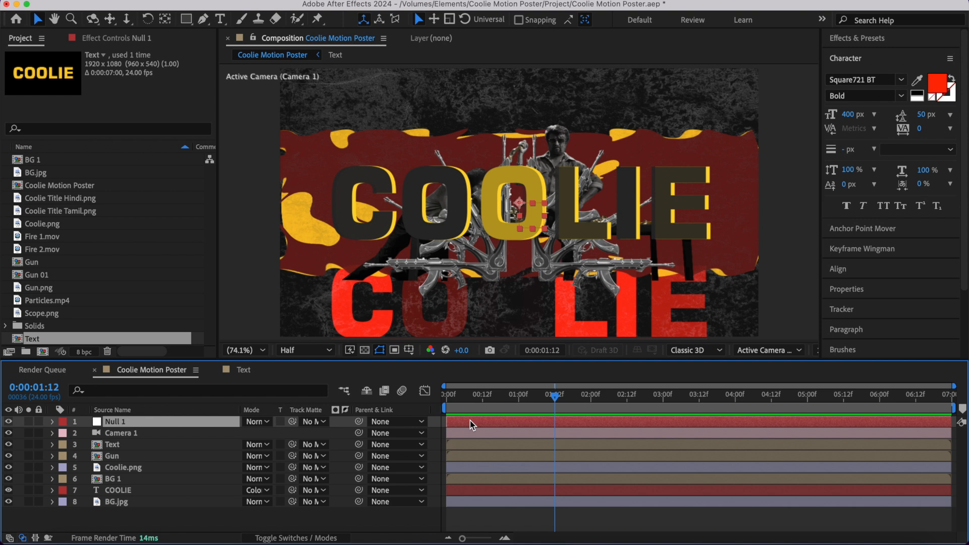
click(172, 434)
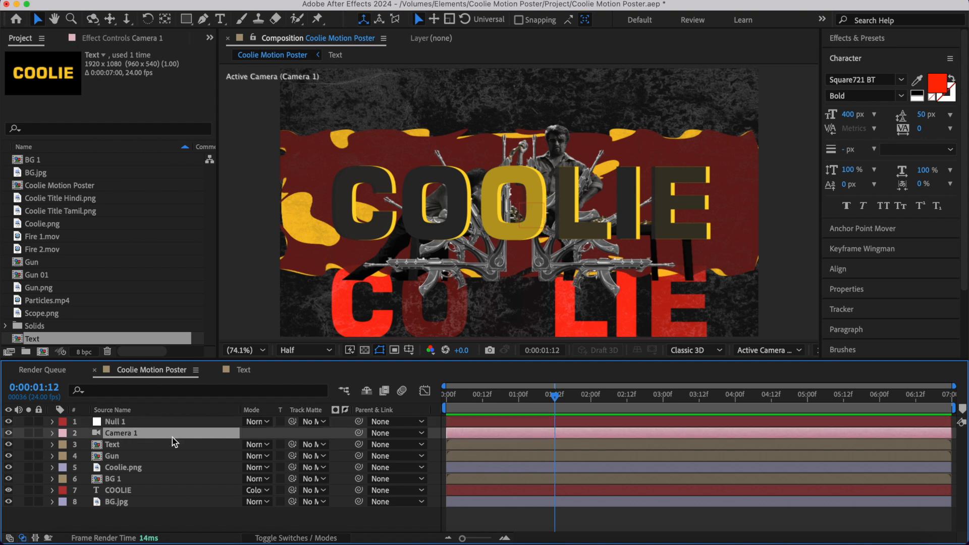
drag(358, 433, 152, 421)
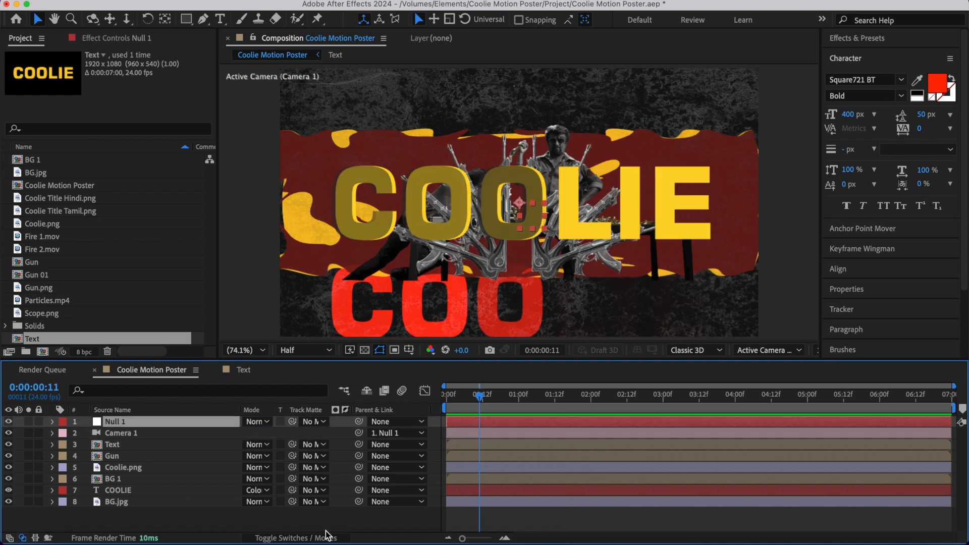
- Make Null 1 and all layers from Text down to BG.jpg 3D, and return to the first frame
click(325, 537)
click(318, 422)
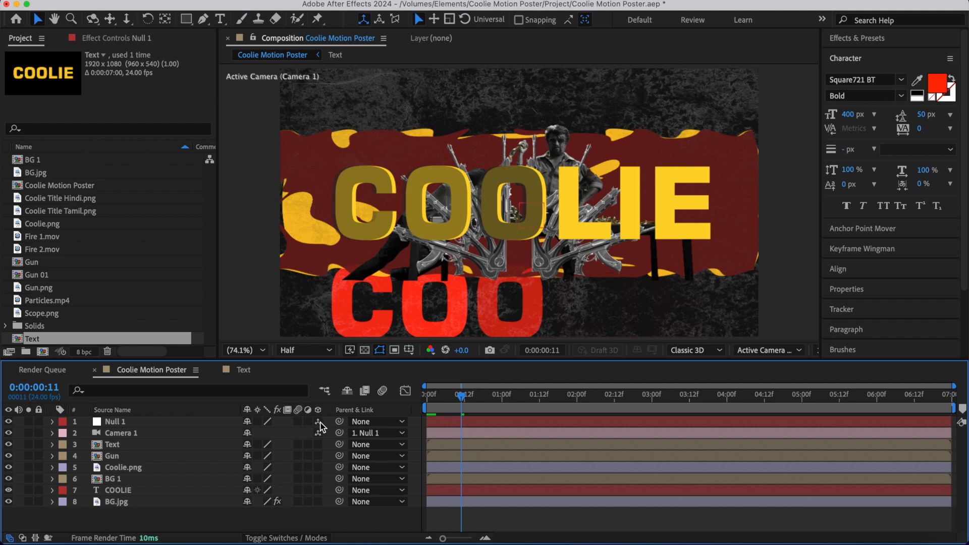
click(139, 445)
shift+click(135, 506)
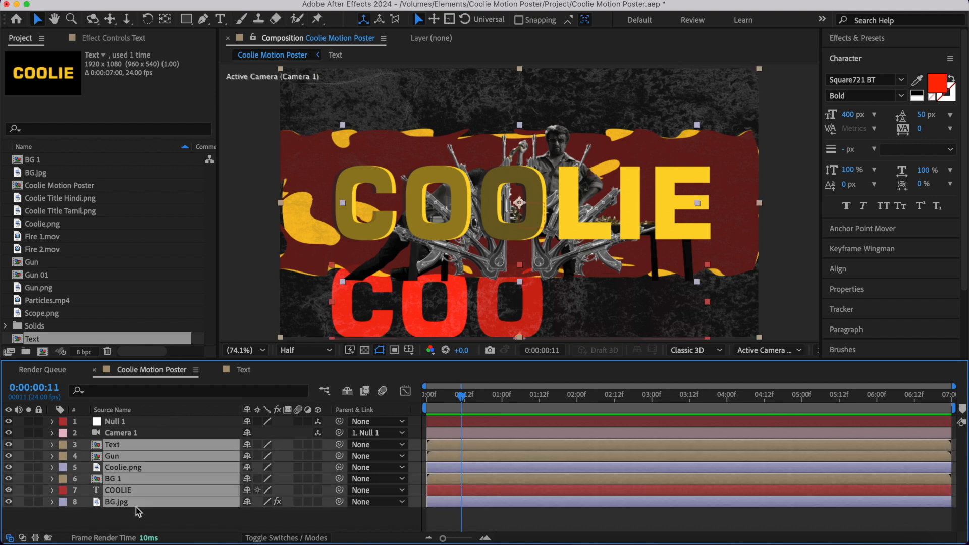
click(318, 446)
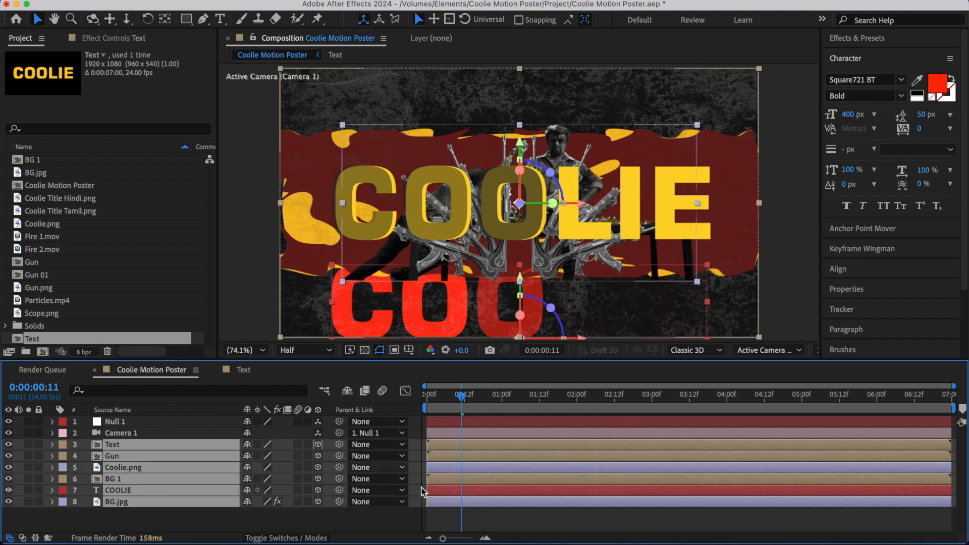
click(446, 514)
key(Home)
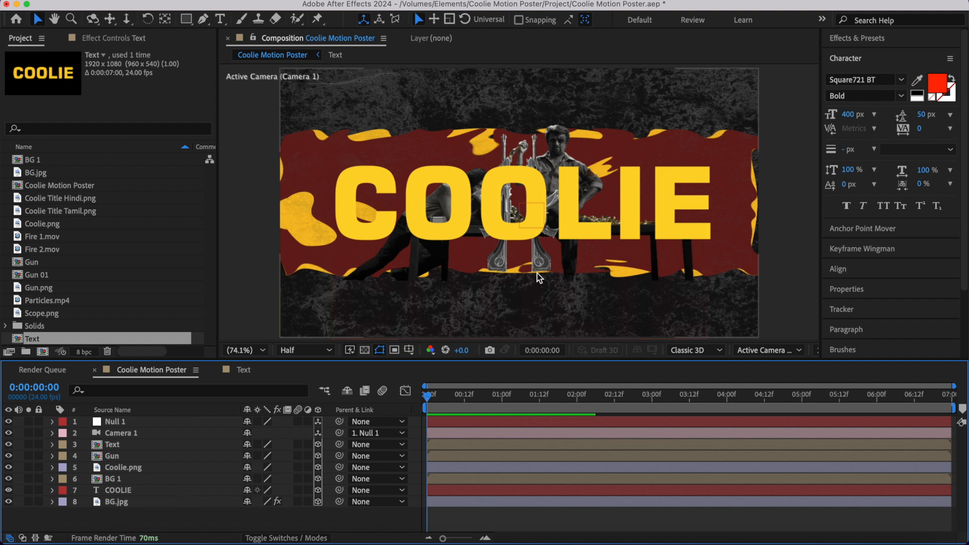
- Set BG.jpg's Z position to 8000 and scale it up to 283% so it fills the frame again
click(150, 506)
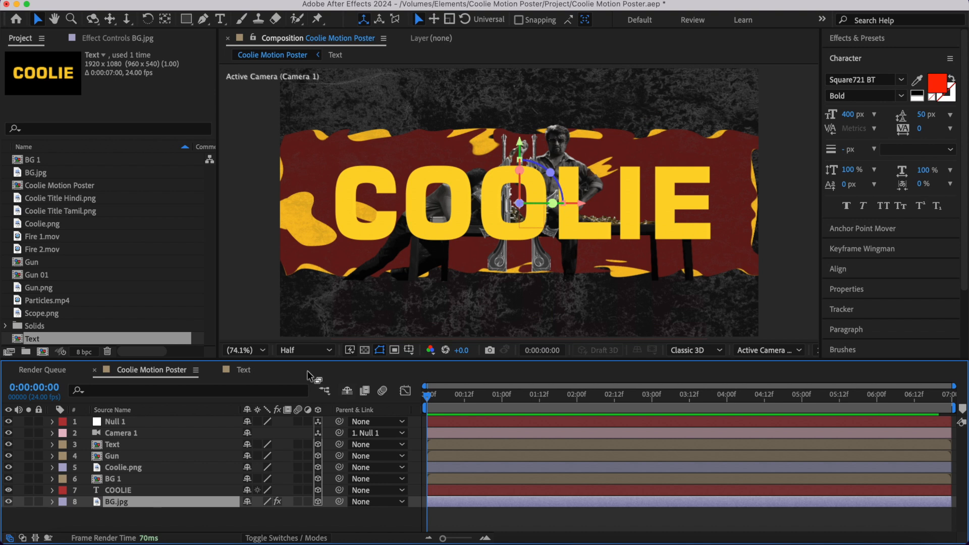
key(p)
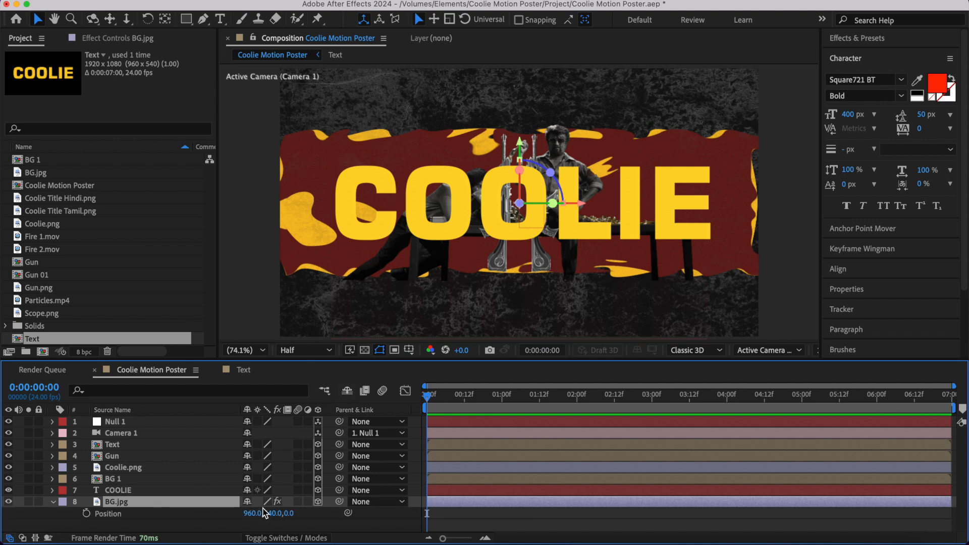
click(291, 514)
text(8000)
key(Return)
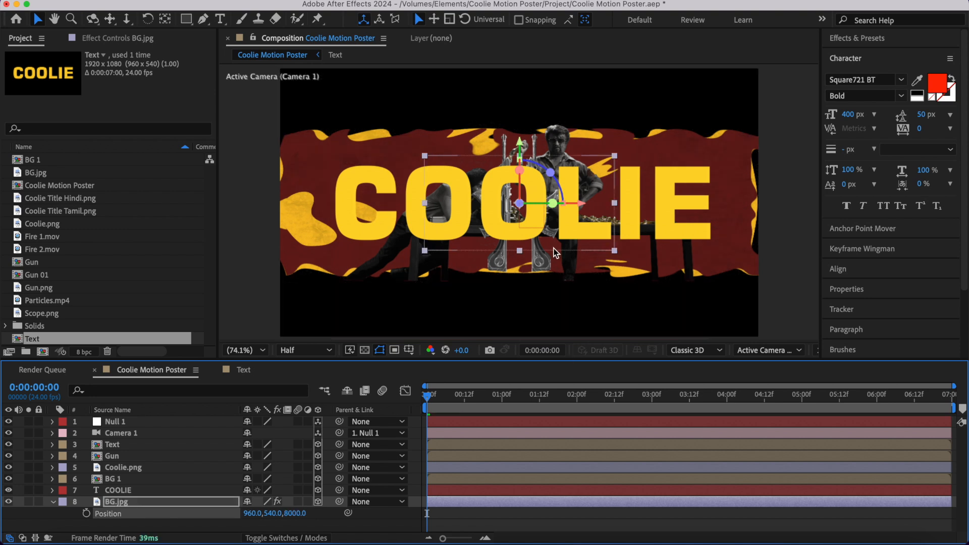
key(s)
drag(262, 514, 393, 522)
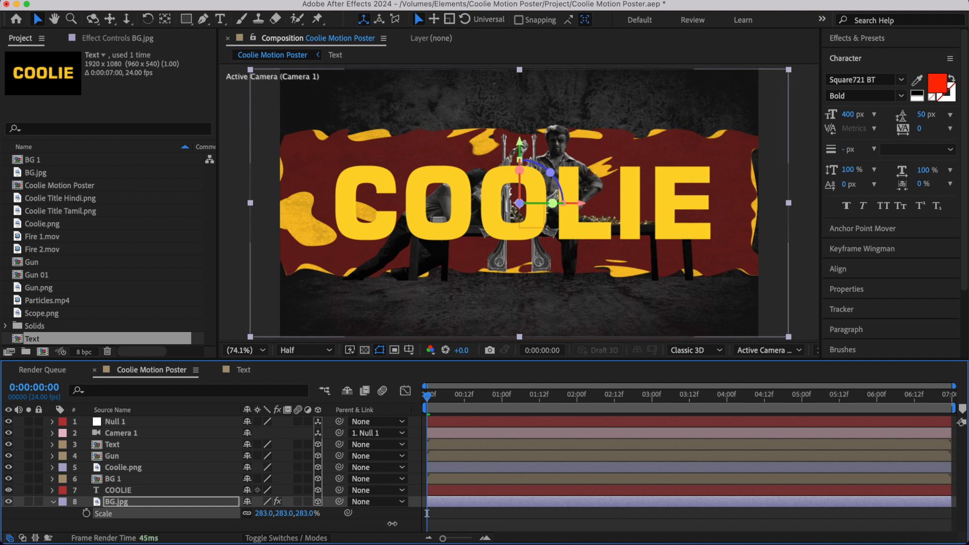
click(53, 503)
click(73, 515)
- Add Scope.png as the top layer and set its scale to 110%
drag(49, 318, 143, 419)
key(s)
click(263, 433)
text(110)
key(Return)
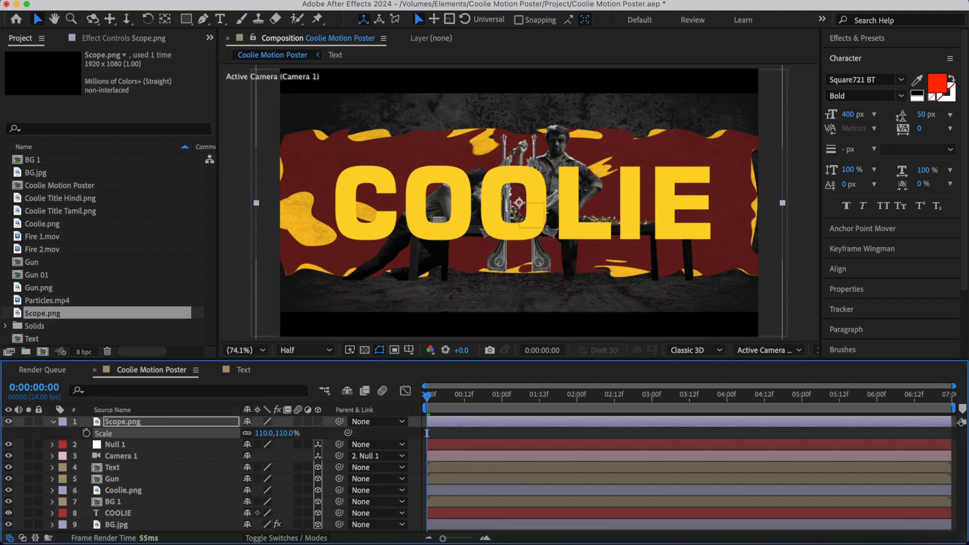
key(s)
- Move BG 1 below the COOLIE layer and set its Z position to 5000
click(126, 525)
click(125, 492)
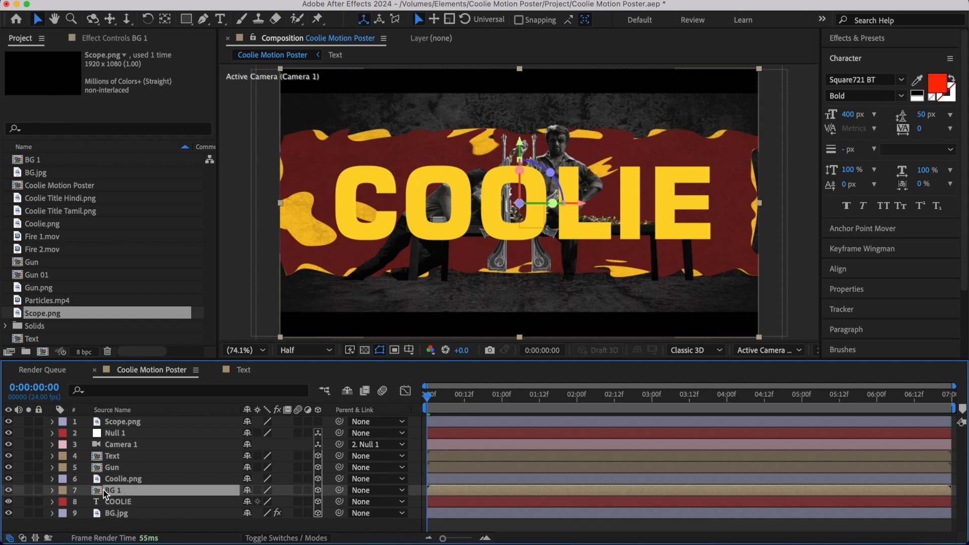
drag(106, 494, 143, 509)
key(p)
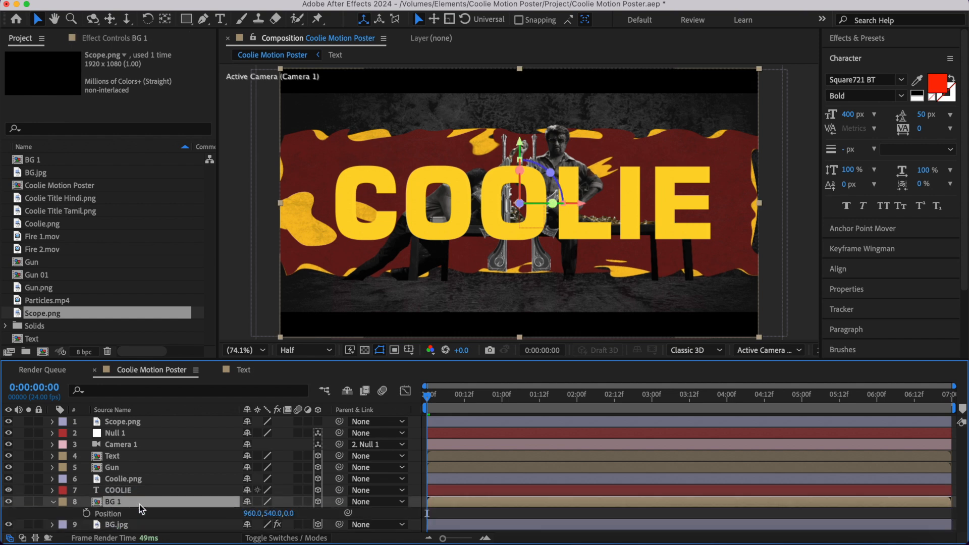
click(290, 514)
text(5000)
key(Return)
- Scale BG 1 up to 467% and raise it so its lower edge sits behind the table legs
key(s)
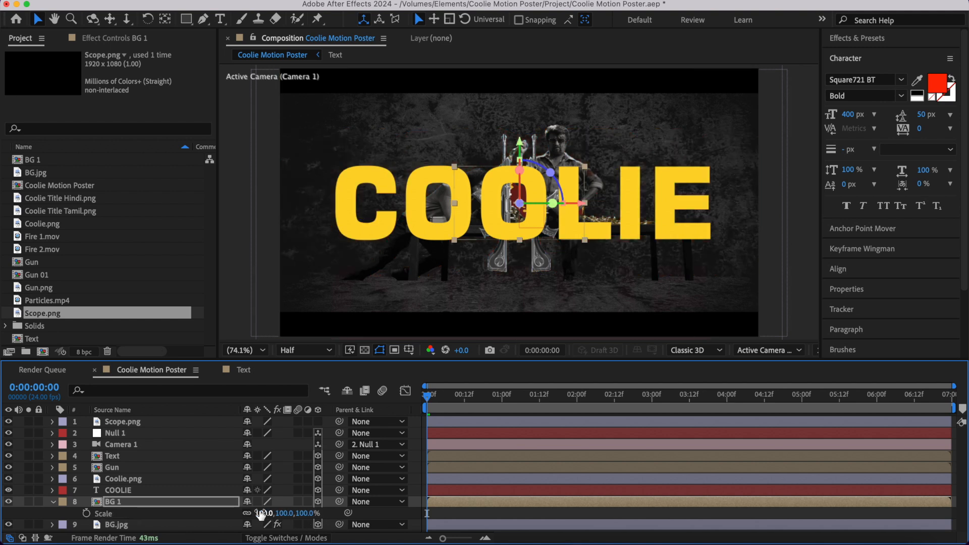
drag(263, 514, 535, 540)
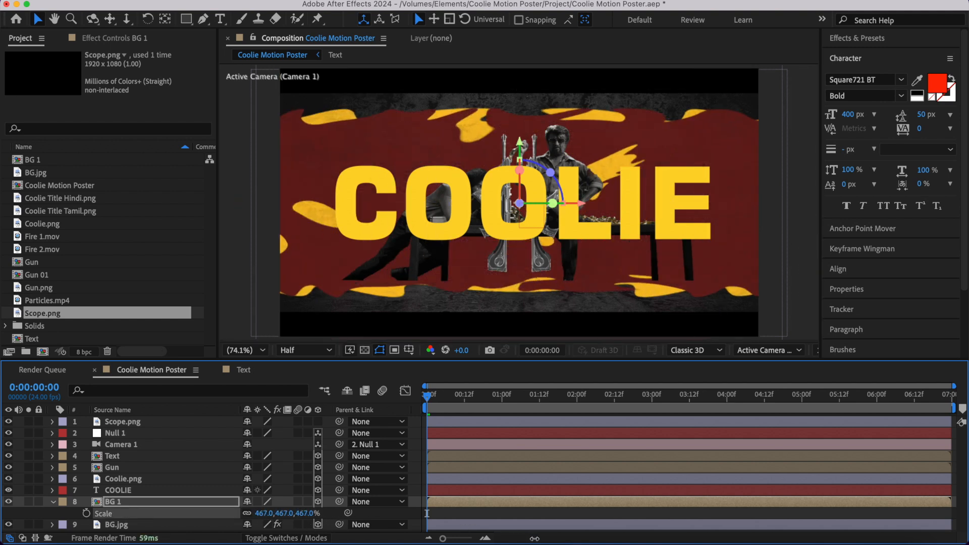
drag(520, 144, 520, 100)
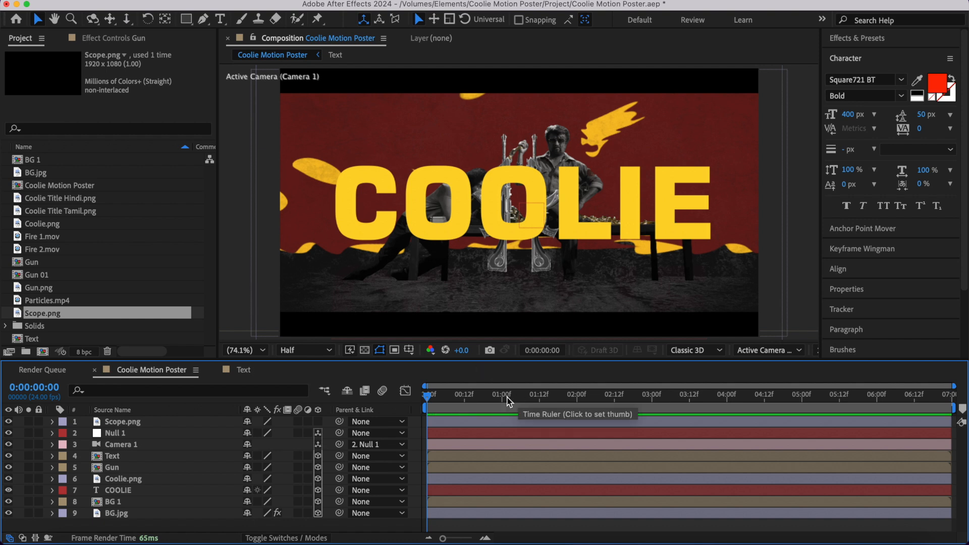
- Push the Text layer back in Z so it sits behind the guns and Coolie artwork but in front of BG 1
click(120, 456)
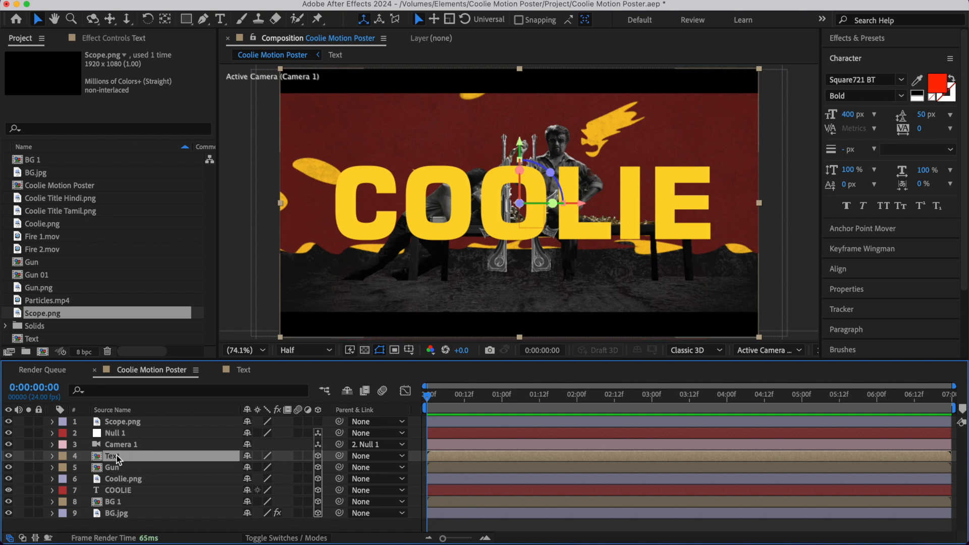
key(p)
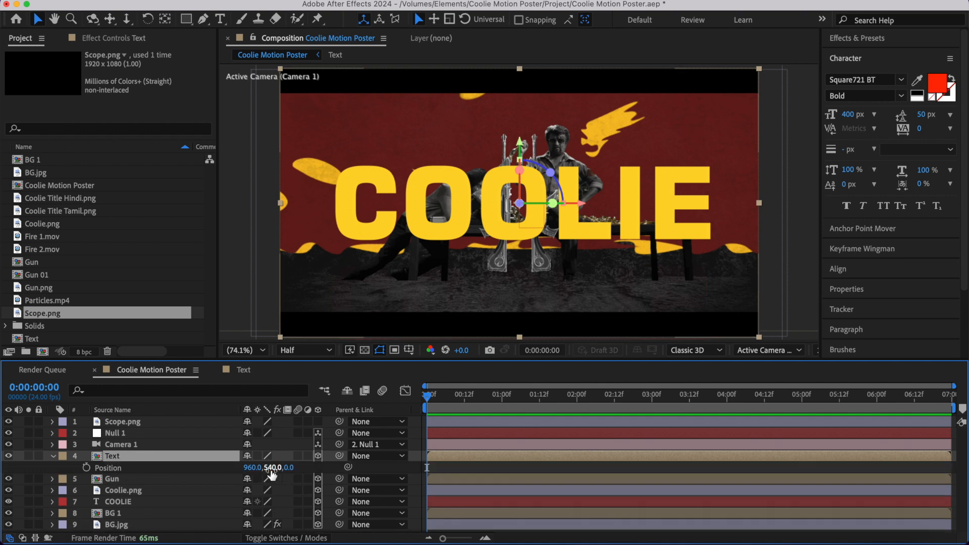
click(290, 468)
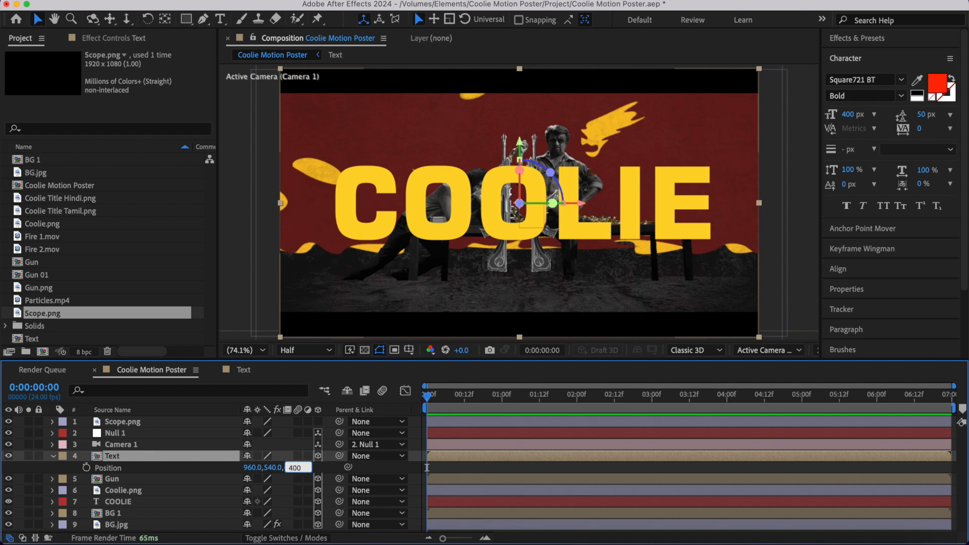
key(Return)
- Scale the Text layer up to 383% and raise it so COOLIE stands behind the men's heads
key(s)
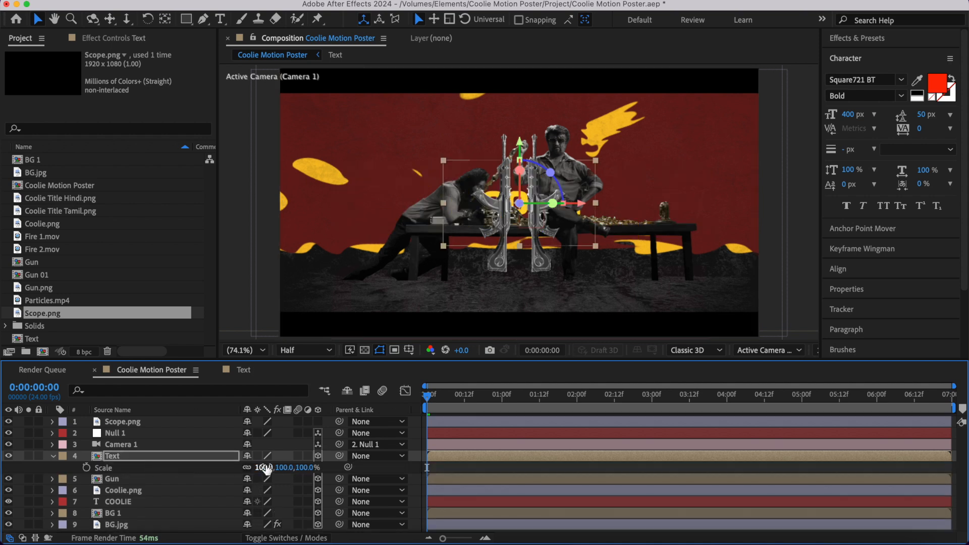
drag(262, 469, 482, 502)
drag(520, 141, 521, 97)
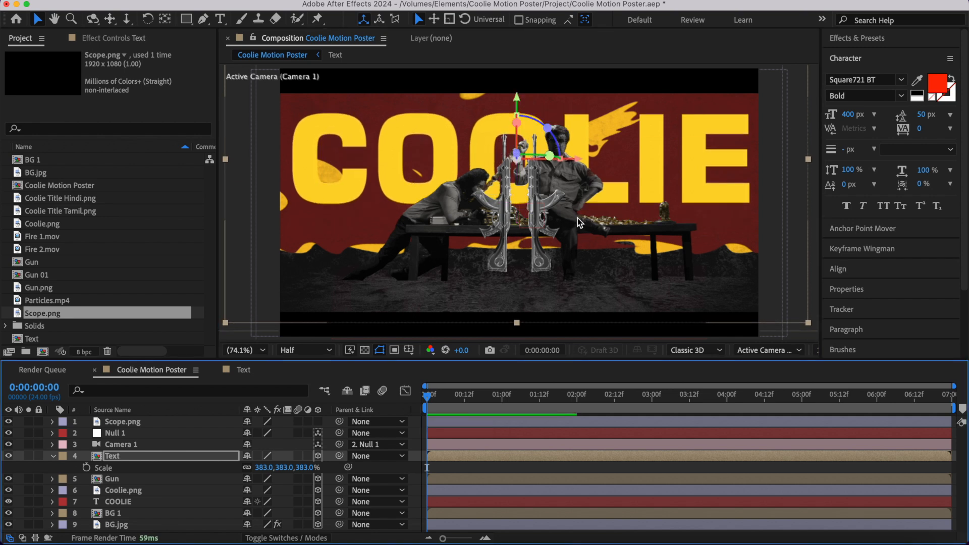
click(52, 457)
- Set the Gun layer's Z position to 1 so the guns sit just behind the Coolie.png artwork
click(580, 171)
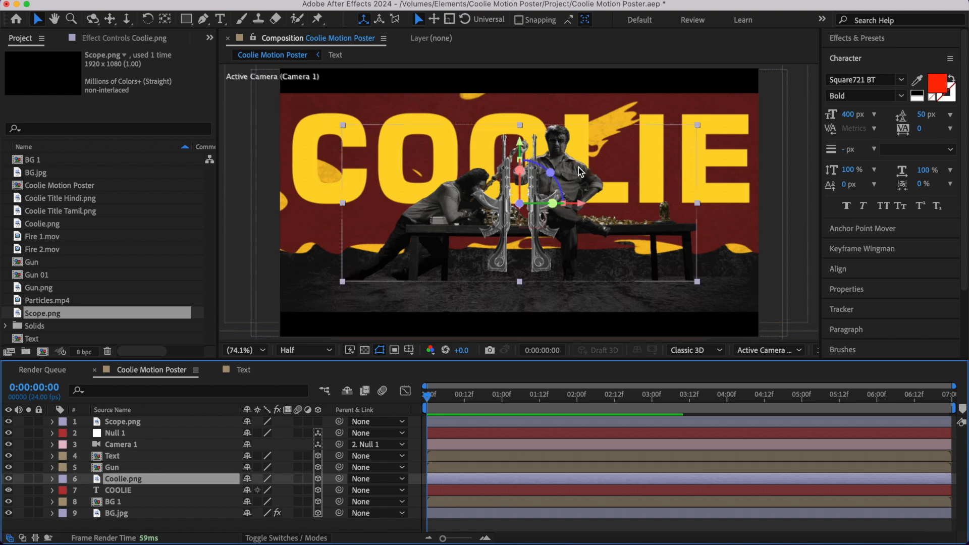
key(p)
click(151, 468)
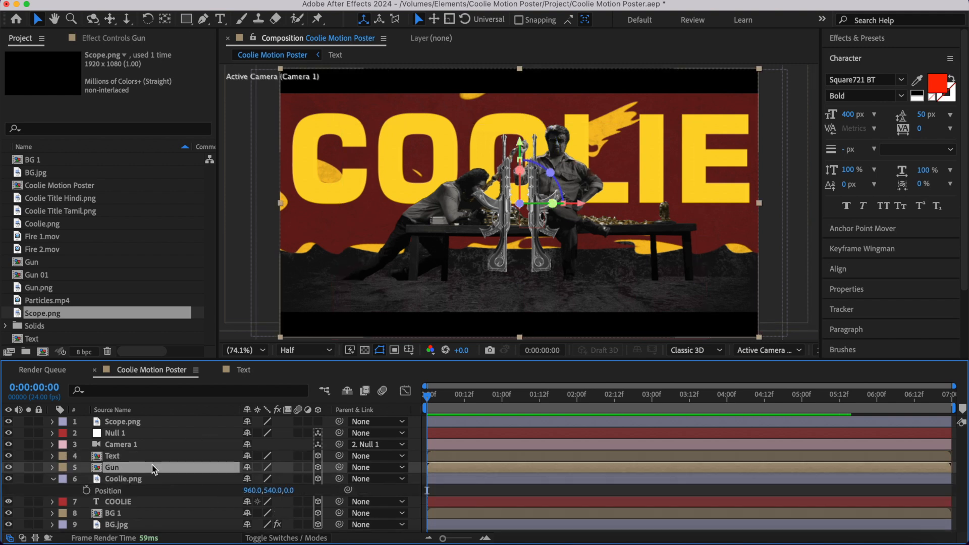
key(p)
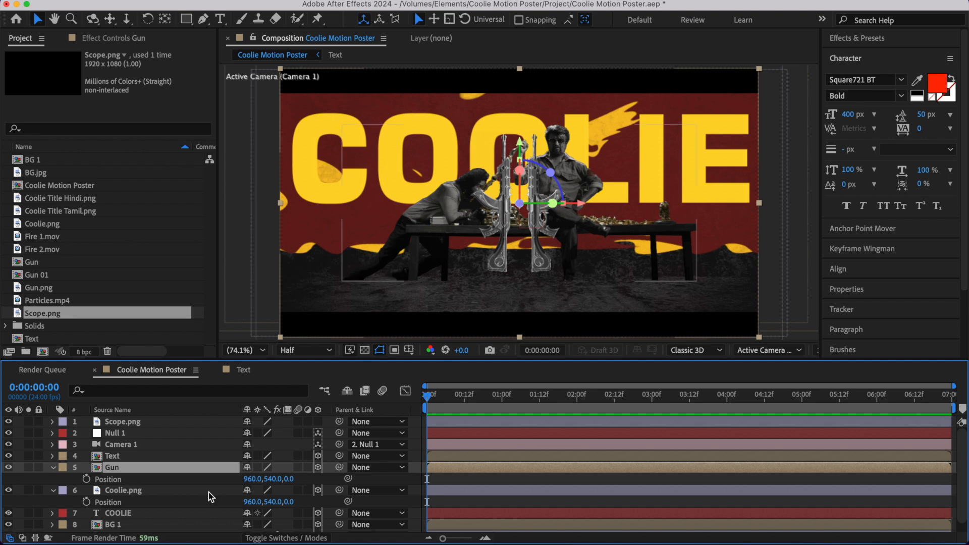
click(290, 479)
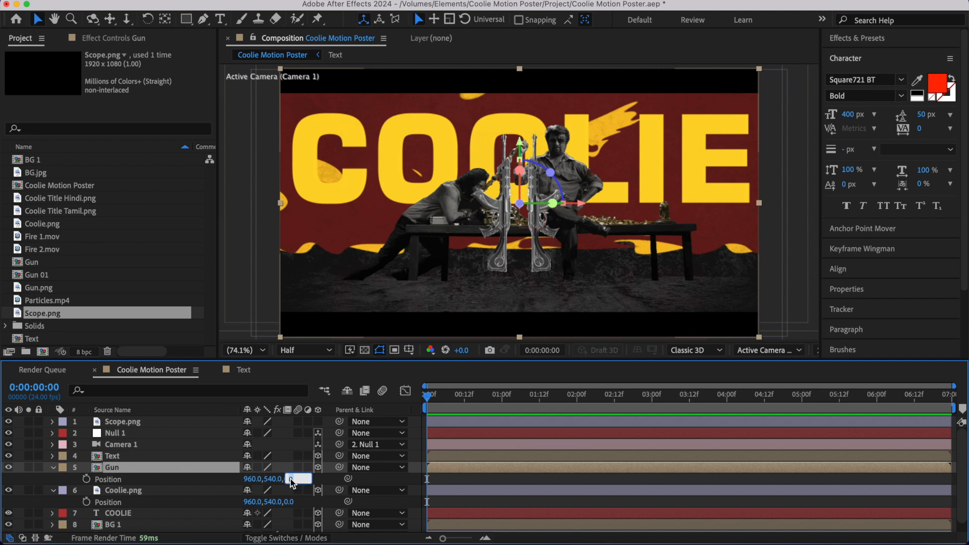
text(1)
key(Return)
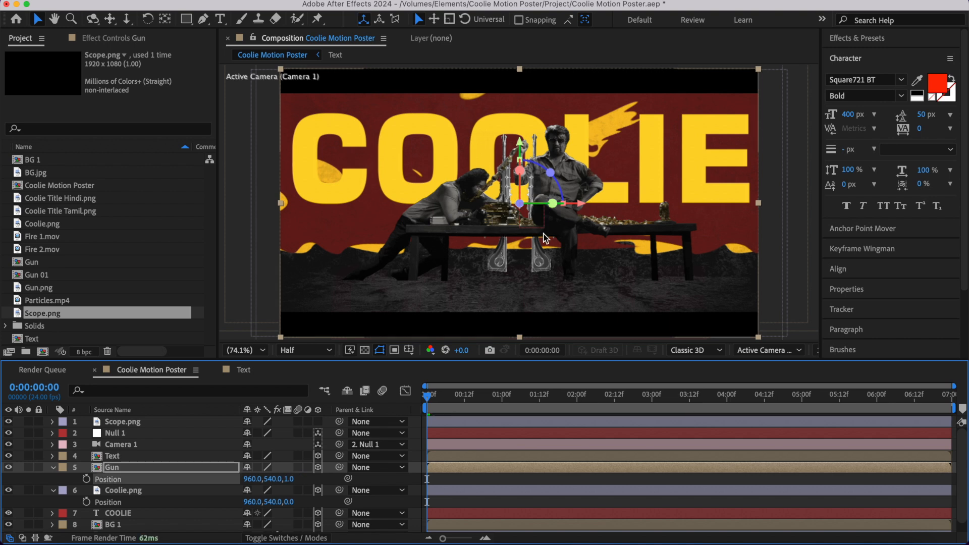
- Raise the Gun layer so the guns fan out behind the seated man, and preview the animation
drag(520, 143, 519, 114)
scroll(565, 151, up, 2)
key(space)
drag(610, 150, 574, 281)
key(shift+slash)
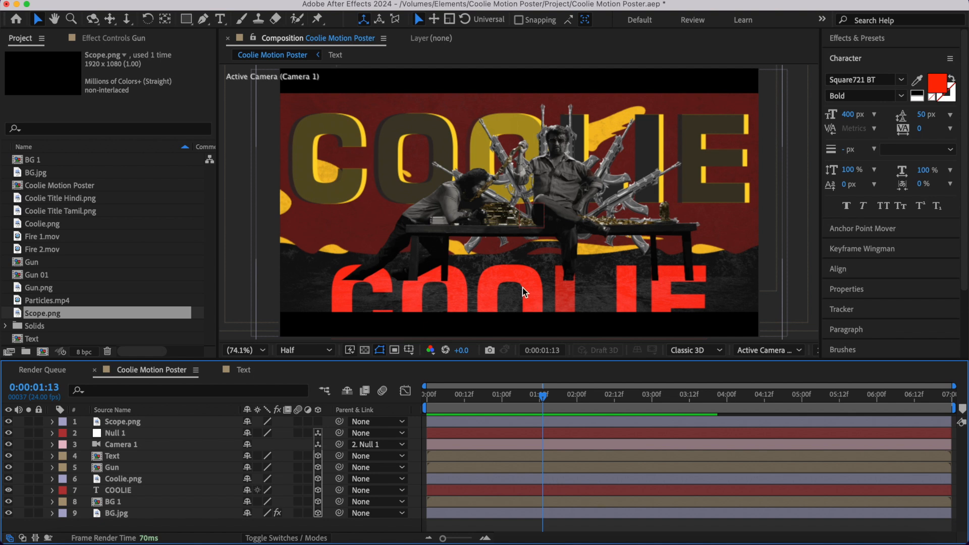
- Set the tracking of the red COOLIE text layer to 200
click(121, 490)
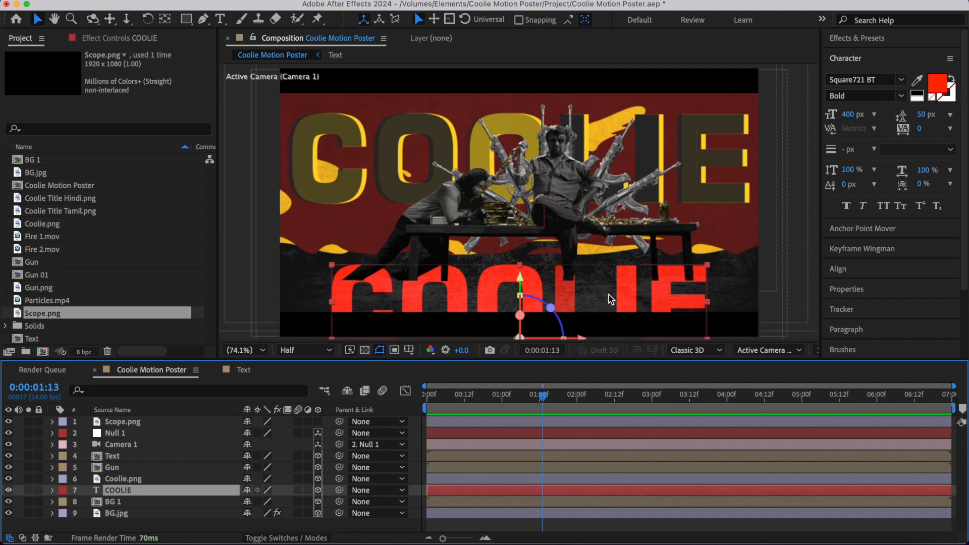
click(921, 129)
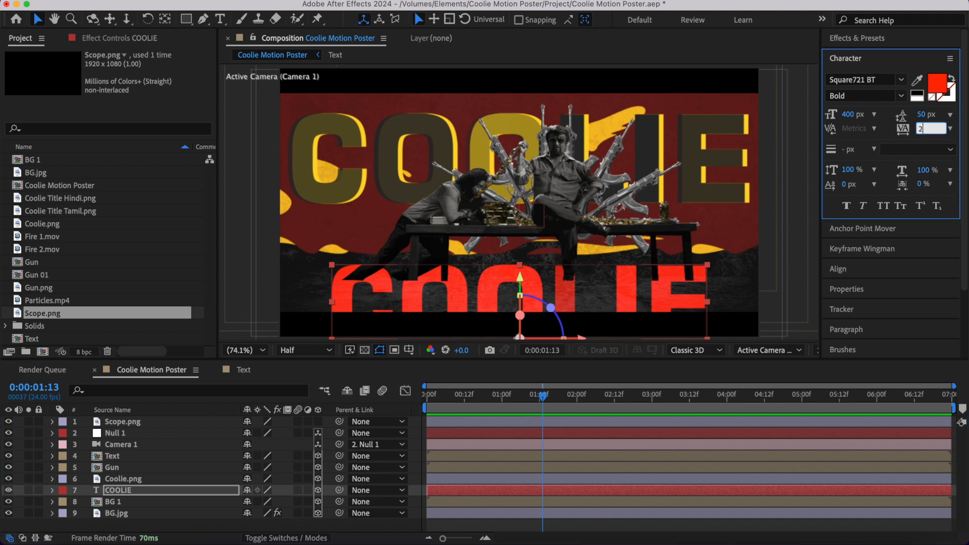
text(200)
key(Return)
- Scale the red COOLIE text down to 79% and adjust its height on the ground below the table
key(s)
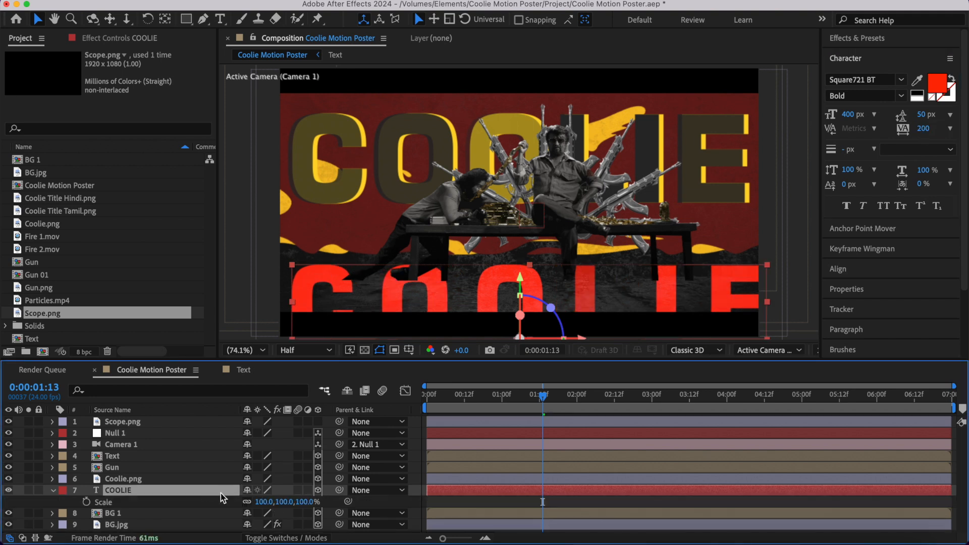
mouse_move(282, 502)
mouse_down()
mouse_move(256, 502)
mouse_move(271, 502)
mouse_up()
mouse_move(520, 277)
mouse_down()
mouse_move(519, 226)
mouse_move(520, 276)
mouse_up()
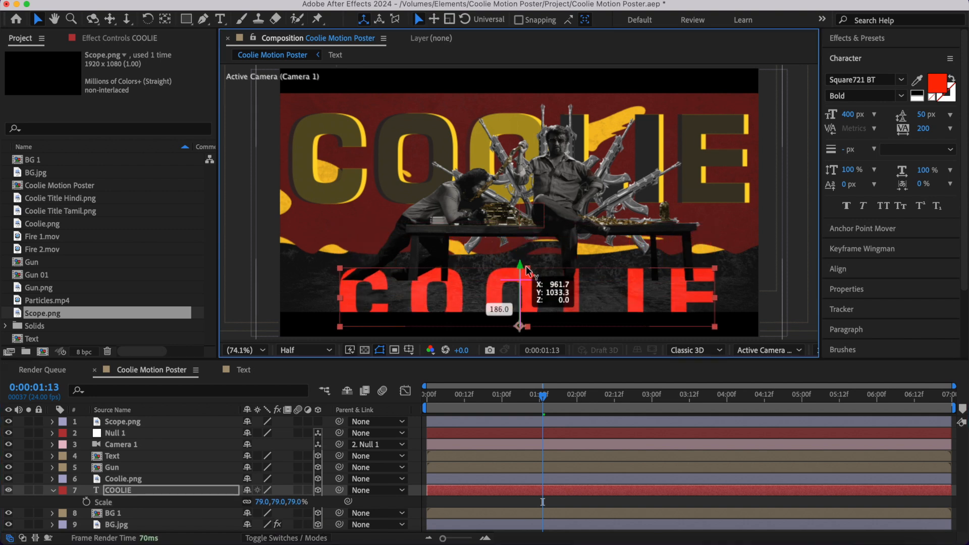
click(419, 440)
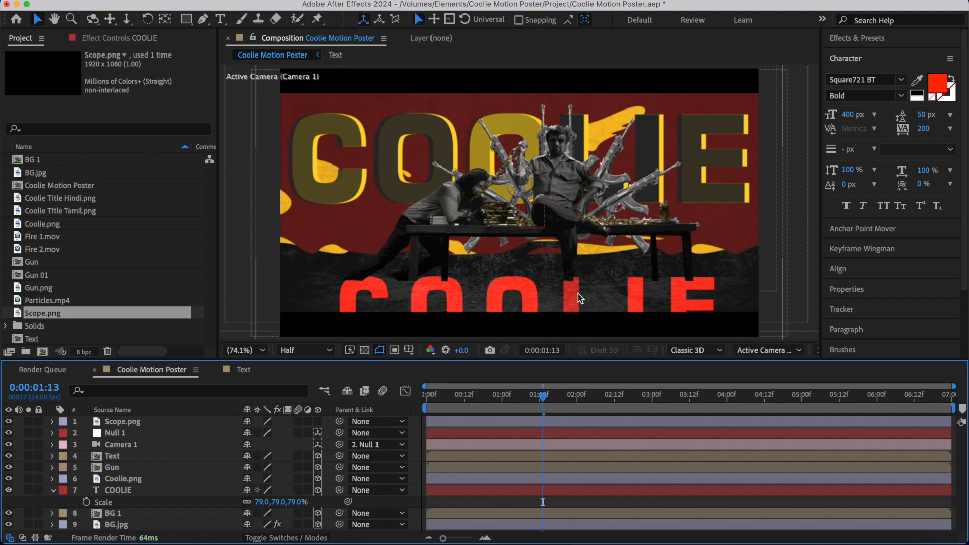
drag(578, 294, 541, 298)
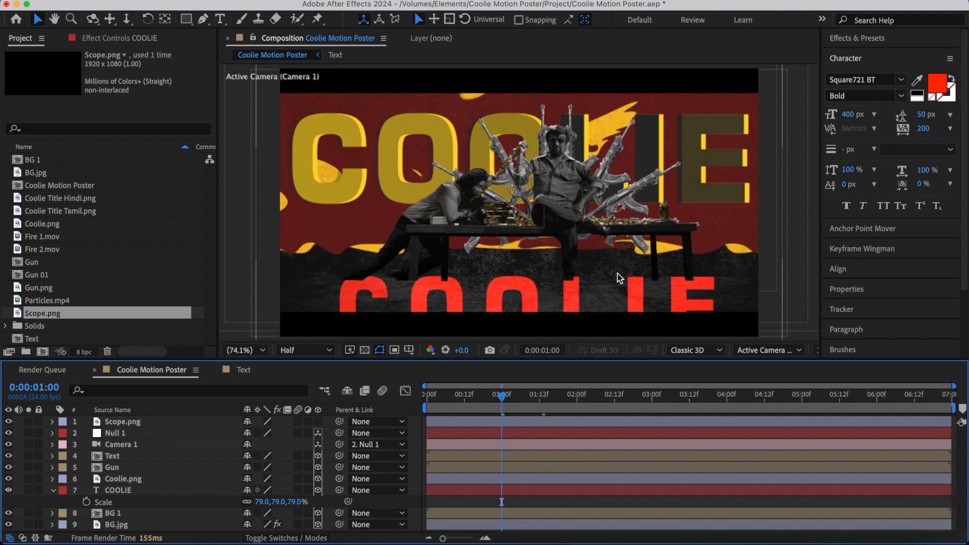
- Create a yellow 1920 × 1080 px solid, make it 3D, and lower it to a strip along the frame's bottom
key(u)
key(super+y)
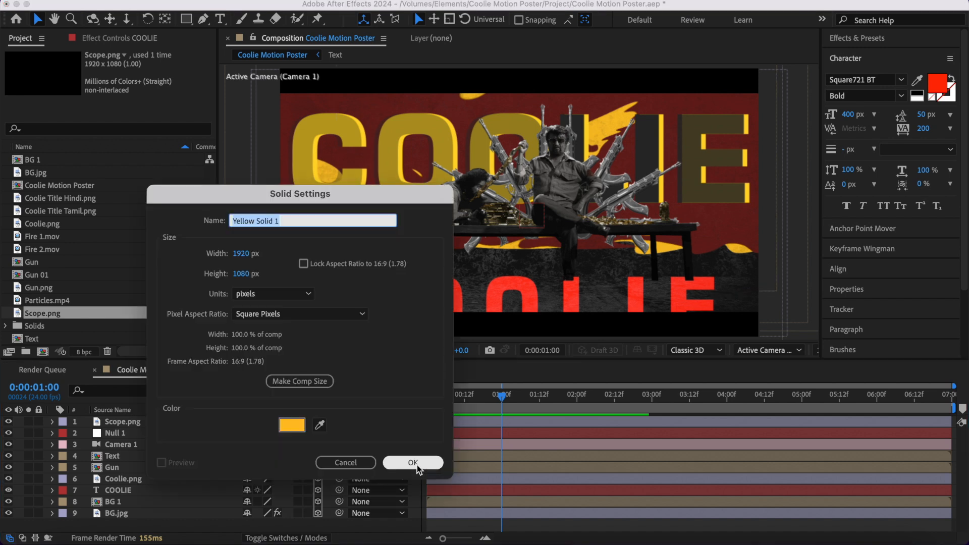
click(420, 462)
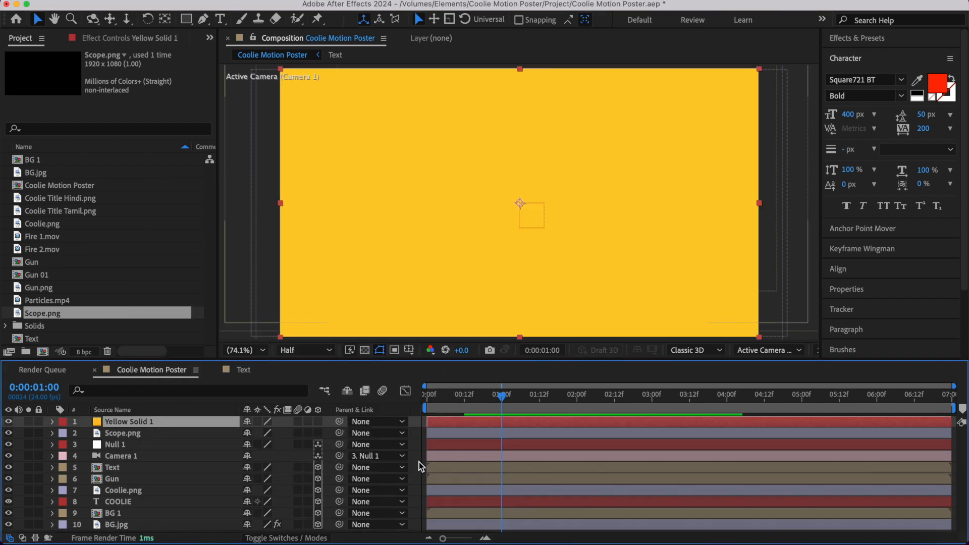
click(318, 423)
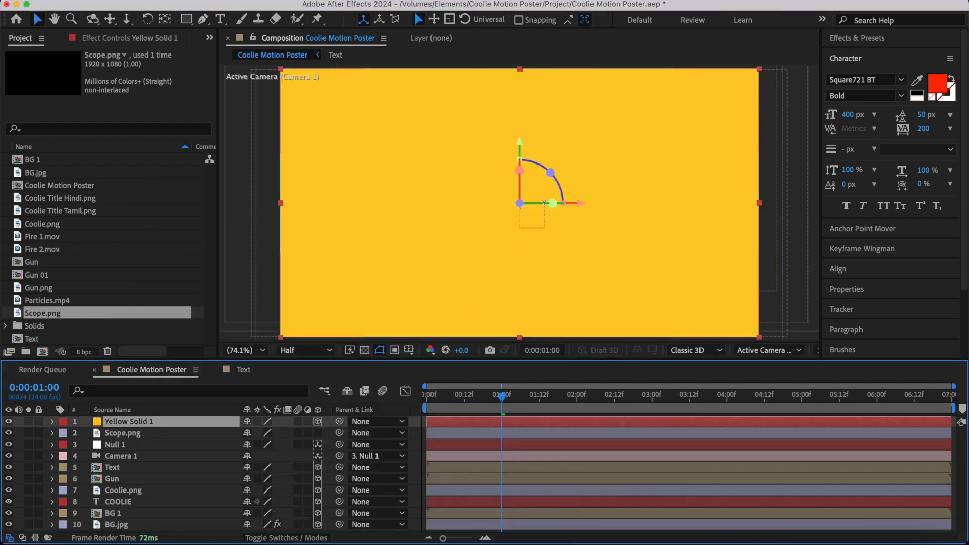
drag(522, 146, 492, 340)
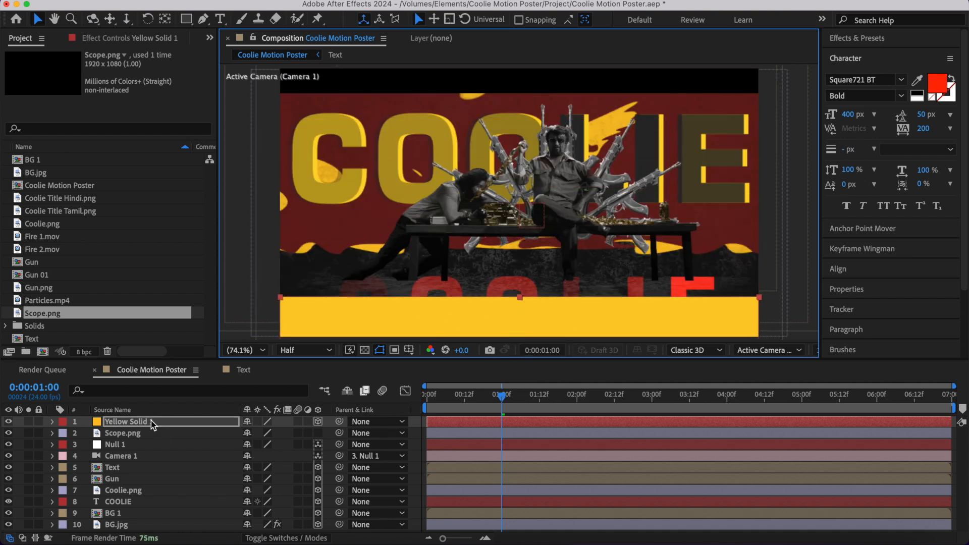
- Set the yellow solid's Z position to -1000 to bring it closer to the camera
key(p)
click(297, 433)
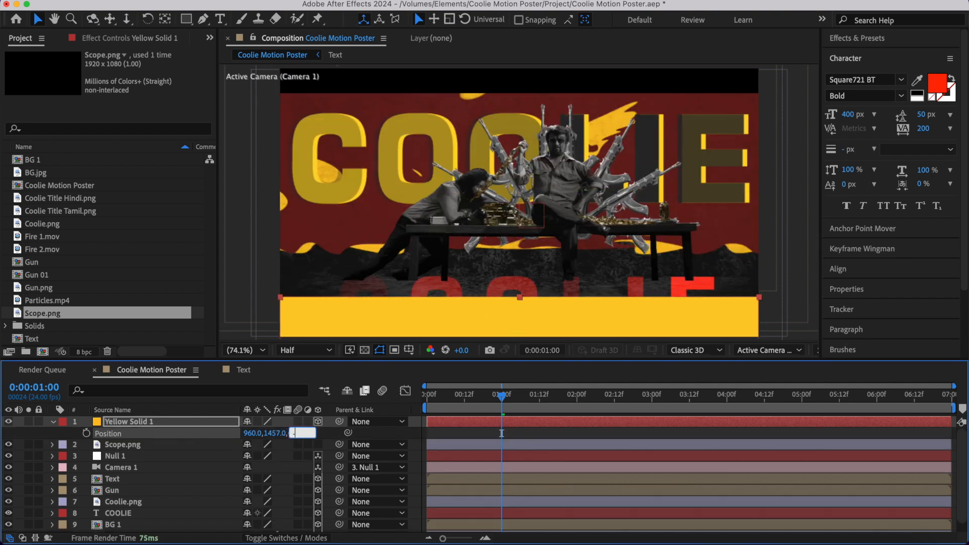
text(-1000)
key(Return)
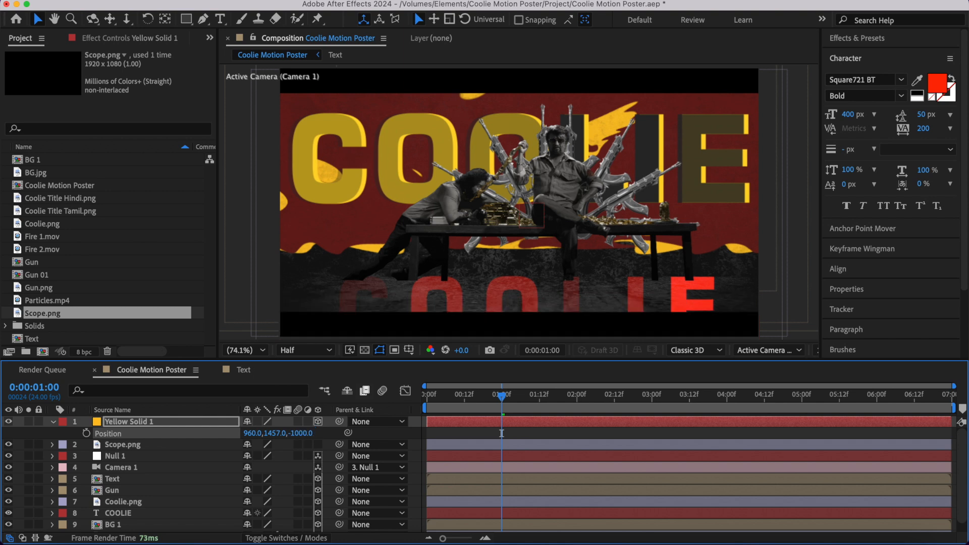
- Raise the yellow solid until its upper edge covers the lower part of the red COOLIE text
key(s)
key(comma)
key(comma)
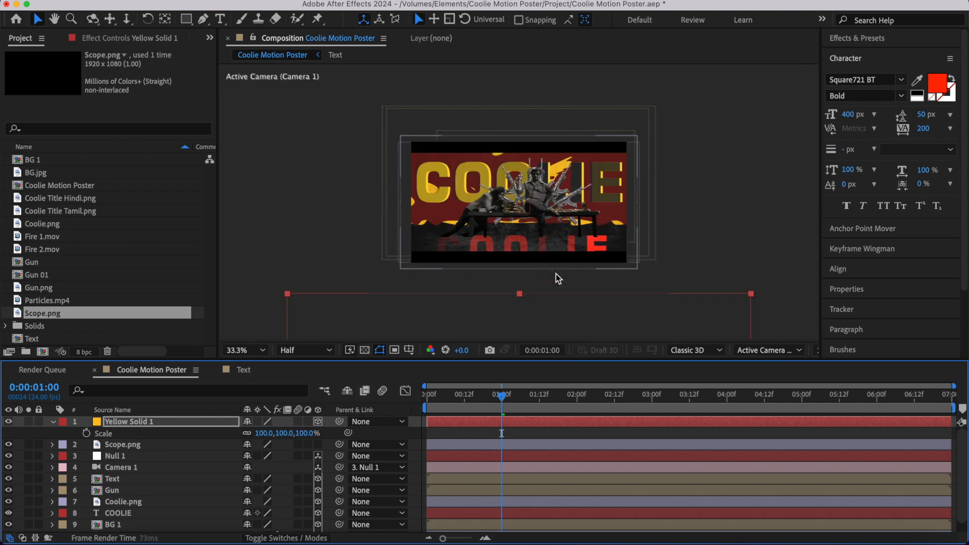
drag(552, 338, 553, 283)
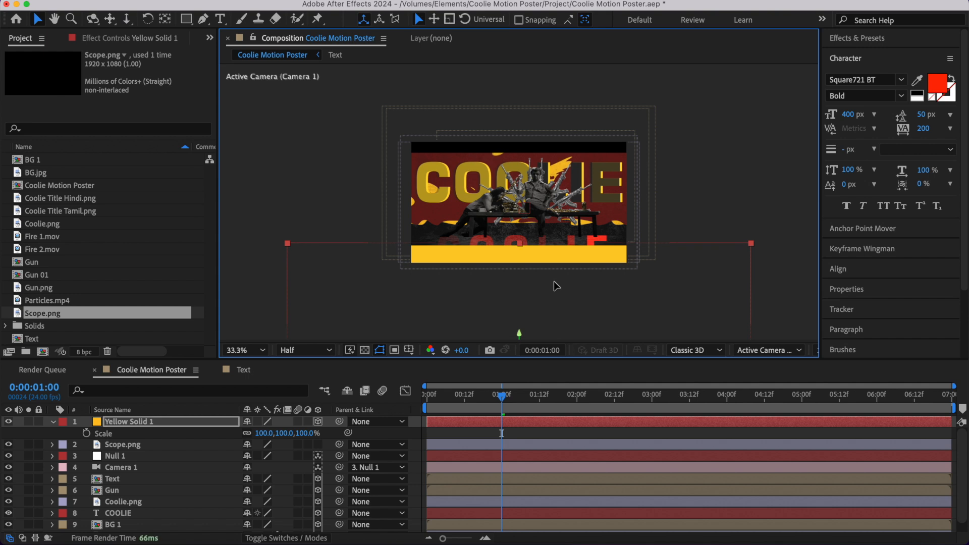
key(shift+slash)
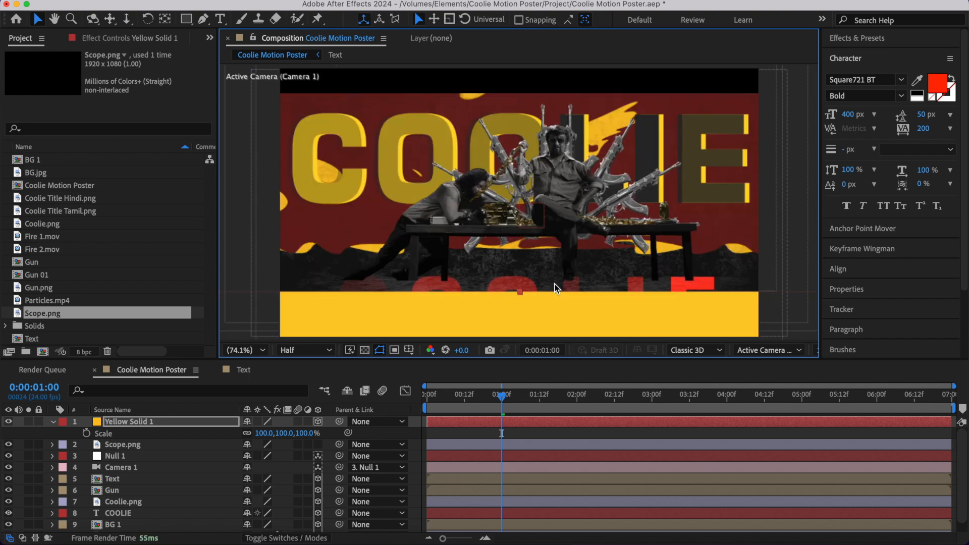
- Move the yellow solid below Camera 1 and above the Text layer, and preview the result
click(54, 422)
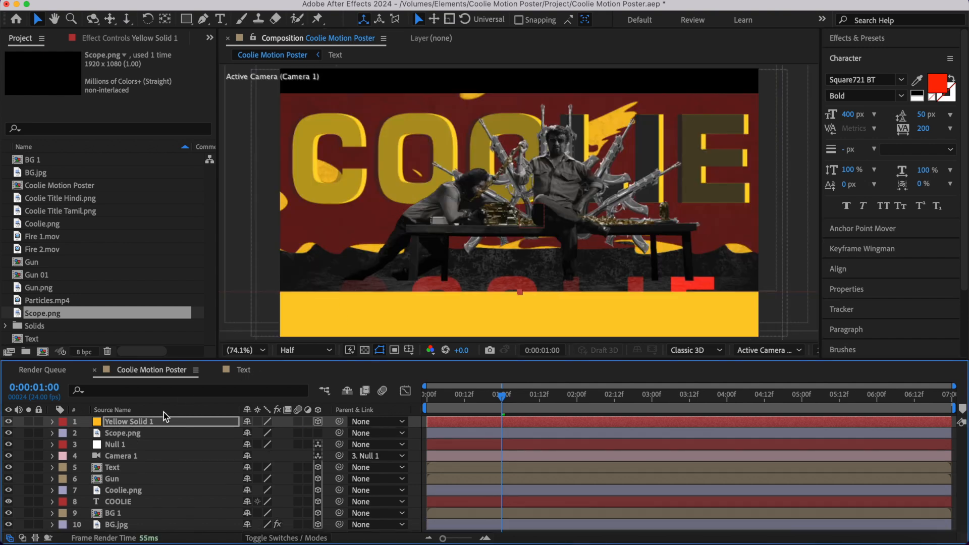
drag(138, 420, 147, 460)
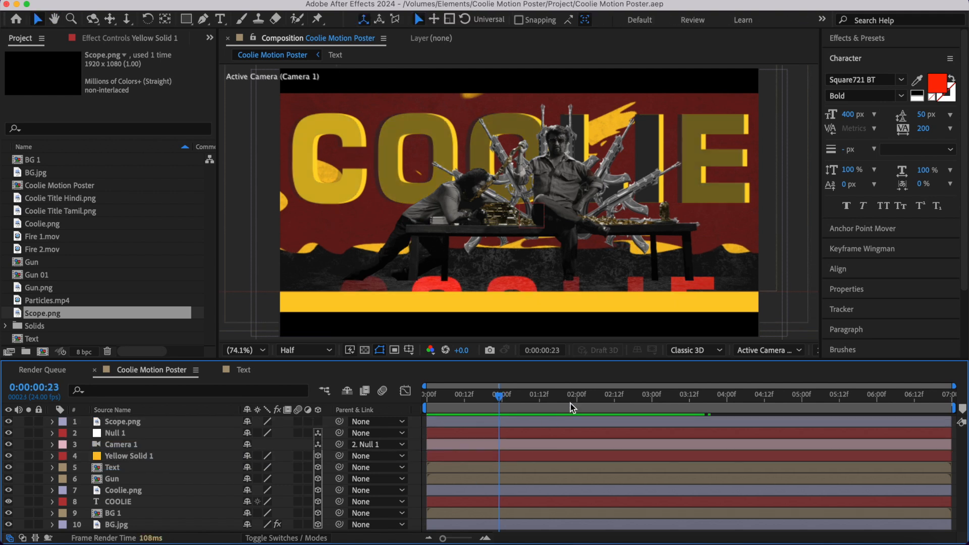
key(space)
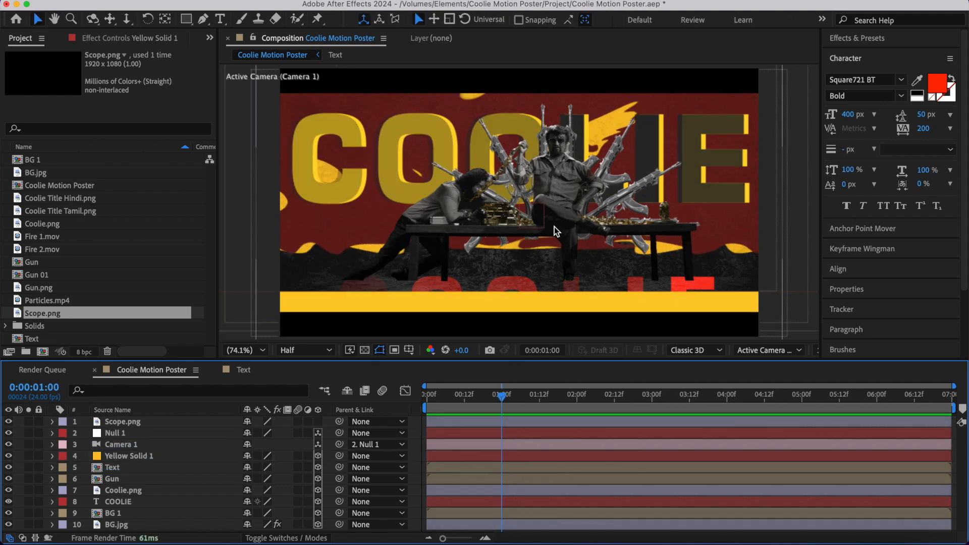
- Add a Position keyframe to Null 1 at 0:00:00:00 with its Z value set to 2000
click(121, 435)
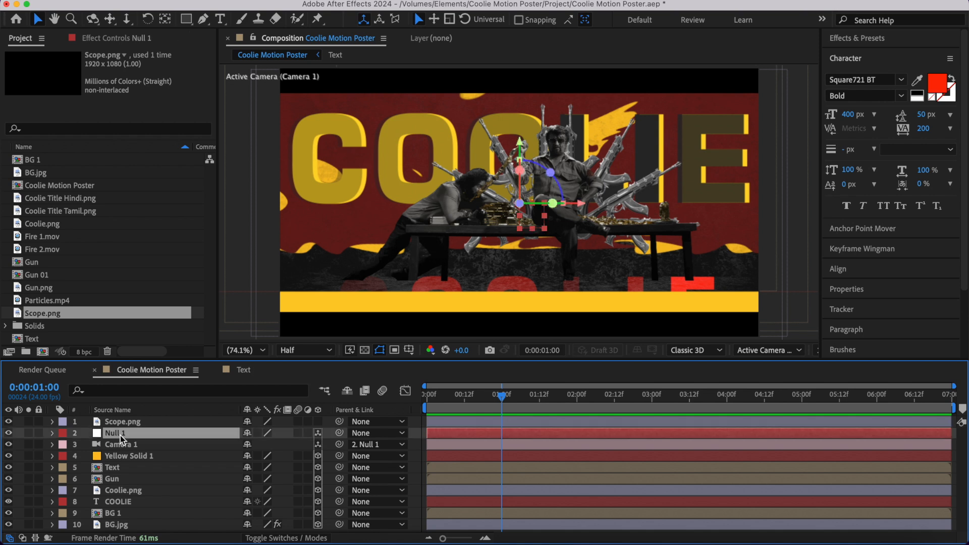
key(p)
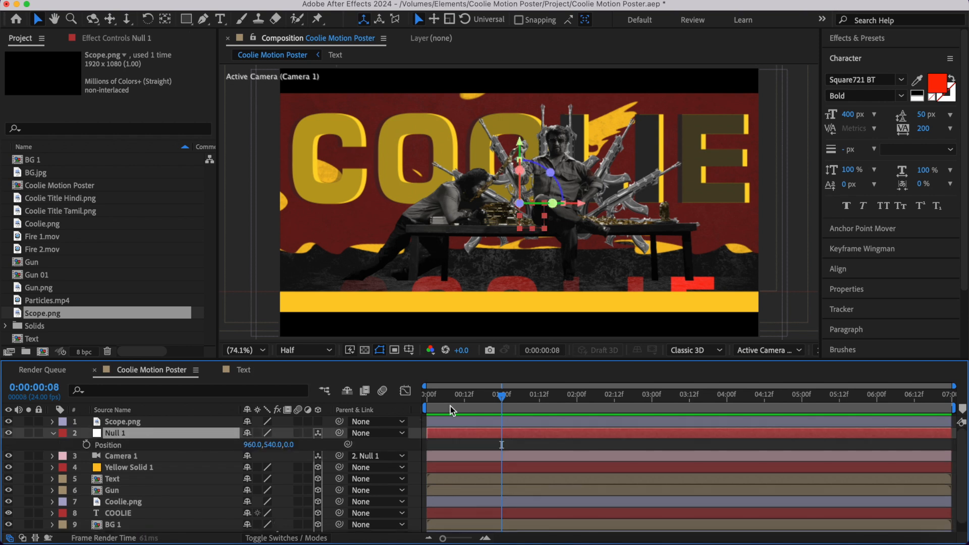
drag(450, 407, 428, 405)
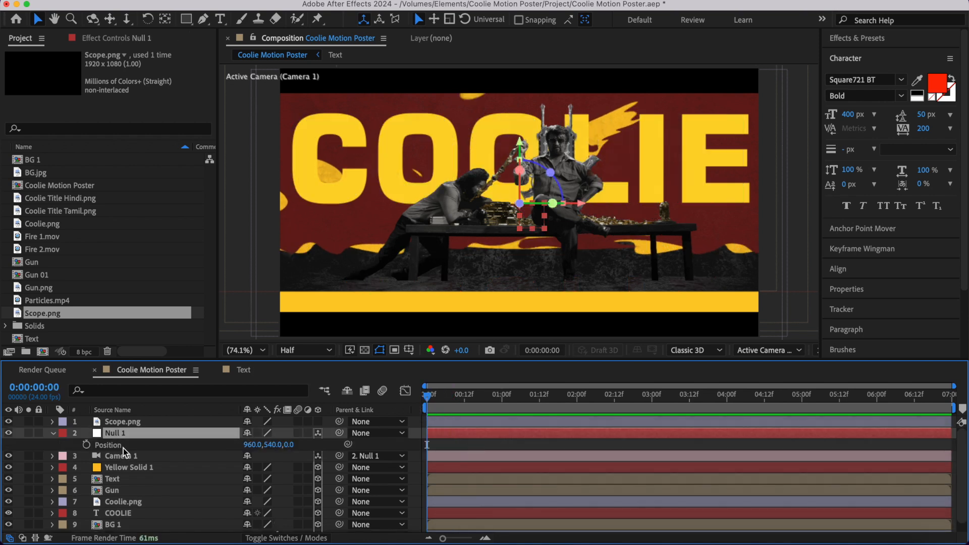
click(86, 444)
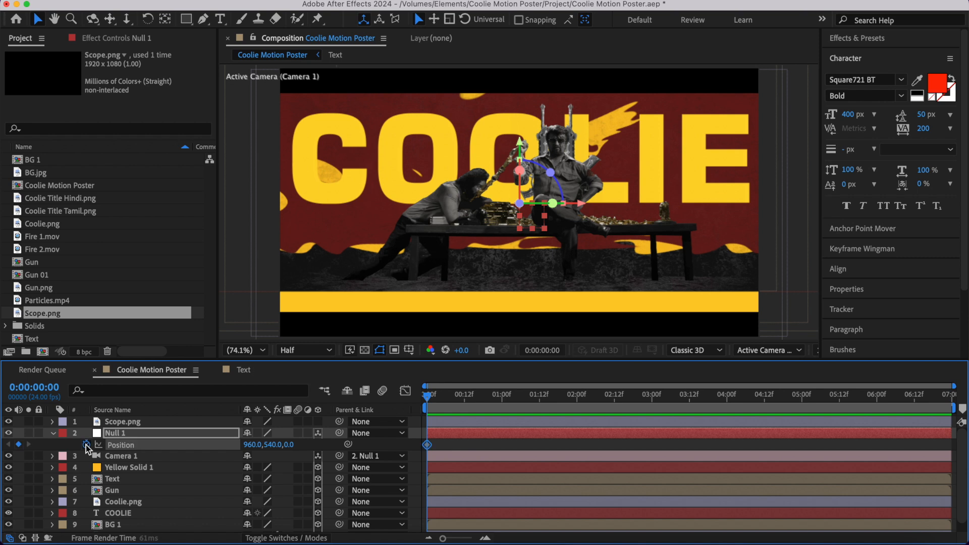
click(291, 446)
text(200)
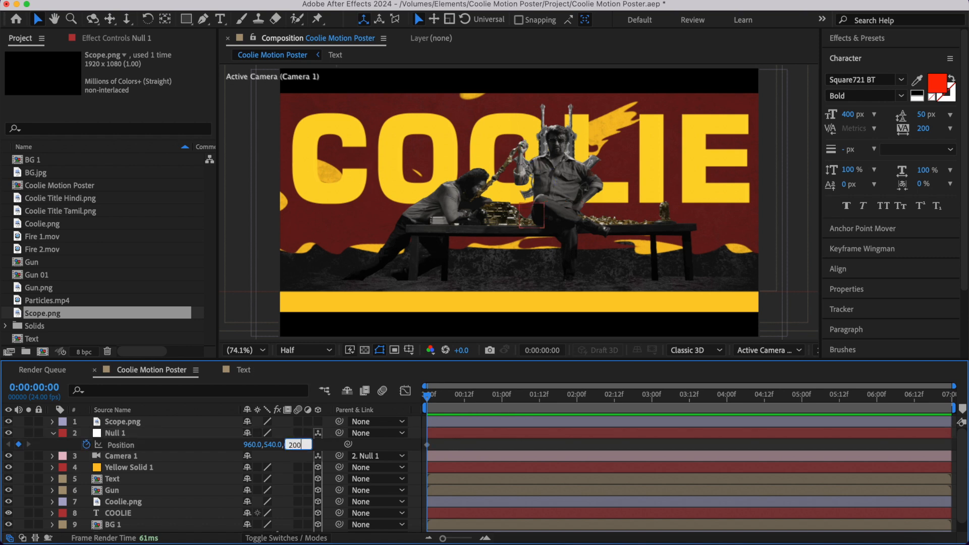
text(0)
key(Return)
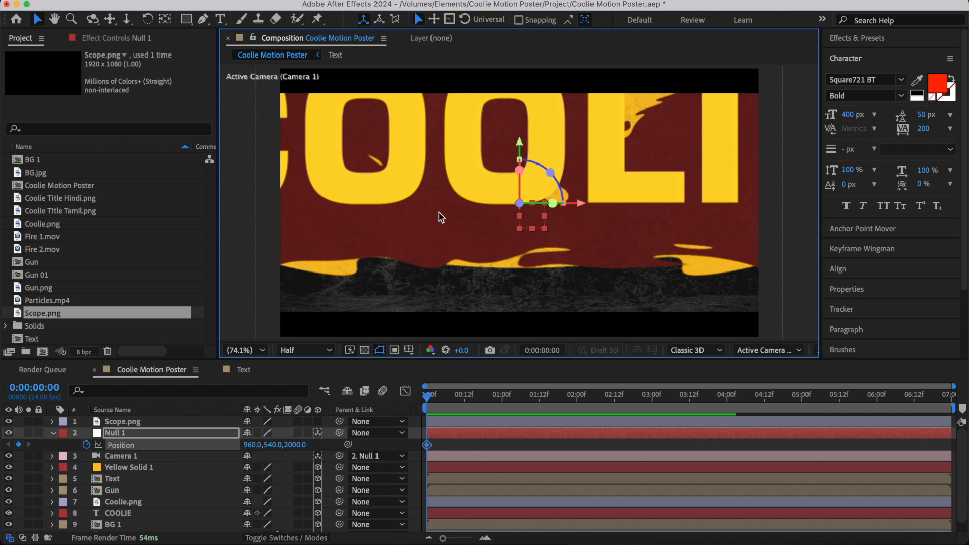
- Shift Null 1's starting position to X -78 and Y 19 to frame the first letters of COOLIE
click(302, 144)
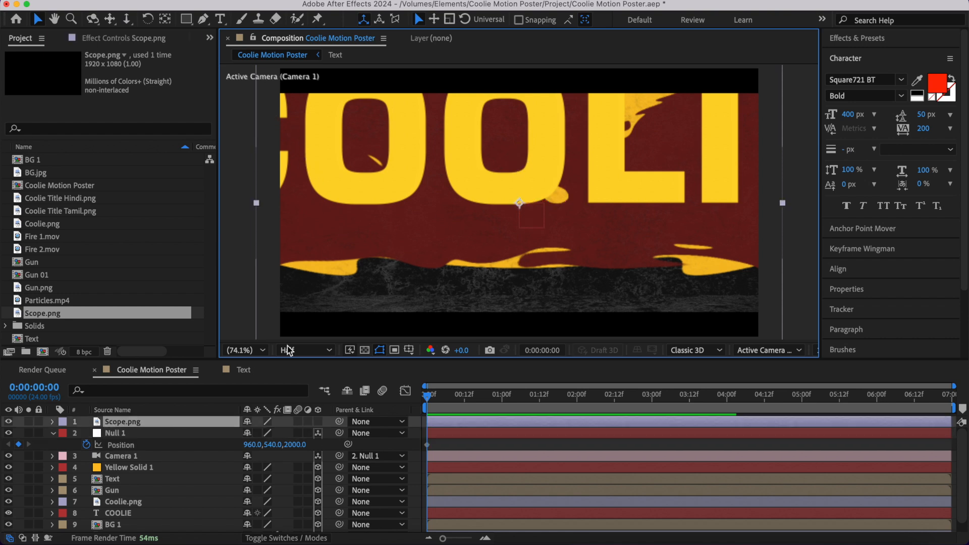
click(217, 434)
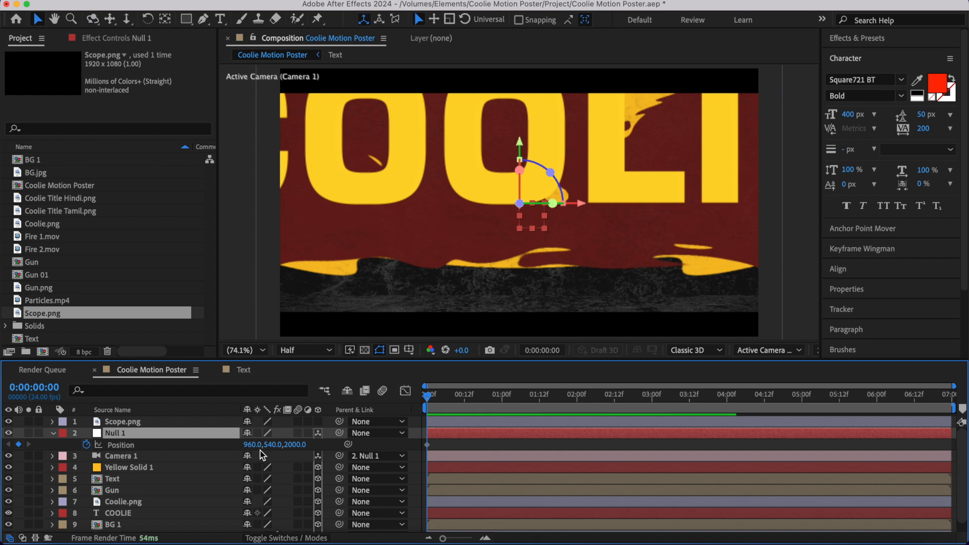
drag(253, 444, 166, 440)
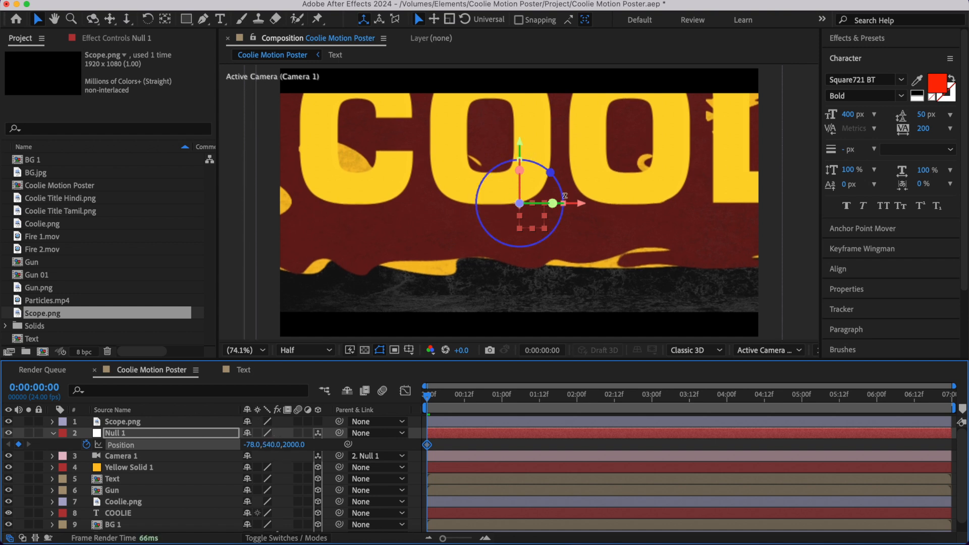
drag(266, 444, 136, 433)
click(461, 446)
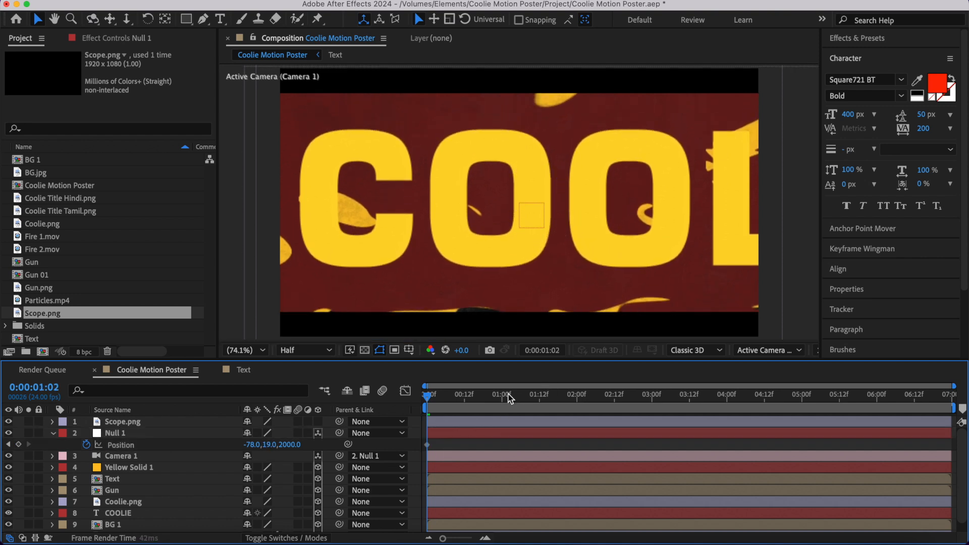
- Add a Position keyframe to Null 1 at 0:00:01:00 with X 2017, framing the last letters of COOLIE
drag(510, 399, 502, 396)
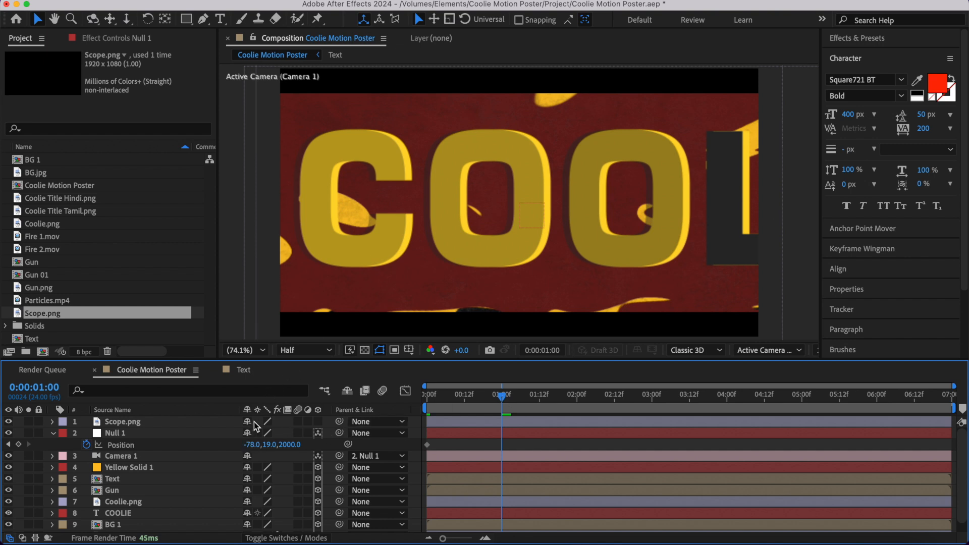
drag(256, 445, 667, 265)
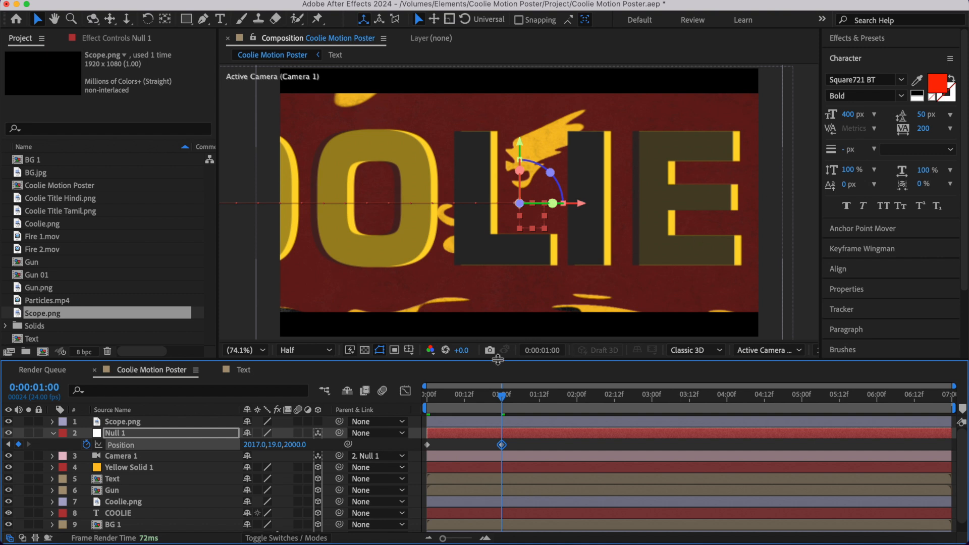
- Preview the horizontal camera move across the COOLIE letters from the first frame
click(429, 396)
key(space)
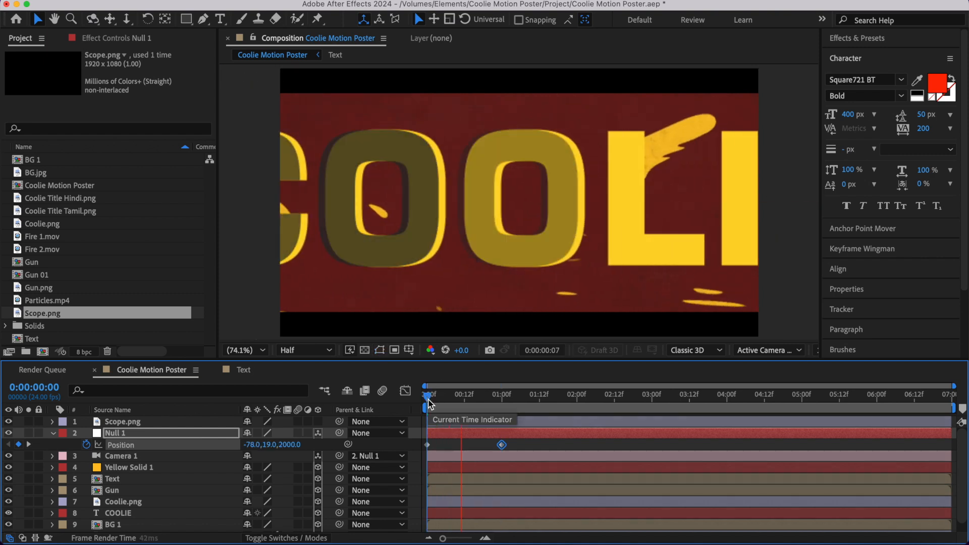
key(space)
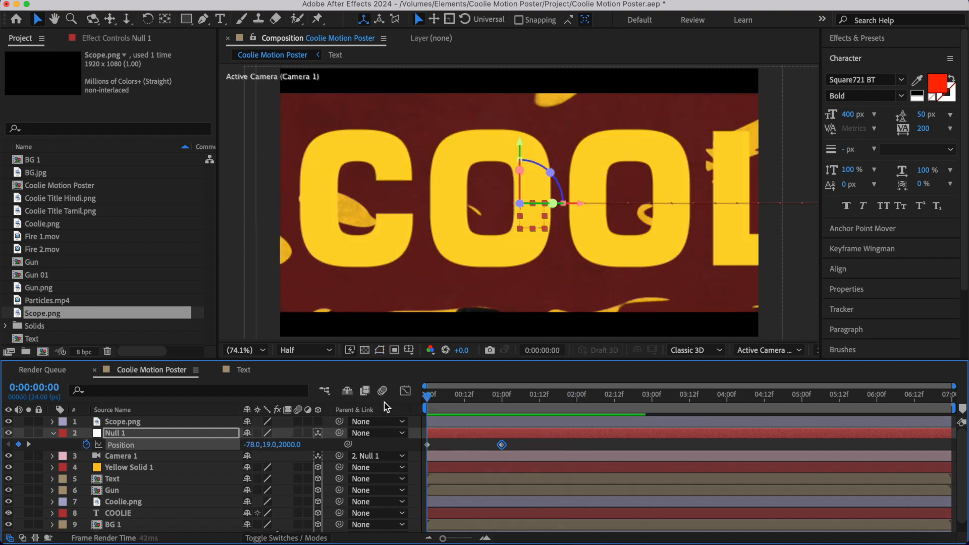
key(space)
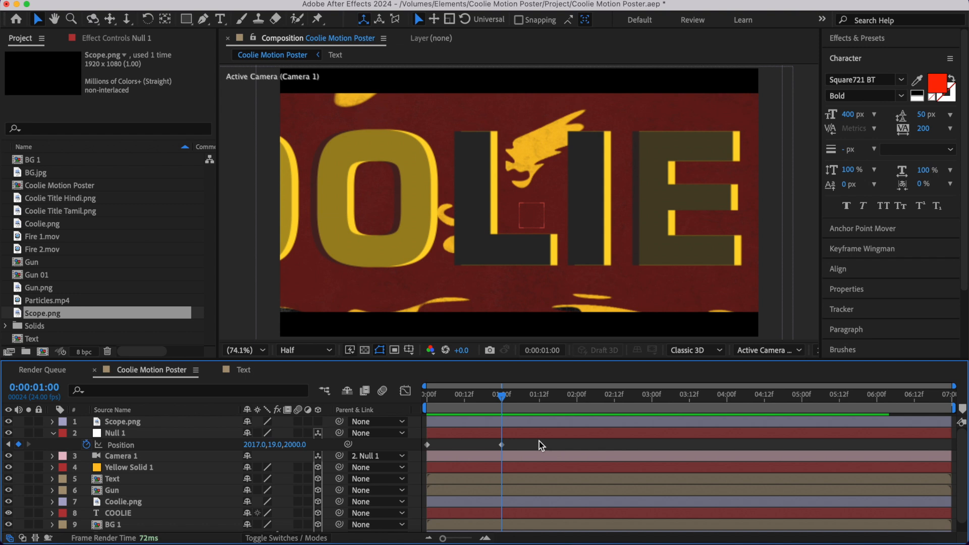
- Apply Easy Ease to both Null 1 Position keyframes, reshape their speed curve to peak early with a long ease-out, and preview the move
drag(545, 441, 360, 461)
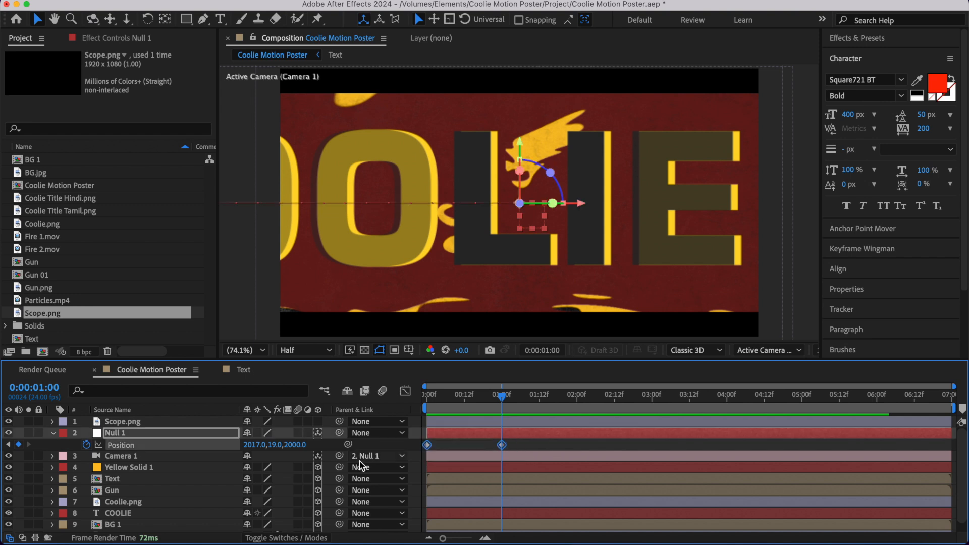
click(405, 391)
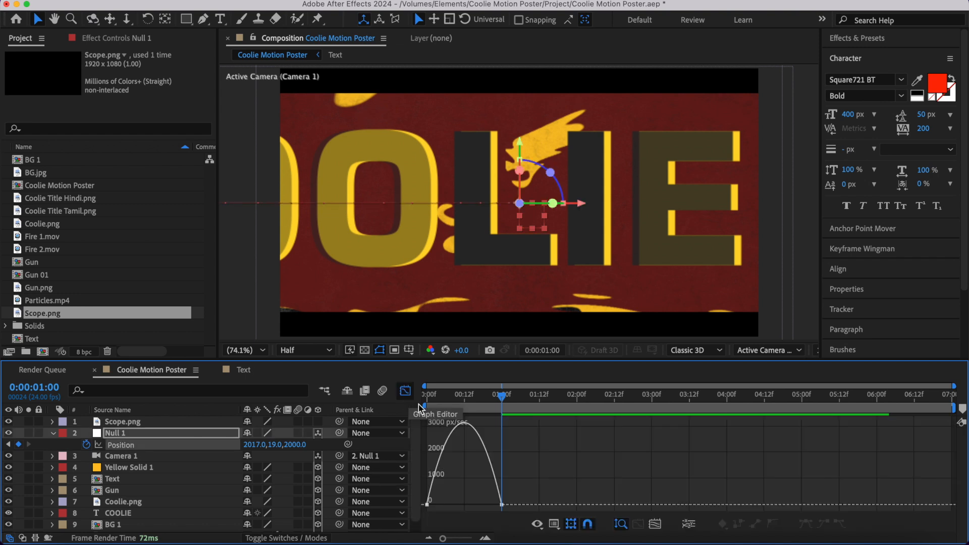
mouse_move(520, 493)
mouse_down()
mouse_move(493, 516)
mouse_move(464, 505)
mouse_up()
click(427, 396)
key(space)
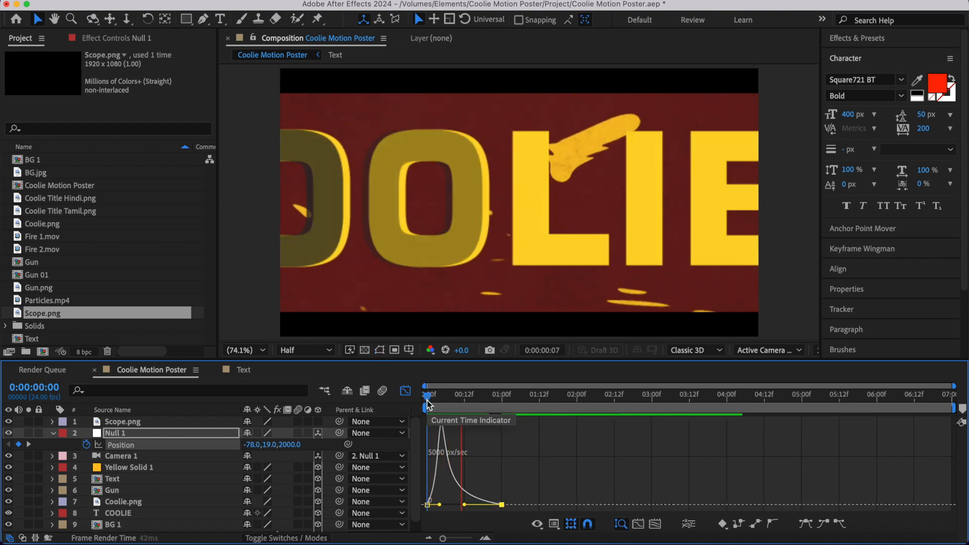
key(space)
click(405, 391)
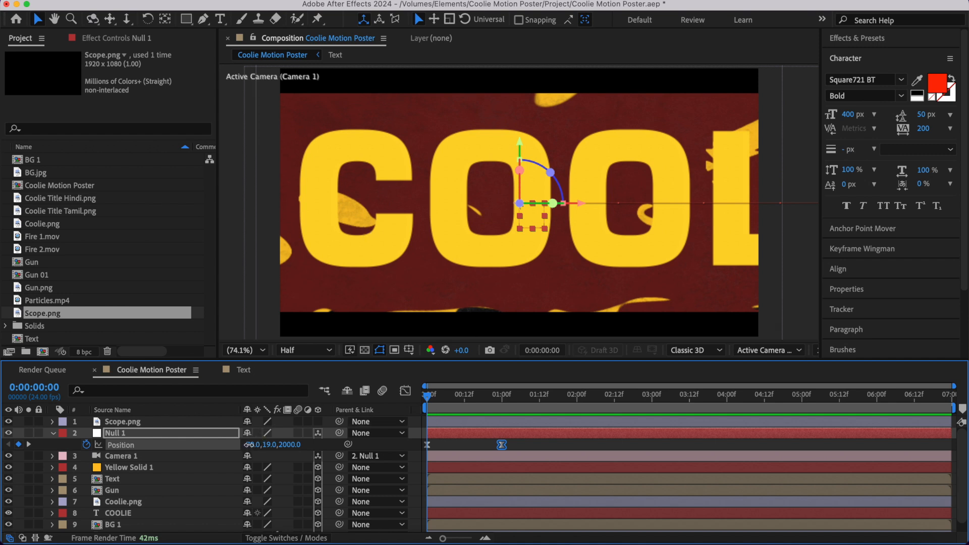
- Shift Null 1's starting position at 0:00:00:00 to X -479 and preview the move
drag(248, 444, 55, 444)
key(space)
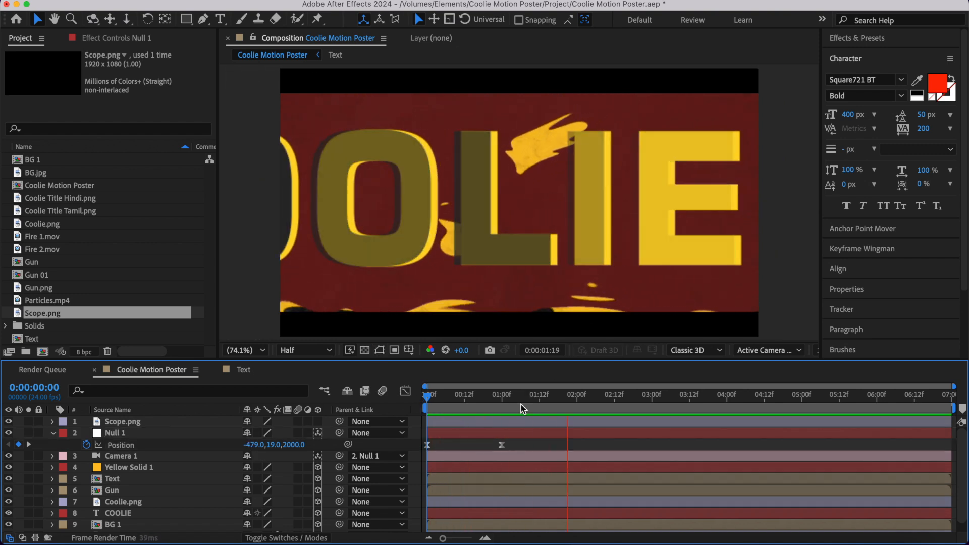
- Add a Position keyframe to Null 1 at 0:00:02:00 with X 961, Y 429 and Z -500, and preview the pull-back
click(577, 401)
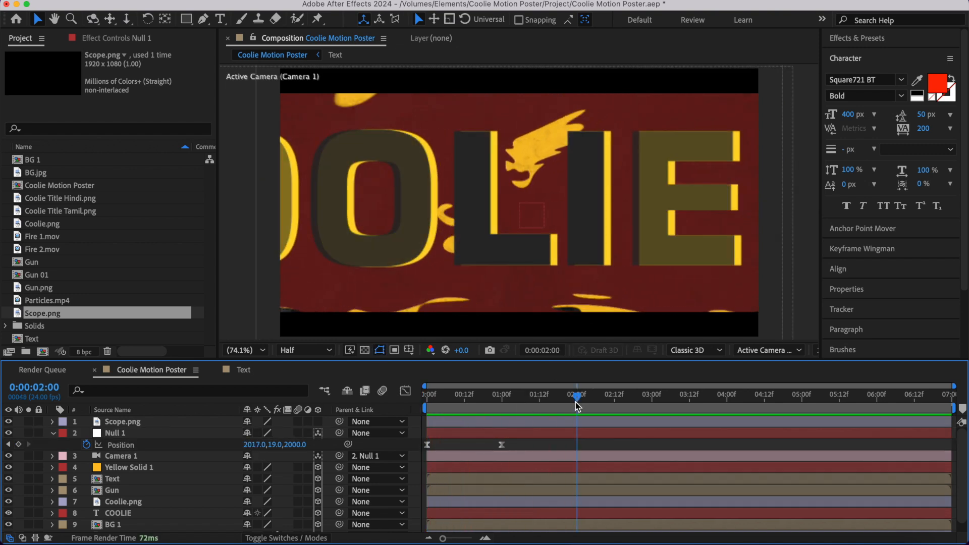
click(20, 445)
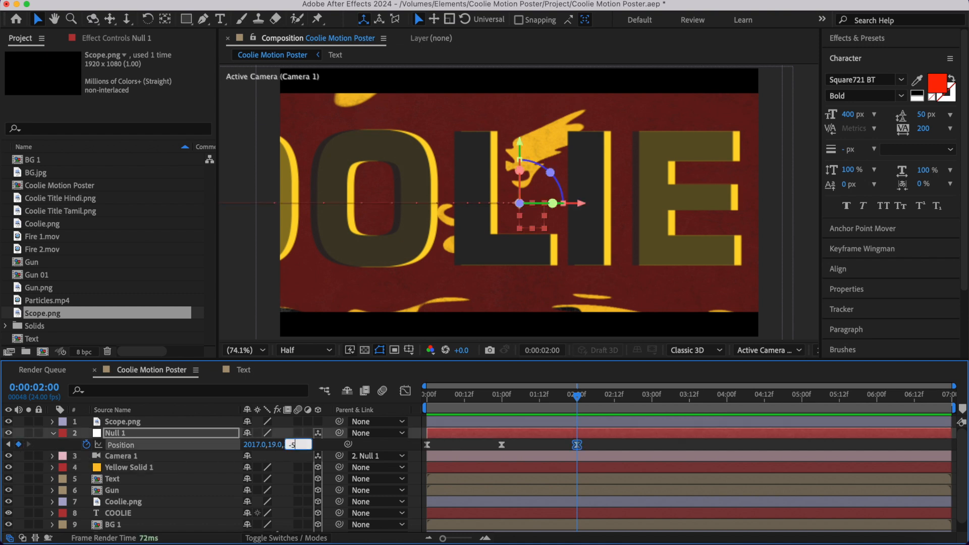
key(Return)
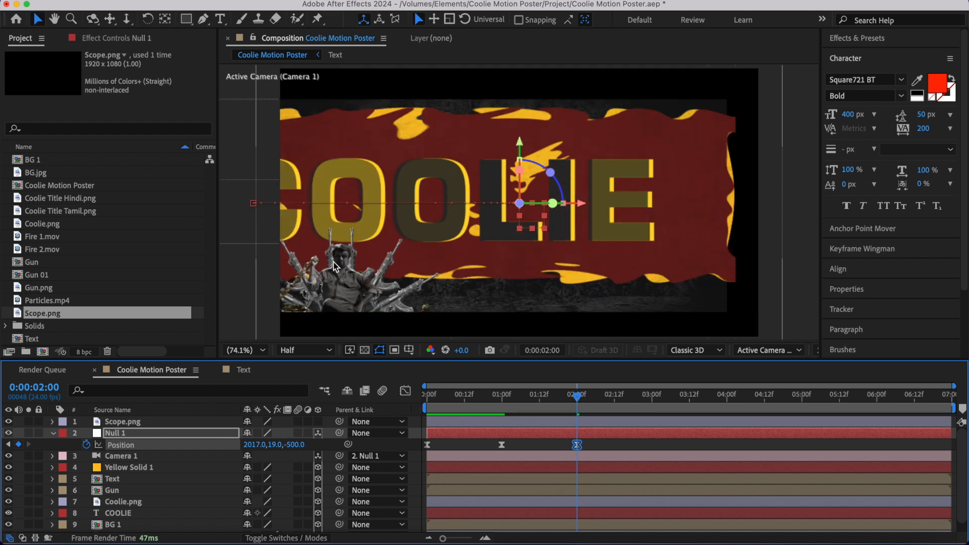
drag(251, 444, 311, 445)
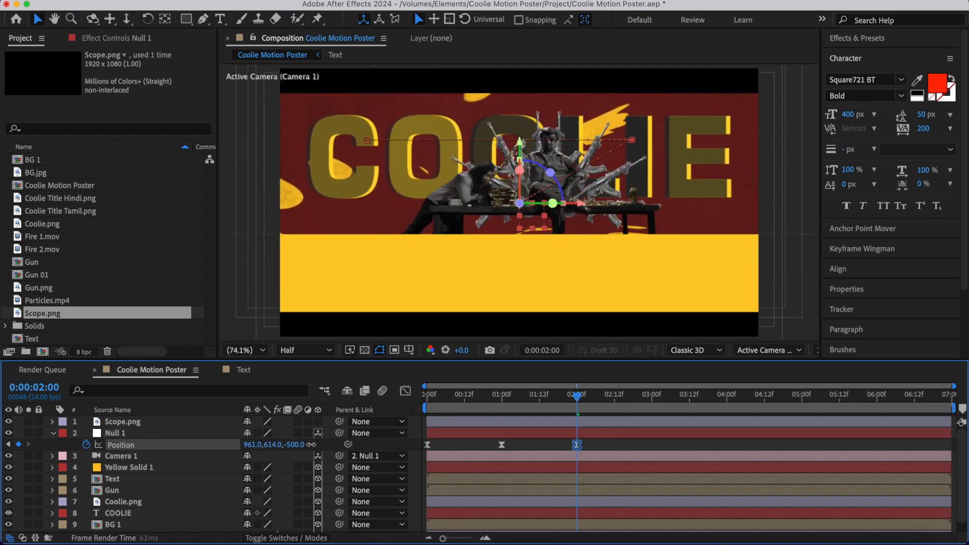
key(space)
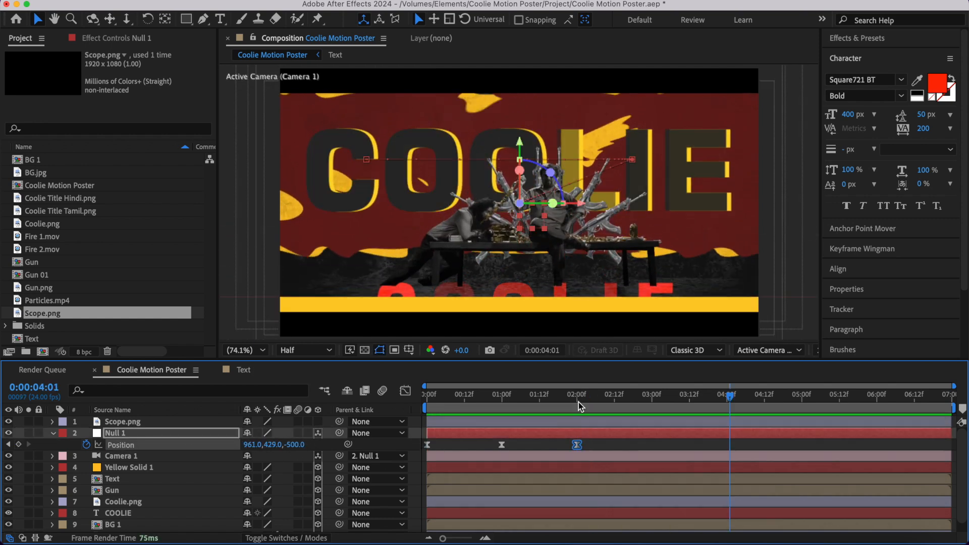
- Refine Null 1's Position keyframe at 0:00:02:00 to Y 400 and Z -600
click(580, 407)
click(294, 446)
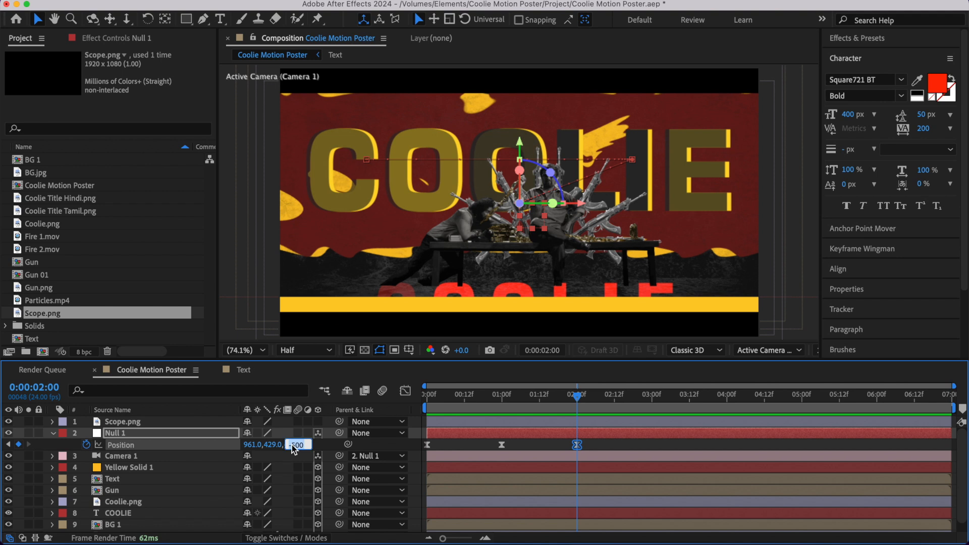
text(-600)
key(Return)
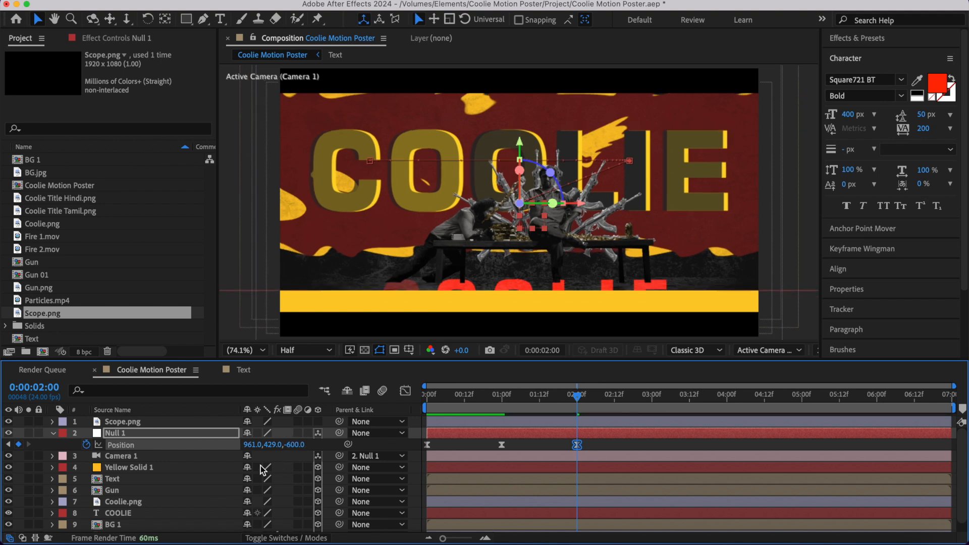
mouse_move(270, 445)
mouse_down()
mouse_move(286, 446)
mouse_move(252, 444)
mouse_up()
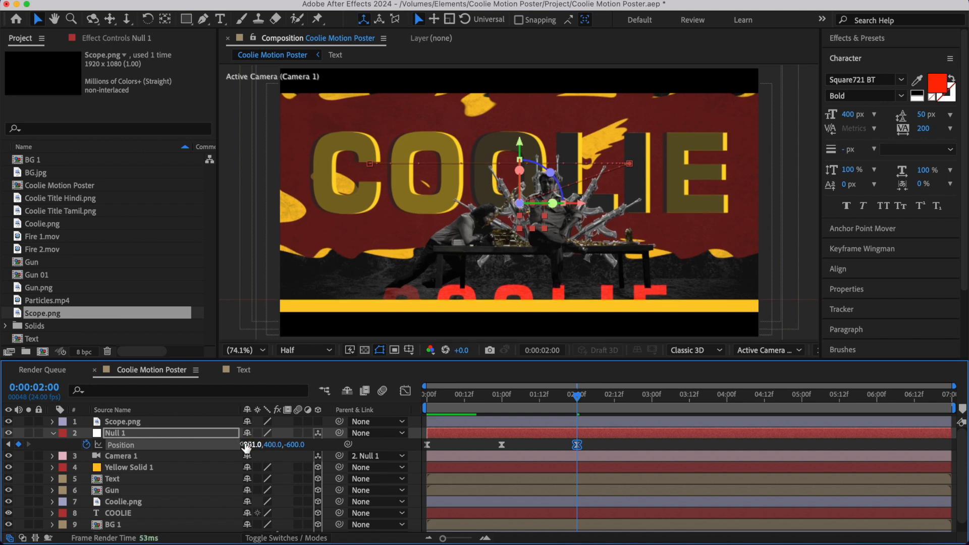
- Collapse Null 1's properties and preview the whole camera animation from the start
click(53, 434)
drag(530, 399, 426, 433)
key(space)
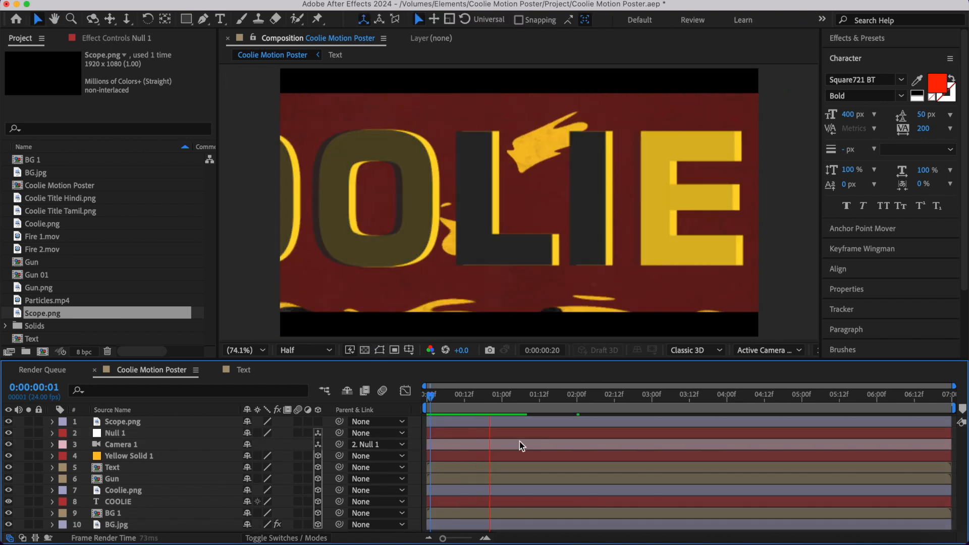
key(space)
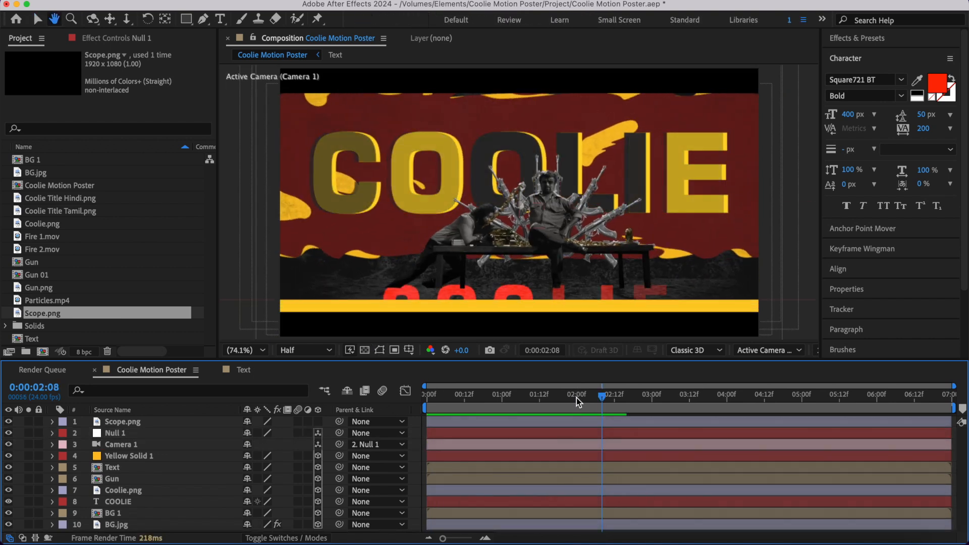
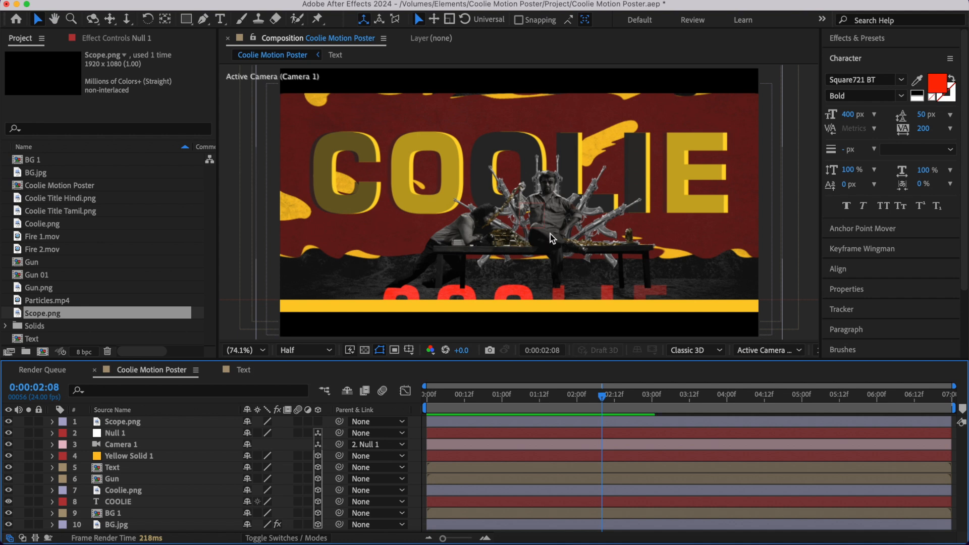
- Scale the Coolie.png layer to 130% and raise it so the bench sits higher above the yellow strip
click(556, 202)
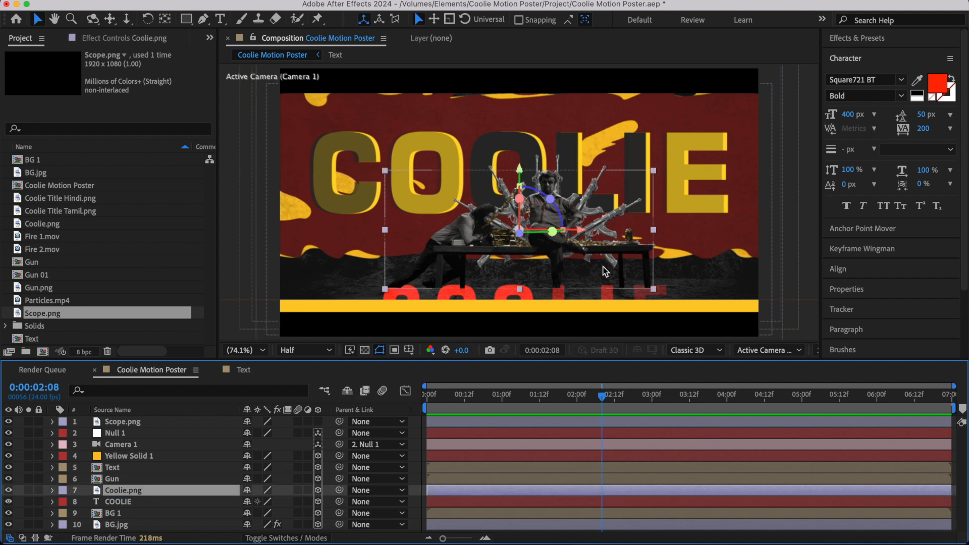
key(s)
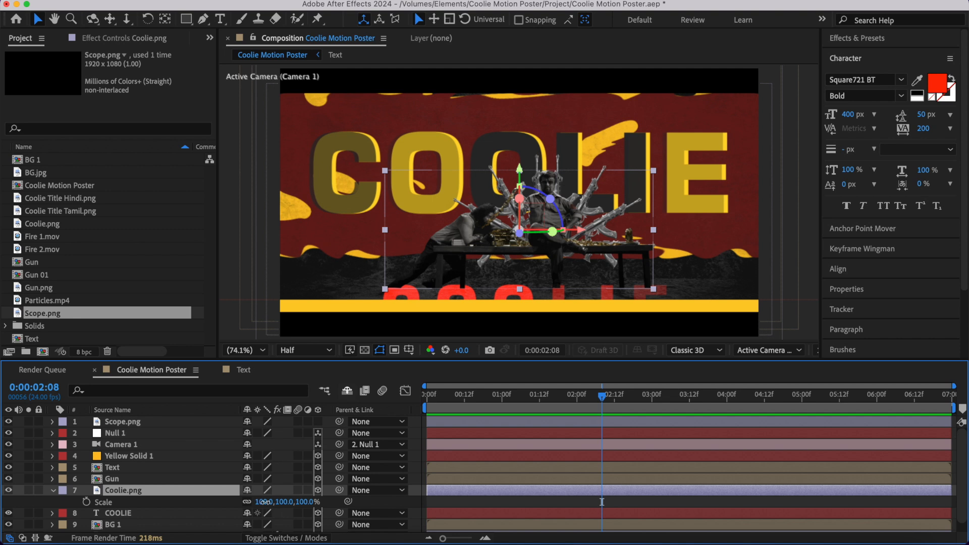
drag(276, 502, 281, 502)
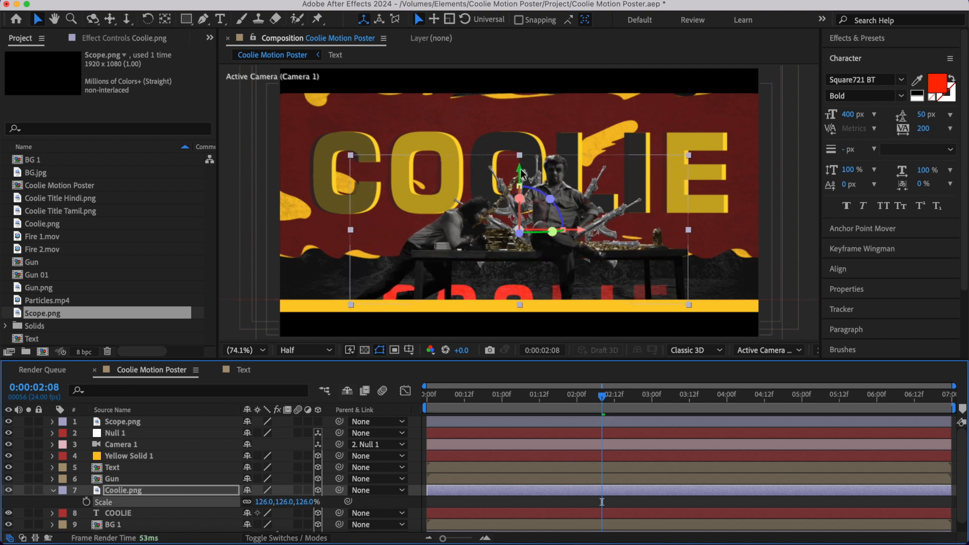
drag(521, 172, 522, 155)
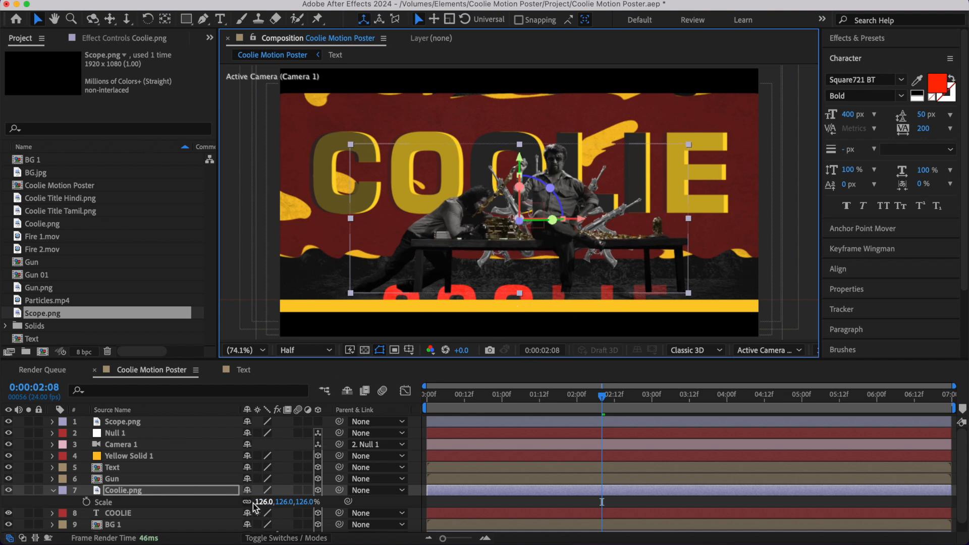
drag(262, 507, 266, 507)
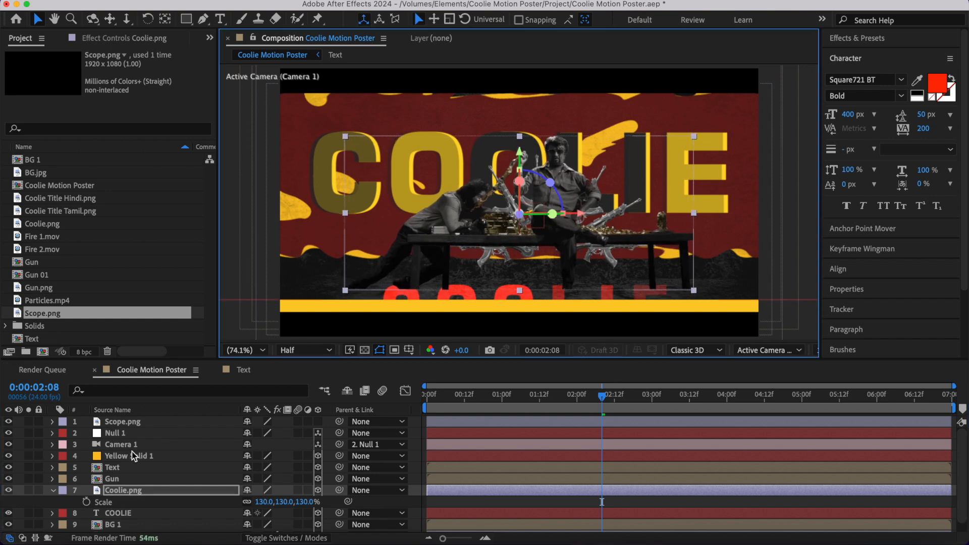
- Raise the upper edge of Yellow Solid 1 to the lower edge of the Coolie.png artwork and collapse Coolie.png's properties
click(126, 457)
key(Return)
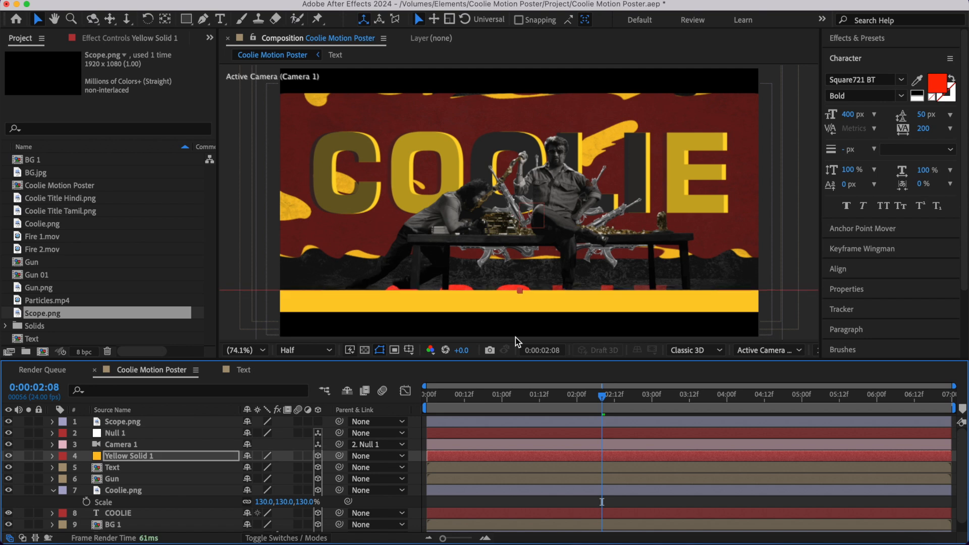
click(56, 490)
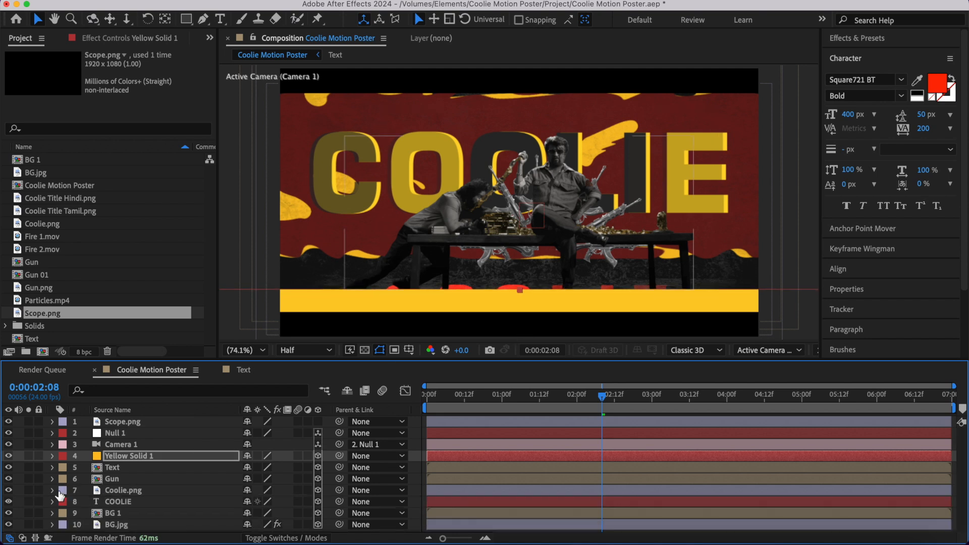
- Move the red COOLIE text layer up above the yellow strip and slightly right, beneath the bench
click(126, 490)
click(126, 501)
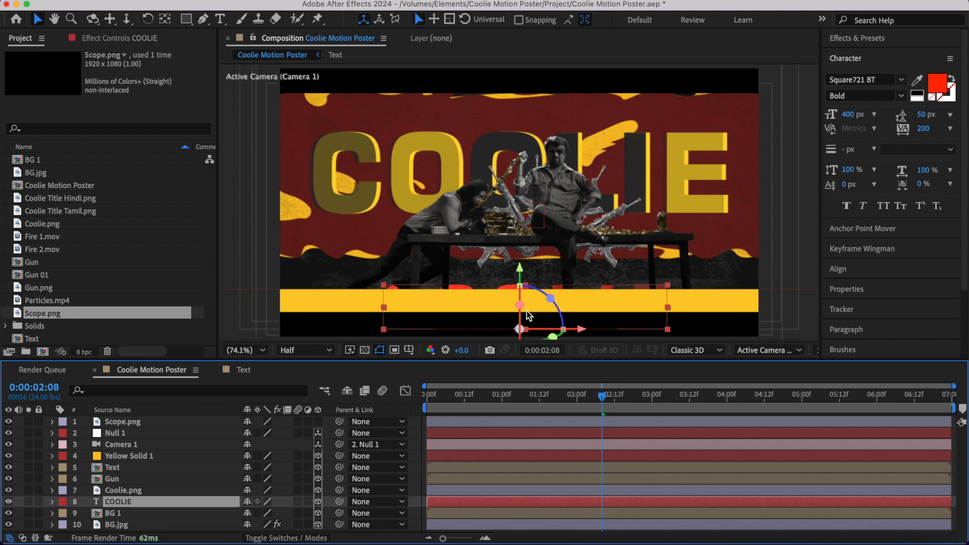
drag(520, 272, 520, 228)
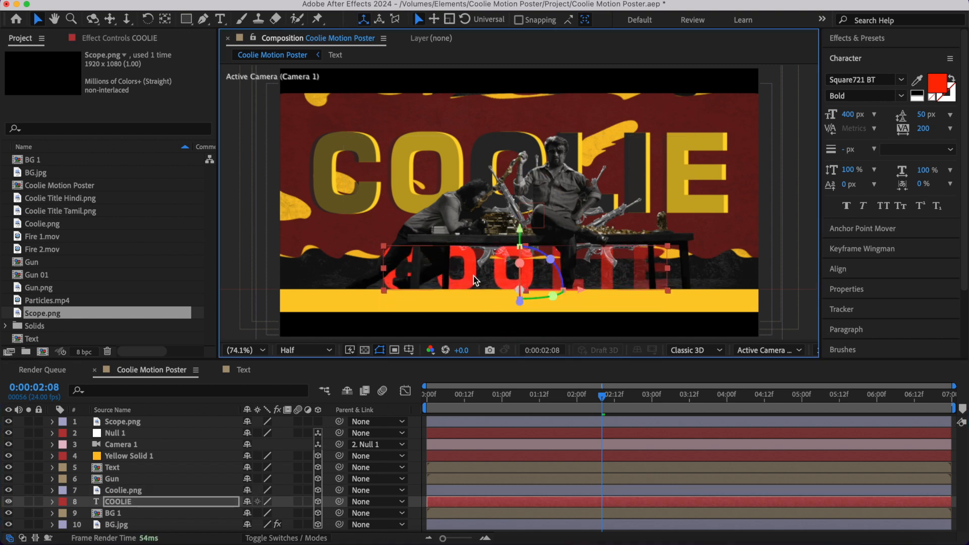
drag(581, 290, 602, 290)
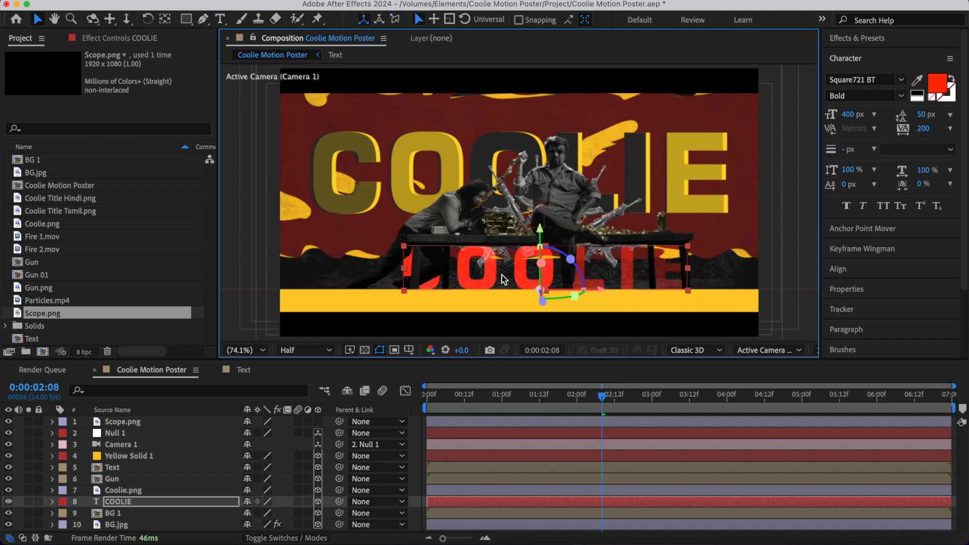
- Set the red COOLIE text's tracking to 250 and preview the composition
click(923, 130)
text(2)
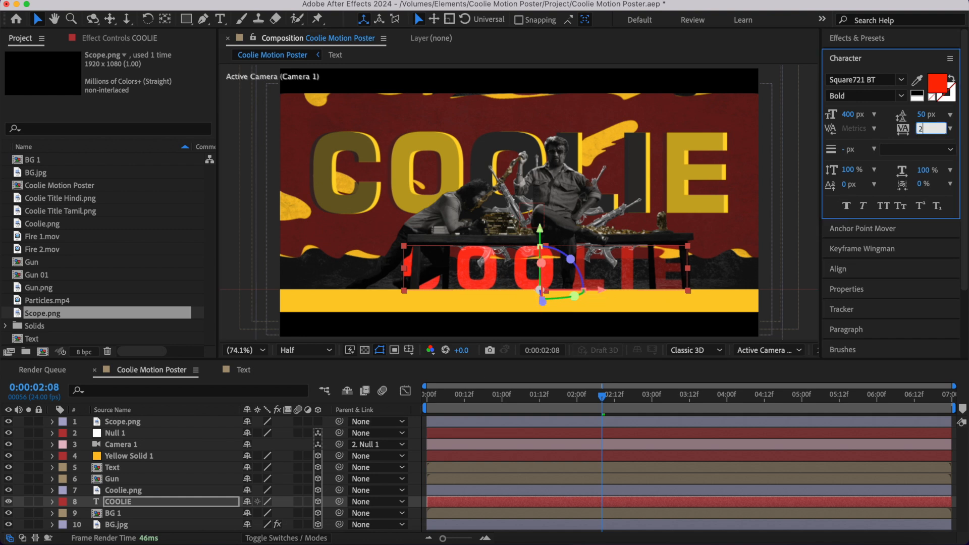
text(50)
key(Return)
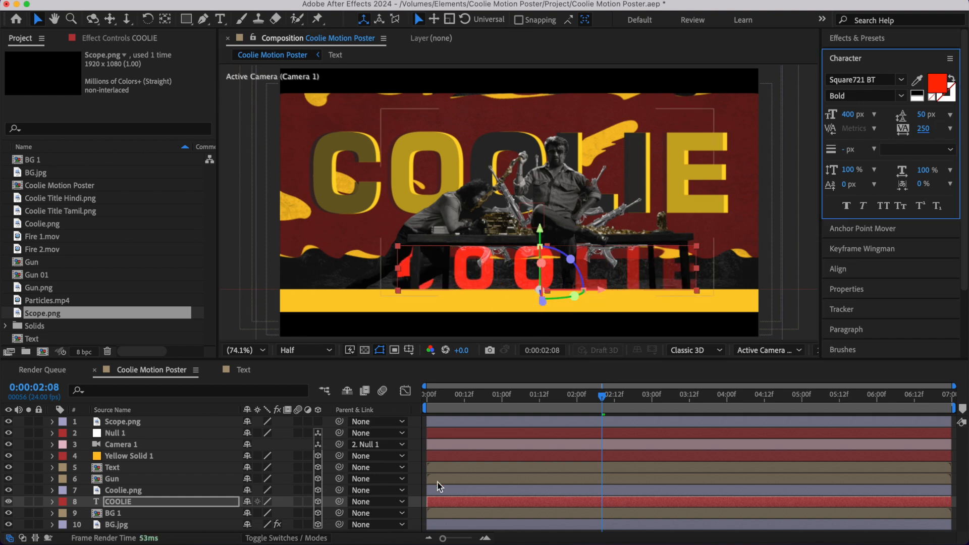
click(421, 482)
key(space)
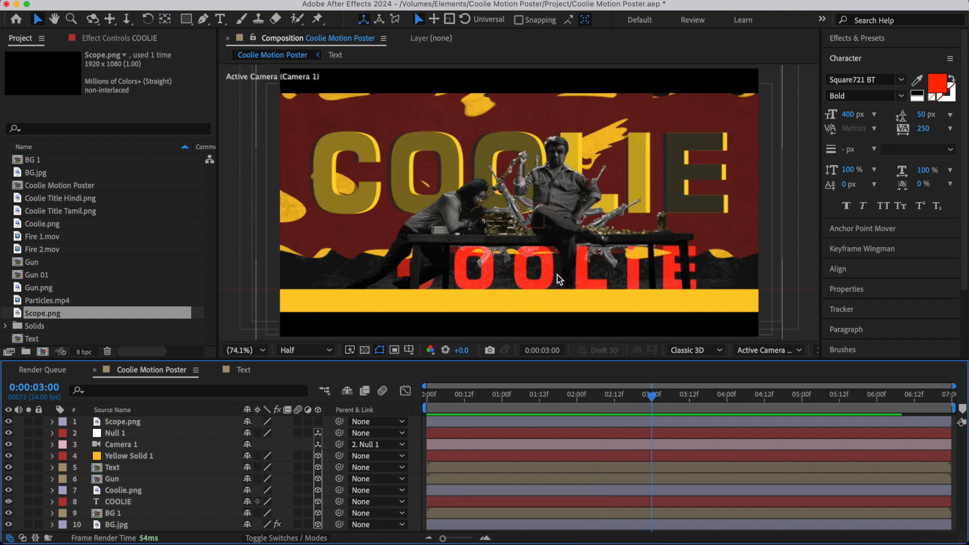
- Scale the Coolie.png layer to 144% and nudge it up slightly
click(126, 492)
key(s)
drag(304, 504, 314, 503)
key(shift+Up)
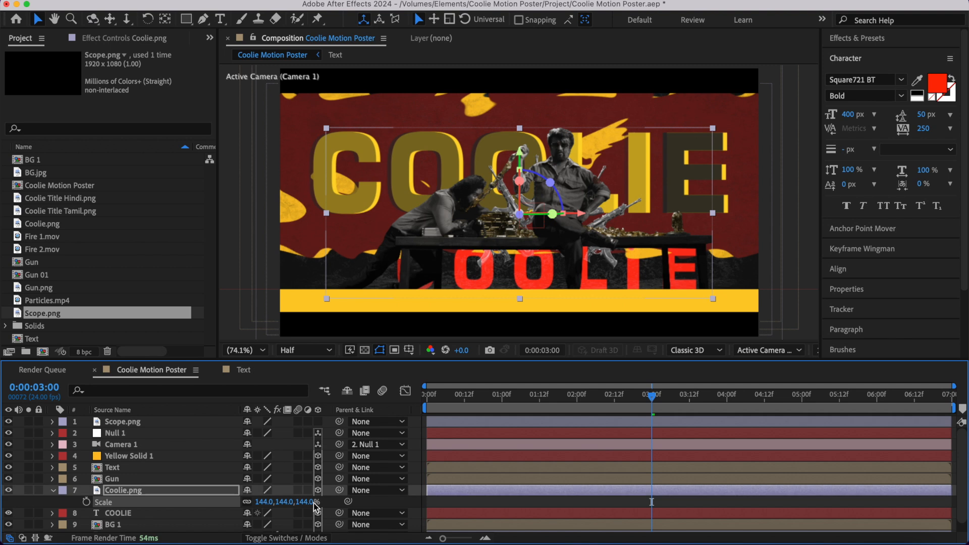
key(shift+Left)
key(shift+Right)
key(shift+Left)
key(shift+Right)
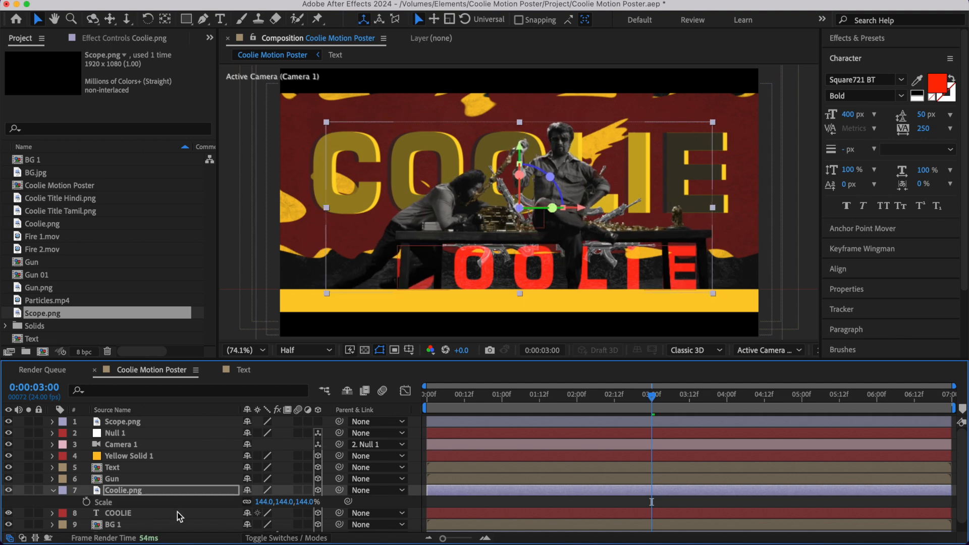
- Scale the red COOLIE text layer to 89% and preview the composition
click(172, 513)
key(s)
drag(265, 526, 269, 526)
key(space)
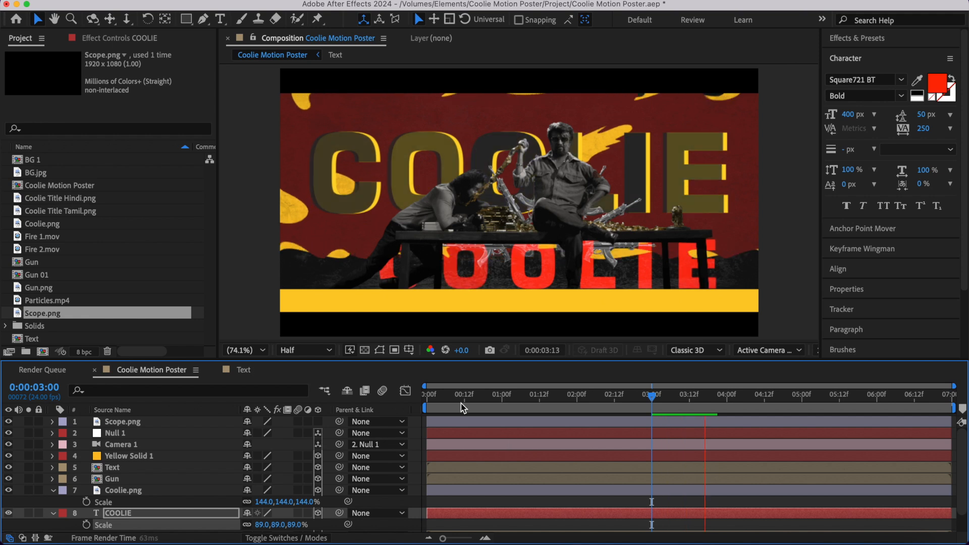
click(424, 398)
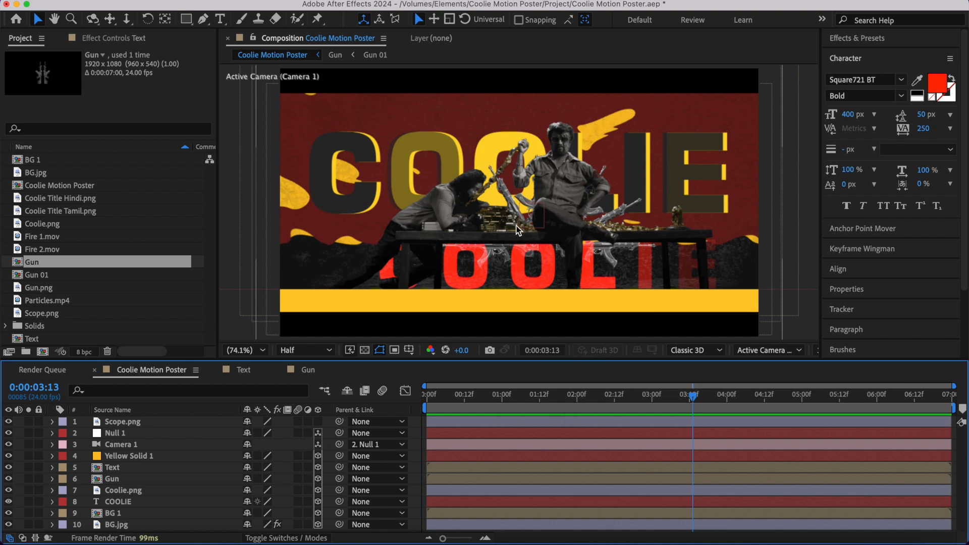
- Shift the Gun layer to start at 0:00:01:08 and move the guns up and slightly right behind the seated man
drag(439, 406, 529, 411)
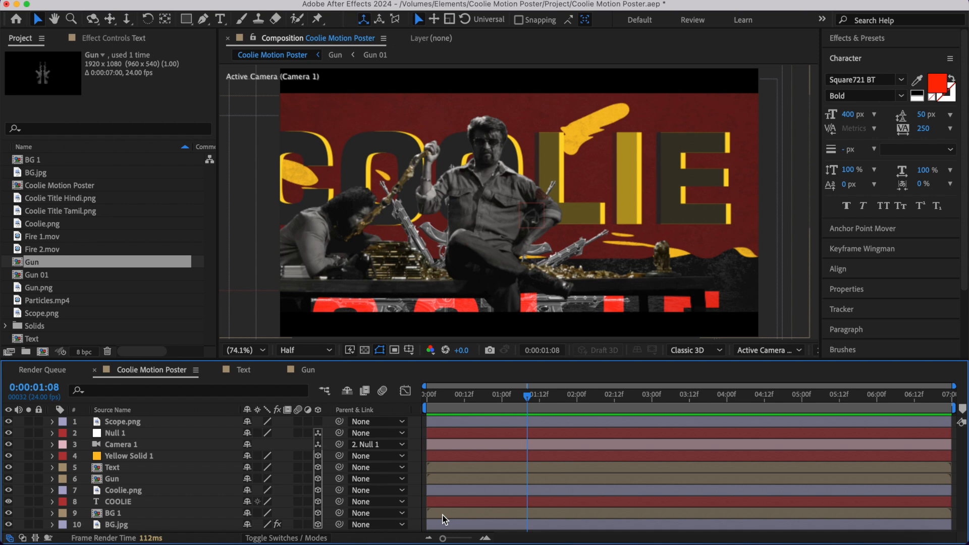
click(160, 479)
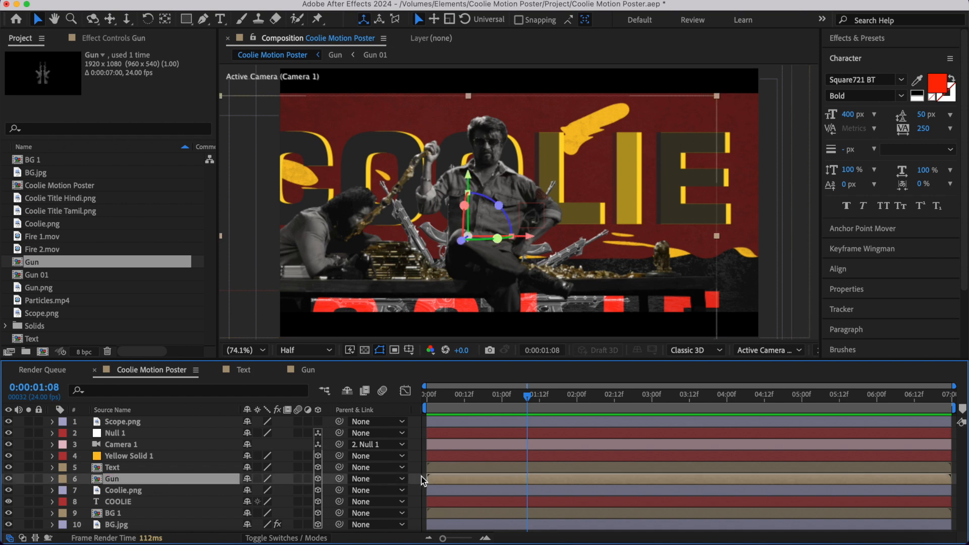
drag(442, 480, 528, 479)
key(space)
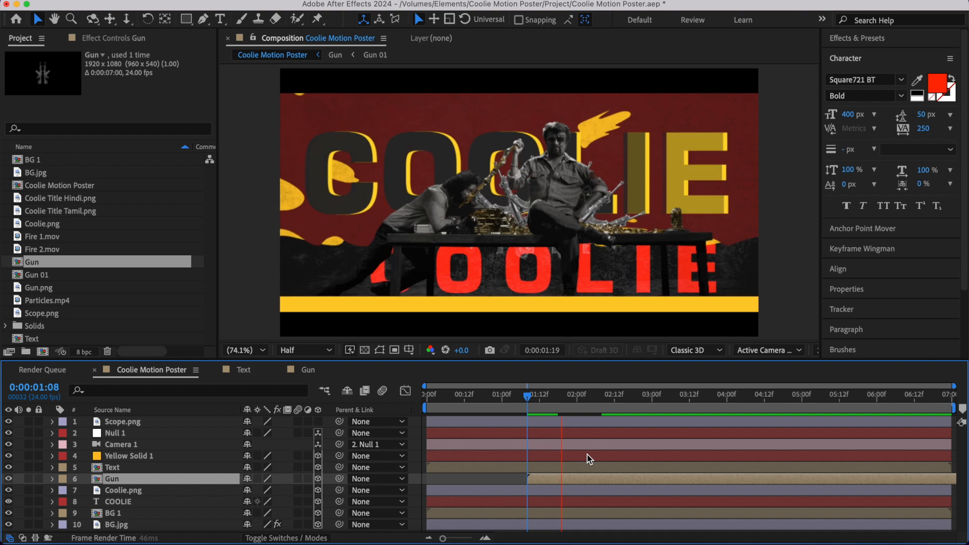
key(space)
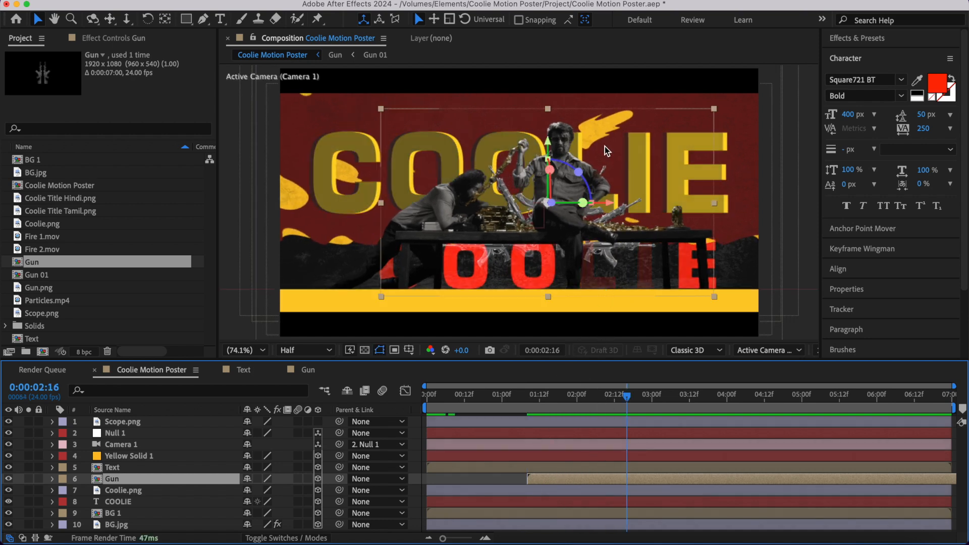
drag(547, 144, 549, 108)
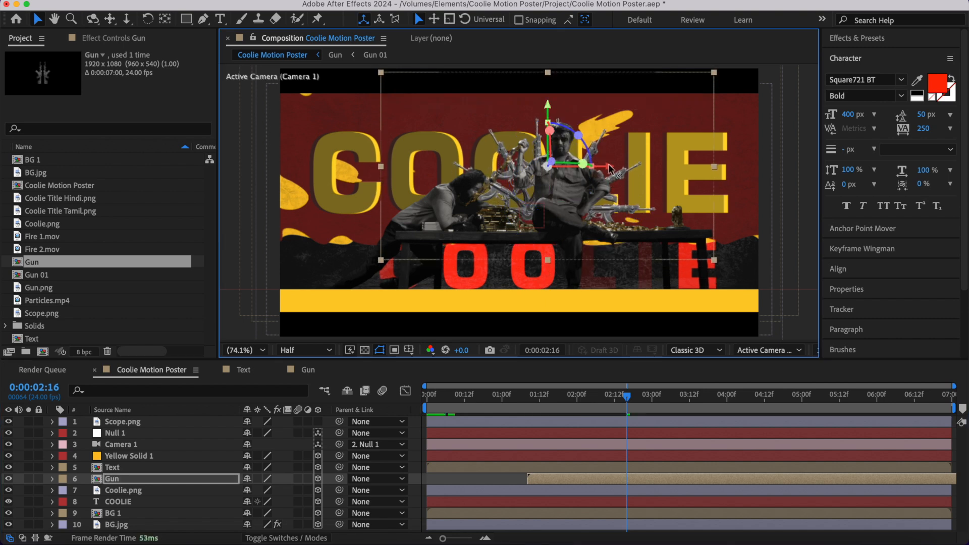
drag(610, 168, 623, 172)
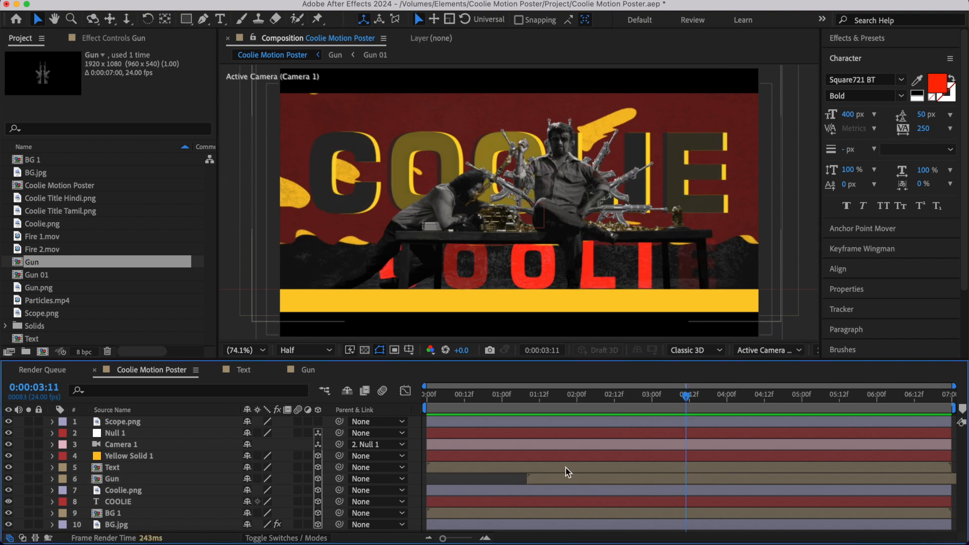
- Set the X value of Null 1's Position keyframe at 0:00:02:00 to 1030 and collapse the layer's properties
click(595, 435)
key(p)
click(576, 399)
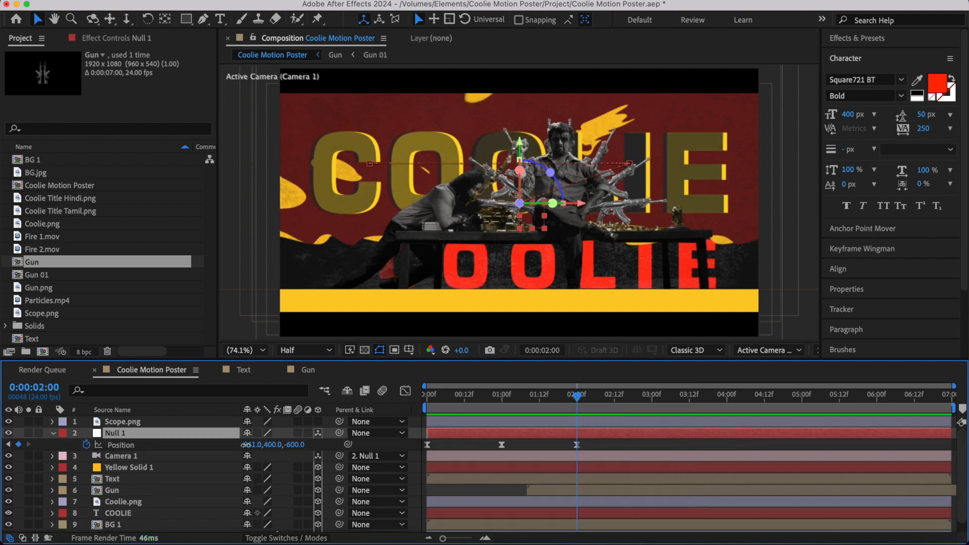
drag(246, 445, 301, 458)
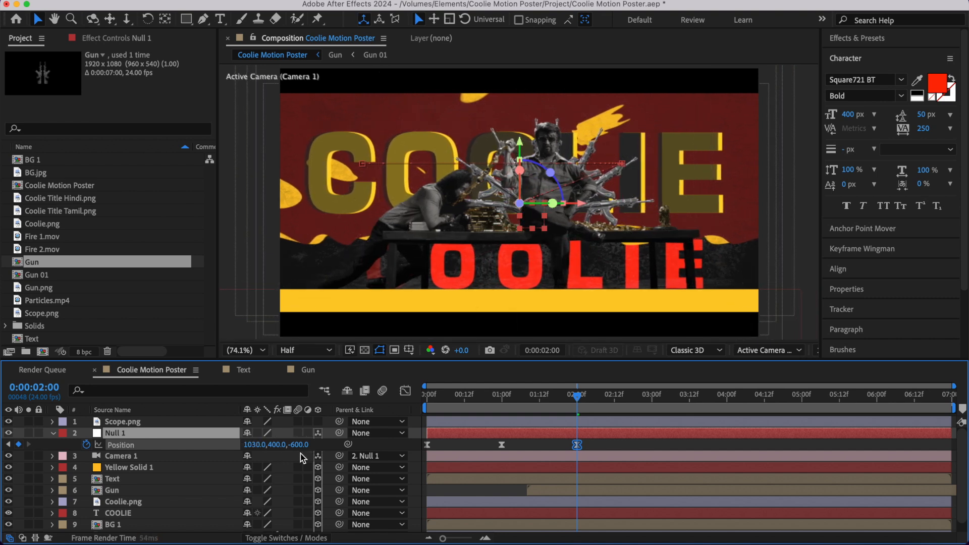
click(650, 442)
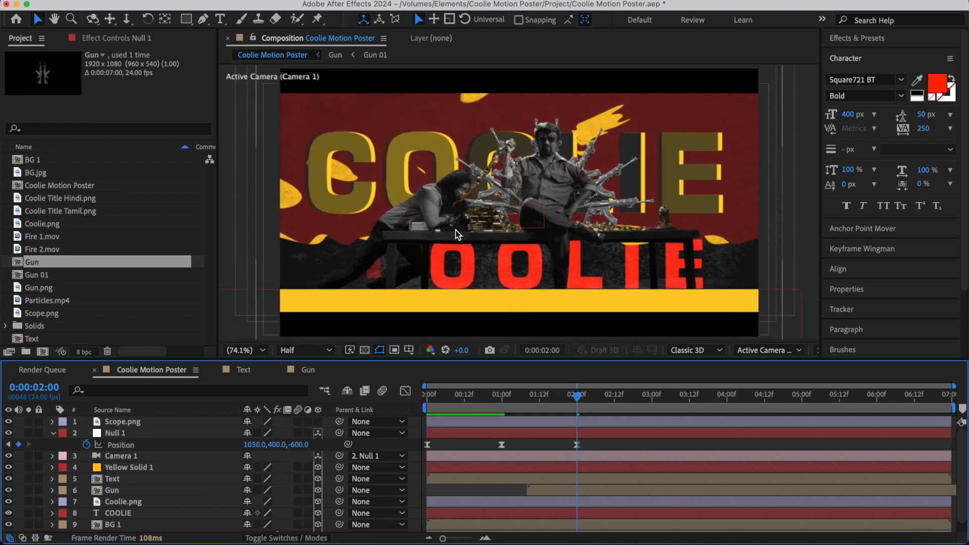
click(53, 434)
- Scale the red COOLIE text layer to 79% and set its tracking to 350
click(560, 276)
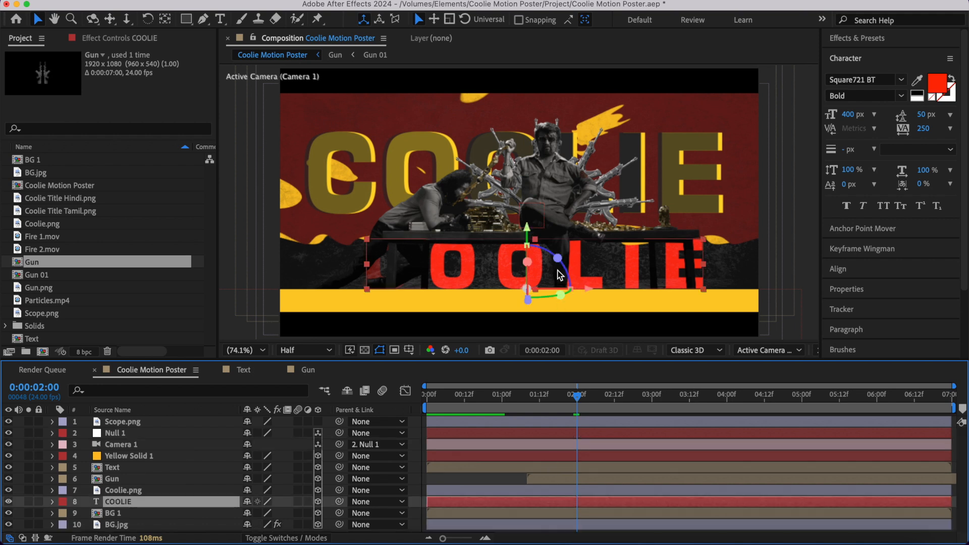
key(s)
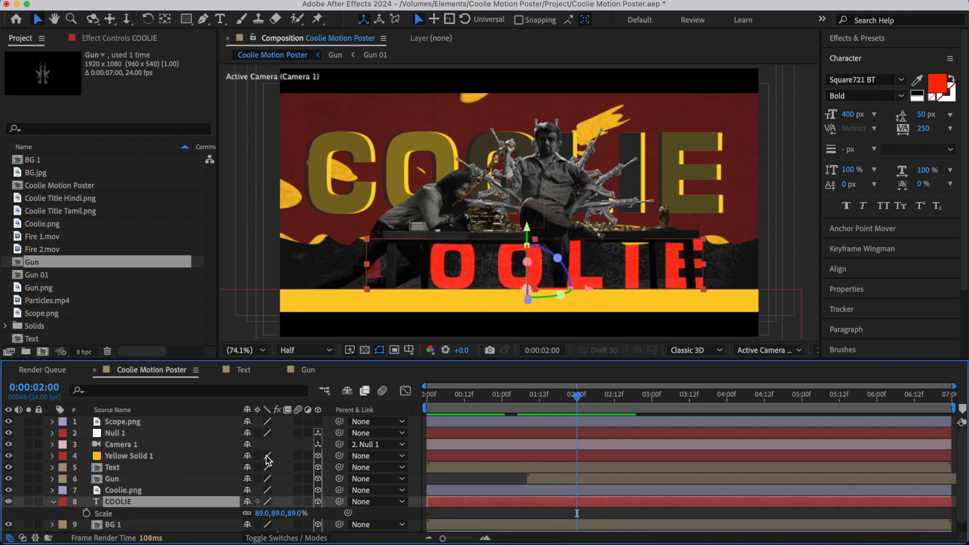
drag(257, 514, 251, 514)
click(925, 129)
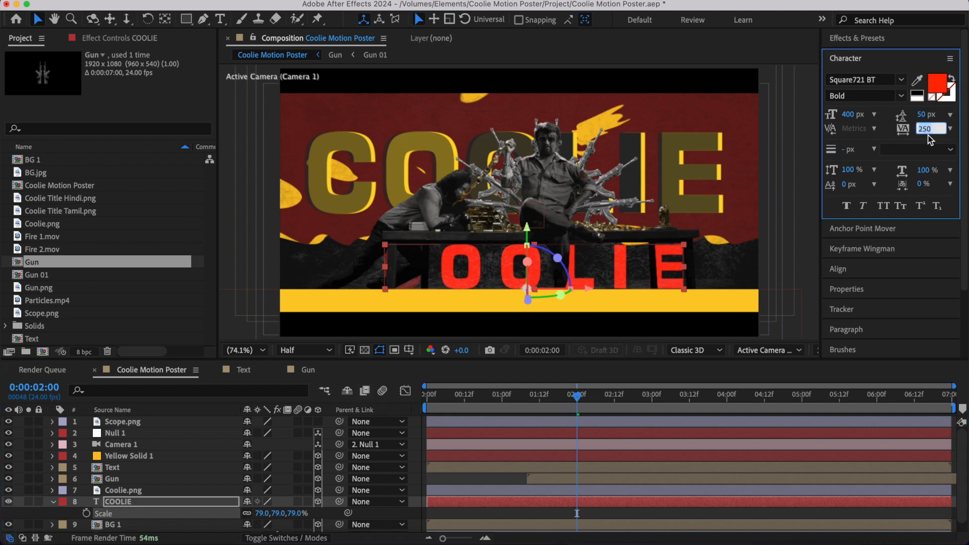
text(300)
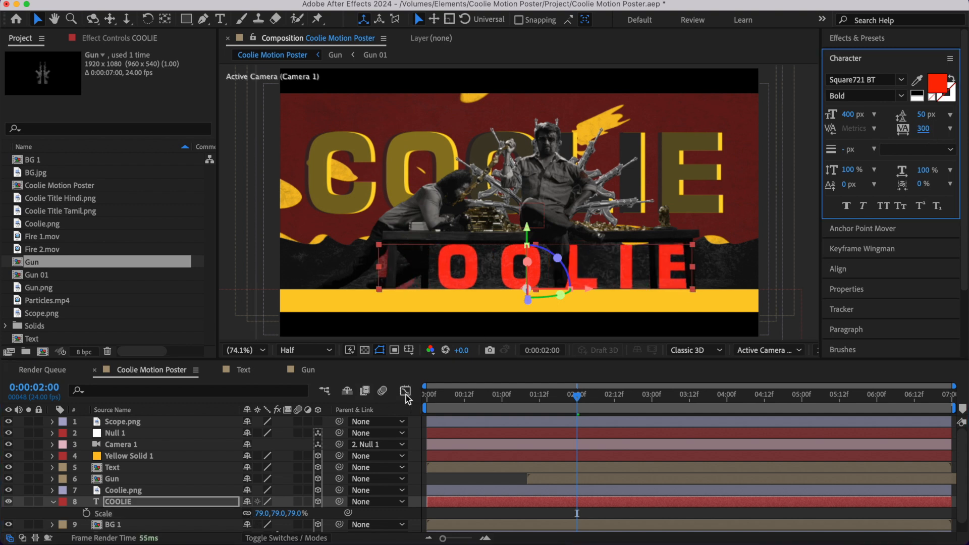
text(3)
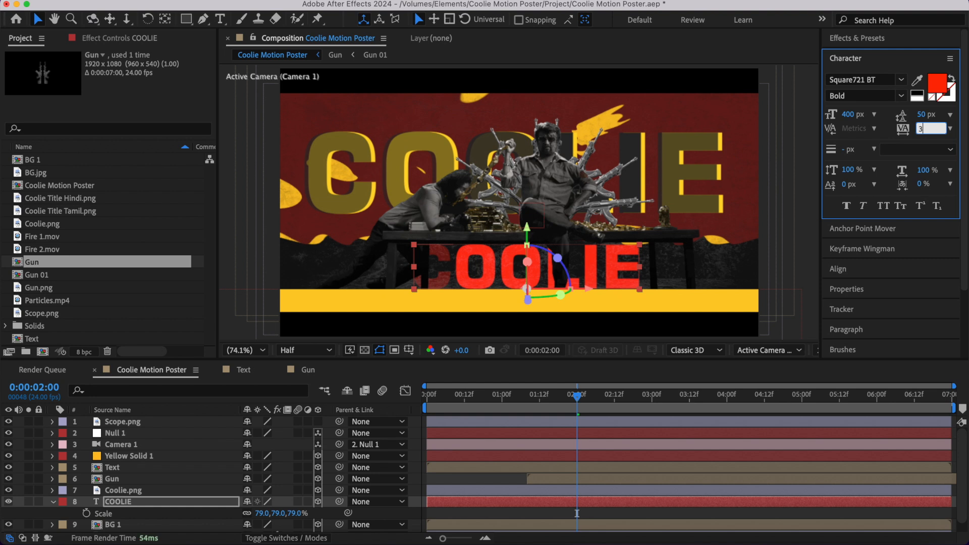
text(50)
key(Return)
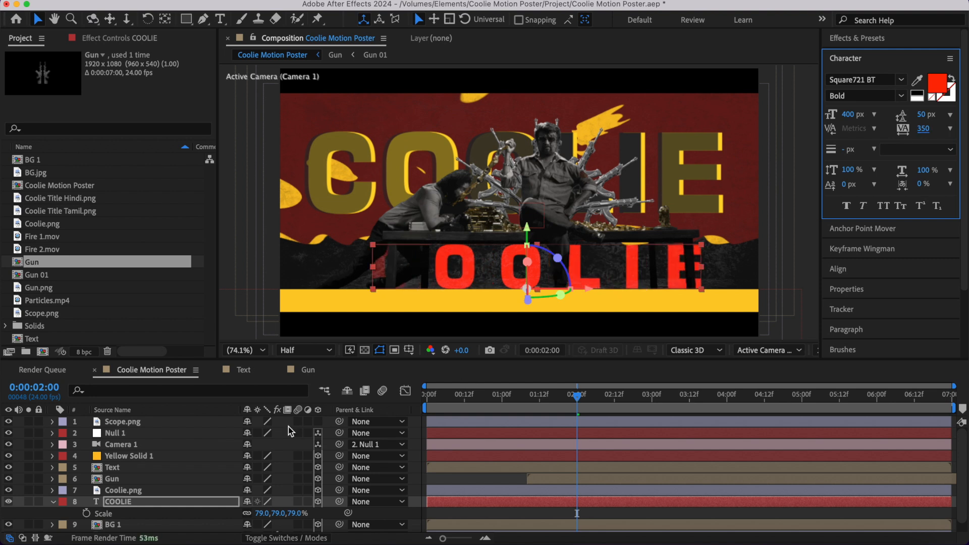
- Scale the red COOLIE text layer to 75%, nudge it up slightly above the yellow strip, and preview the result
click(176, 500)
drag(275, 513, 261, 513)
click(259, 514)
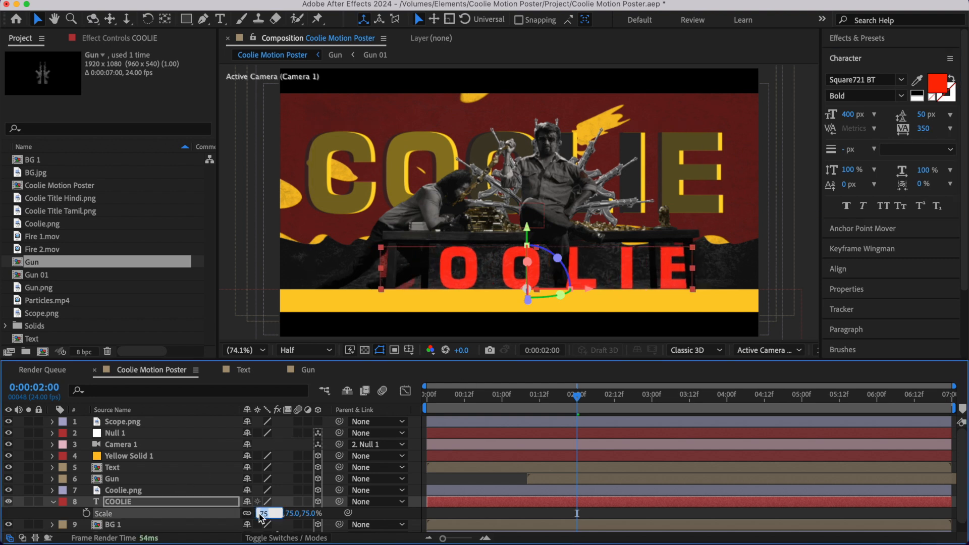
drag(527, 232, 527, 229)
click(493, 479)
key(space)
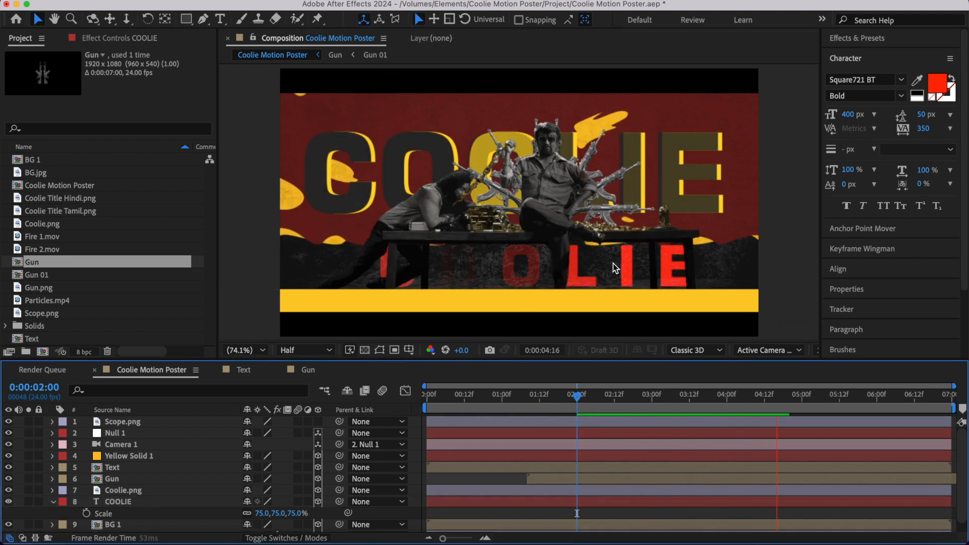
key(space)
click(135, 504)
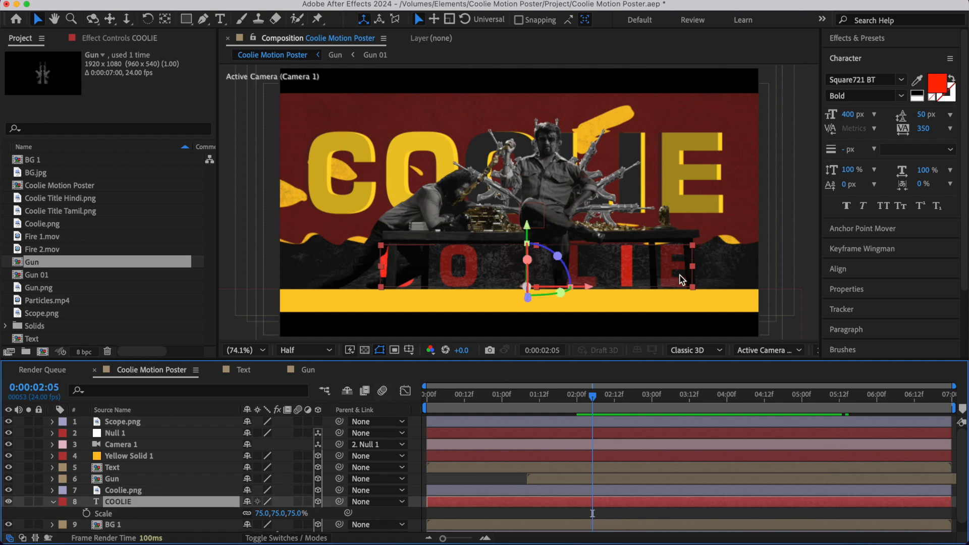
- Set the red COOLIE text's tracking to 400, nudge it slightly right above the yellow strip, and preview the composition from the start
drag(587, 284, 592, 283)
key(space)
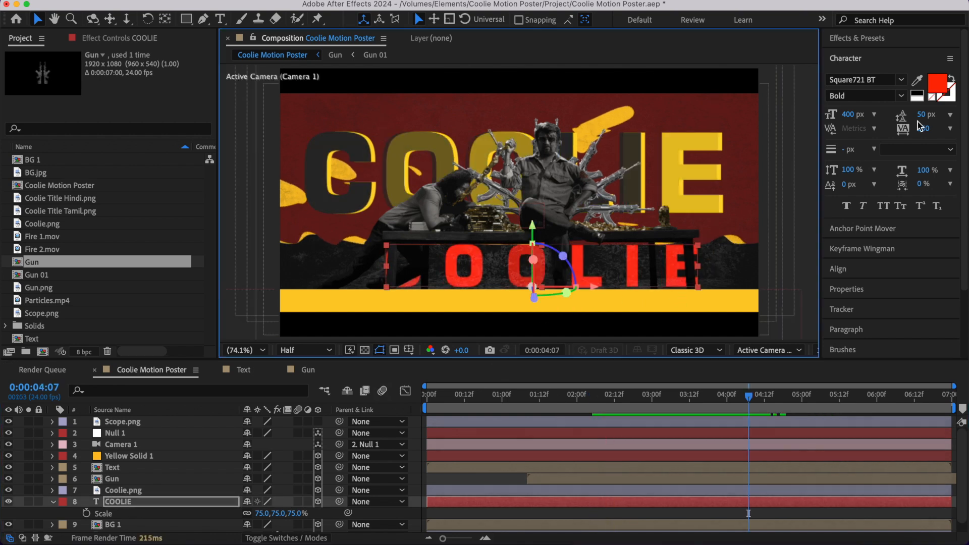
click(924, 129)
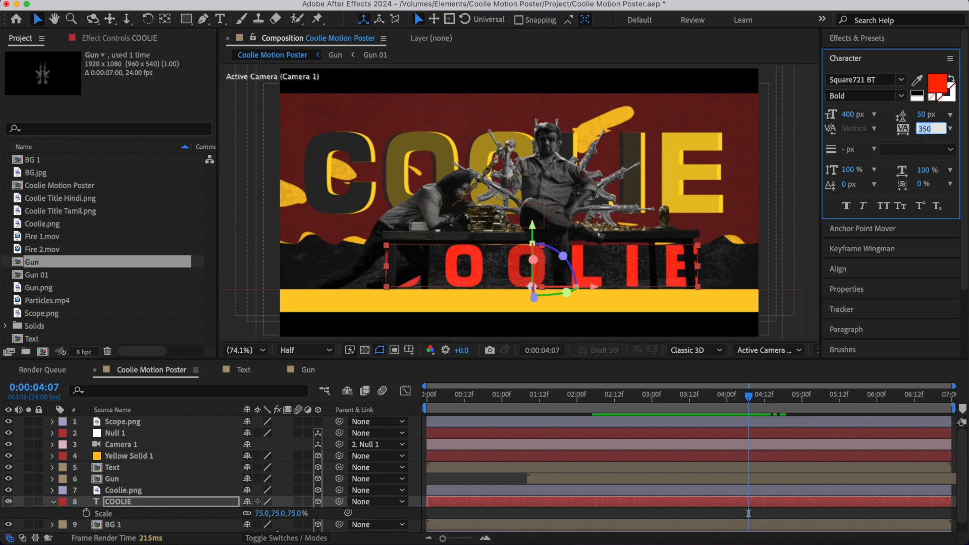
text(400)
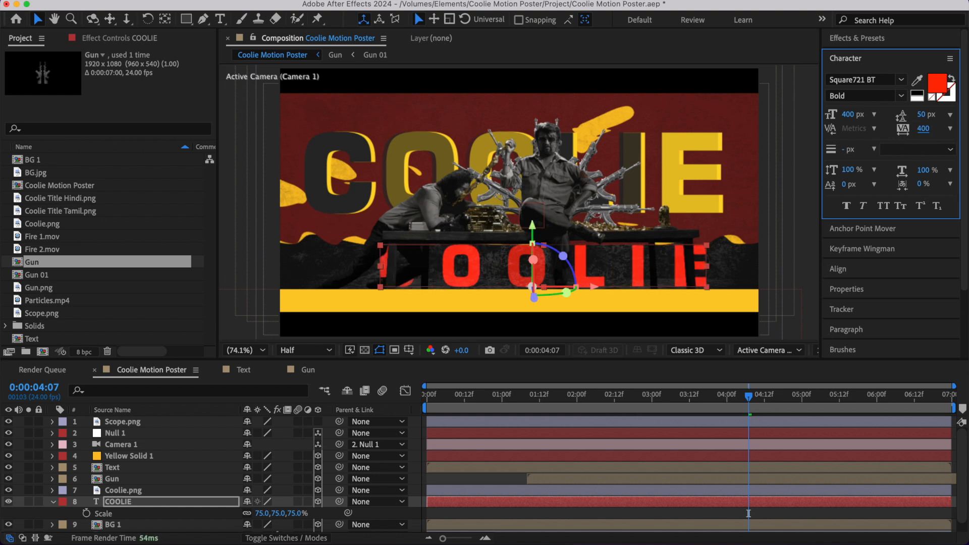
drag(595, 285, 593, 286)
click(487, 476)
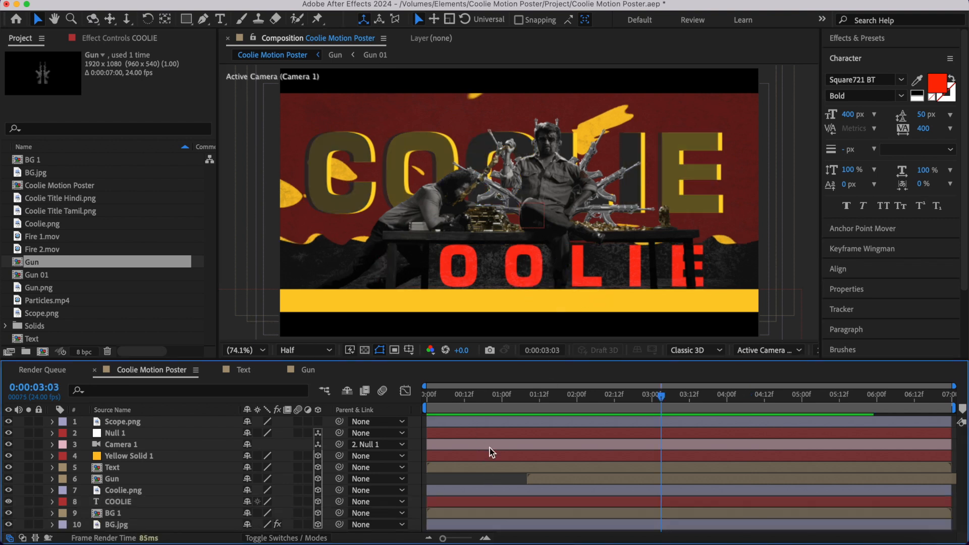
drag(434, 397, 411, 396)
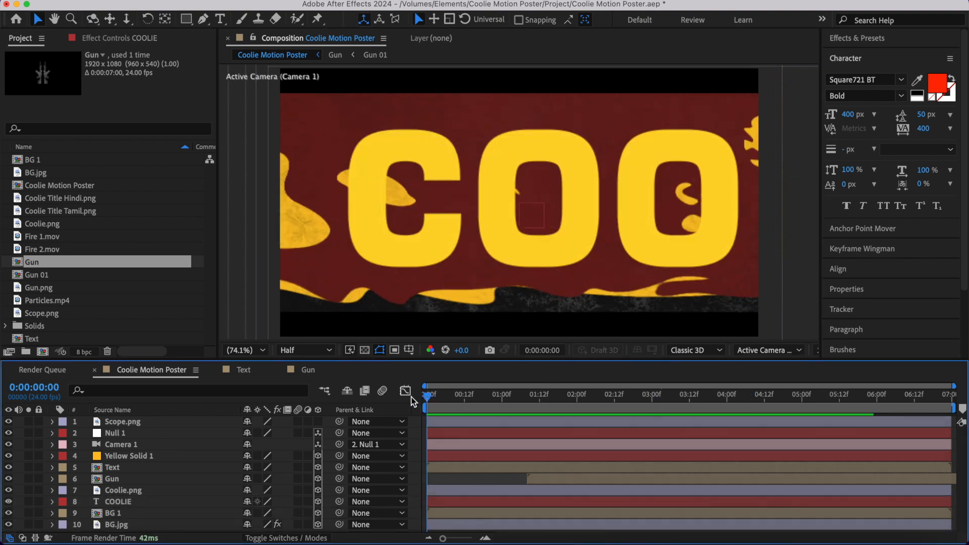
key(space)
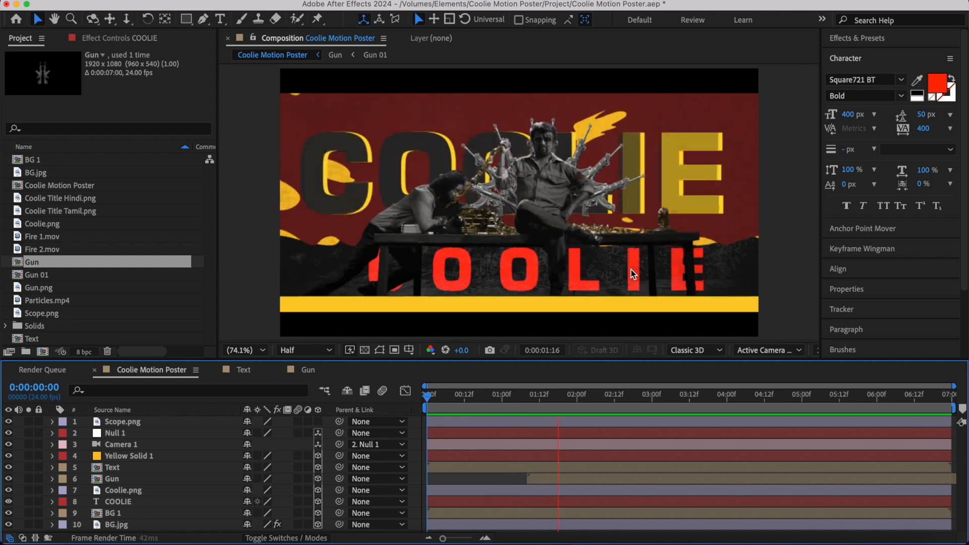
- Add a Null 1 Position keyframe at 0:00:03:00 with X at 1135 and Z at -200
click(642, 415)
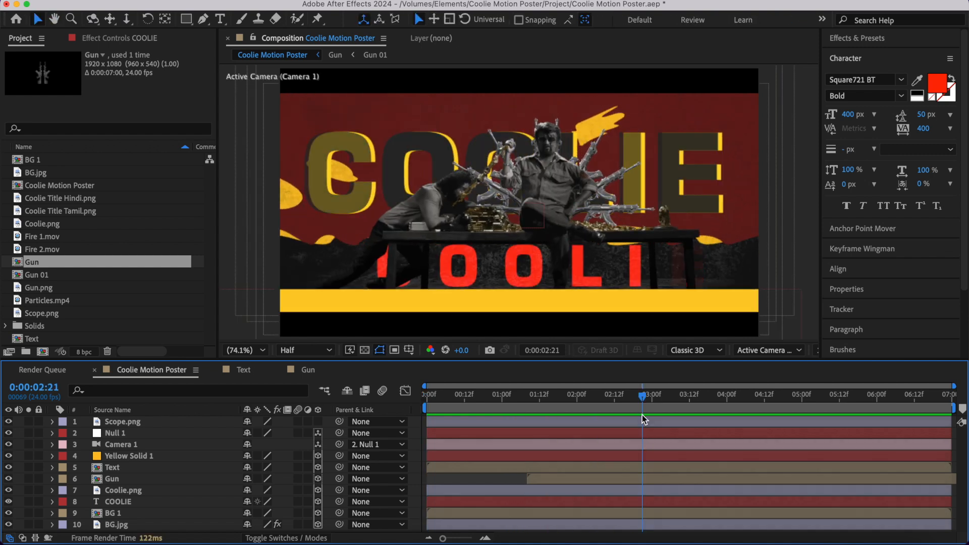
click(625, 432)
key(p)
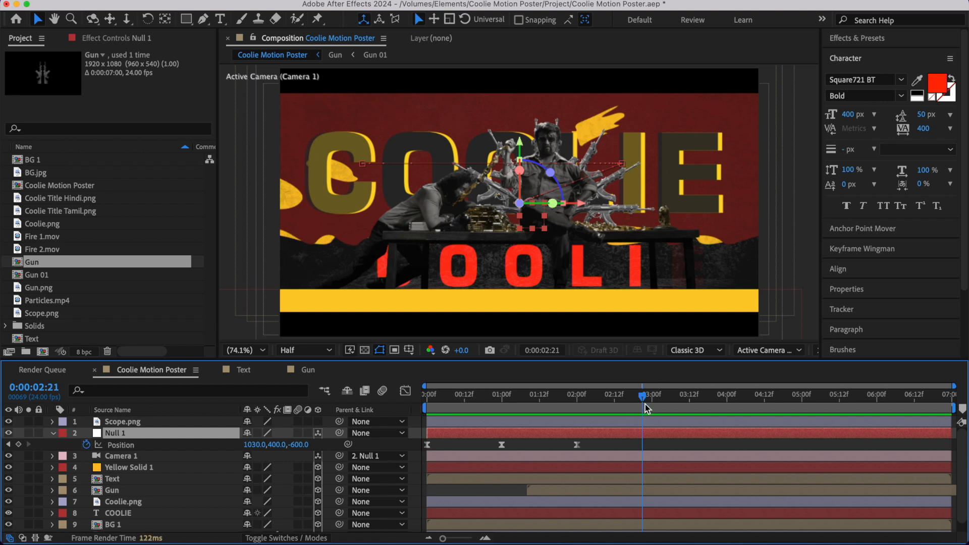
drag(645, 404, 653, 409)
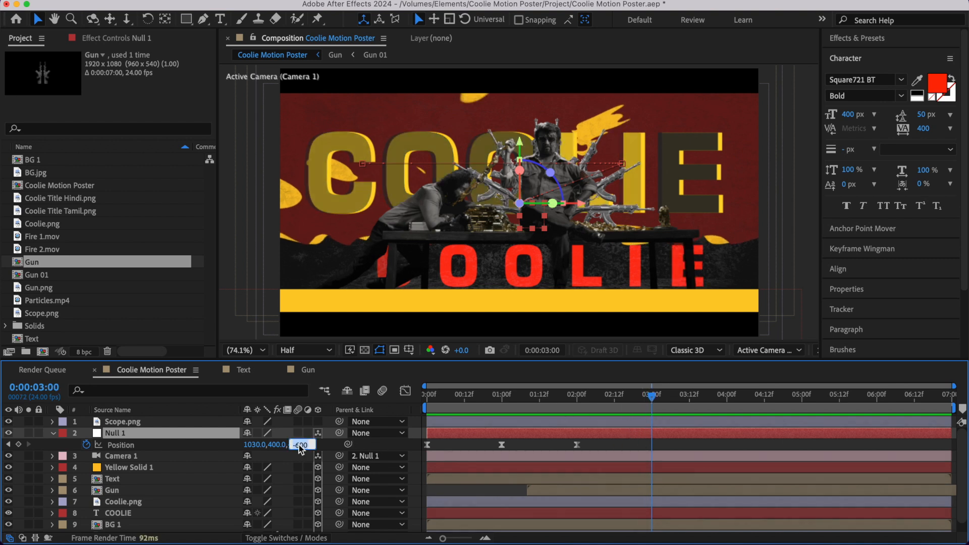
text(-200)
key(Return)
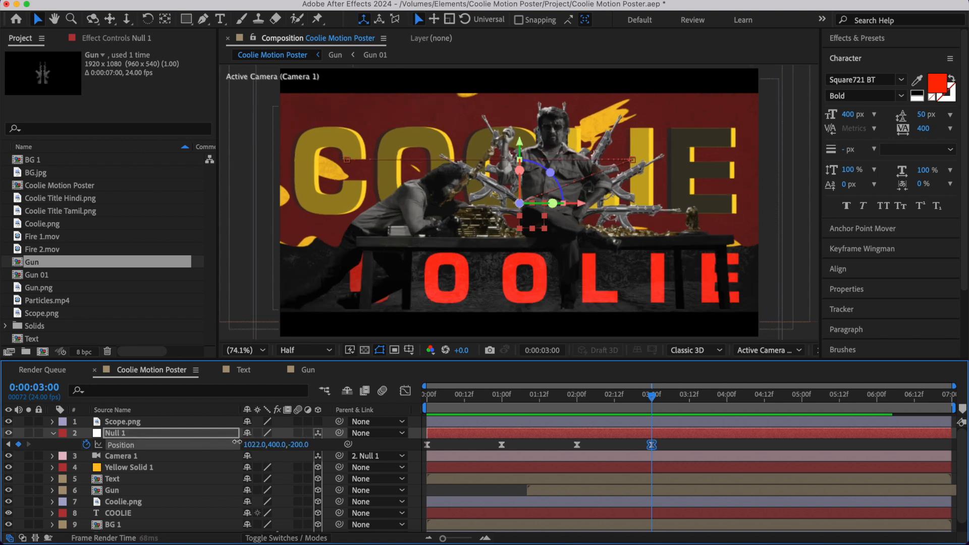
drag(237, 442, 332, 454)
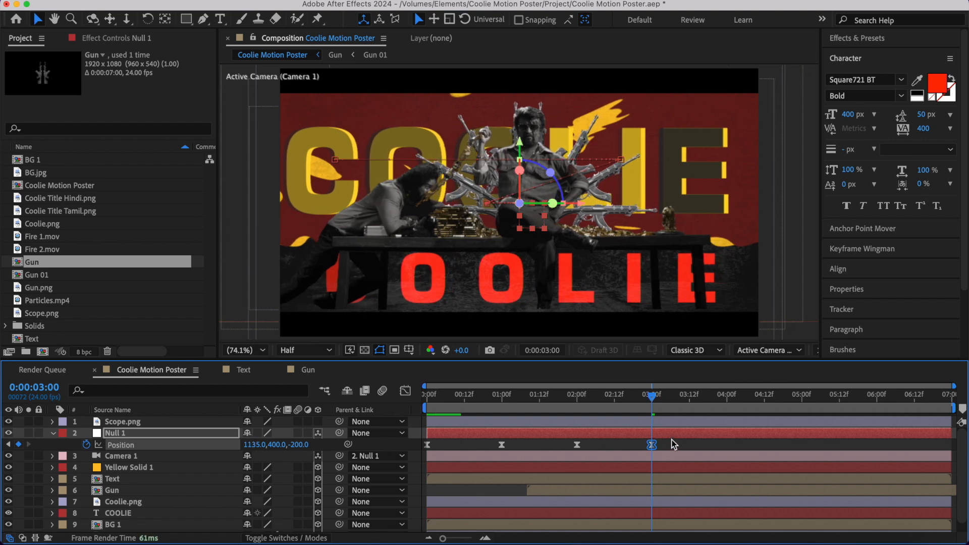
- Preview the camera move from the beginning, collapse Null 1's properties and deselect the layer
click(581, 405)
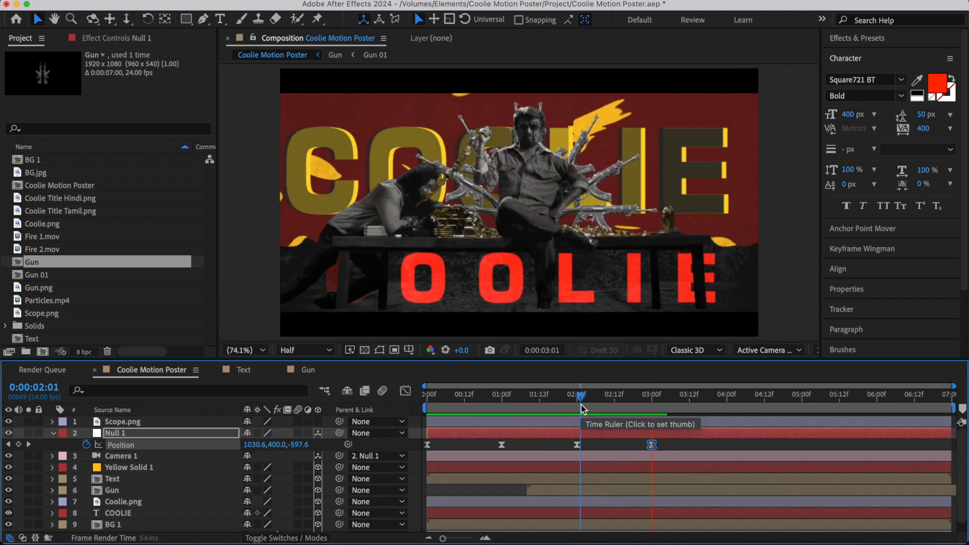
drag(581, 404, 405, 412)
key(space)
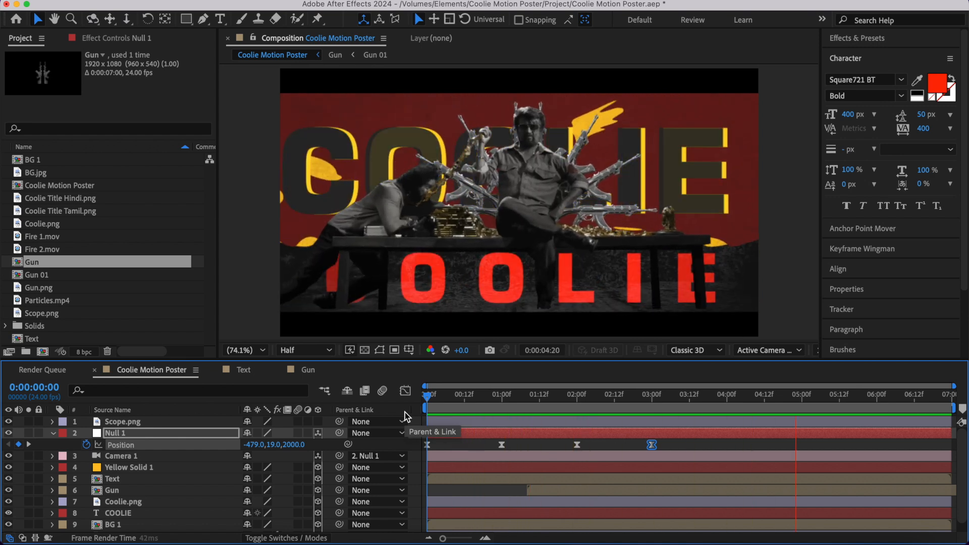
key(space)
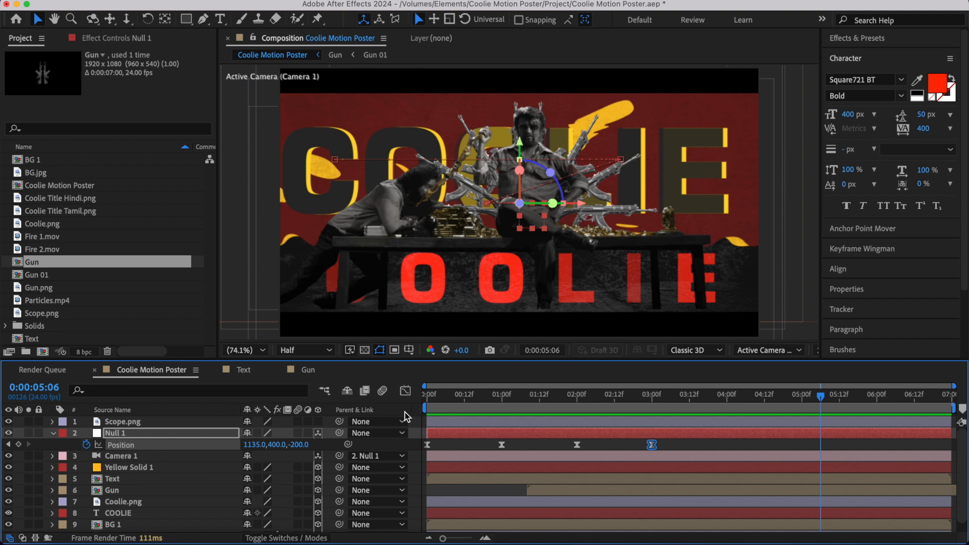
click(53, 433)
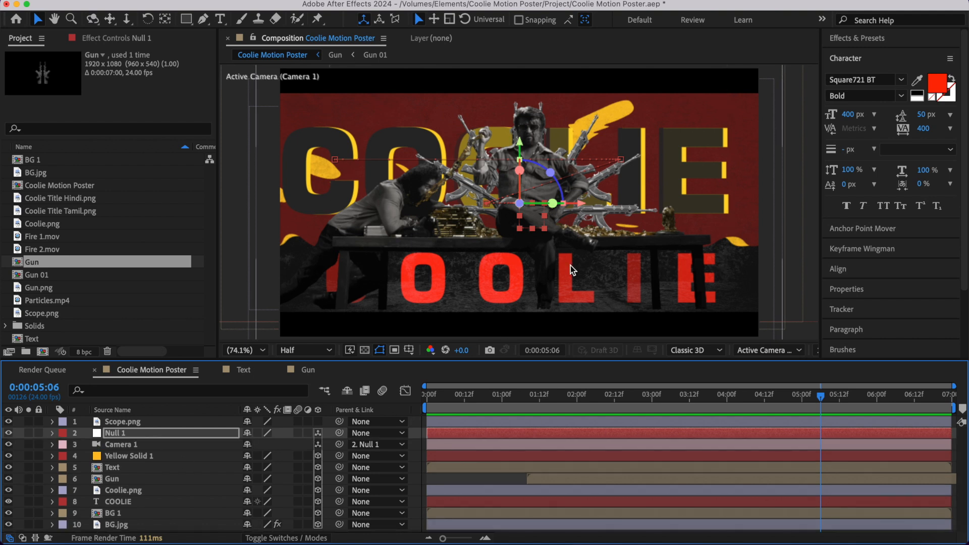
click(693, 524)
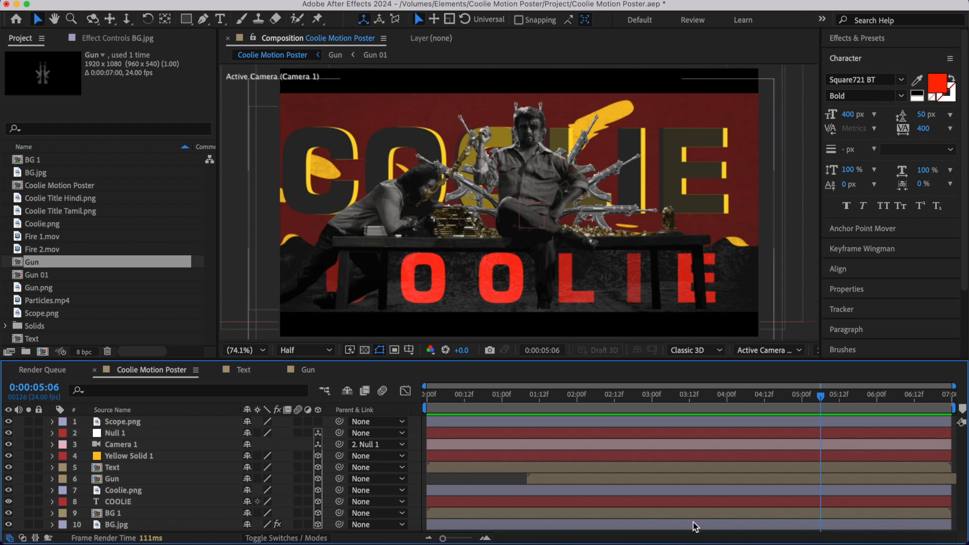
- Compare the Tamil and Hindi title images, then add Coolie Title Tamil.png below Null 1 as a 3D layer centred in the frame
double_click(62, 211)
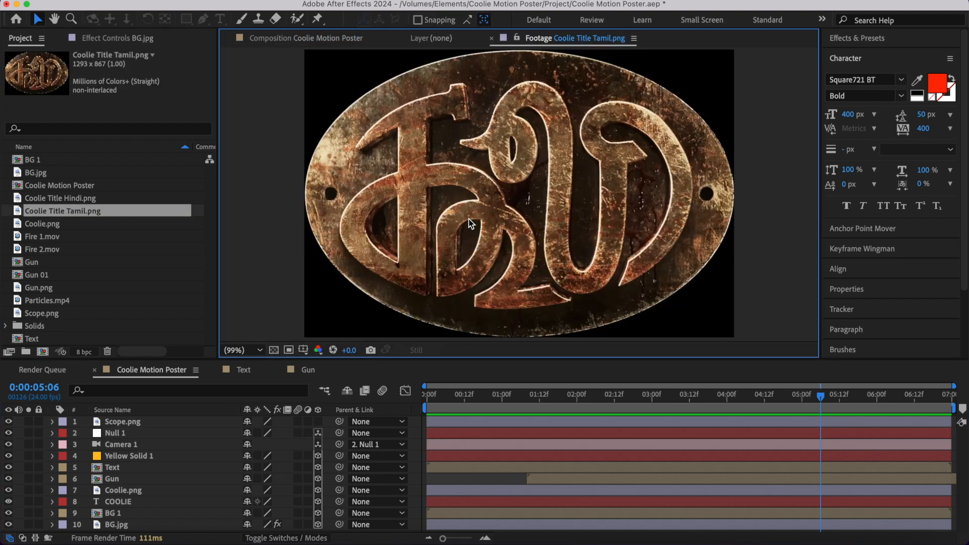
double_click(95, 197)
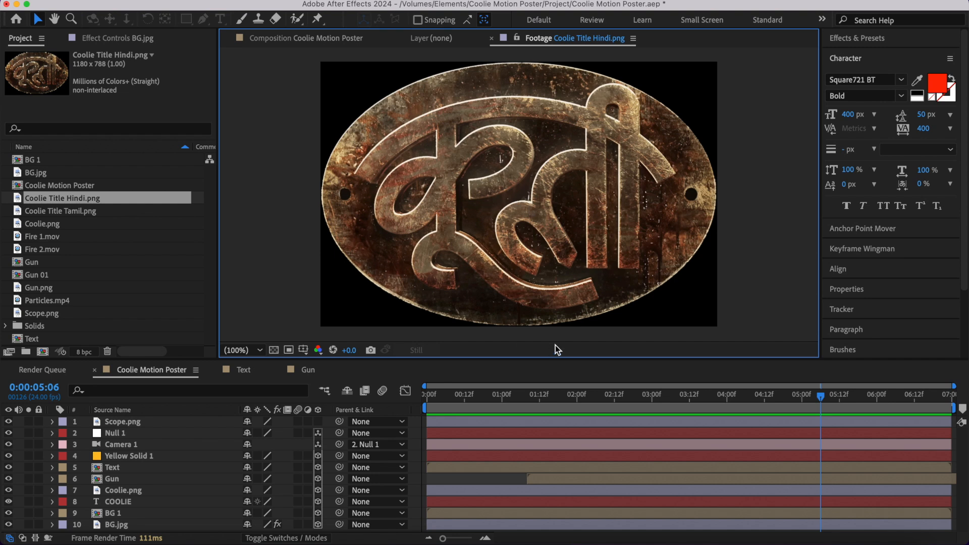
drag(736, 397, 759, 407)
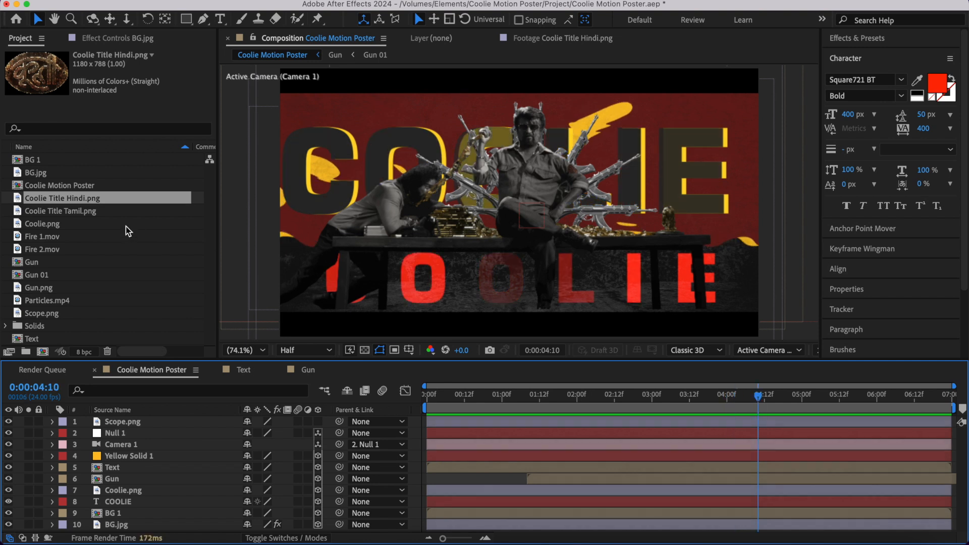
click(91, 211)
drag(75, 212, 148, 441)
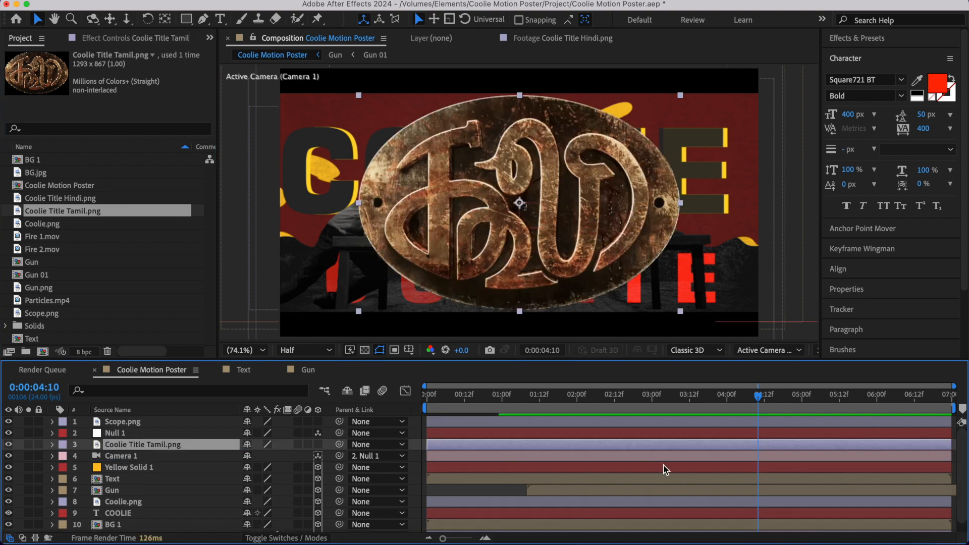
click(318, 445)
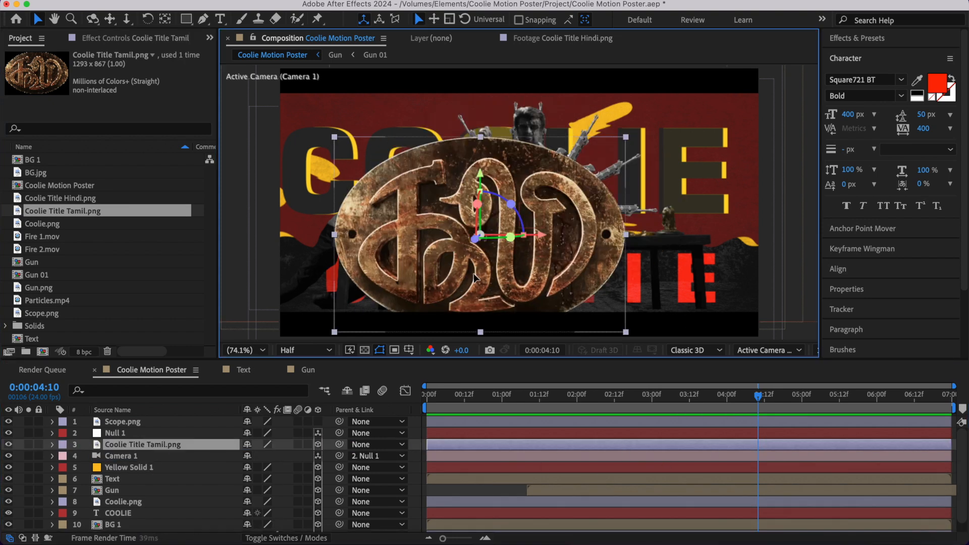
drag(458, 285, 494, 254)
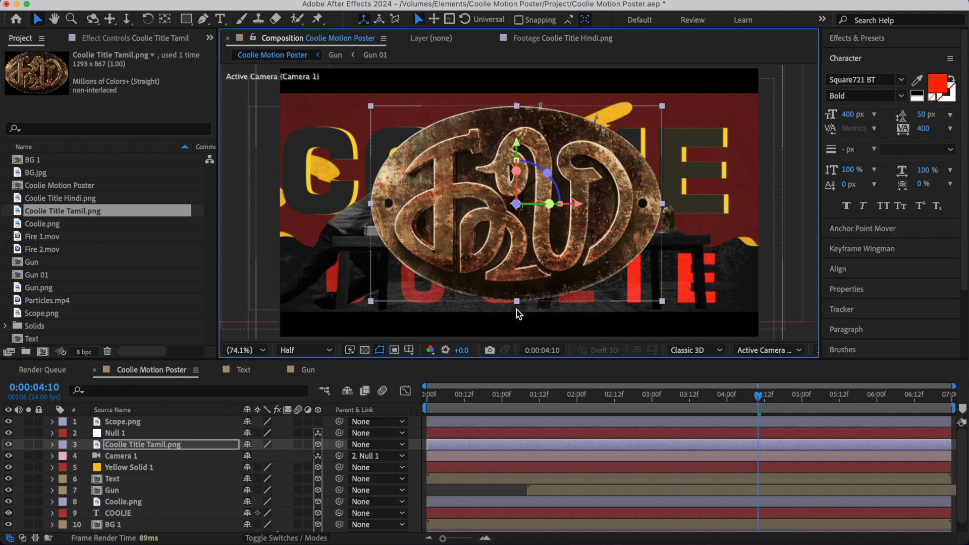
- Reveal Null 1's Position keyframes and hide the Coolie Title Tamil.png layer
click(590, 433)
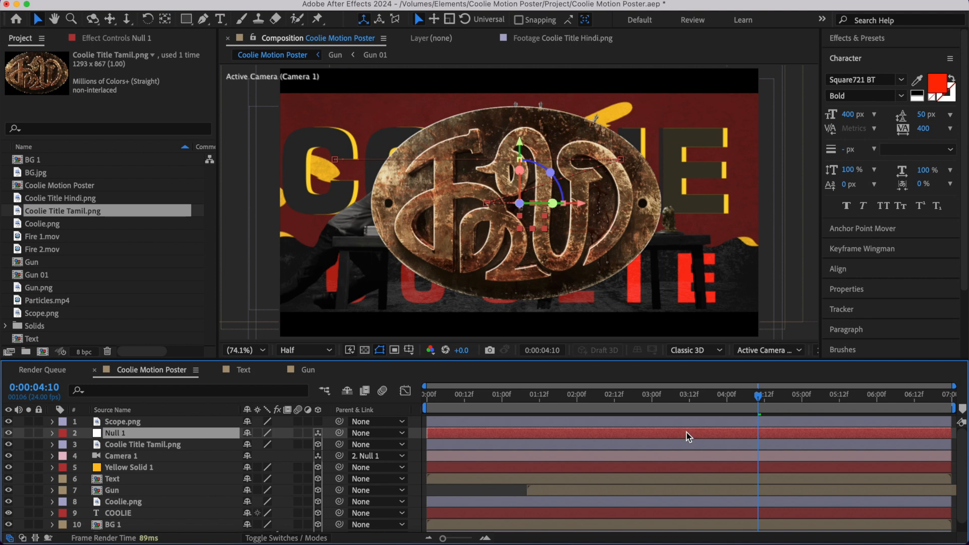
key(p)
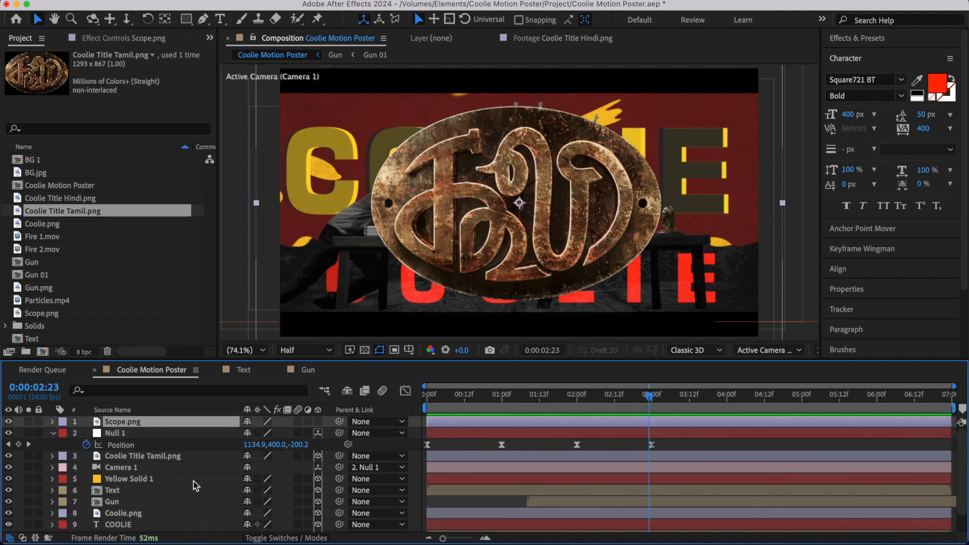
click(145, 456)
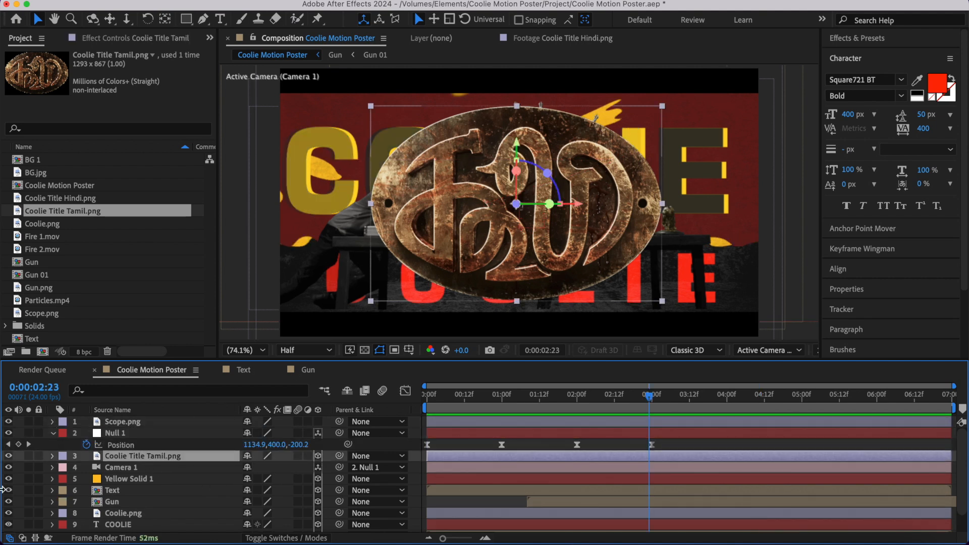
click(9, 456)
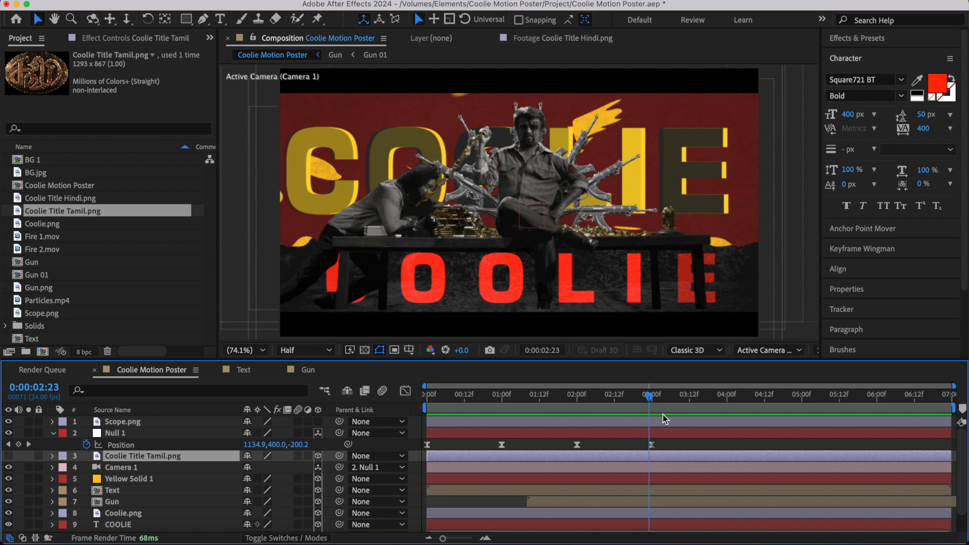
- Preview the camera move around 0:00:03:00 and add a Null 1 Position keyframe at 0:00:03:10 that holds the current position
key(space)
click(563, 402)
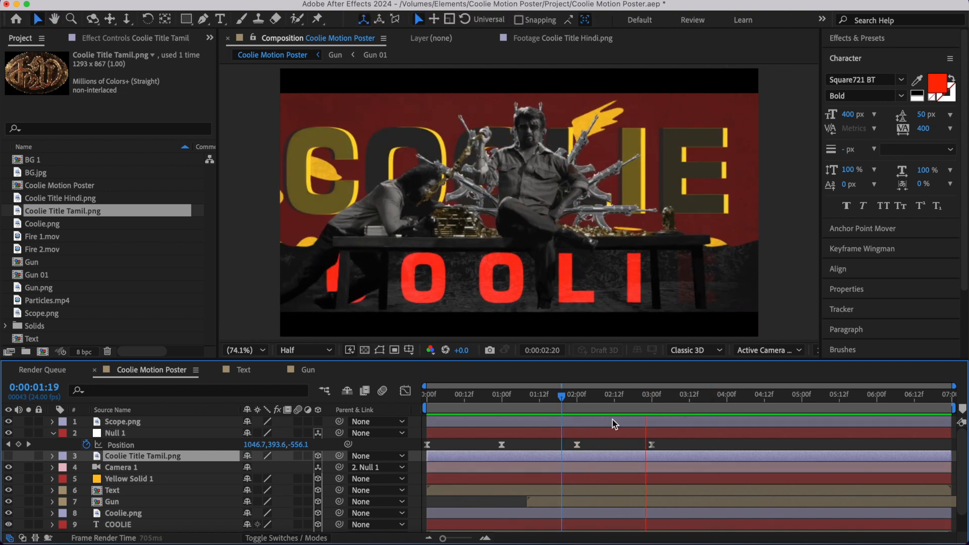
key(space)
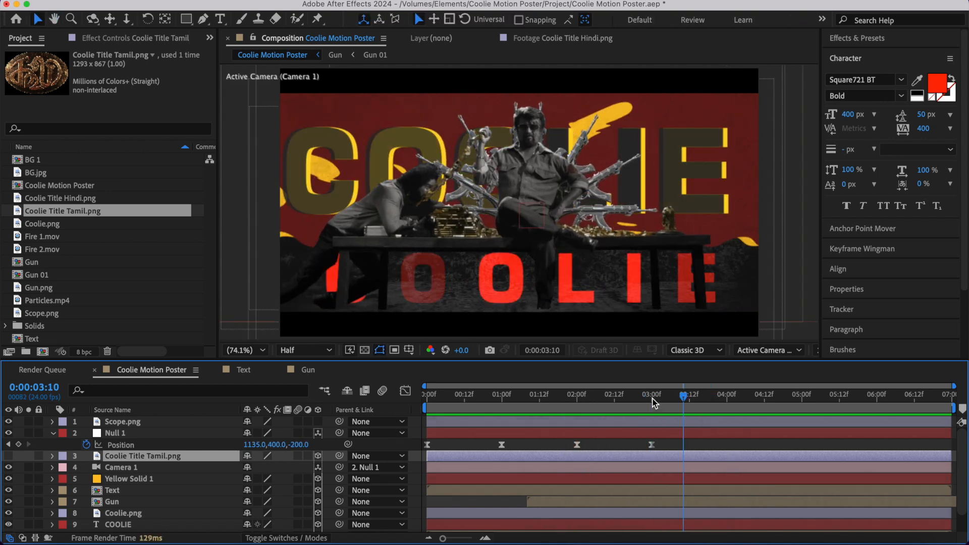
click(19, 444)
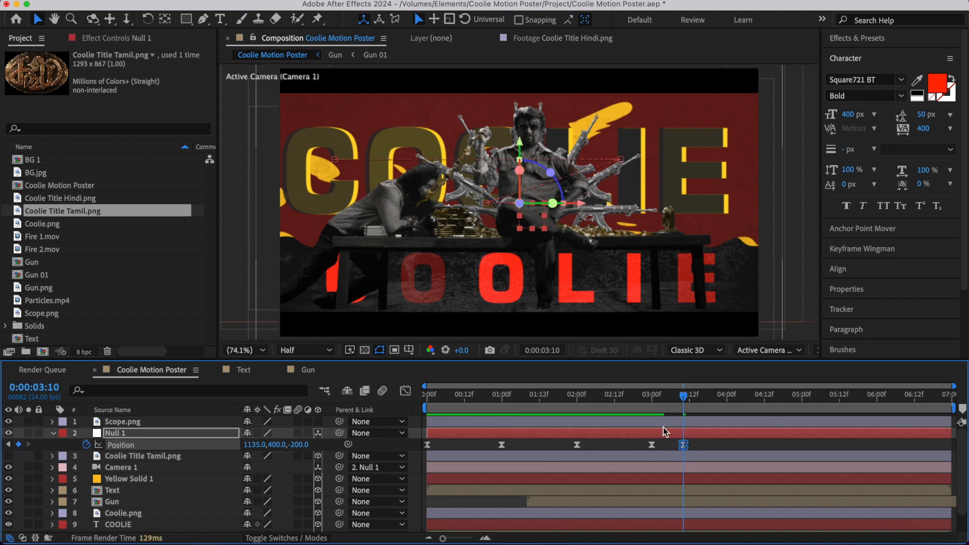
- Add a Null 1 Position keyframe just after 0:00:04:00 with Z at -1500 and preview the camera pull-back
click(604, 398)
key(space)
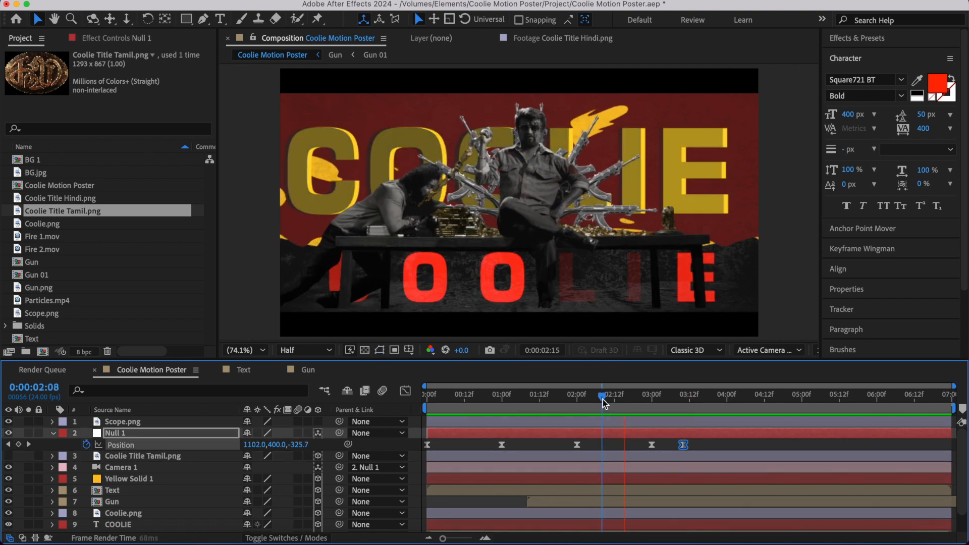
key(space)
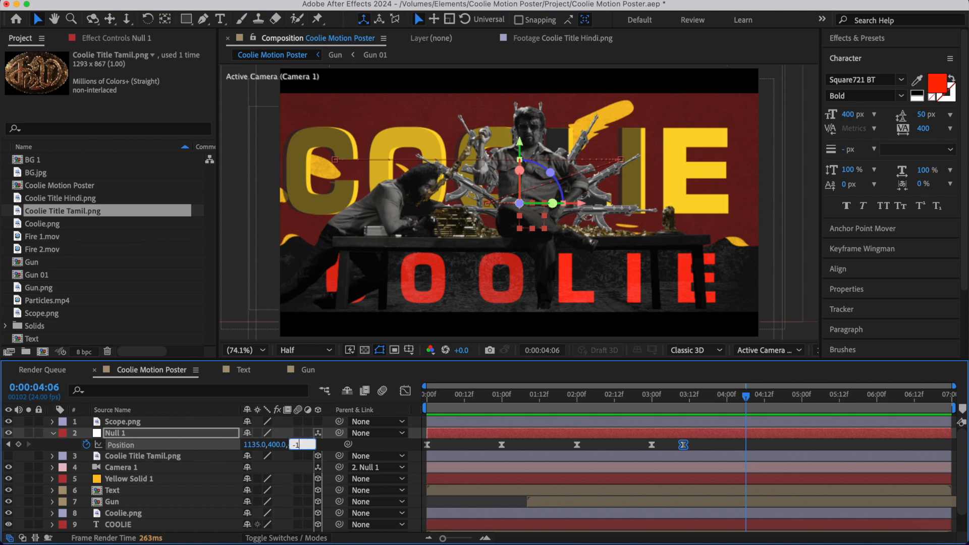
click(681, 396)
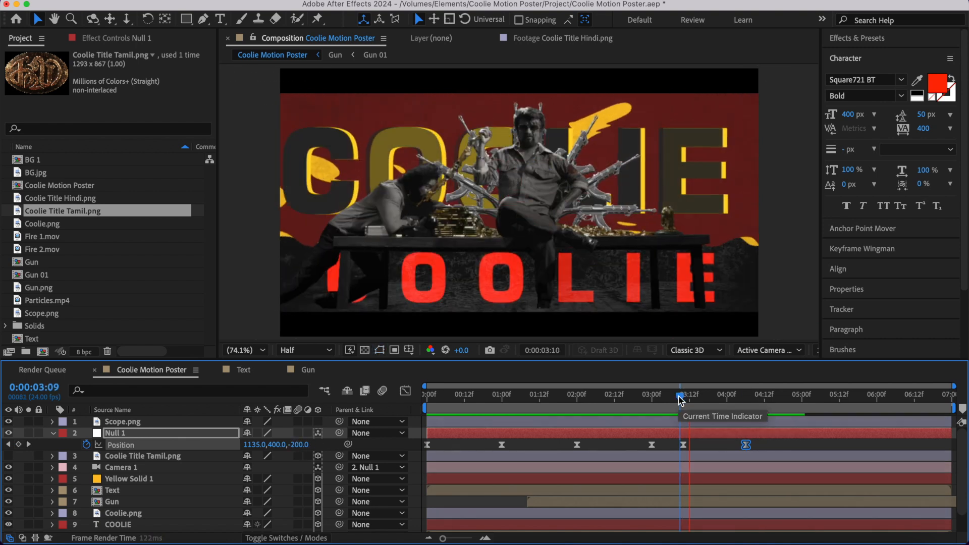
key(space)
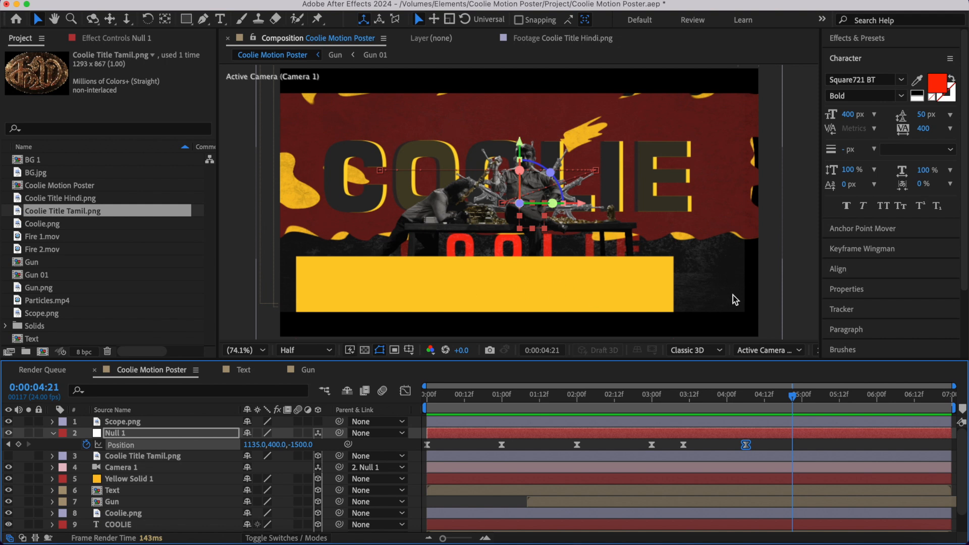
- Widen the Yellow Solid 1 layer to fill the frame by setting only its horizontal scale to 168%
click(145, 481)
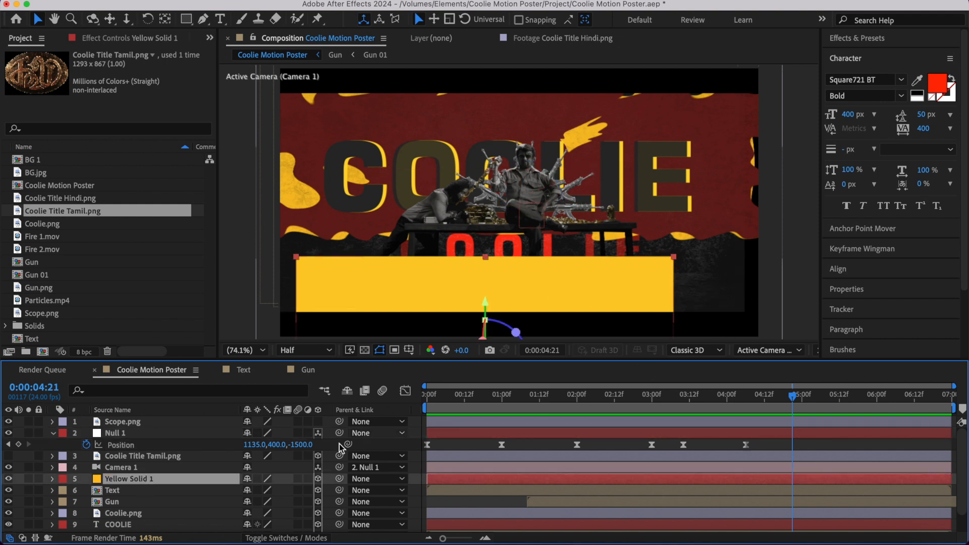
key(s)
drag(272, 490, 318, 501)
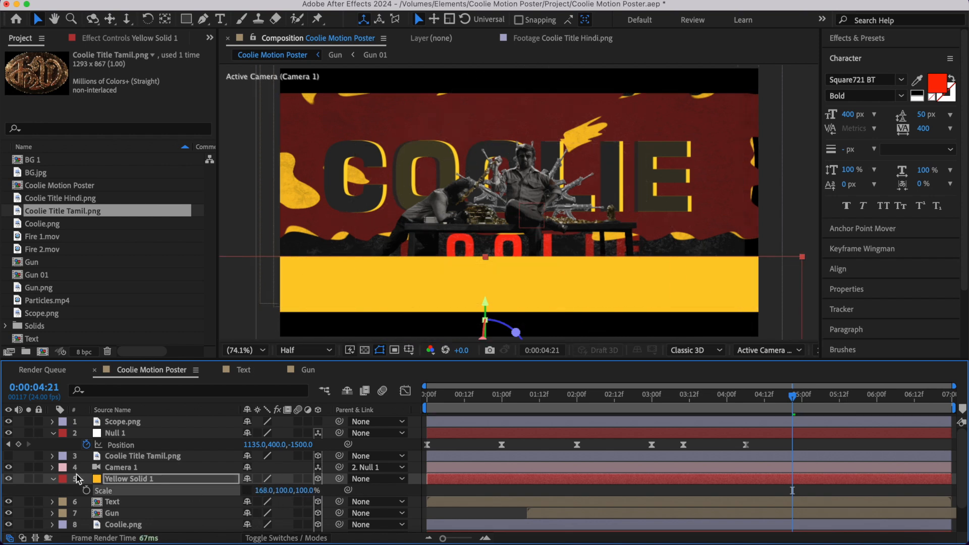
- Scale the BG 1 layer up to 499% and shift it slightly upward so it covers the wider camera view
click(51, 481)
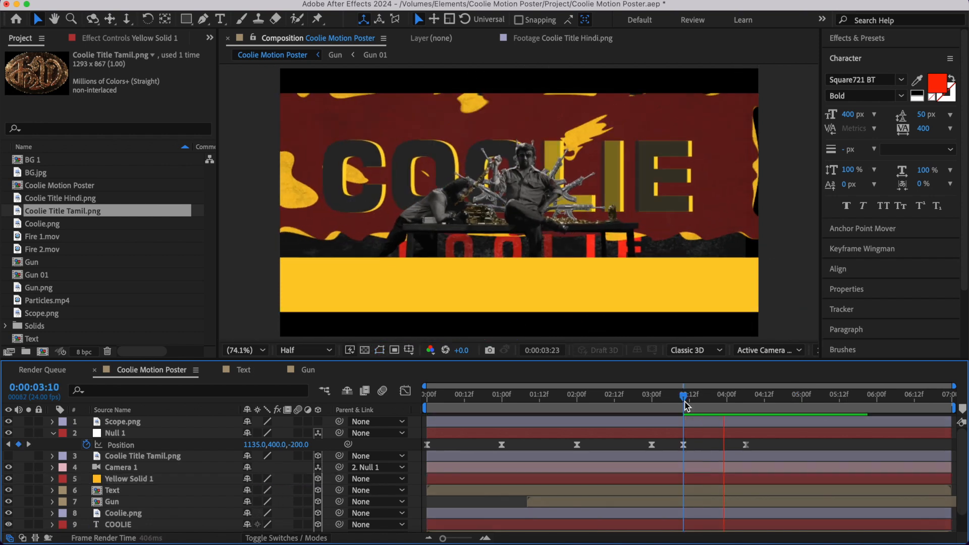
key(space)
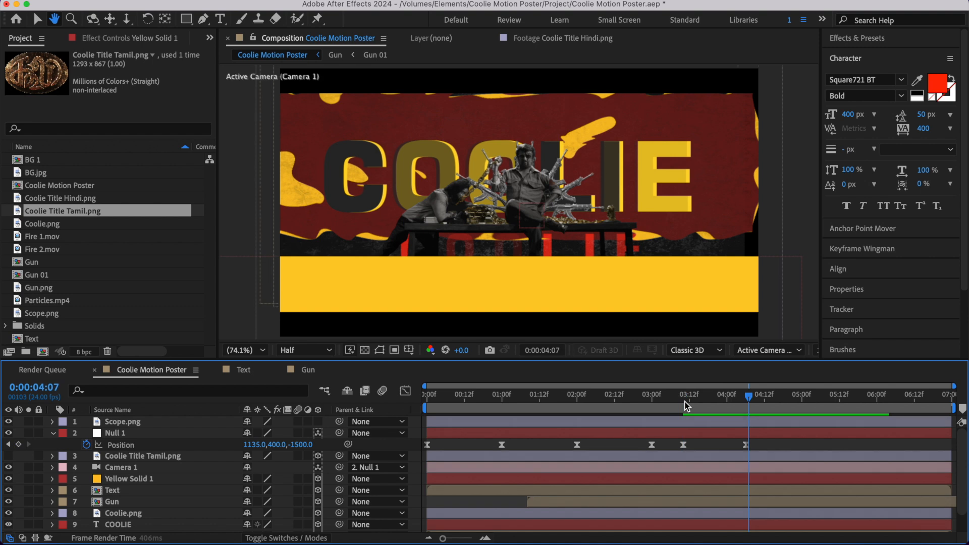
scroll(232, 487, down, 2)
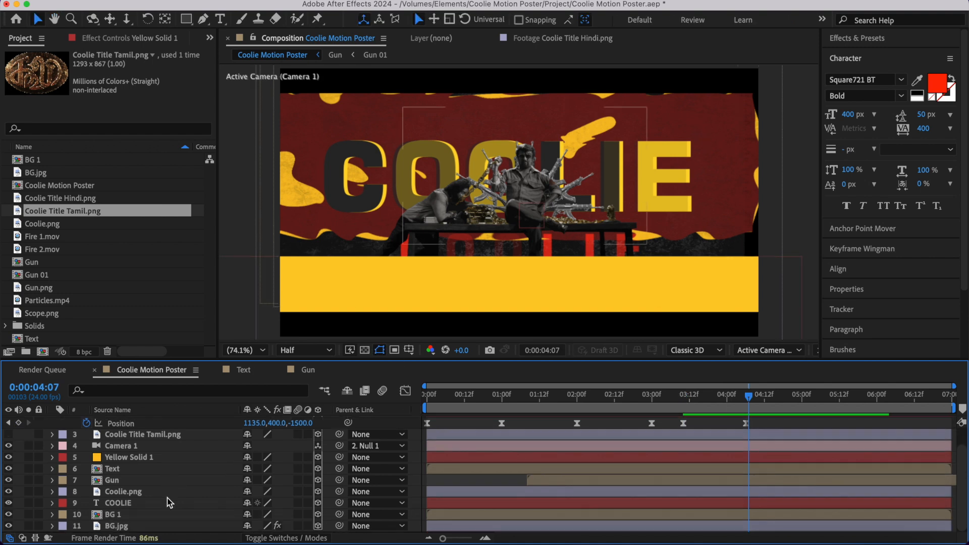
click(169, 515)
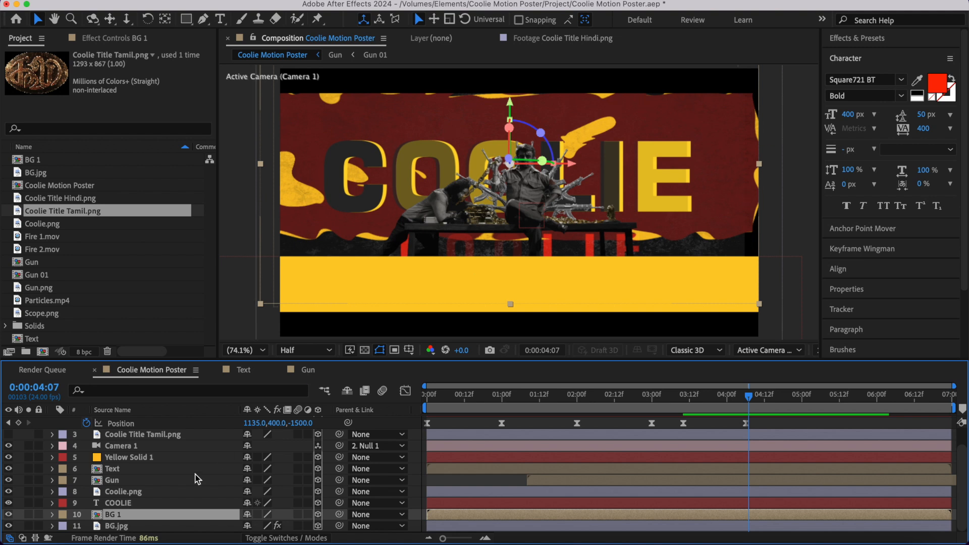
key(s)
drag(263, 515, 284, 514)
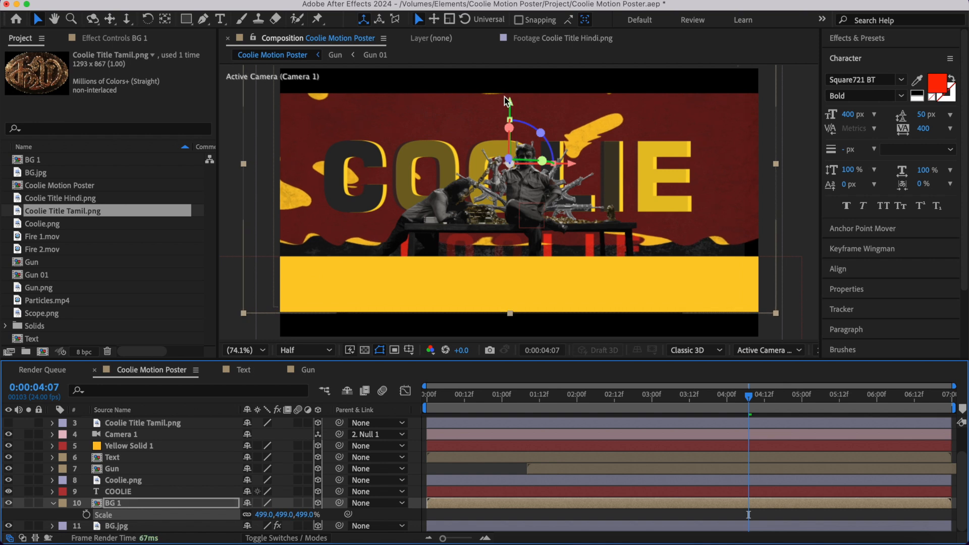
drag(508, 101, 508, 94)
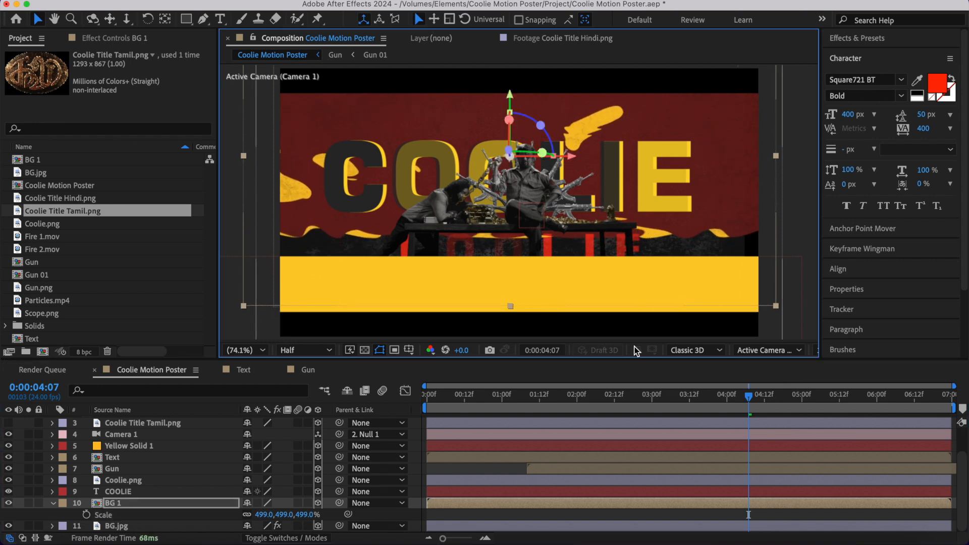
- Preview the camera pull-back from about 0:00:03:17 and again from 0:00:02:15 to check the background coverage
click(518, 467)
click(705, 394)
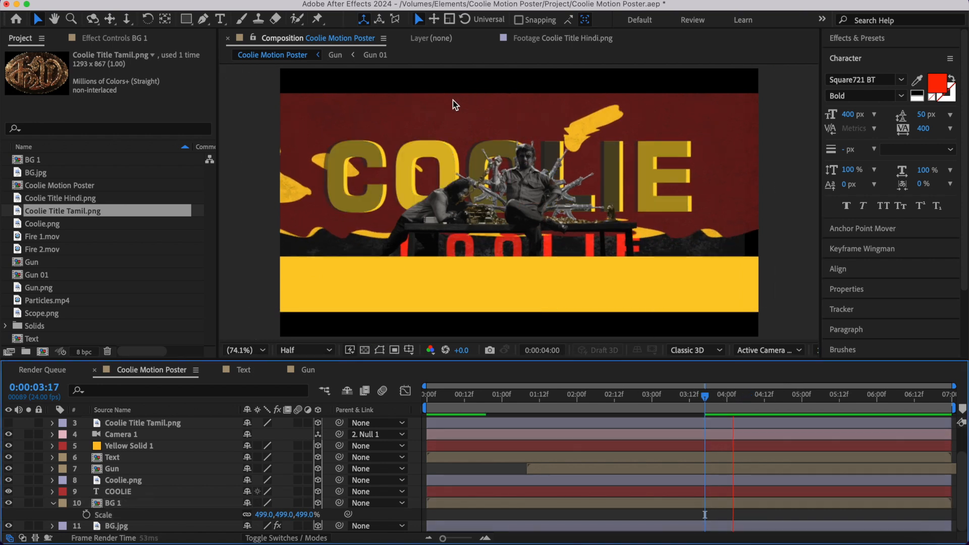
key(space)
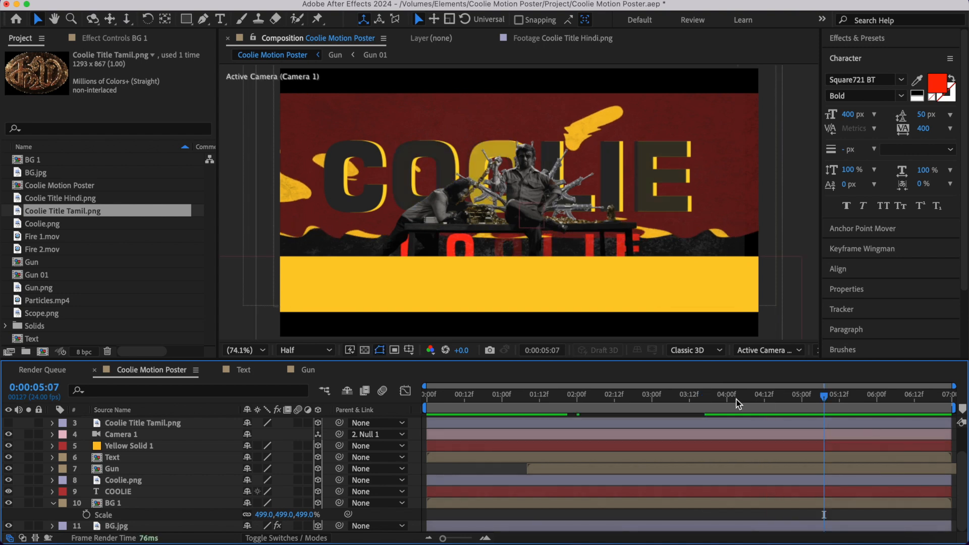
drag(738, 402, 625, 417)
key(space)
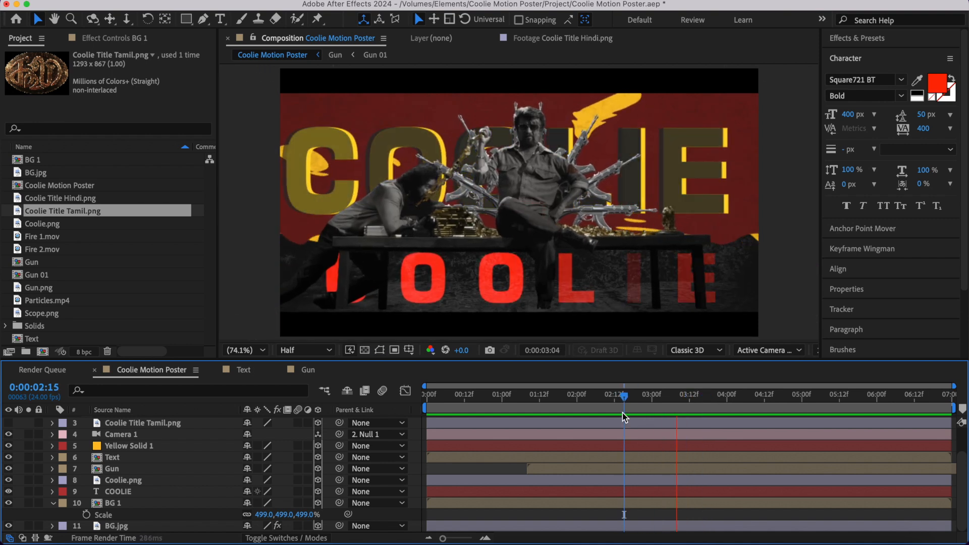
key(space)
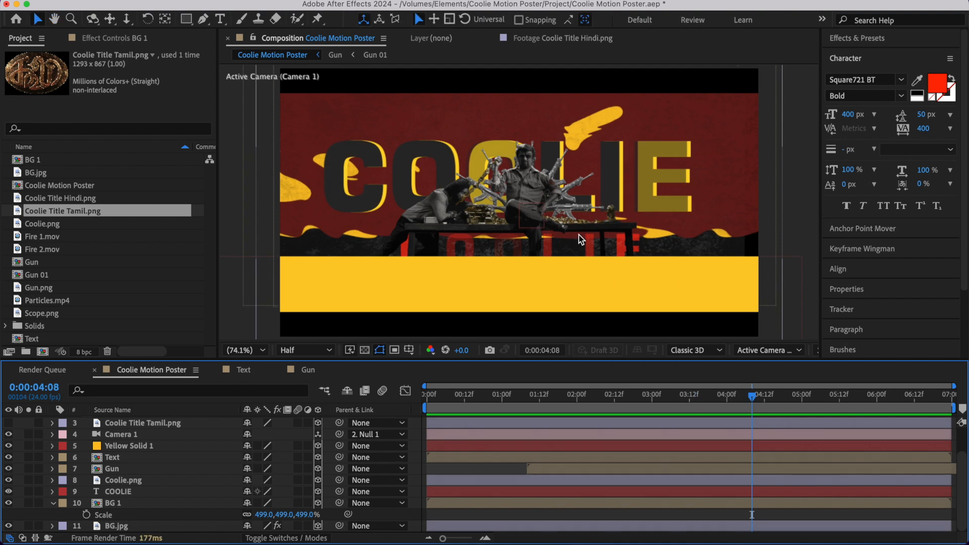
- Show the Coolie Title Tamil.png layer and use Null 1's Position keyframes to park the playhead at 0:00:03:10
scroll(726, 426, up, 2)
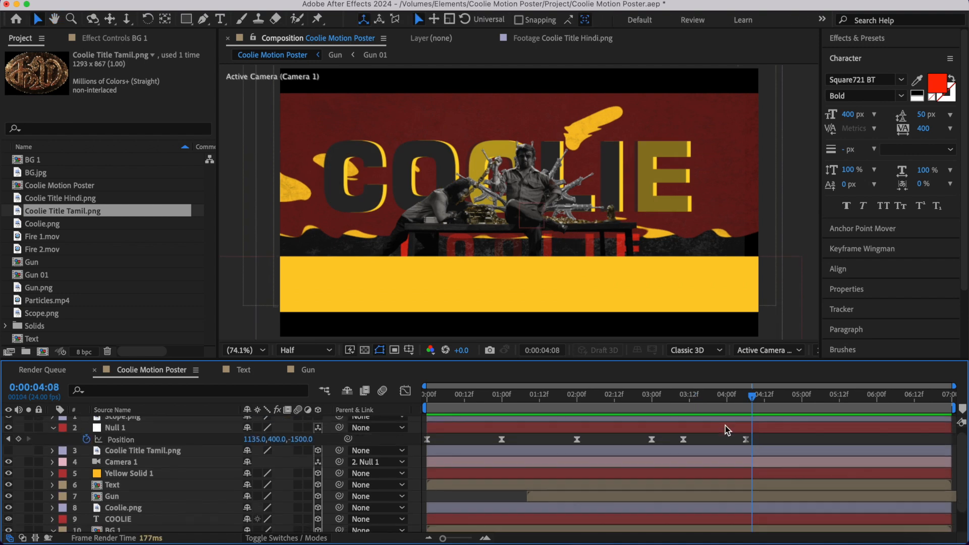
click(52, 433)
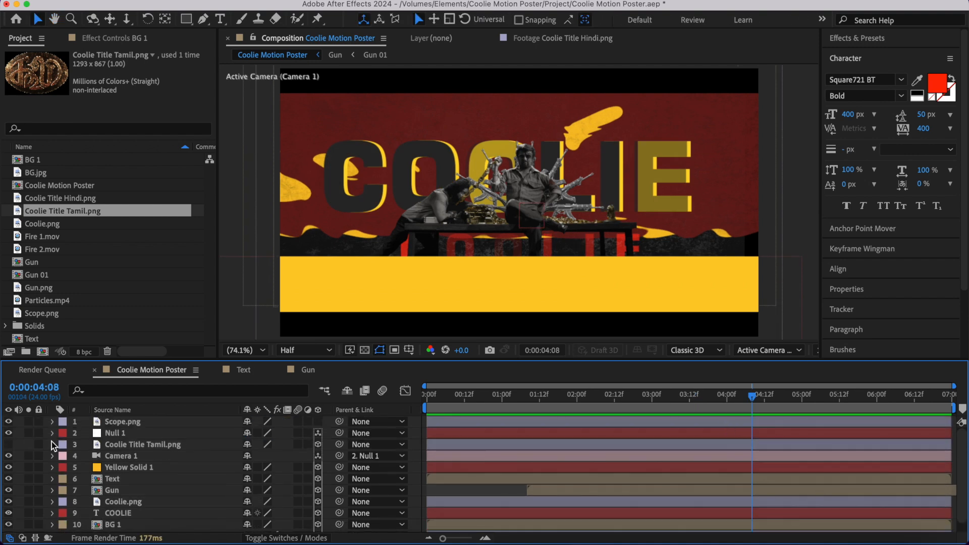
click(9, 445)
click(708, 435)
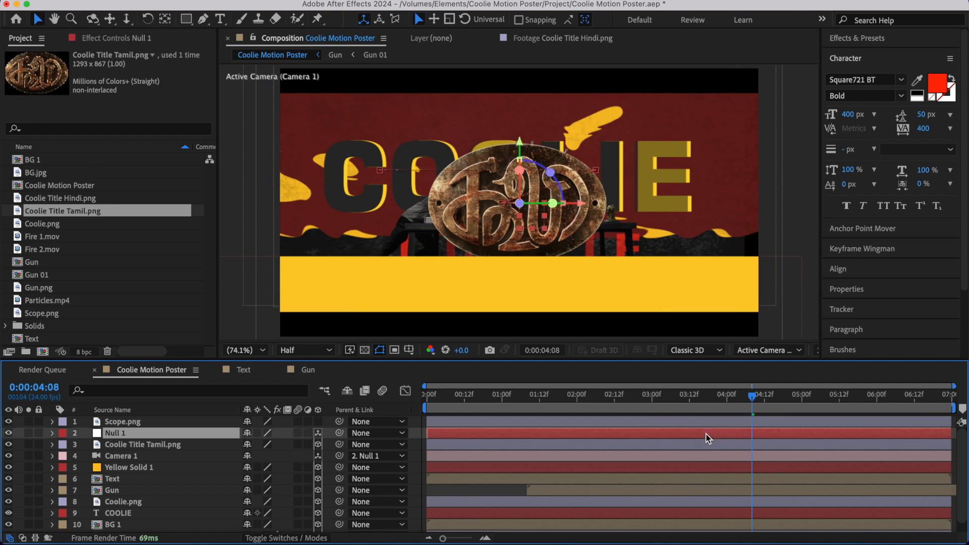
key(p)
click(747, 400)
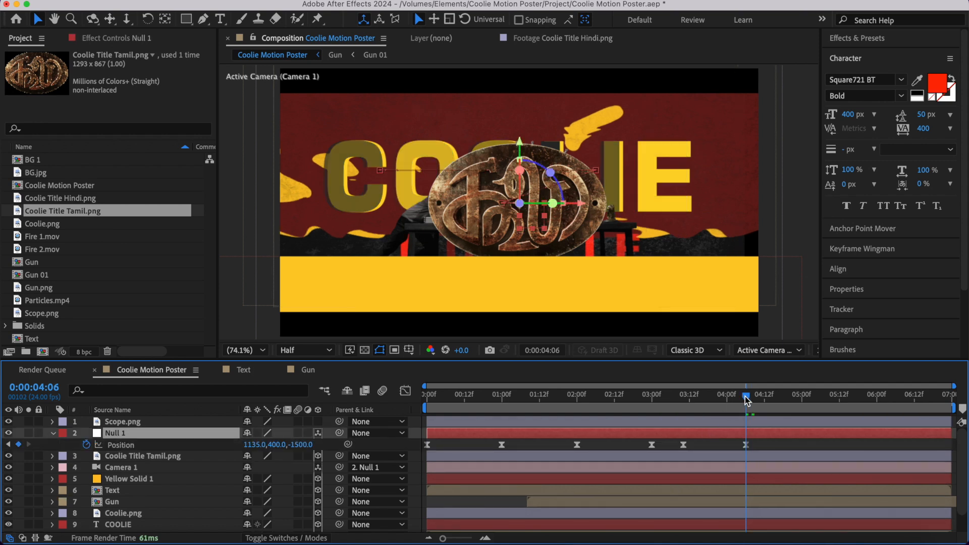
click(682, 406)
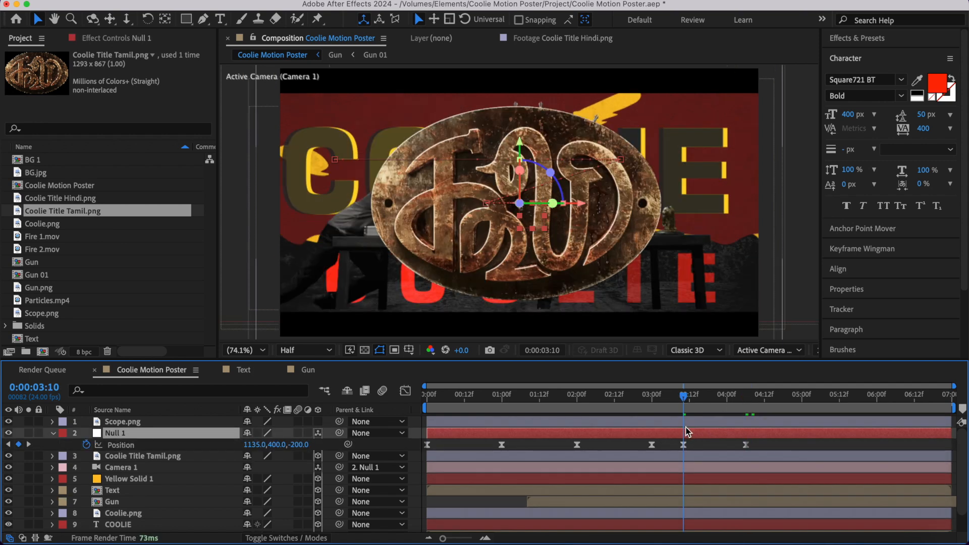
- Set the Coolie Title Tamil.png layer's Z position to -2090 and trim its start to 0:00:03:10
click(53, 433)
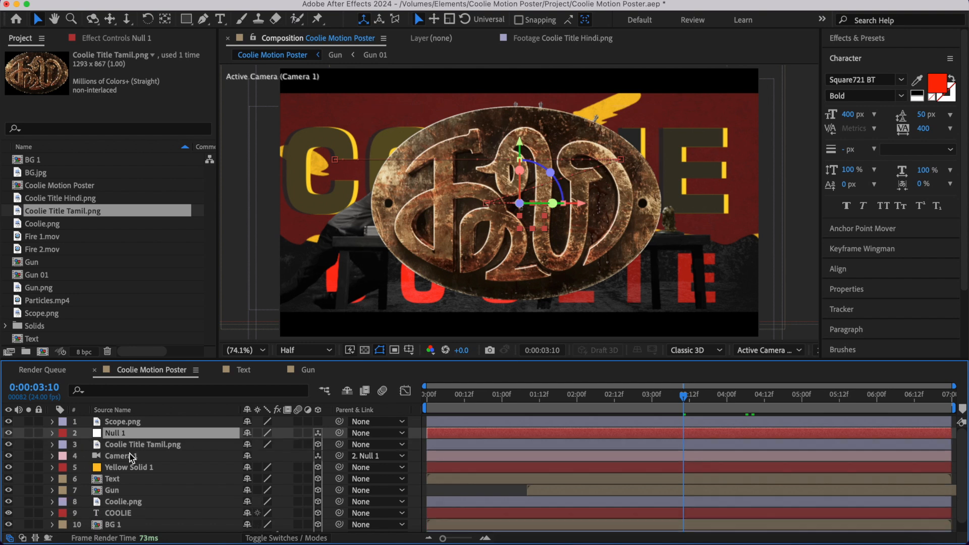
click(156, 446)
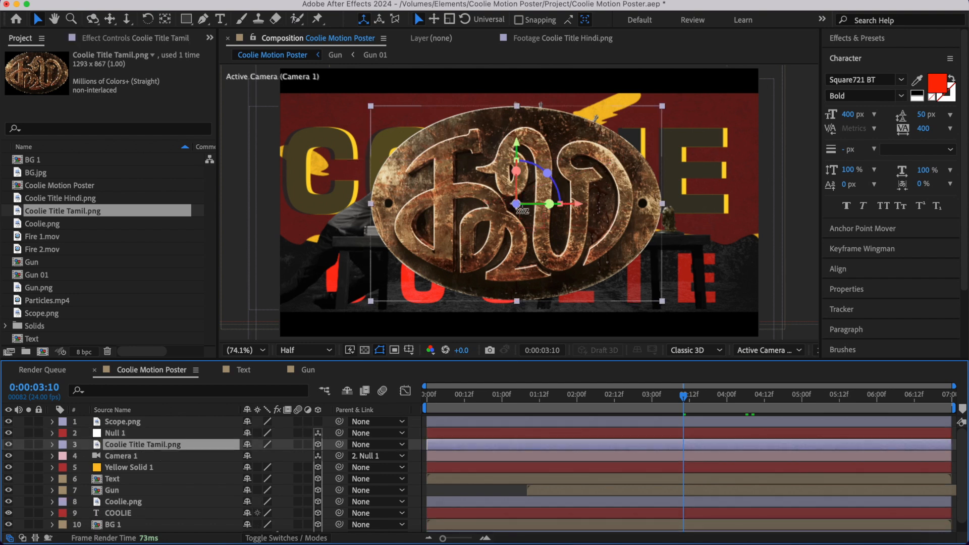
key(p)
drag(295, 457, 177, 459)
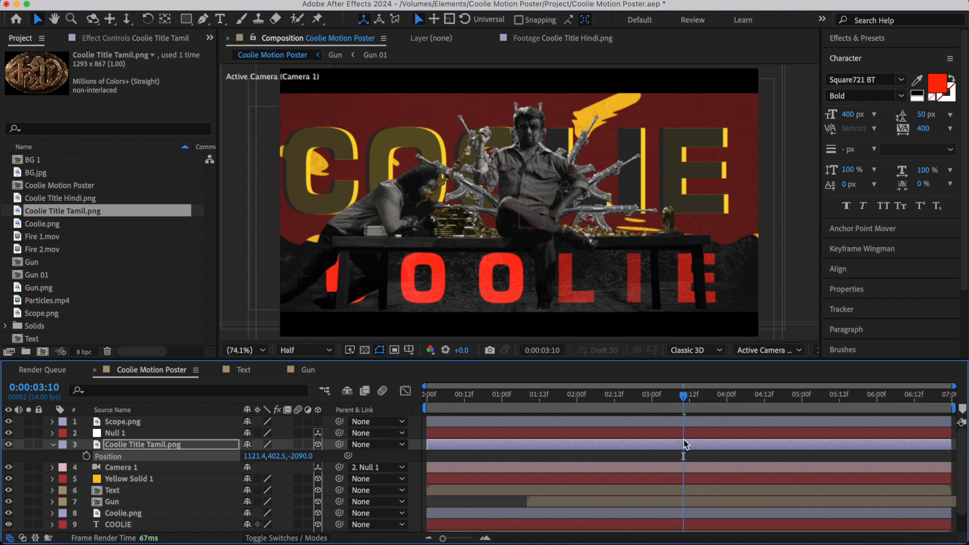
key(alt+bracketleft)
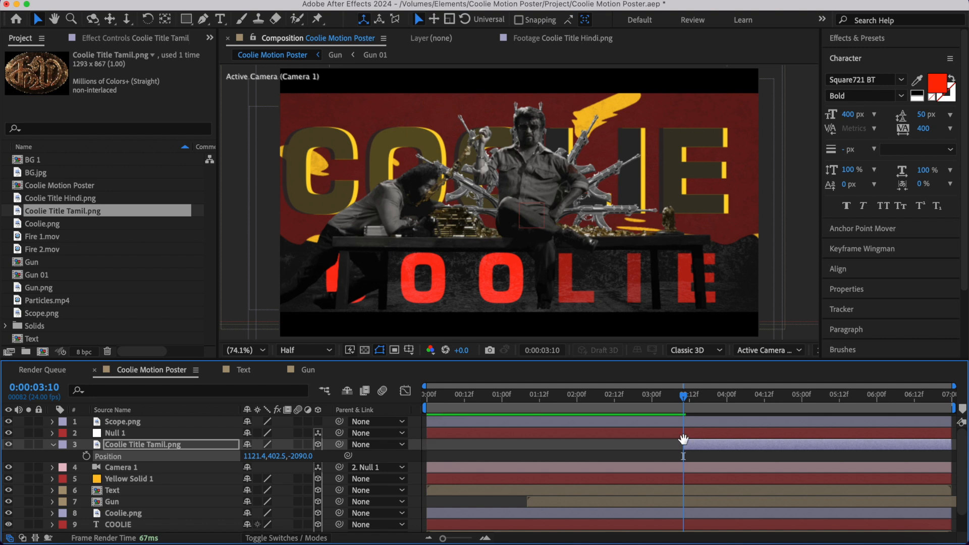
- Preview the title's reveal and scale the Coolie Title Tamil.png layer down to 60%
key(space)
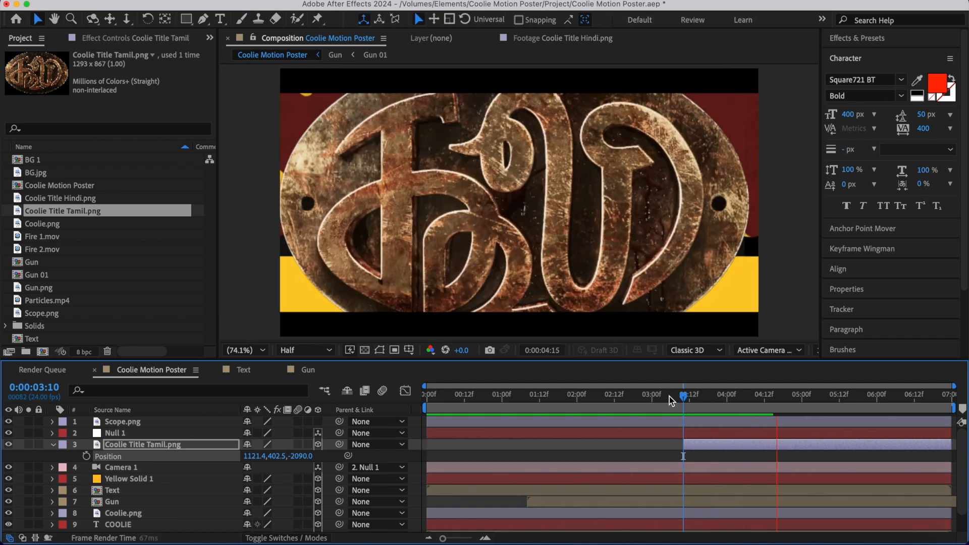
click(669, 399)
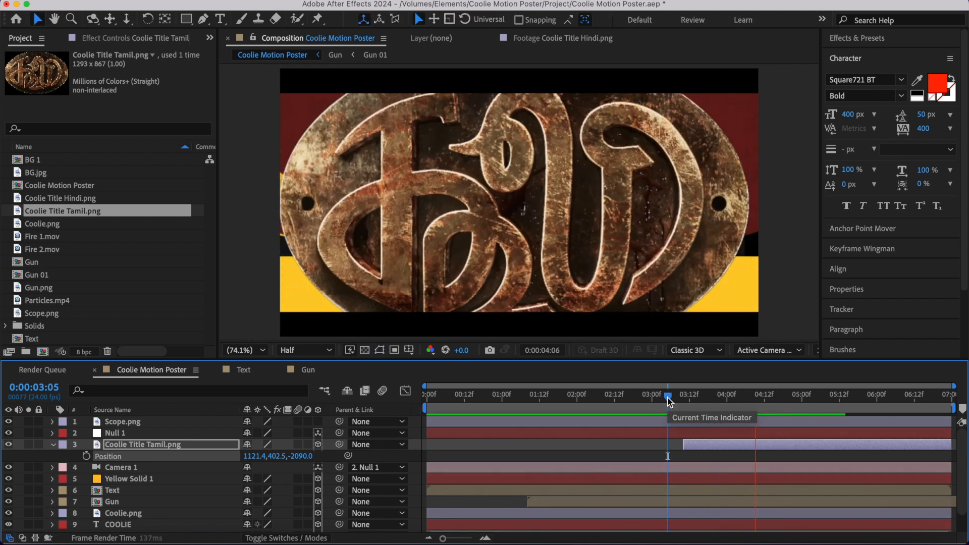
key(space)
key(s)
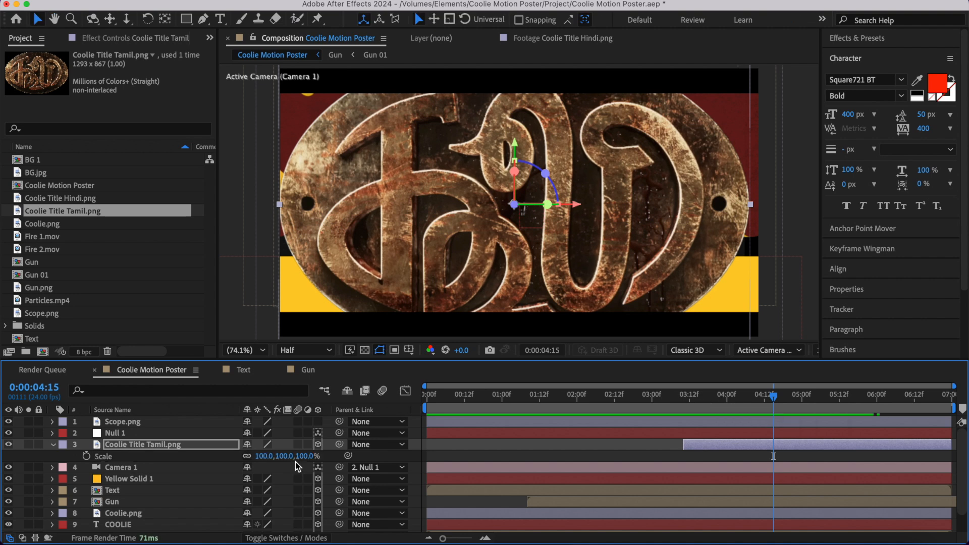
drag(309, 457, 282, 456)
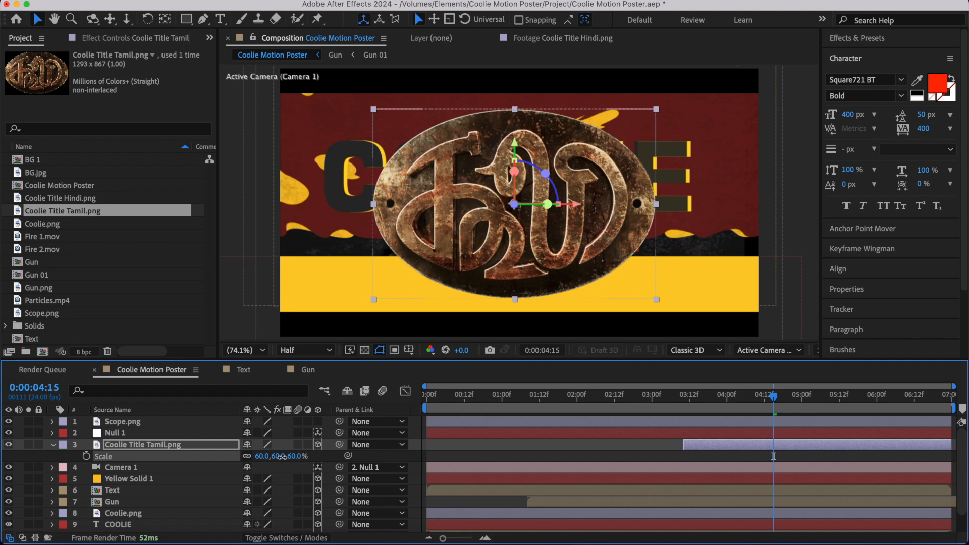
click(693, 402)
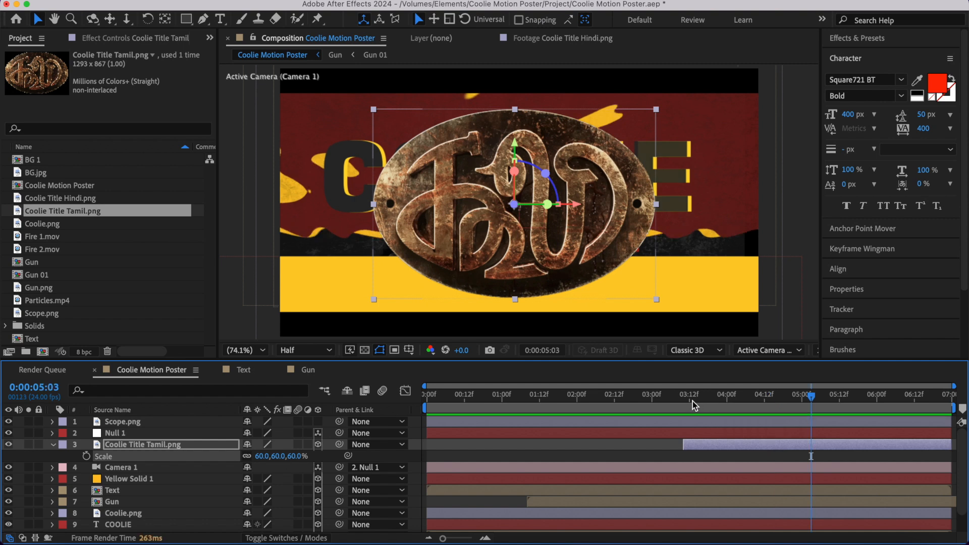
- Add Y Rotation keyframes at 0° to the Tamil title at 0:00:03:10 and at Null 1's final Position keyframe, 0:00:04:06
mouse_move(694, 403)
mouse_down()
mouse_move(710, 408)
mouse_move(688, 408)
mouse_move(713, 411)
mouse_move(684, 409)
mouse_up()
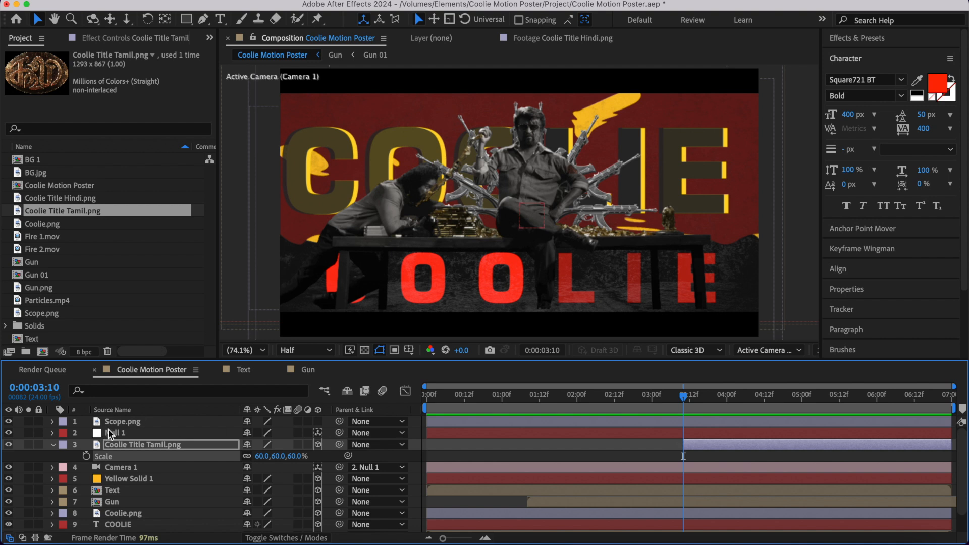
key(r)
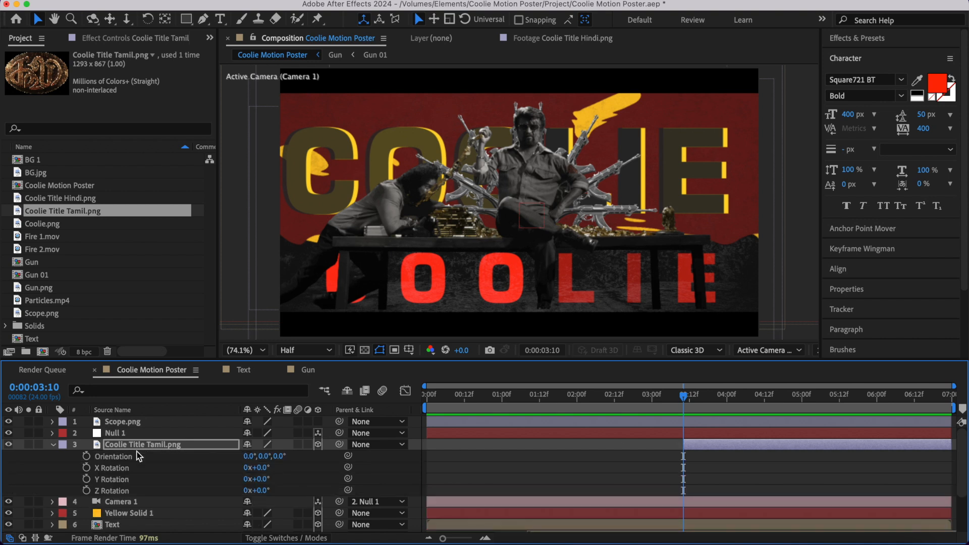
click(87, 479)
click(748, 394)
click(736, 434)
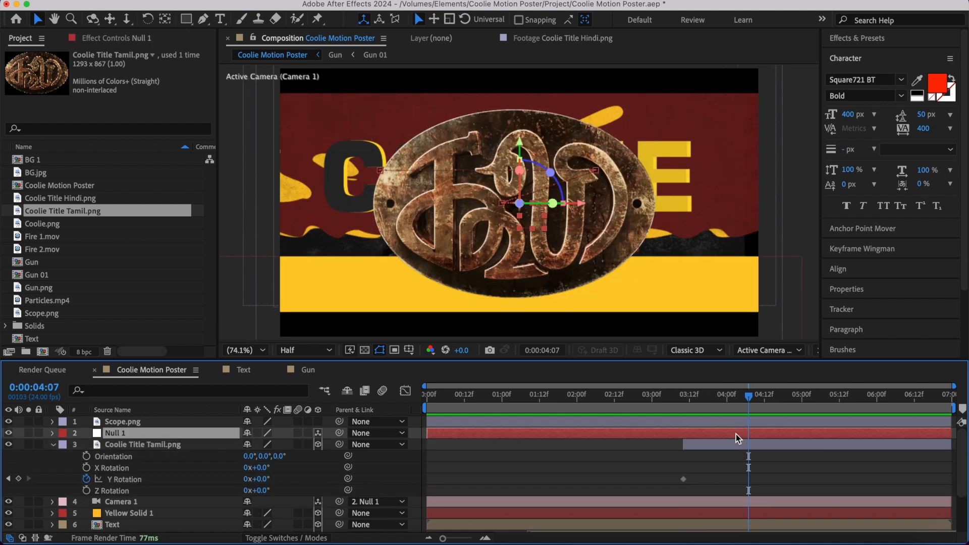
key(p)
click(745, 400)
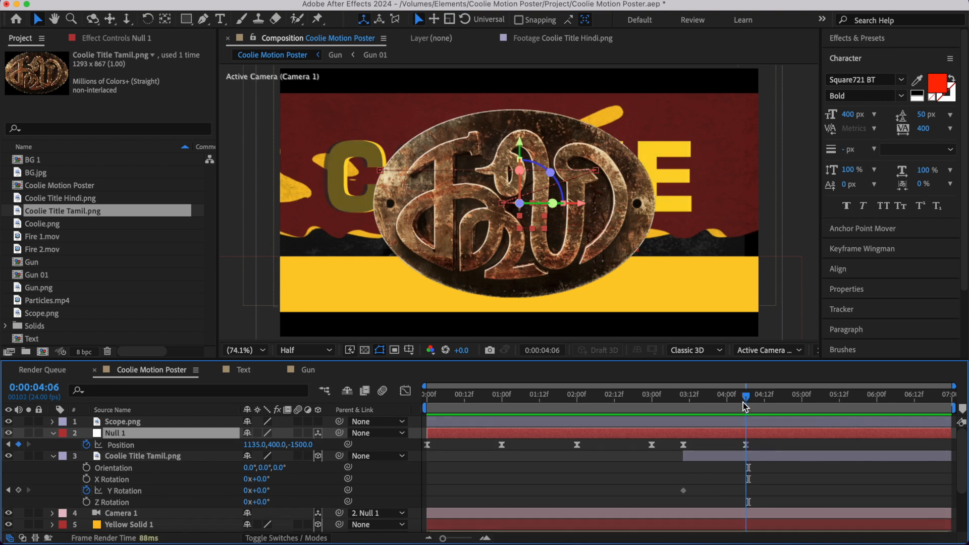
click(19, 490)
- Set the title's Y Rotation keyframe at 0:00:03:10 to -180° and preview the spin
click(693, 401)
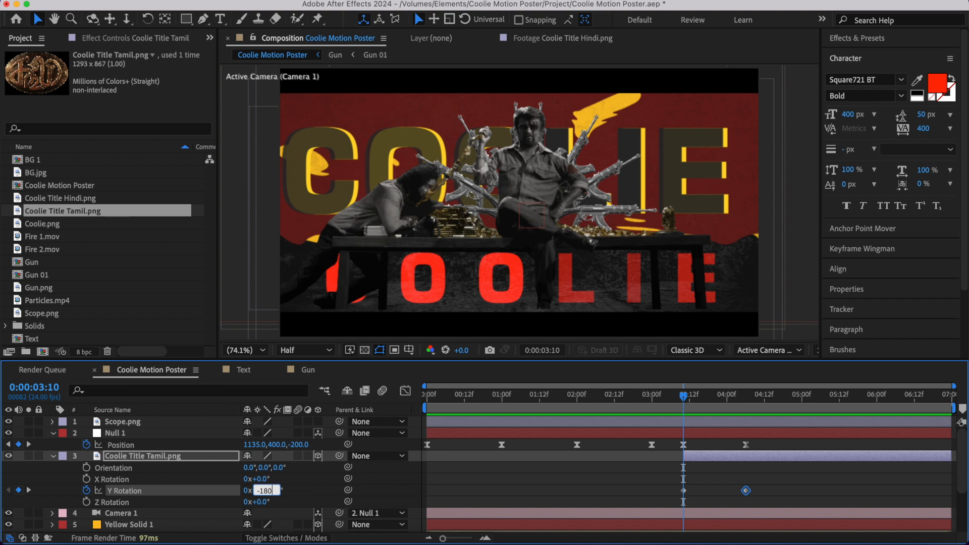
text(-180)
key(Return)
key(space)
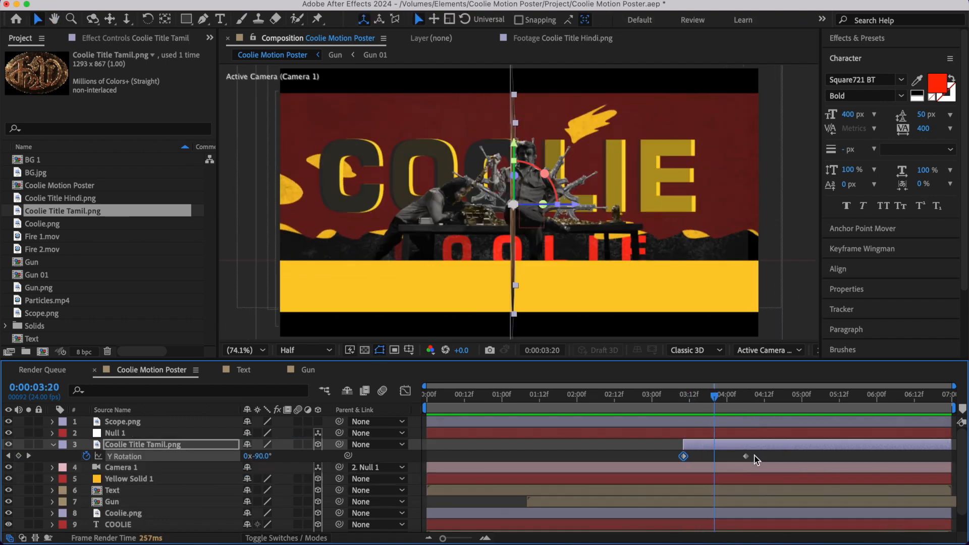
- Apply Easy Ease to both Y Rotation keyframes, reshape the speed graph for a fast start and long slowdown, and preview it
drag(766, 455, 632, 459)
key(F9)
click(406, 392)
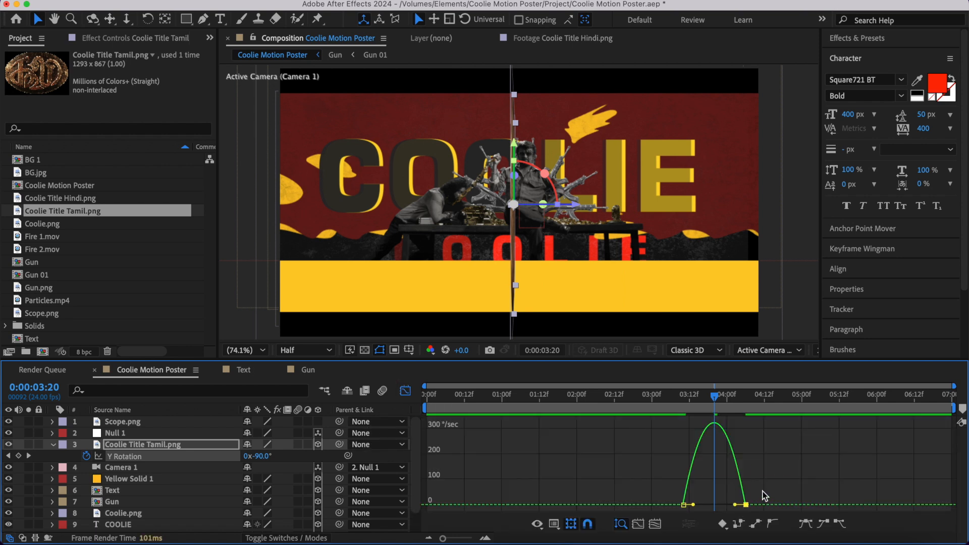
drag(748, 506, 714, 505)
click(662, 393)
key(space)
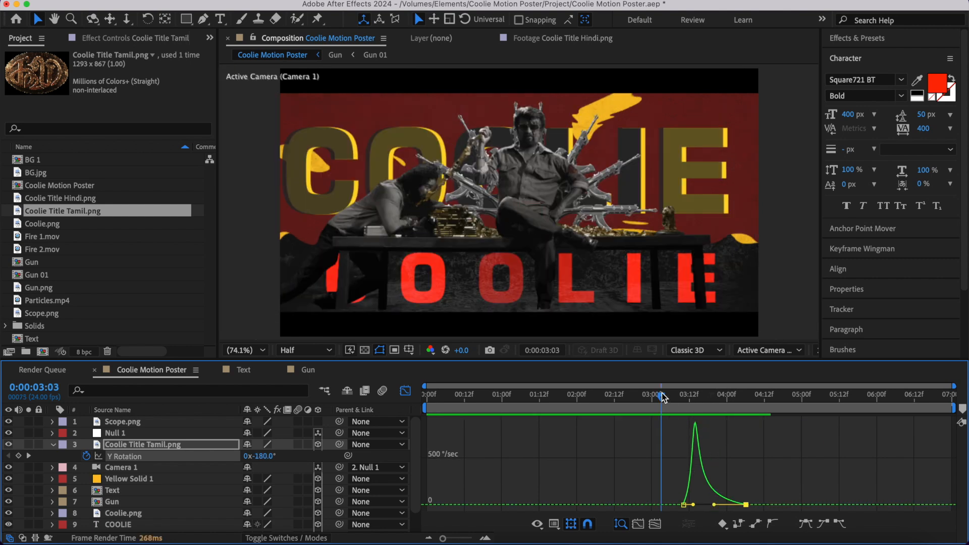
key(space)
key(shift+F3)
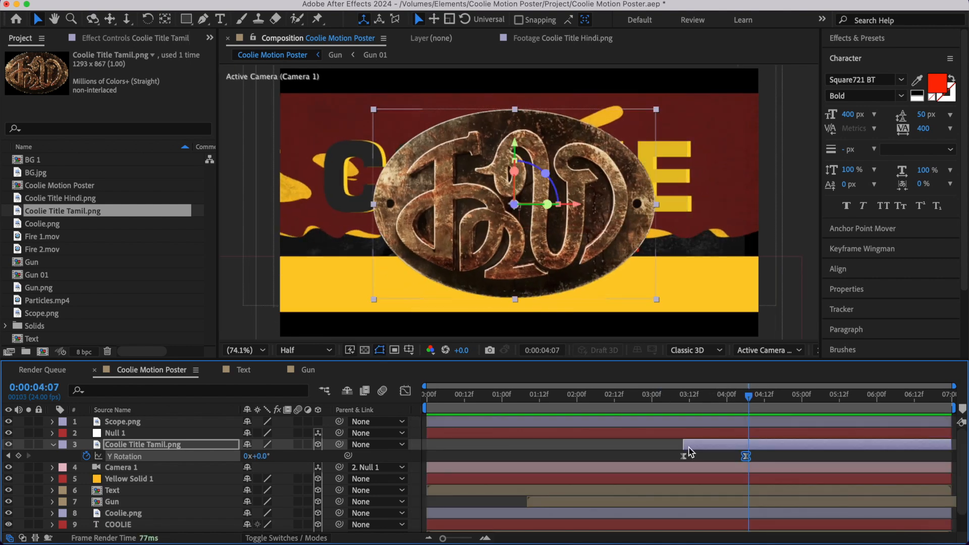
- Shift the Coolie Title Tamil.png layer to start about six frames later, and preview the timing from 0:00:03:05
drag(693, 448, 709, 450)
click(668, 394)
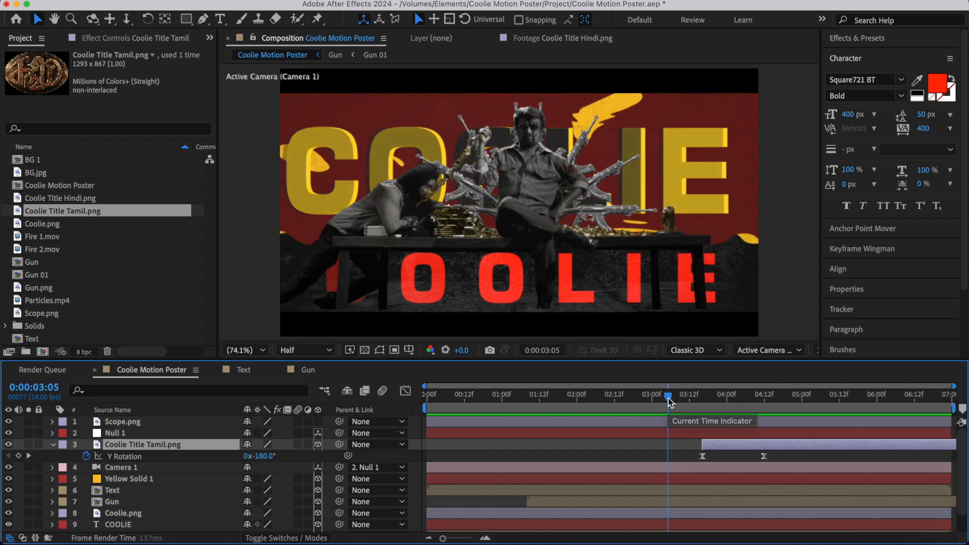
key(space)
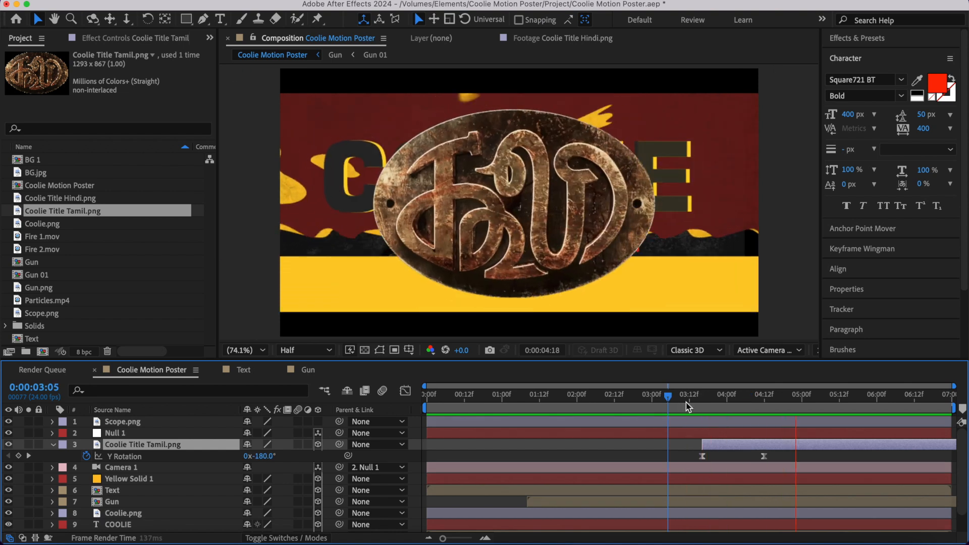
- Bring the Coolie Title Tamil.png layer closer to the camera with a Z Position of -2965 and preview it
key(space)
click(669, 403)
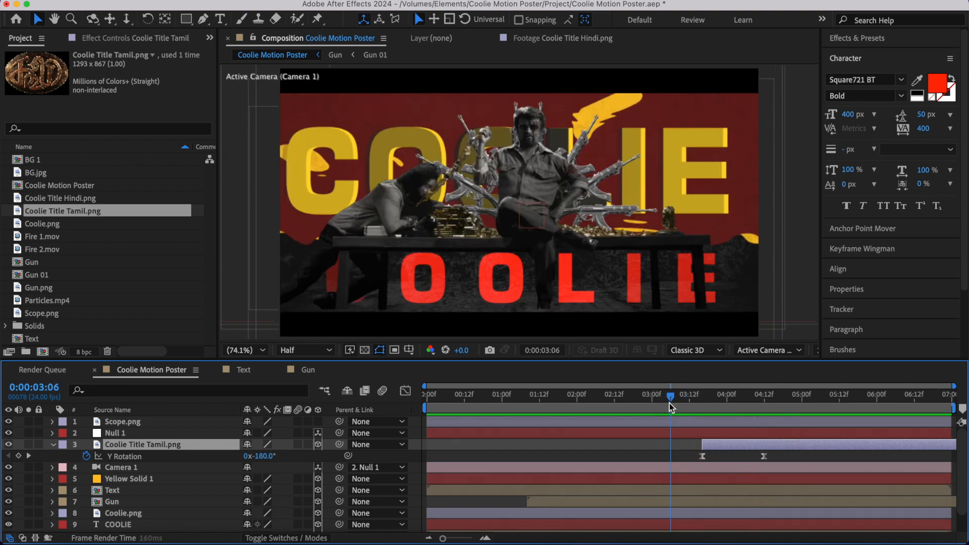
key(k)
key(p)
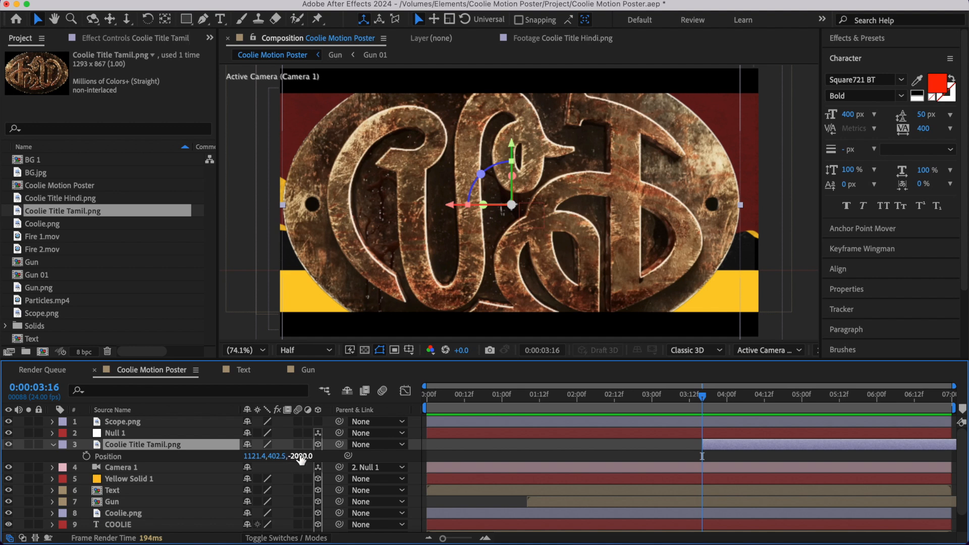
mouse_move(301, 458)
mouse_down()
mouse_move(275, 481)
mouse_move(298, 458)
mouse_move(278, 458)
mouse_move(305, 453)
mouse_up()
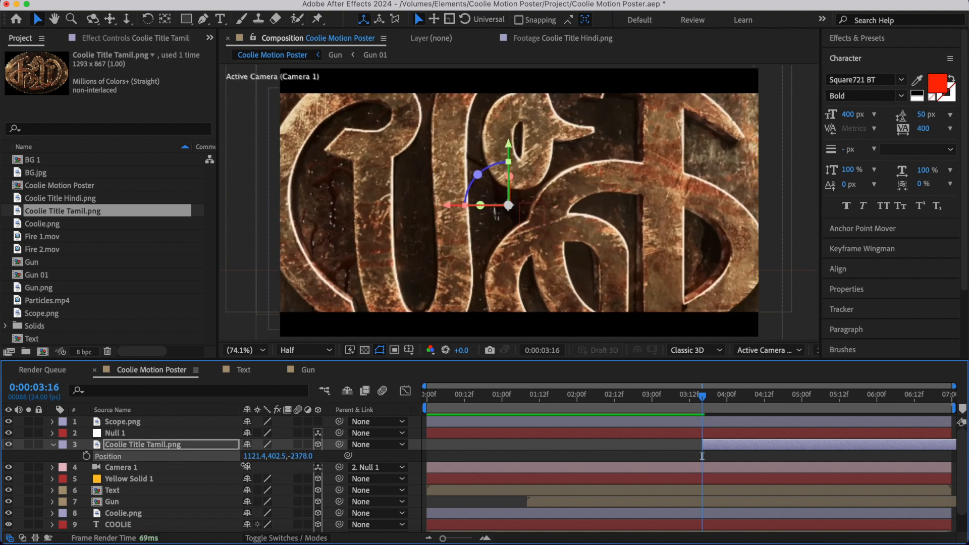
drag(245, 466, 131, 469)
key(space)
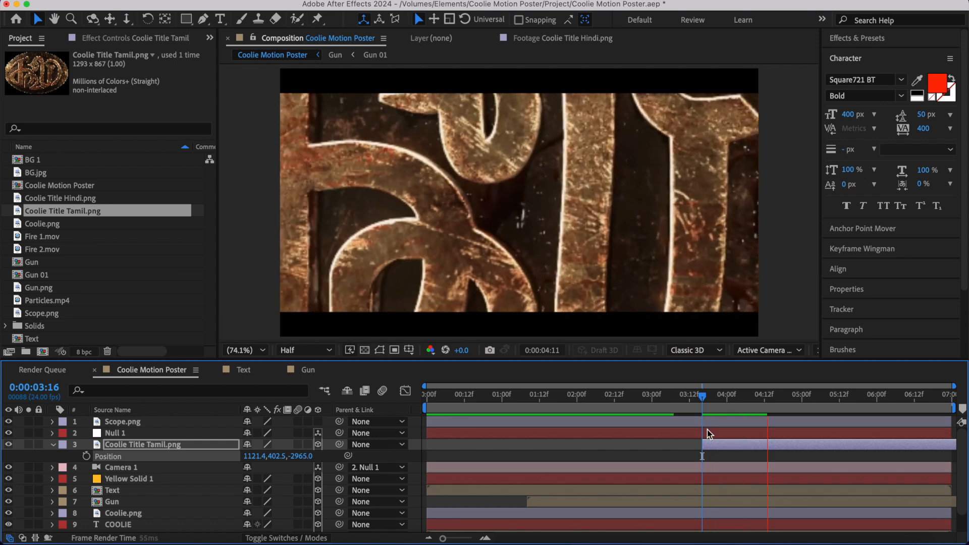
drag(705, 400, 659, 405)
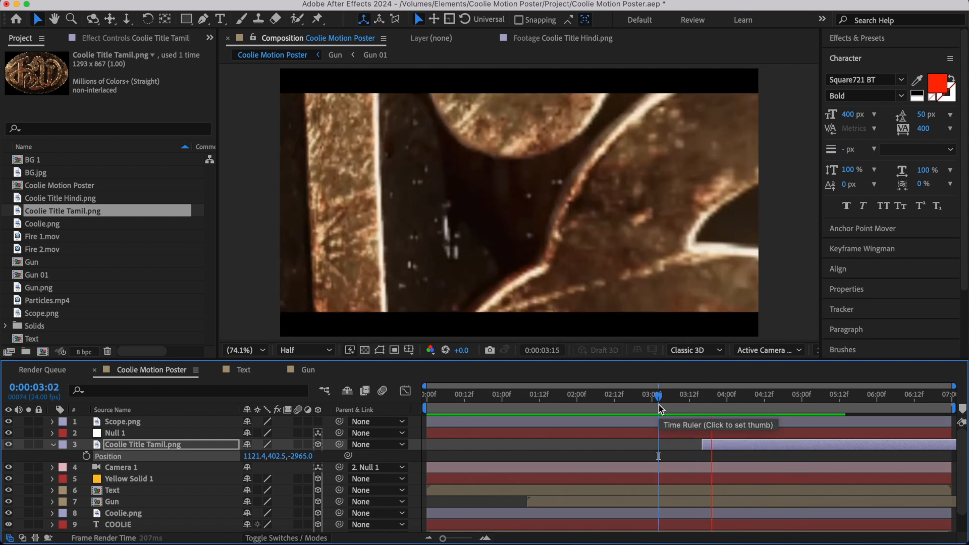
key(space)
- Scale the Tamil title down to 19% and preview its entrance from 0:00:02:20
key(s)
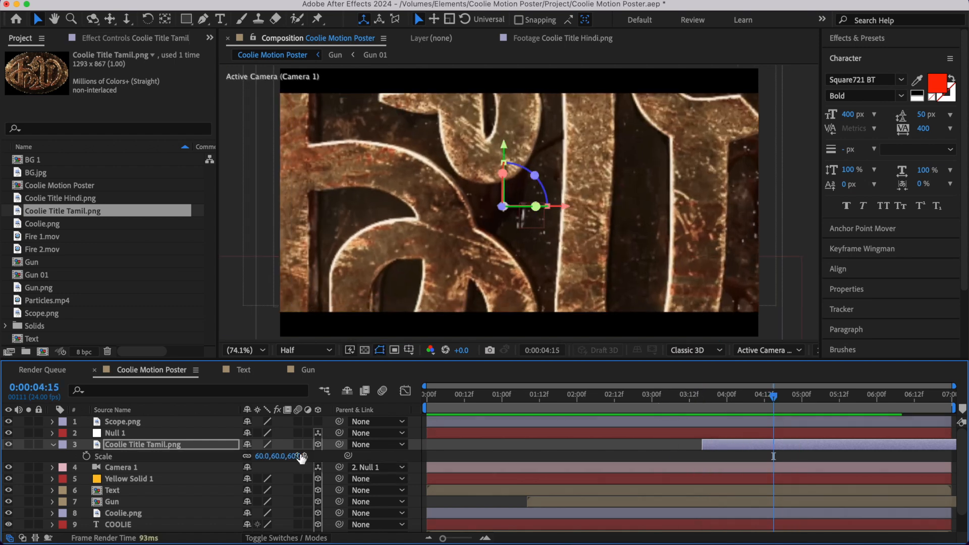
drag(290, 456, 259, 454)
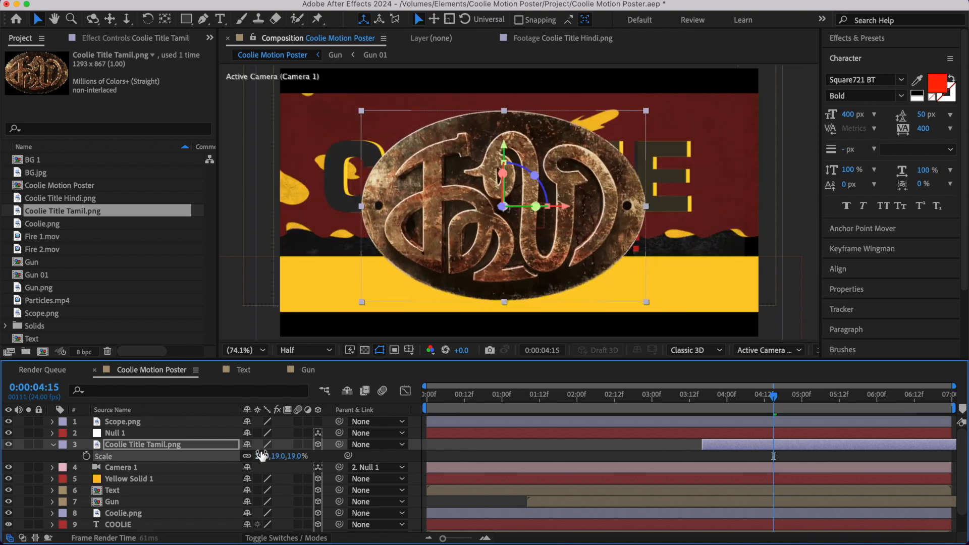
drag(774, 397, 668, 402)
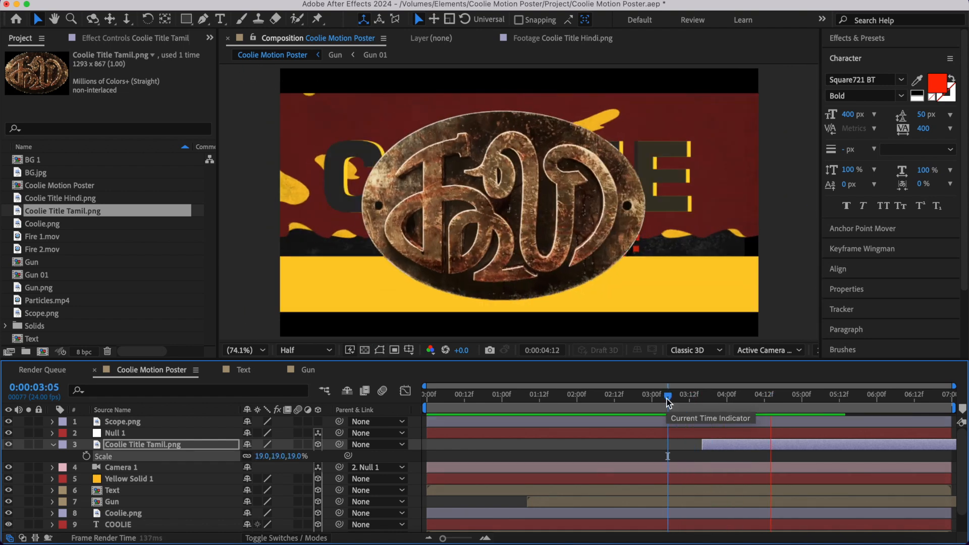
key(space)
key(s)
click(641, 403)
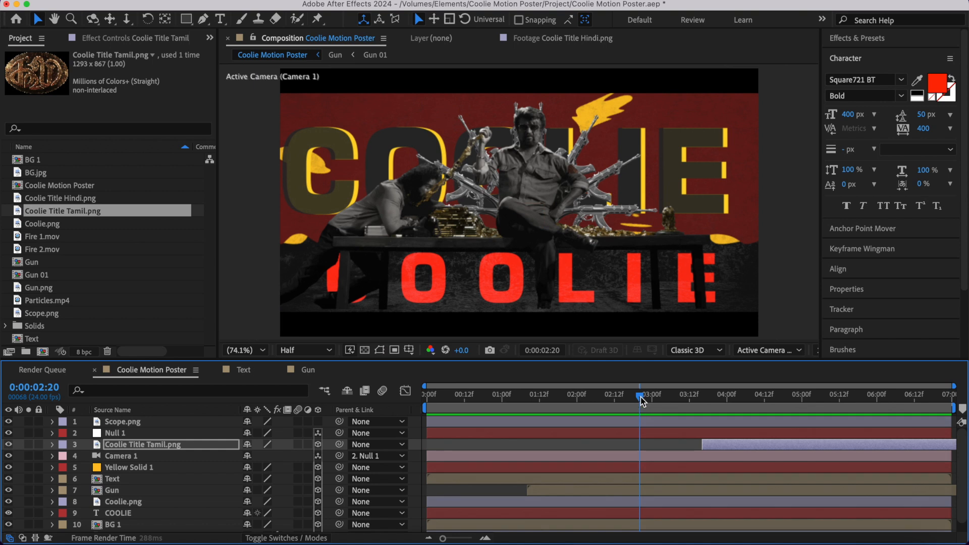
key(space)
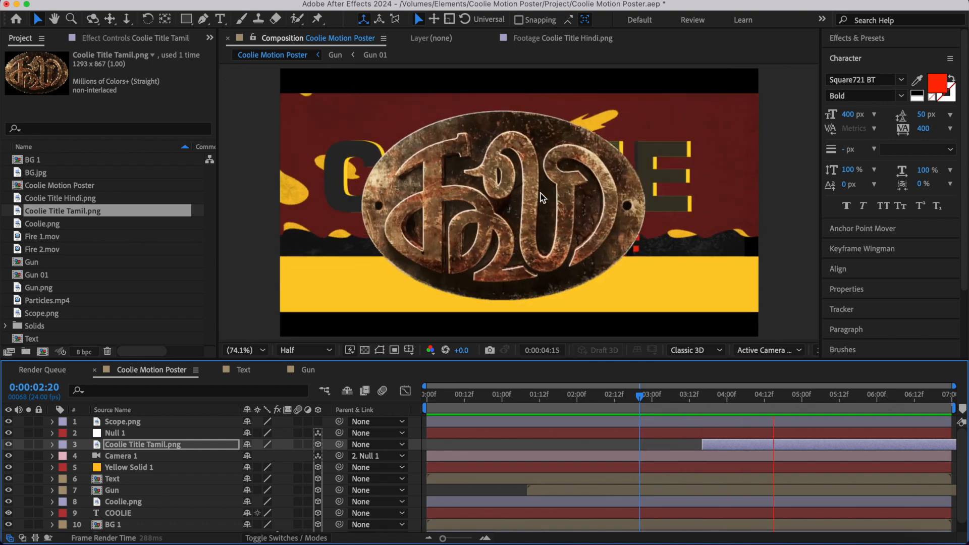
key(space)
- Recentre the Tamil title slightly in the frame, save the project, and deselect all layers
drag(506, 206, 520, 204)
key(super+s)
key(super+shift+a)
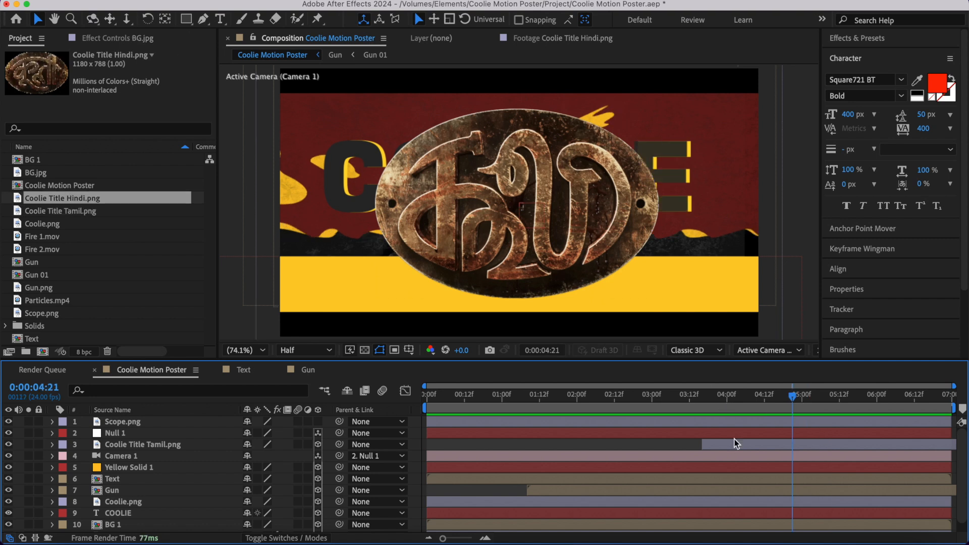
- Add an X Rotation keyframe at 0° to the Tamil title at 0:00:04:18, just after its Y Rotation spin ends
click(734, 446)
key(r)
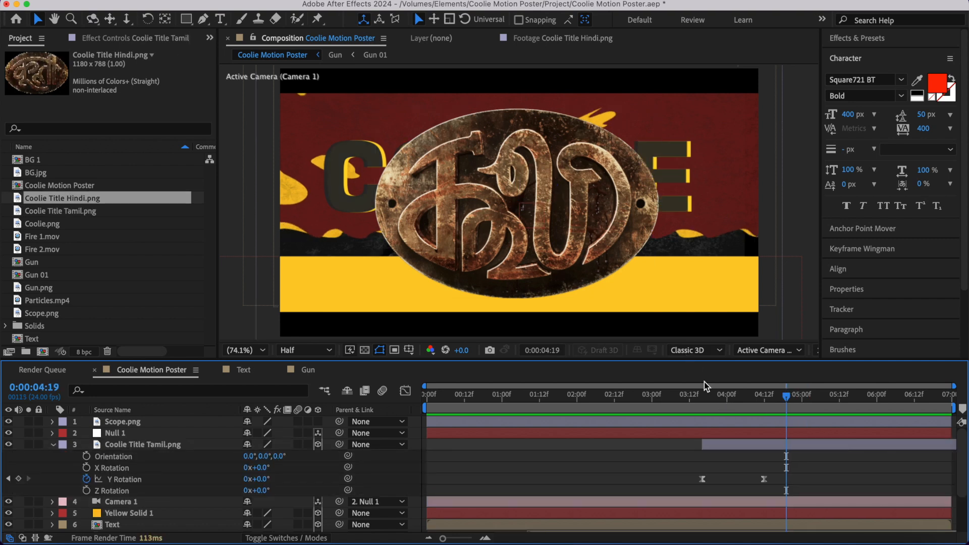
click(711, 395)
key(super+shift+a)
click(765, 393)
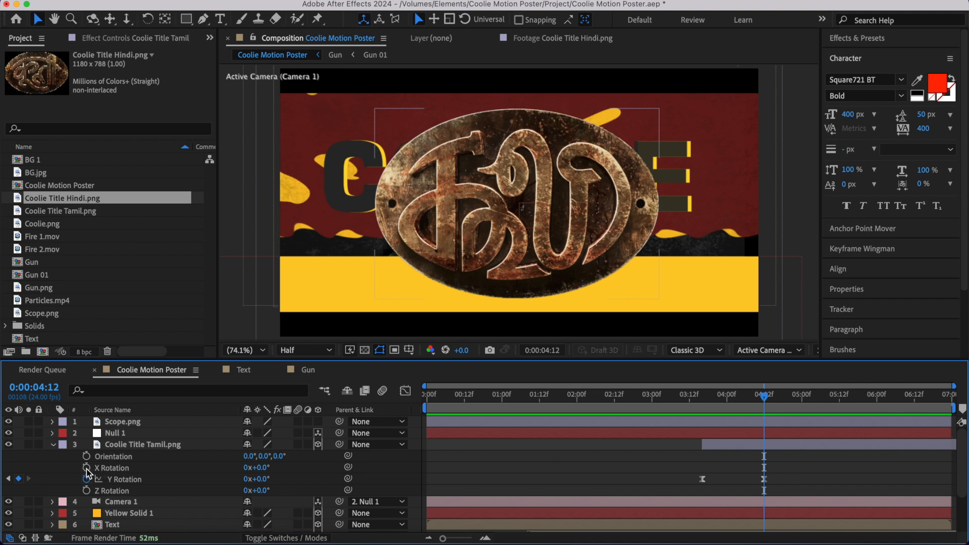
key(space)
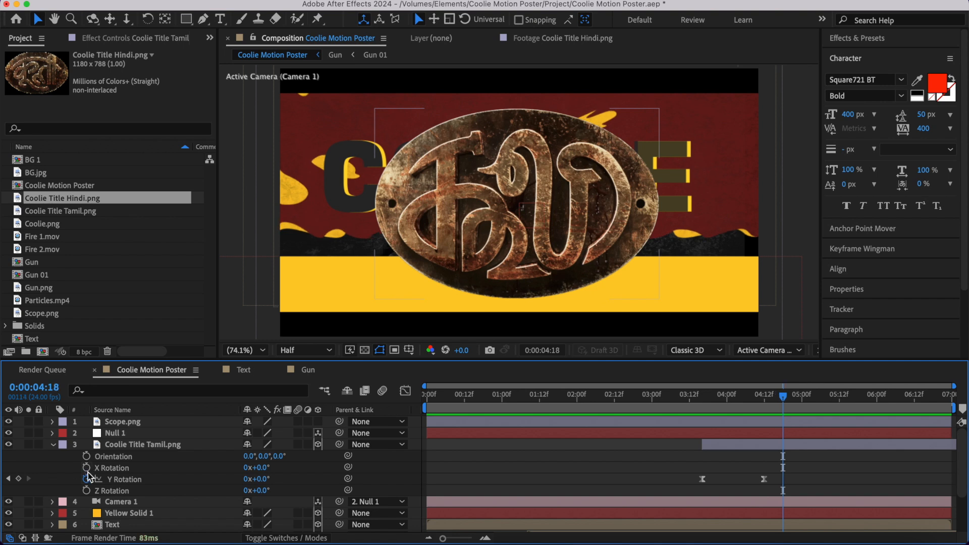
click(87, 468)
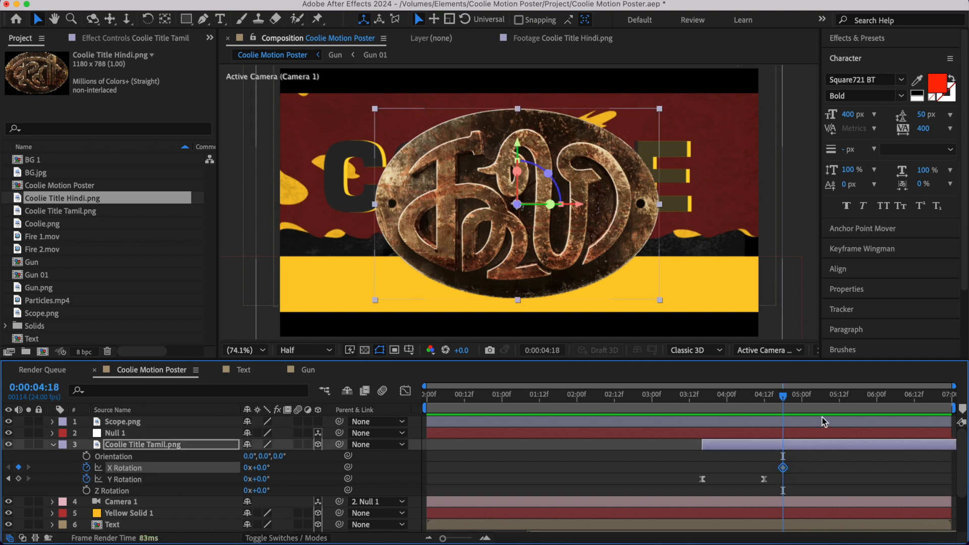
- Set the Tamil title's X Rotation to 180° at 0:00:05:14 and preview the flip
key(shift+Page_Down)
key(shift+Page_Down)
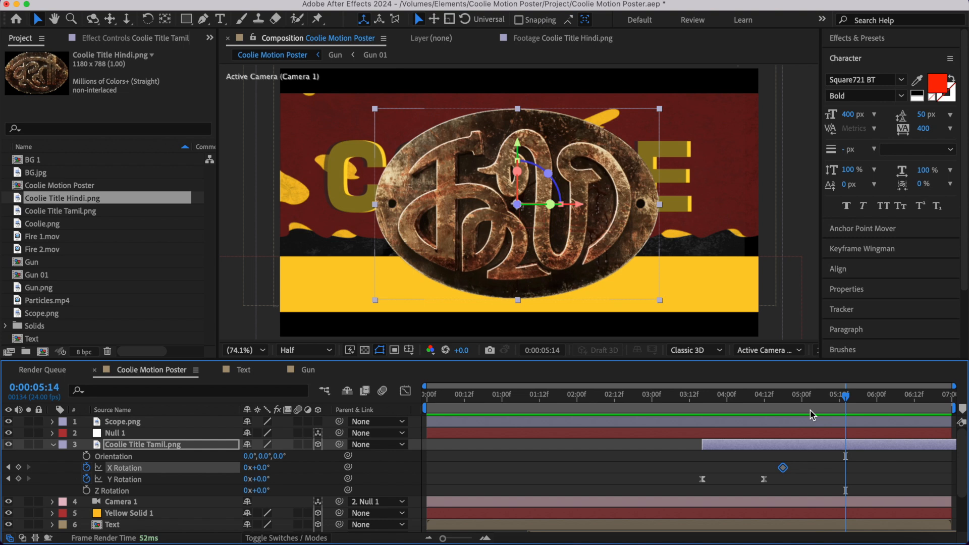
click(260, 468)
text(180)
click(779, 408)
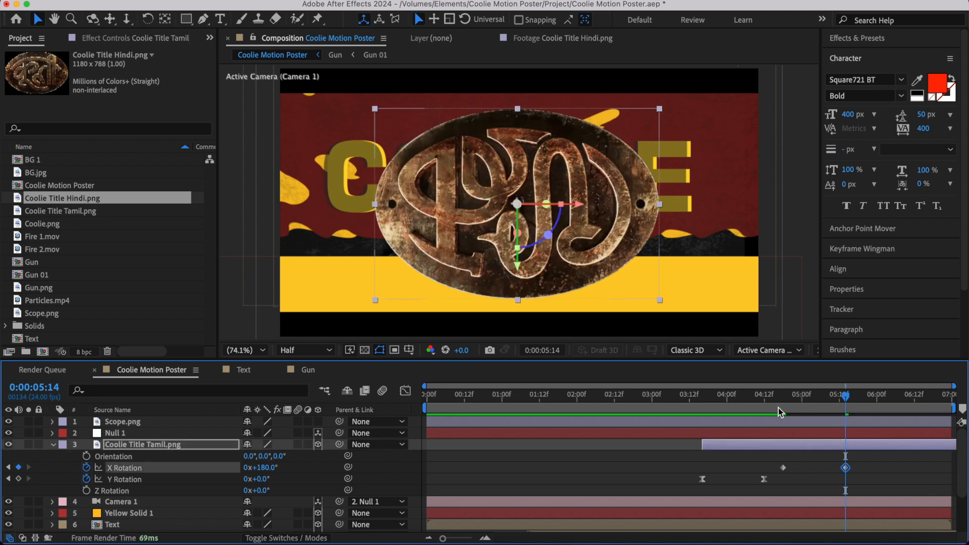
key(space)
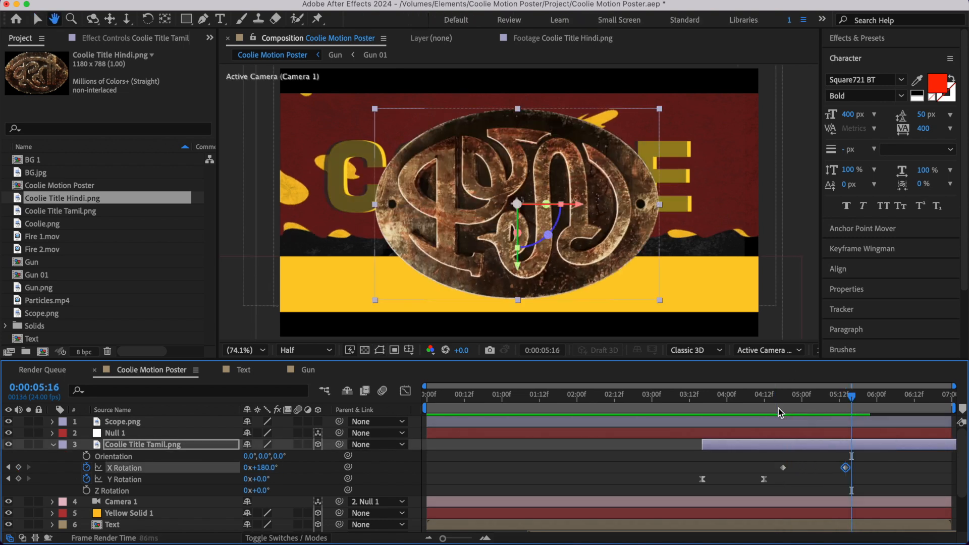
- Ease the X Rotation keyframes and reshape both rotation speed curves for a fast start and long slowdown
click(859, 464)
drag(859, 463, 760, 488)
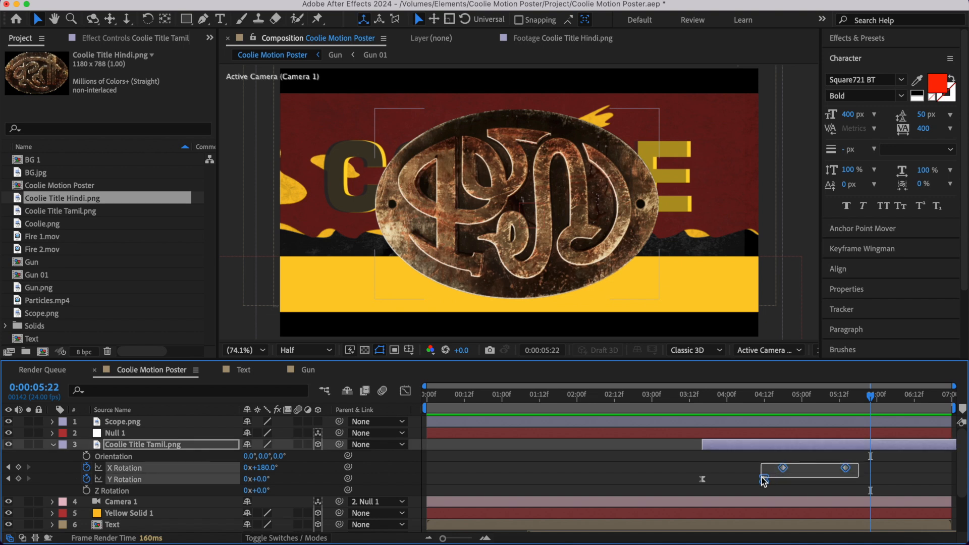
click(404, 390)
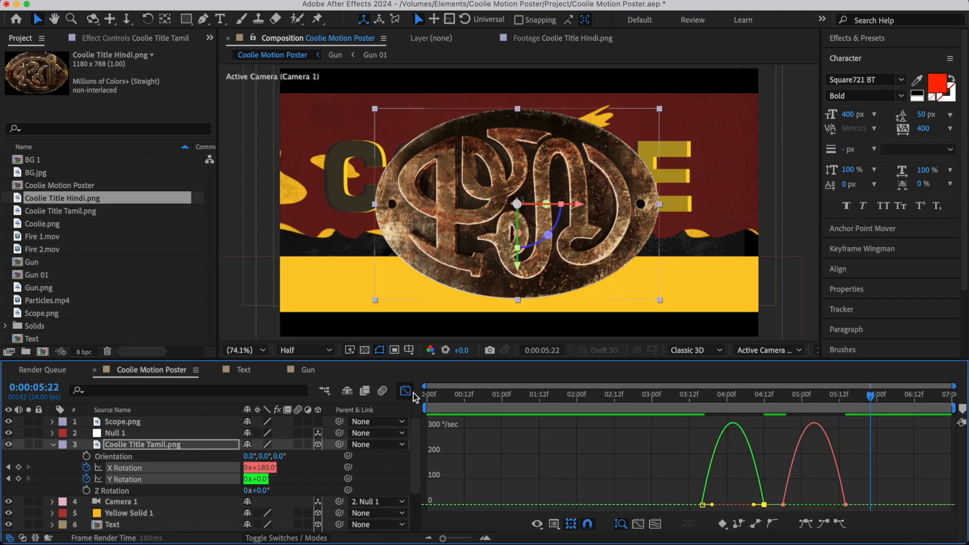
drag(860, 494, 819, 511)
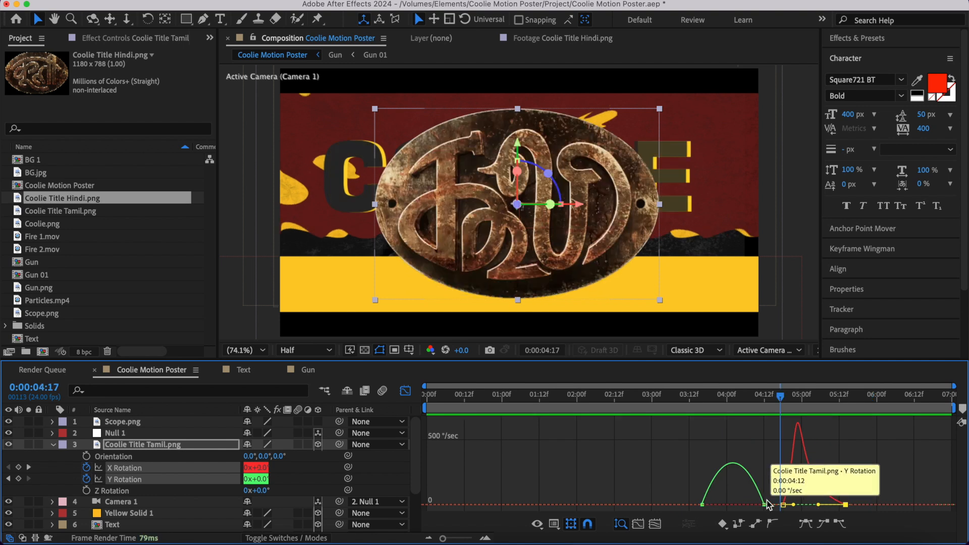
drag(768, 497, 737, 505)
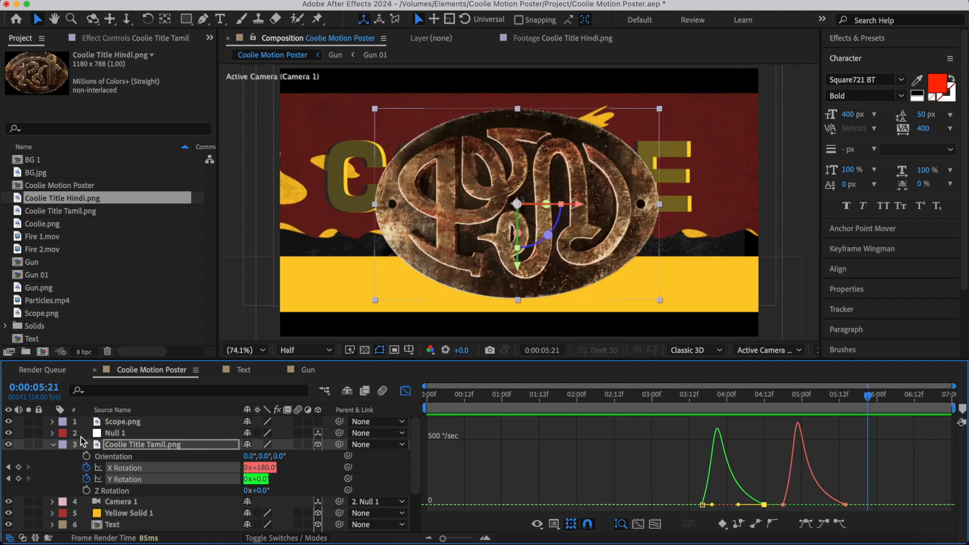
click(54, 444)
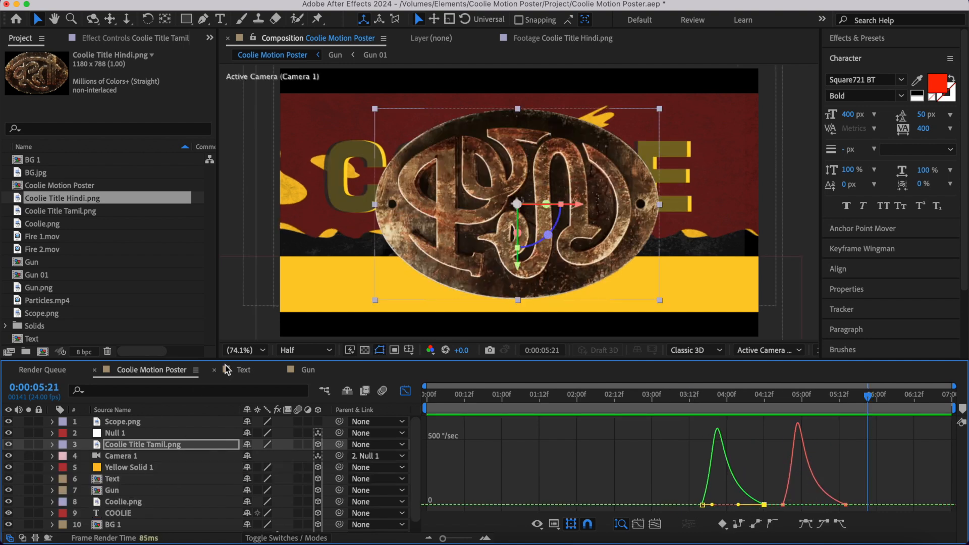
click(406, 392)
- Shift the Tamil title's final X Rotation keyframe about three frames earlier and scrub through the flip to check its timing
click(676, 450)
click(749, 445)
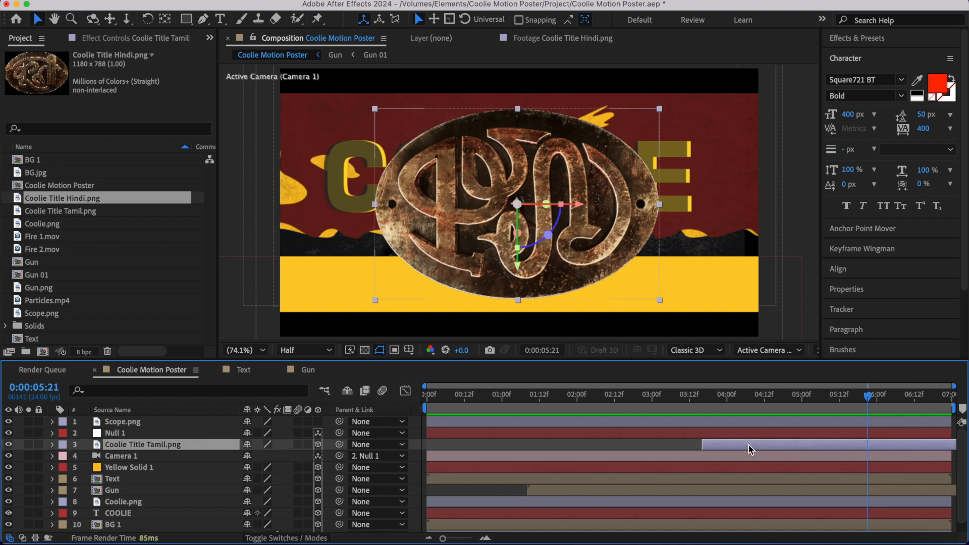
key(u)
click(771, 395)
drag(772, 398, 849, 398)
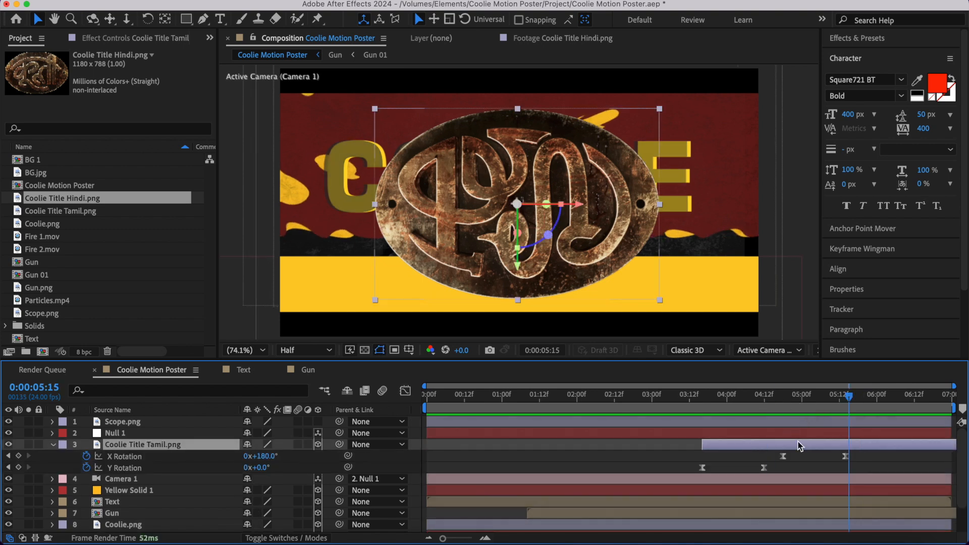
drag(844, 457, 837, 459)
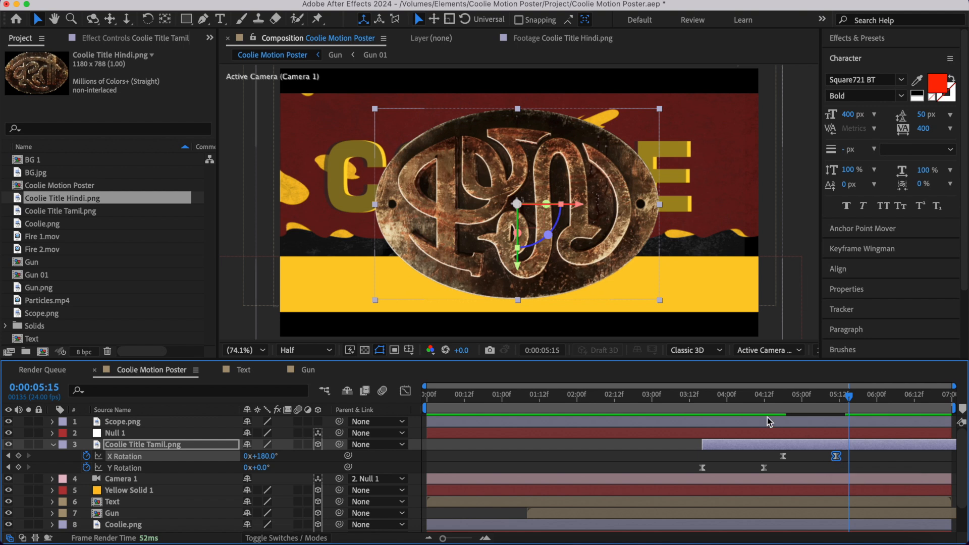
click(754, 410)
drag(769, 405, 843, 406)
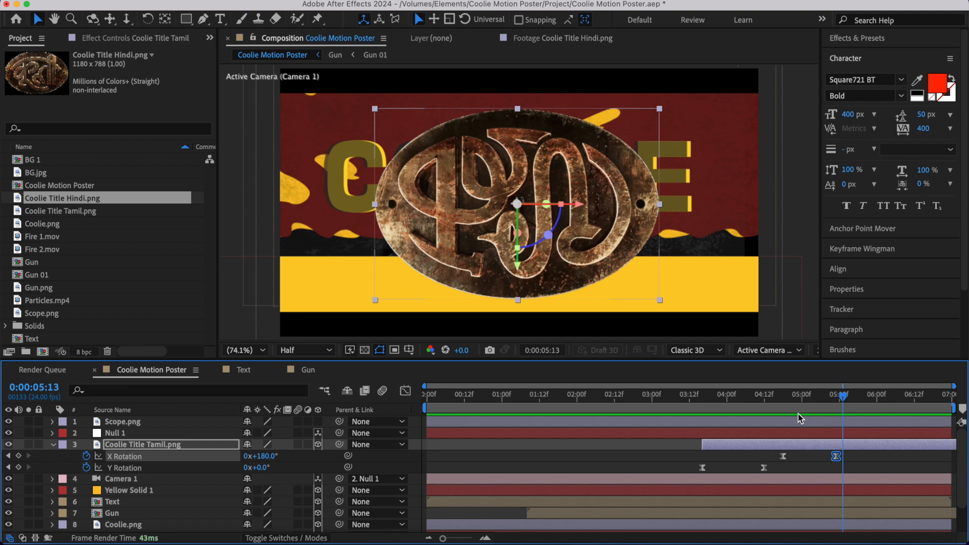
key(u)
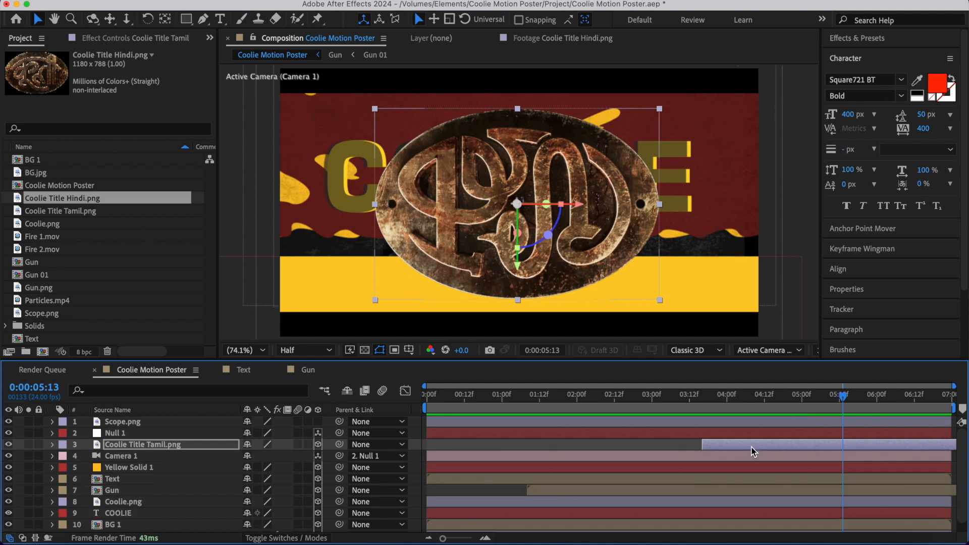
- Duplicate the Tamil title layer and replace the upper copy's source with Coolie Title Hindi.png
click(756, 447)
key(super+d)
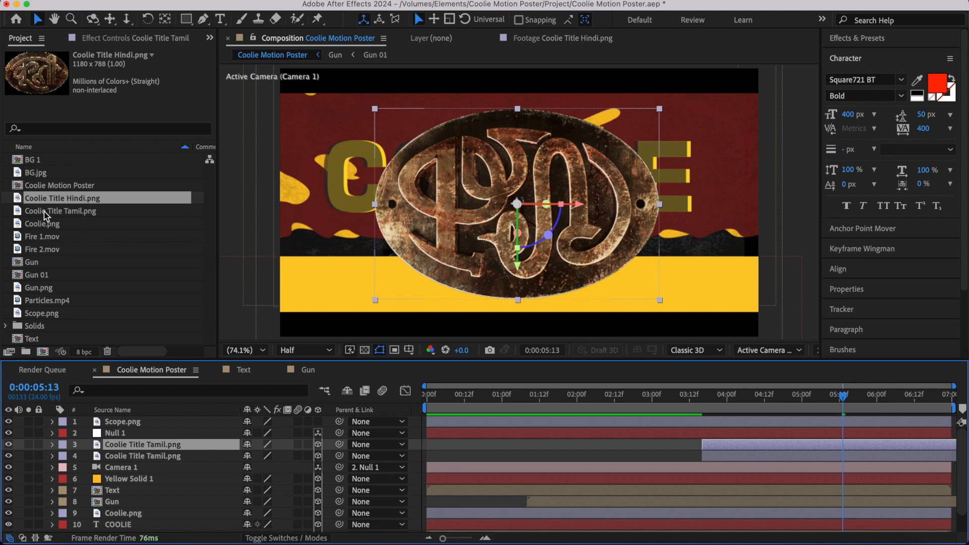
click(59, 199)
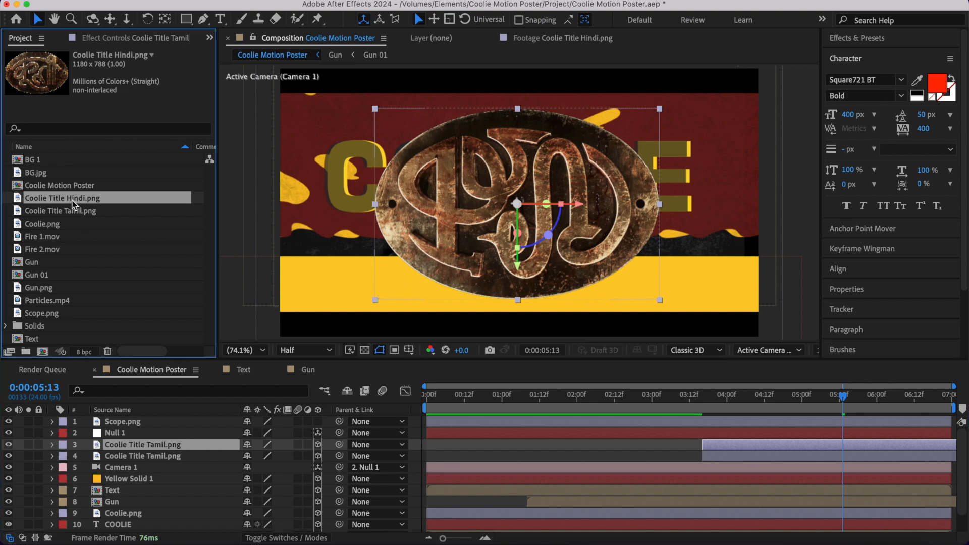
drag(73, 204, 150, 445)
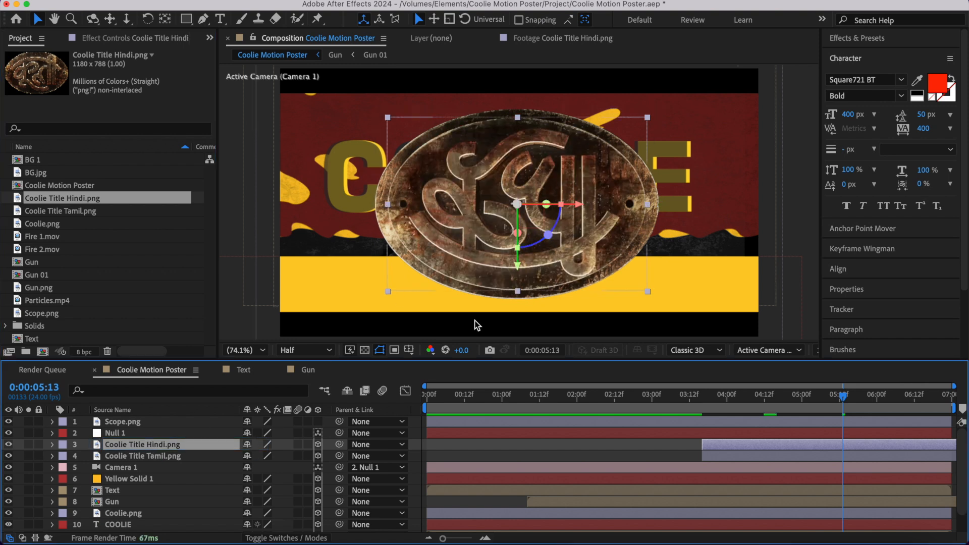
- Scale the Coolie Title Hindi.png layer to 21% so it matches the size of the Tamil title
key(s)
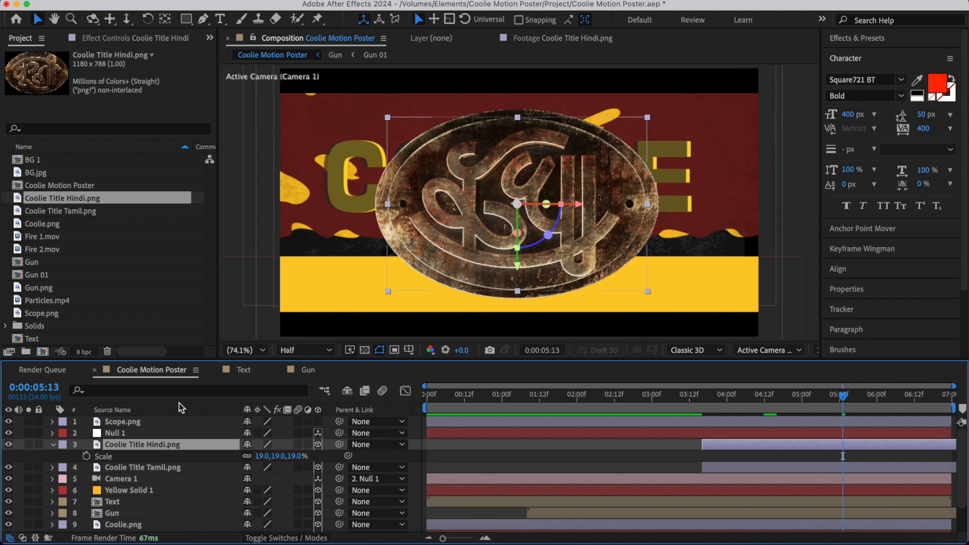
drag(261, 456, 263, 456)
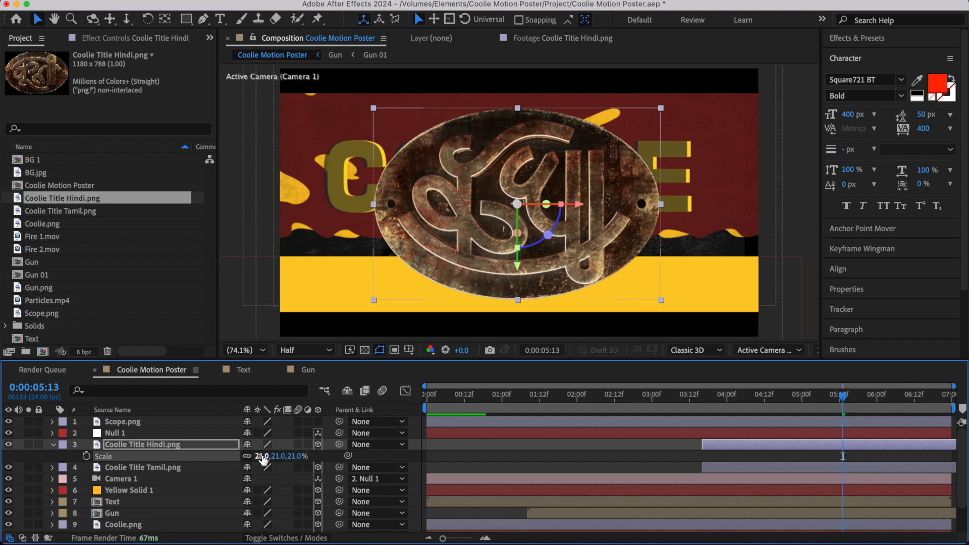
click(55, 455)
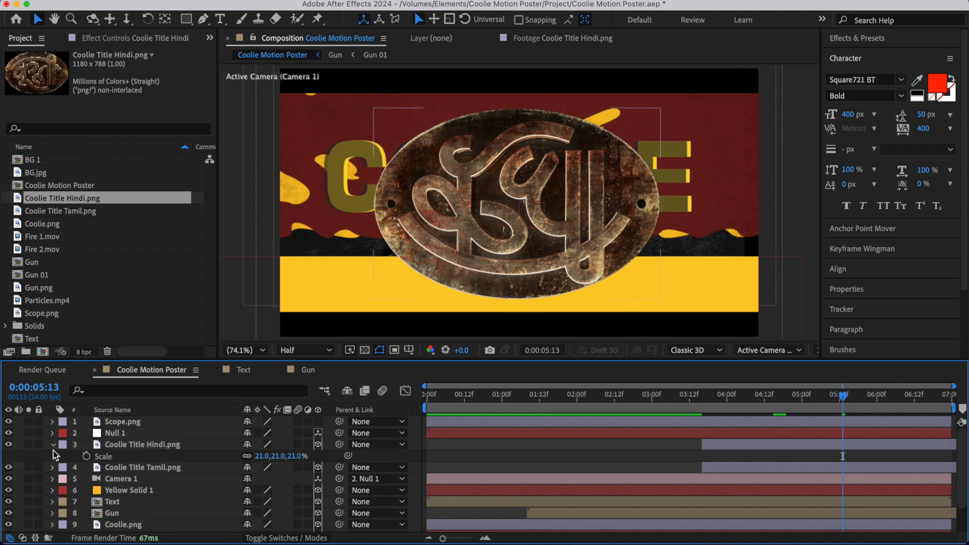
click(54, 447)
- Trim the start of the Coolie Title Hindi.png layer to 0:00:05:03, within its X Rotation flip
click(802, 447)
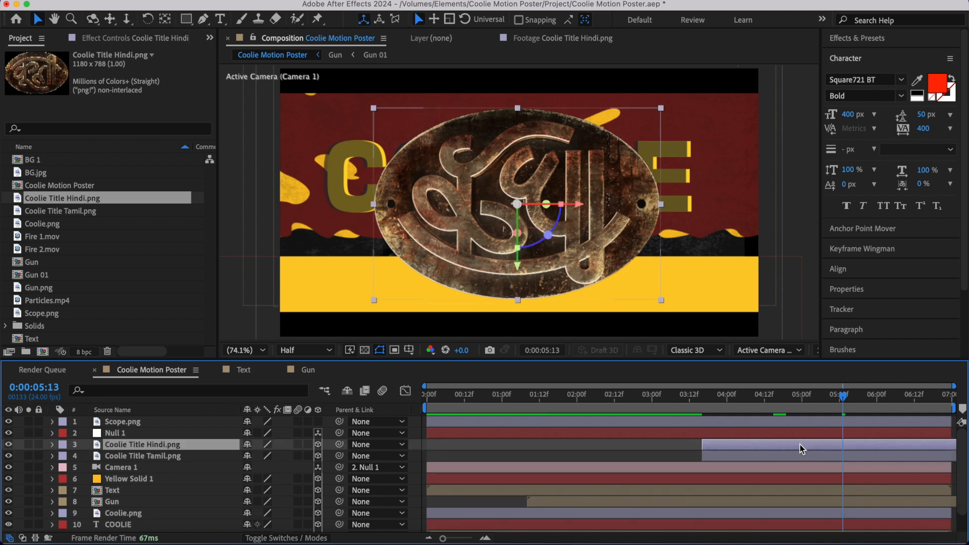
key(r)
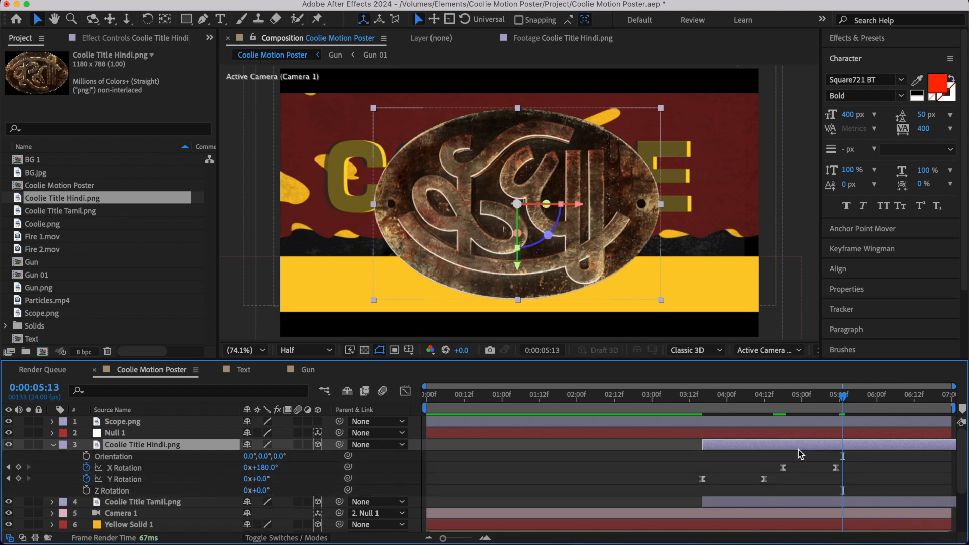
click(811, 408)
drag(811, 407, 810, 407)
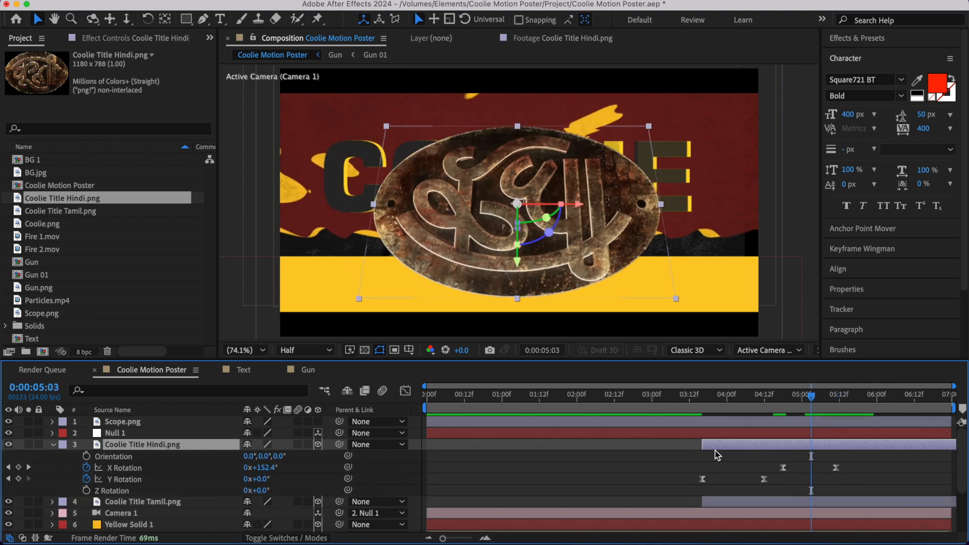
key(alt+[)
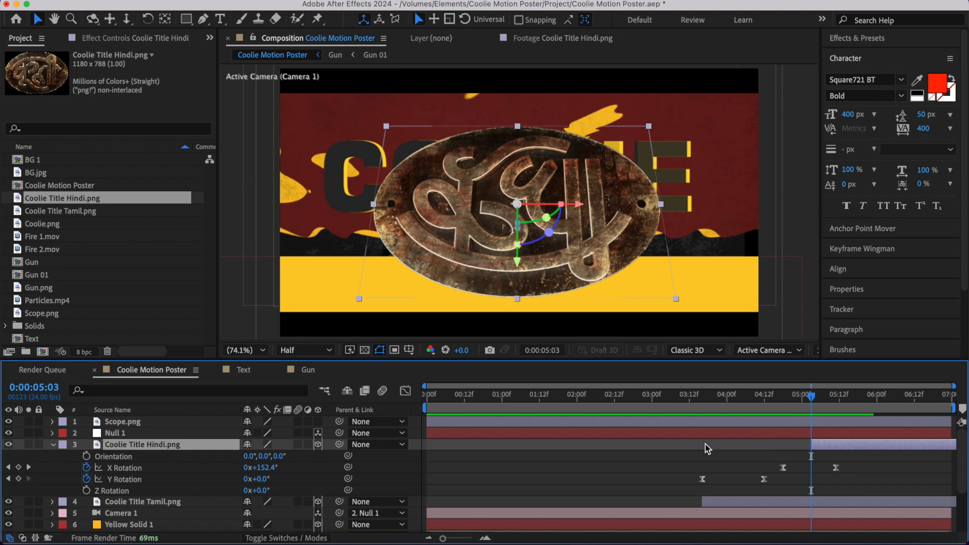
click(53, 445)
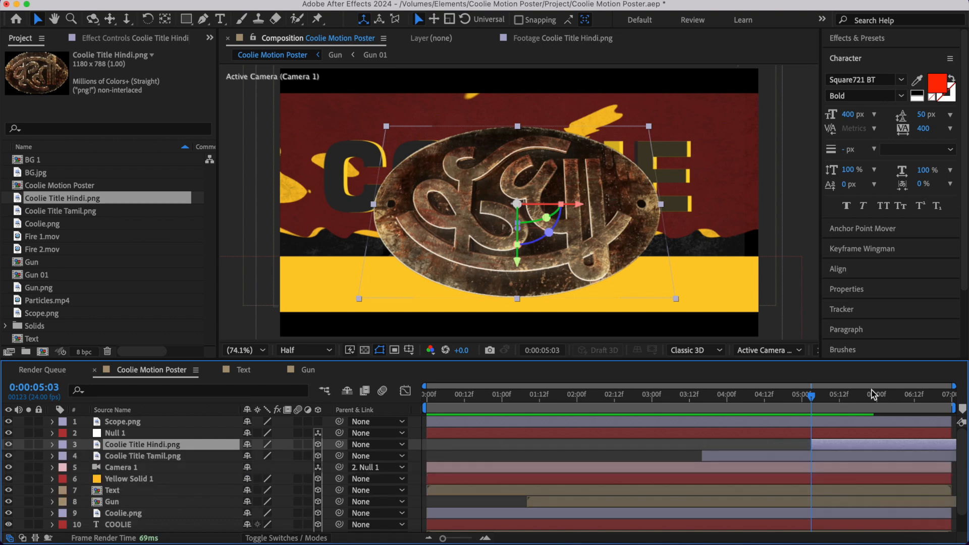
- Find the edge-on frame of the flip and move the Hindi title layer's start to 0:00:04:23
click(771, 405)
key(space)
drag(771, 405, 808, 402)
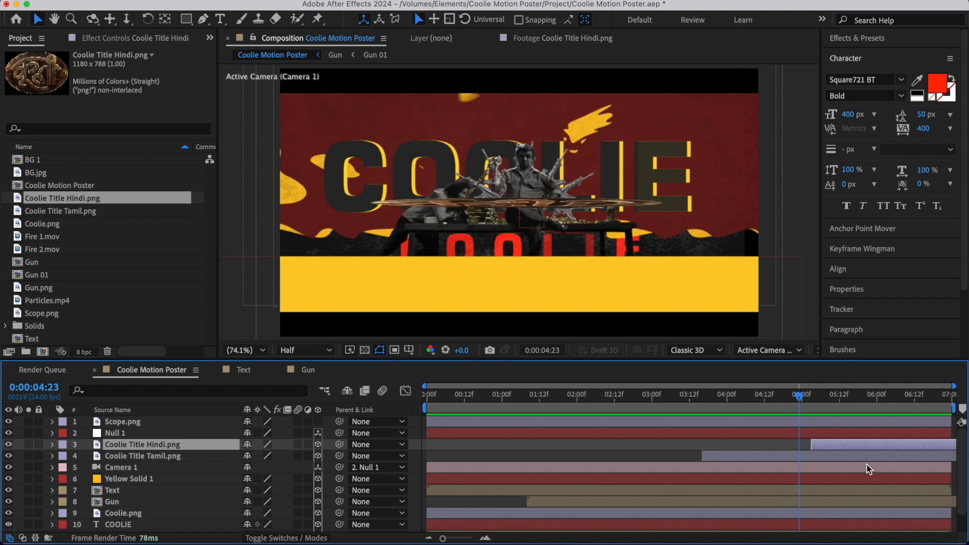
drag(813, 449, 807, 450)
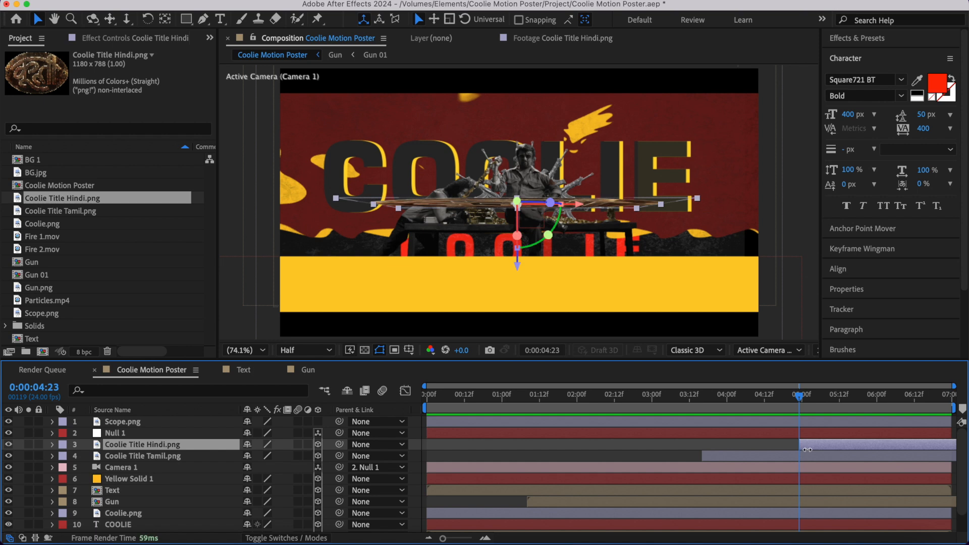
- Trim the end of the Coolie Title Tamil.png layer at 0:00:04:23 and preview the switch between the two titles
click(806, 458)
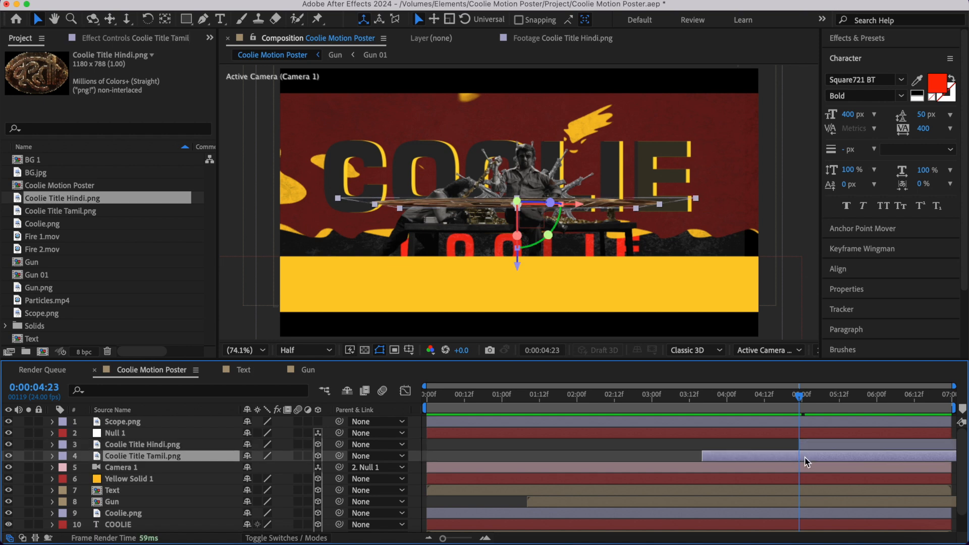
key(alt+bracketright)
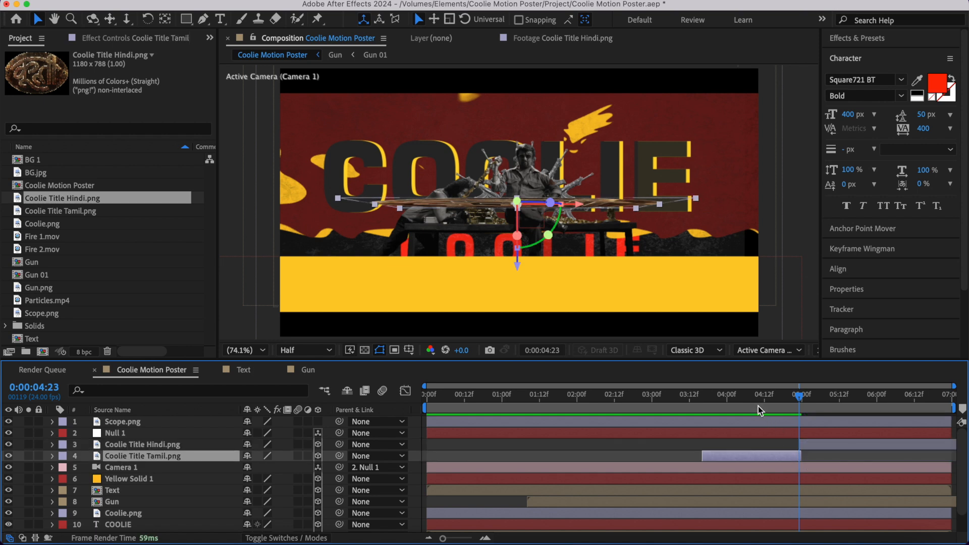
click(759, 407)
key(space)
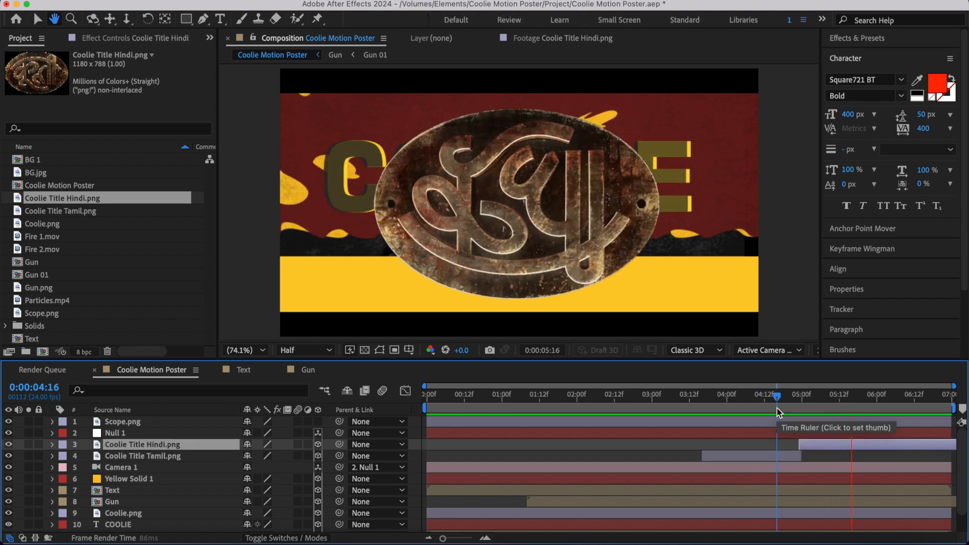
key(space)
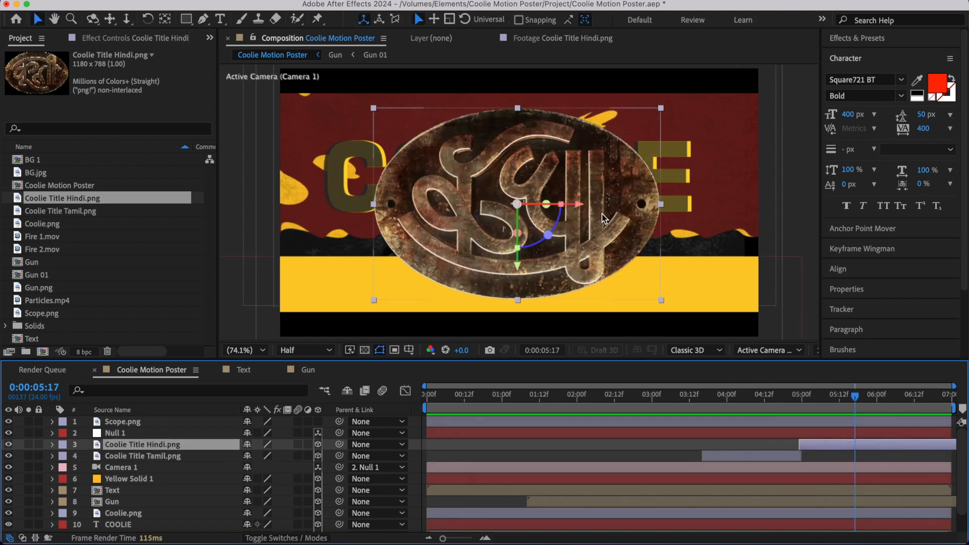
- Flip the Hindi title layer vertically so it reads upright after the flip, and play back the reveal
right_click(511, 159)
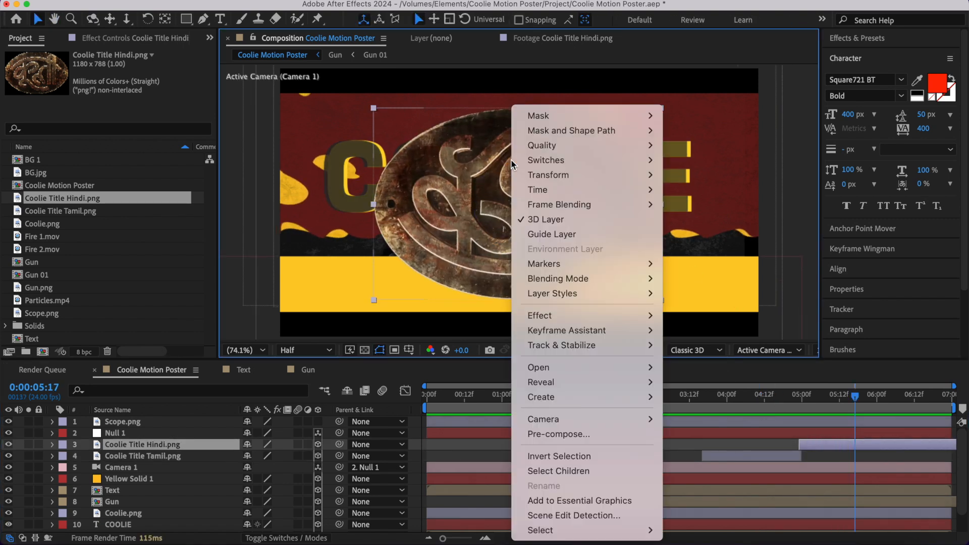
mouse_move(570, 176)
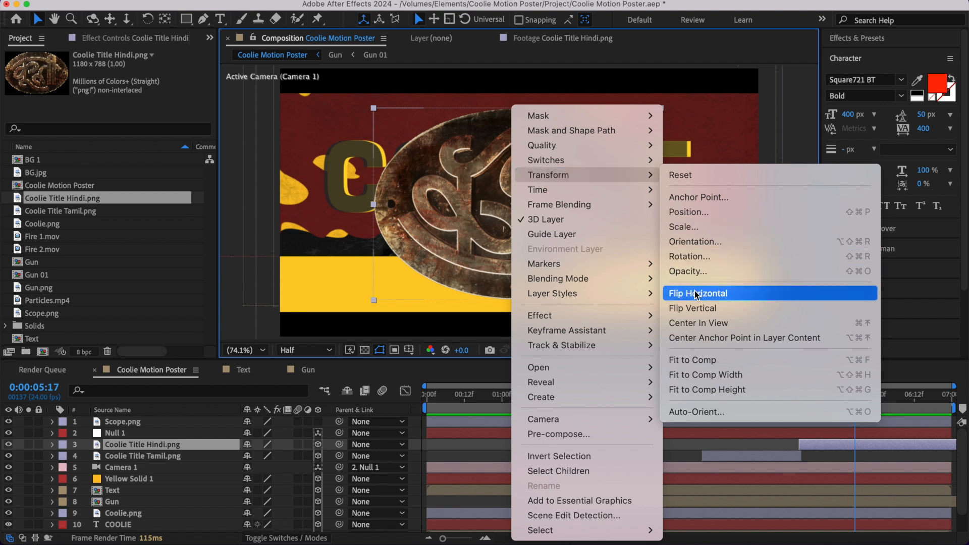
click(697, 308)
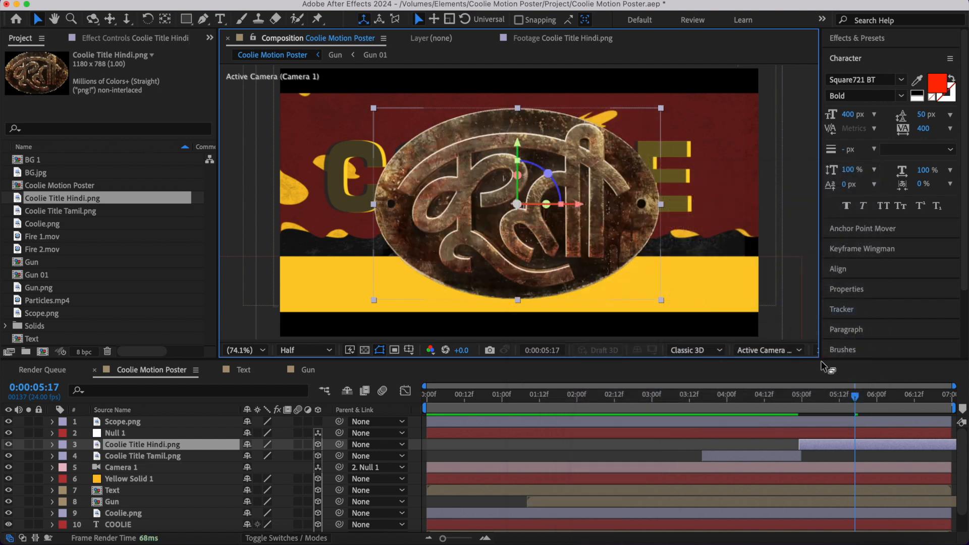
click(746, 402)
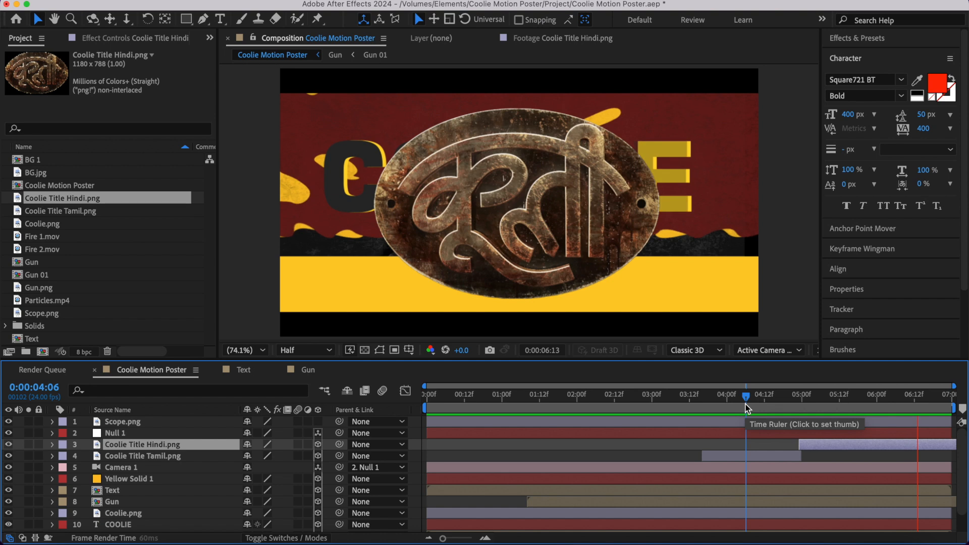
click(800, 404)
drag(807, 416, 828, 419)
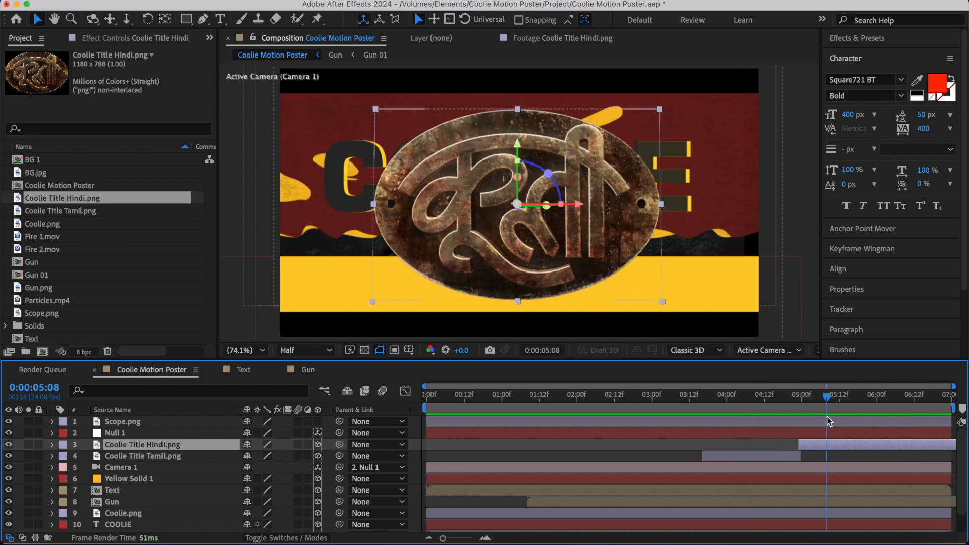
- Enable motion blur for the Hindi and Tamil title layers and the composition, and preview from 0:00:03:09
click(782, 445)
click(772, 455)
shift+click(823, 446)
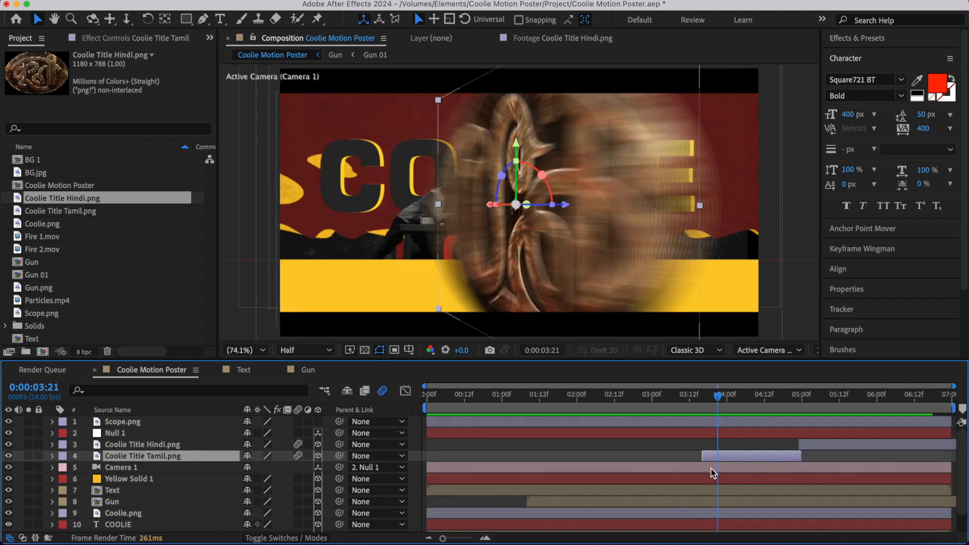
- Shorten the Tamil title's Y Rotation spin by moving its first keyframe about two frames later and its last about four frames earlier
key(u)
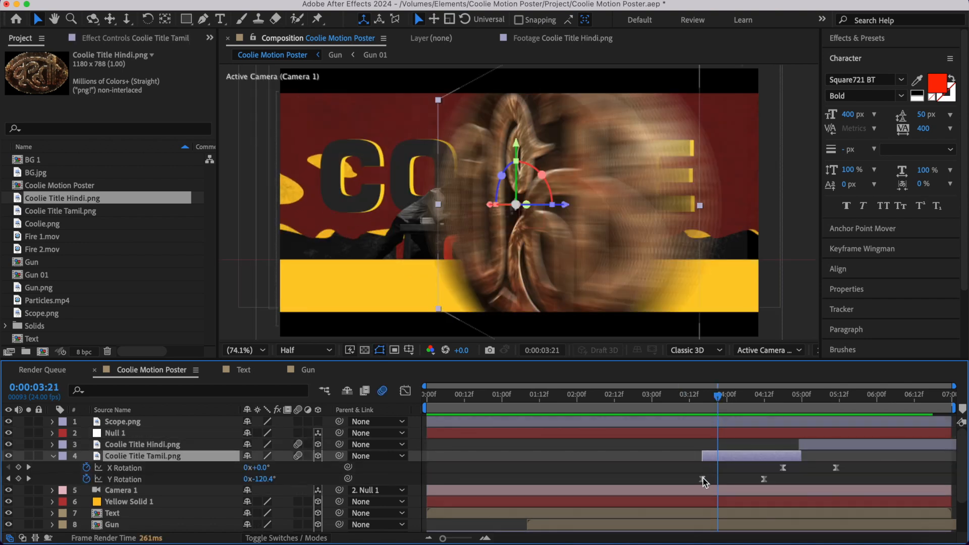
drag(703, 479, 710, 479)
key(space)
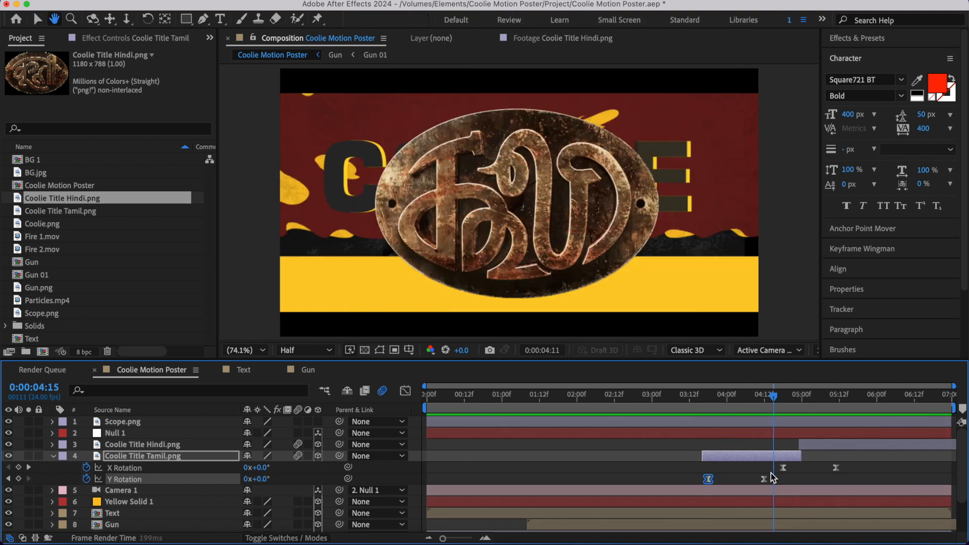
drag(765, 484, 753, 482)
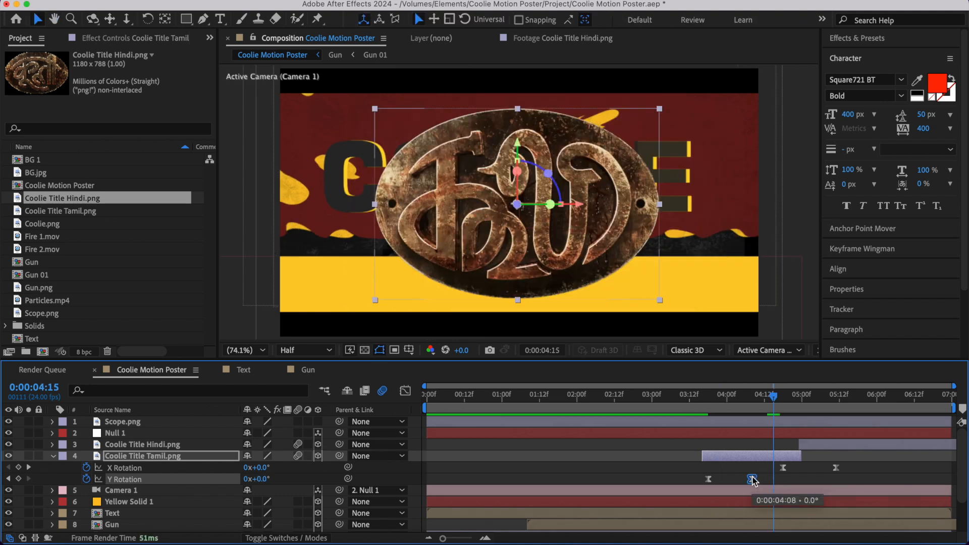
click(691, 407)
key(space)
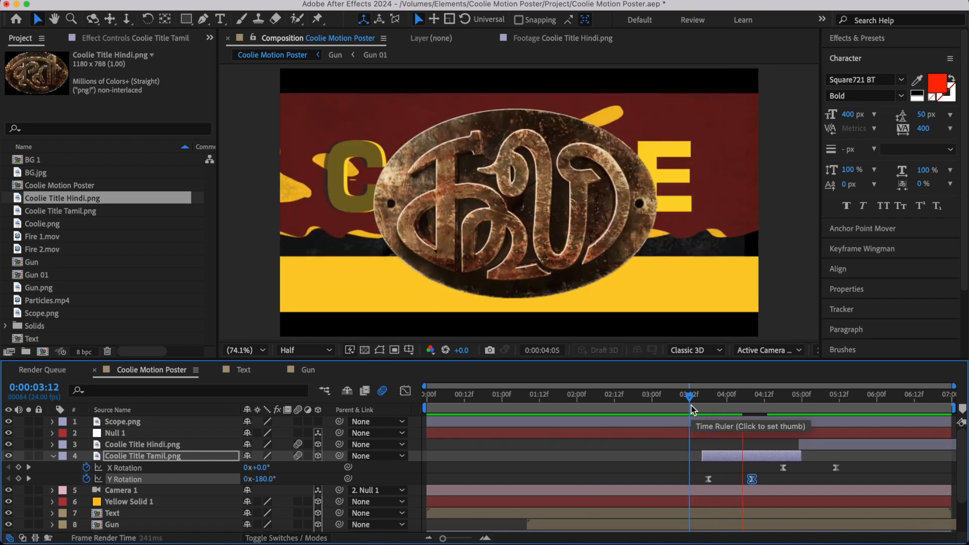
click(52, 456)
- Add the expression wiggle(1.5,20) to Camera 1's Point of Interest
click(589, 395)
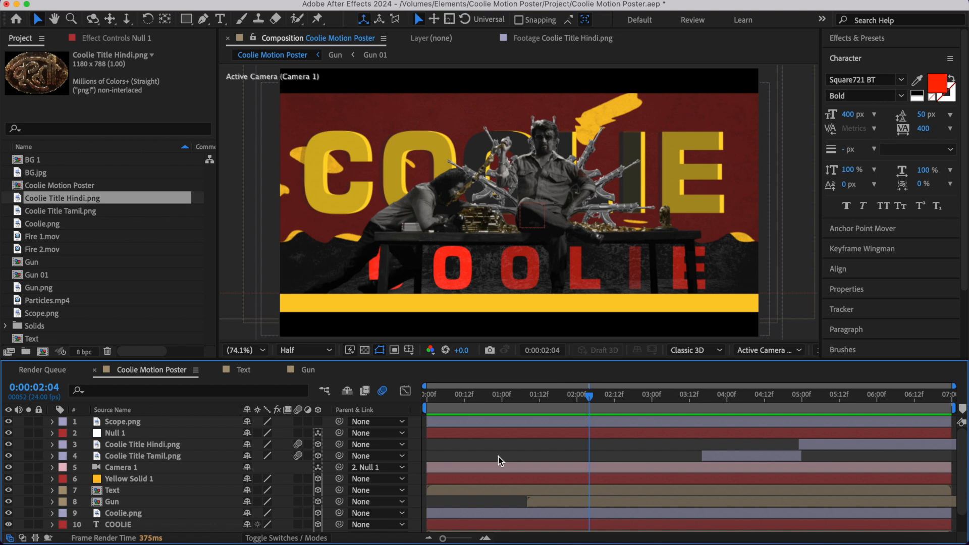
drag(515, 404, 606, 411)
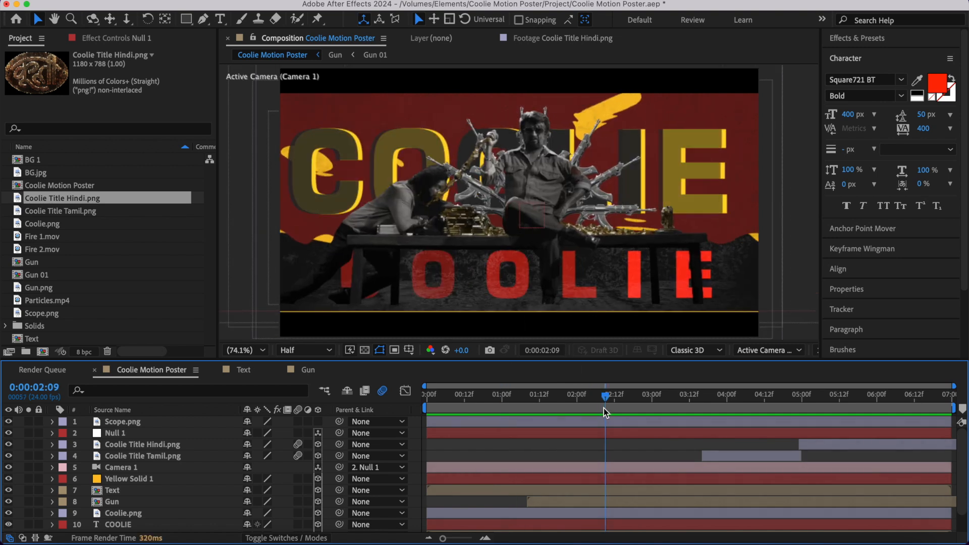
click(489, 470)
key(a)
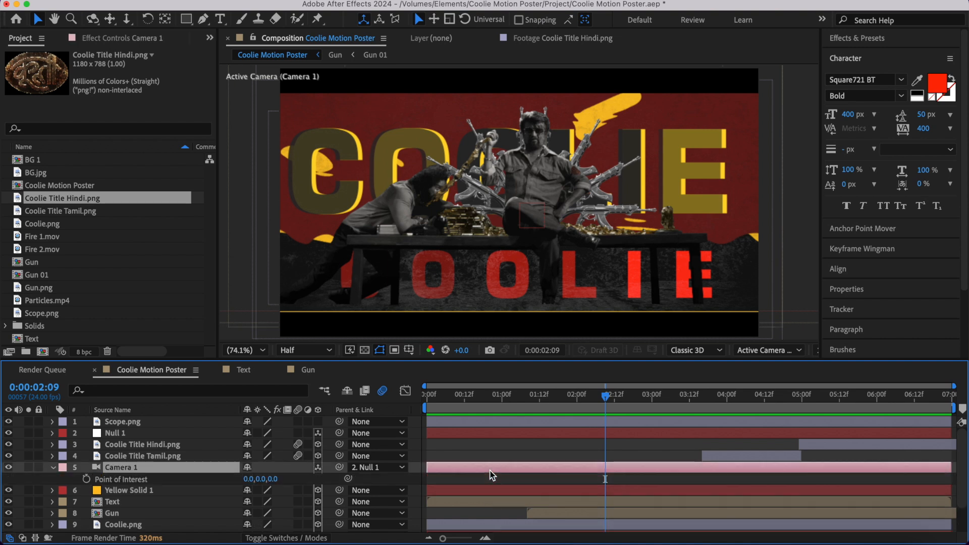
alt+click(86, 479)
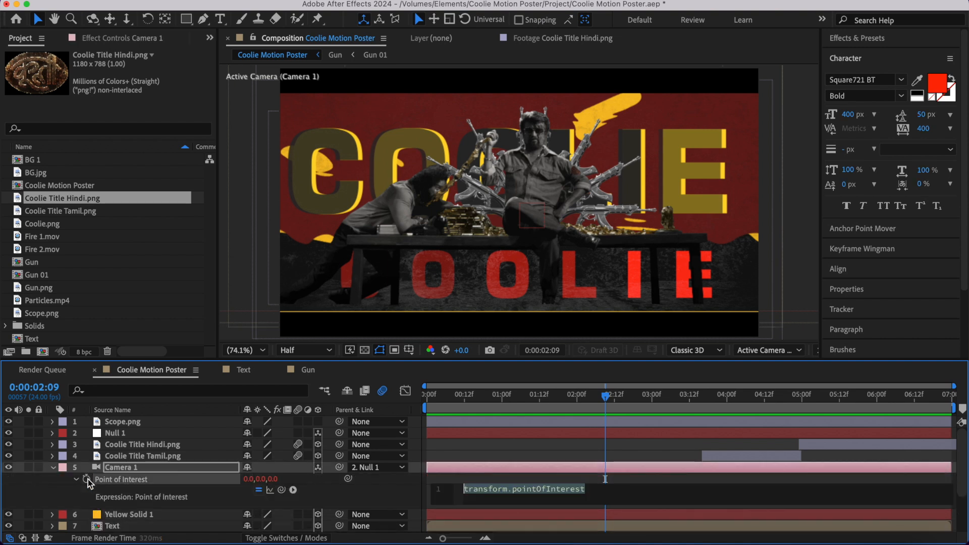
text(wigg)
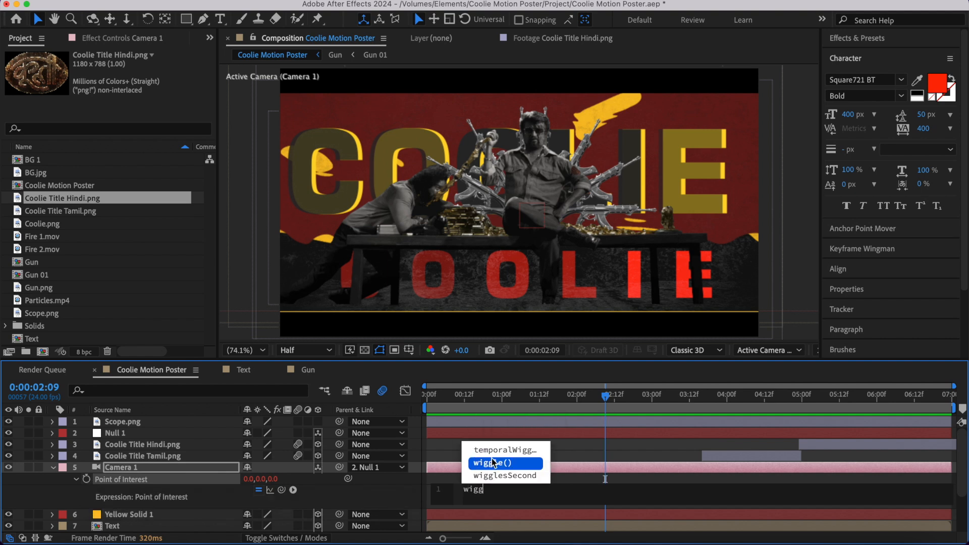
click(493, 463)
text(1.5)
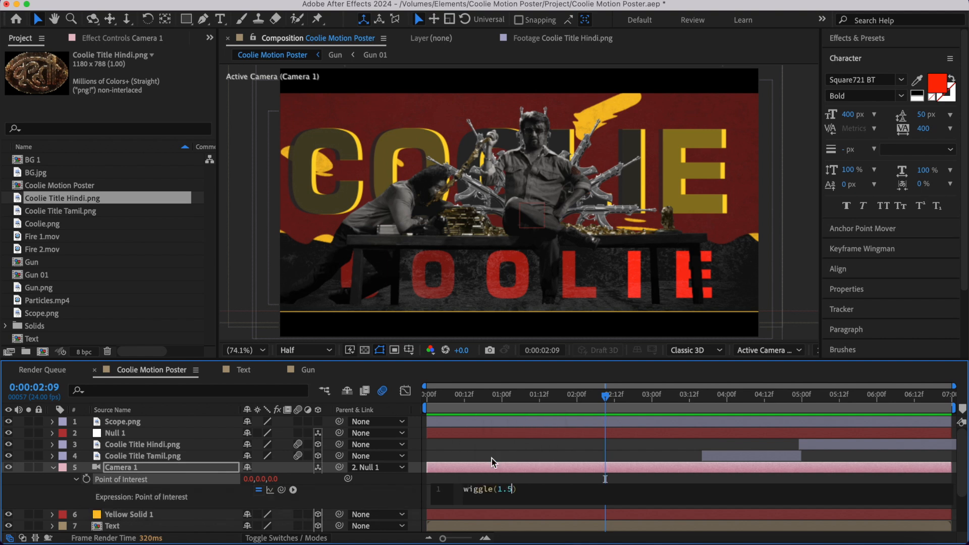
text(,20)
click(459, 476)
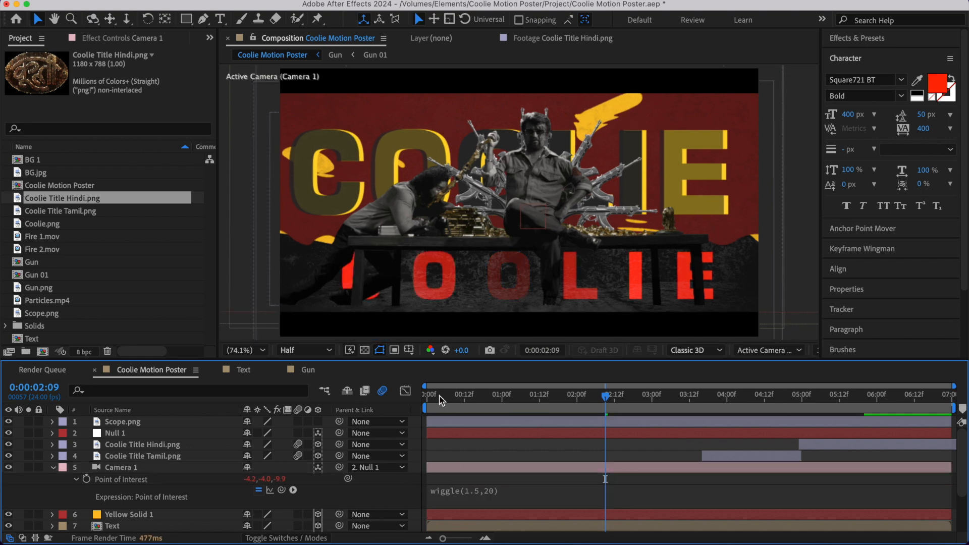
- Preview the camera shake from the start and change the Point of Interest expression to wiggle(1.5,25)
click(427, 396)
key(space)
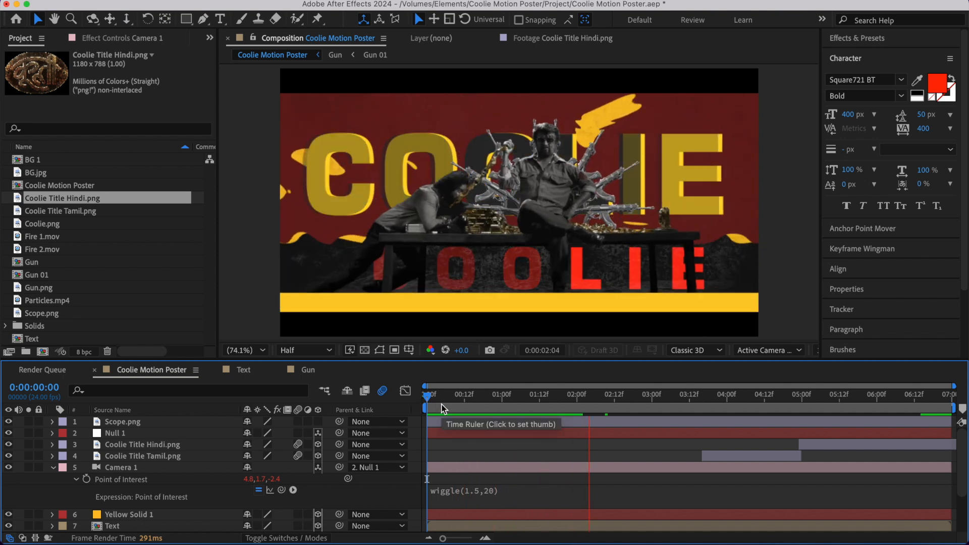
key(space)
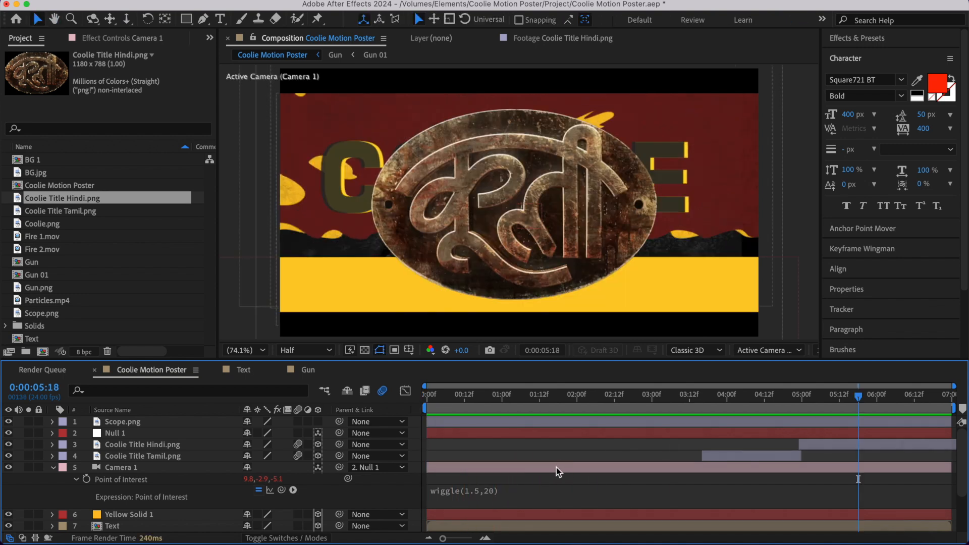
click(490, 492)
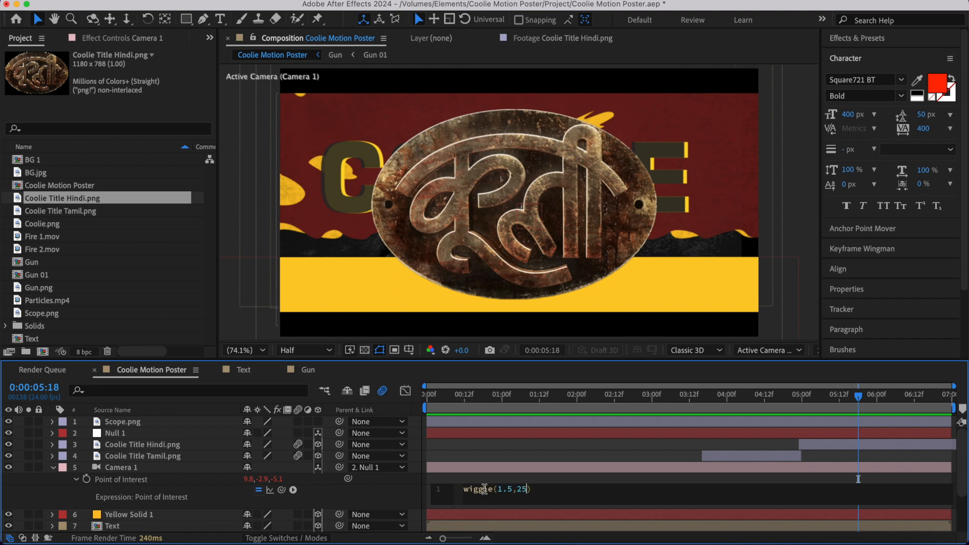
click(394, 493)
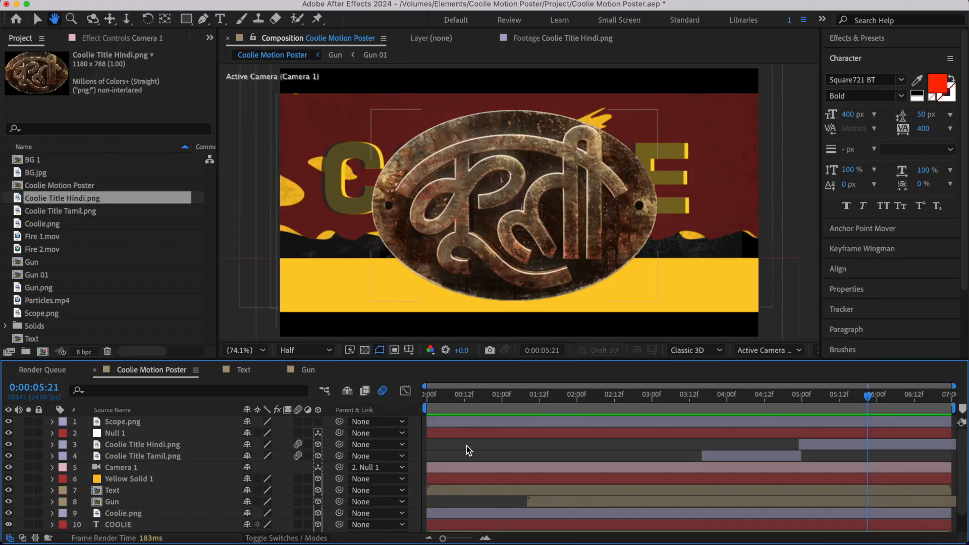
- Add Particles.mp4 to the composition at 0:00:00:00, directly above the Hindi title layer
key(Home)
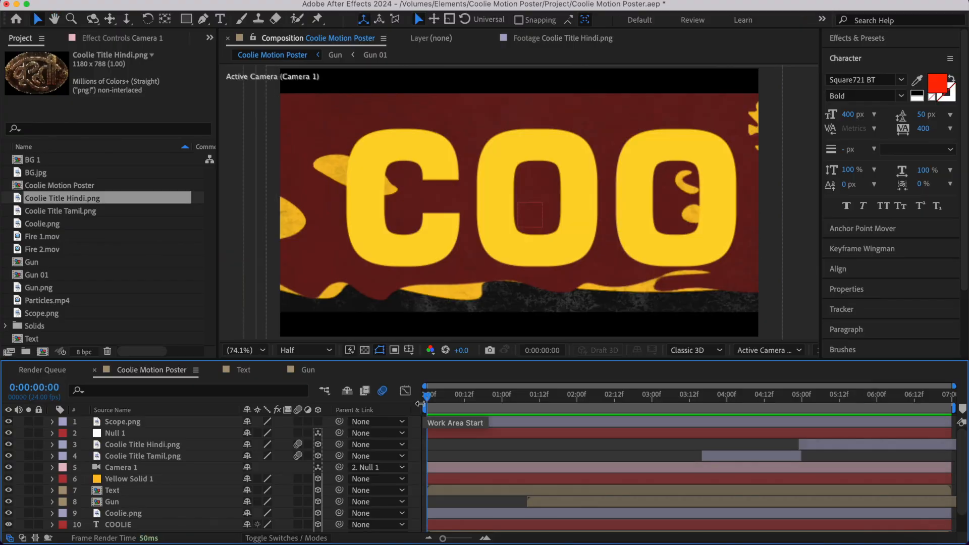
click(50, 300)
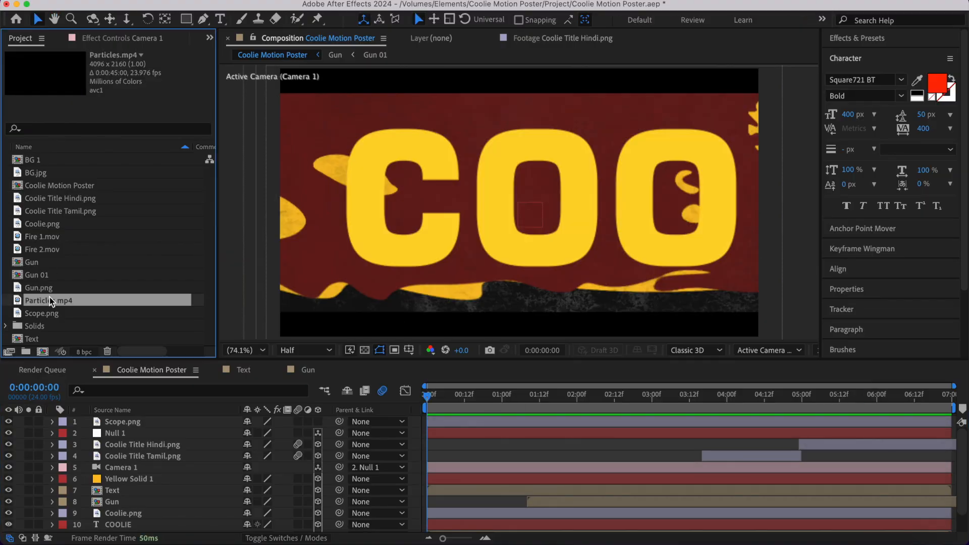
drag(56, 299, 130, 444)
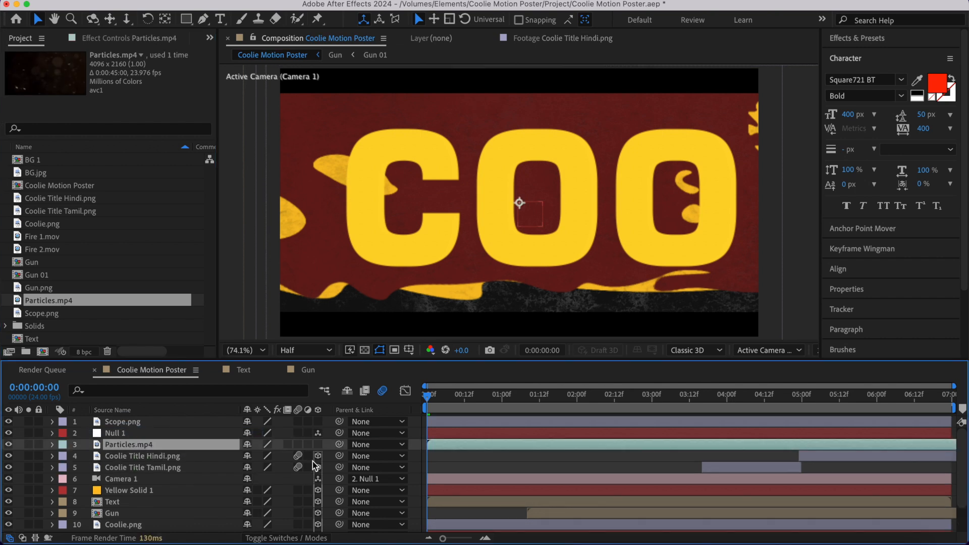
- Scale the Particles.mp4 layer to 50% and set its blending mode to Screen
click(477, 395)
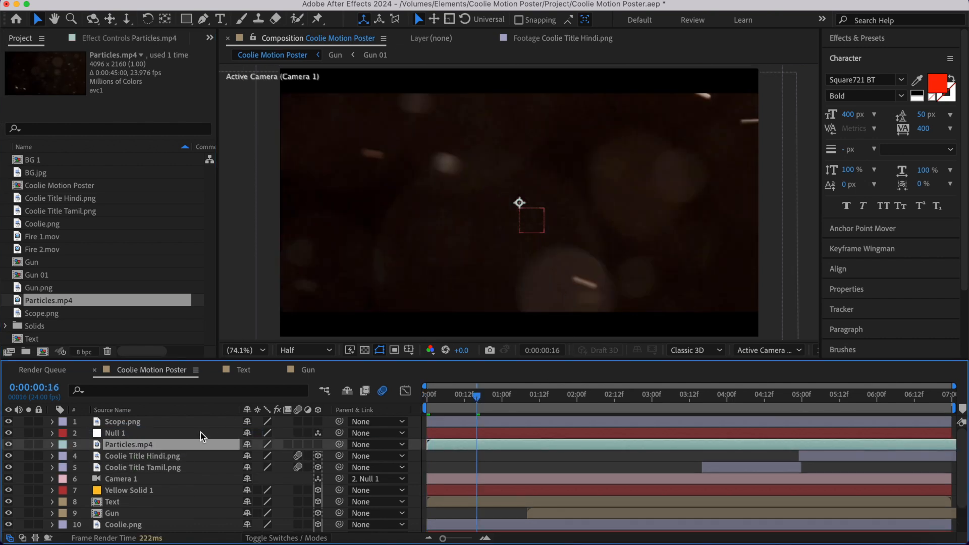
key(s)
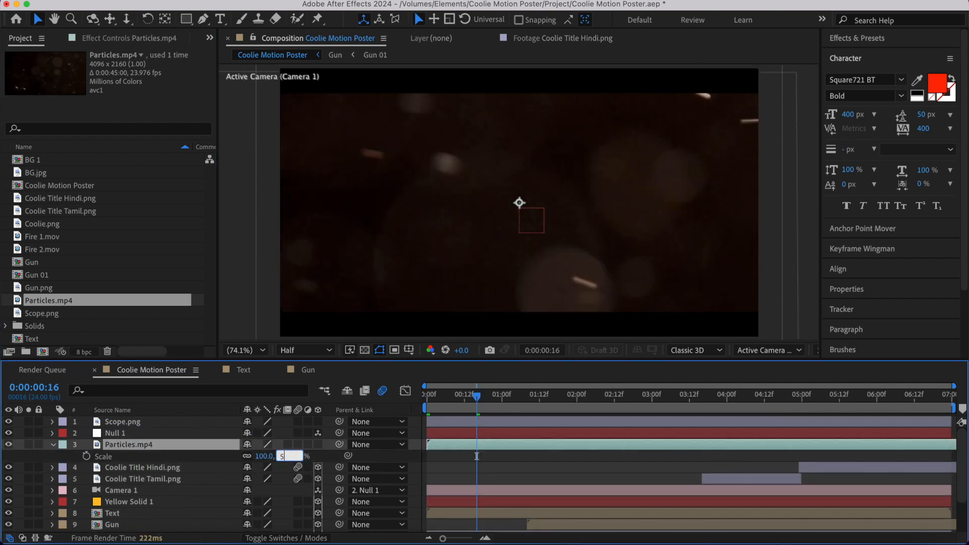
text(50)
key(Return)
click(281, 539)
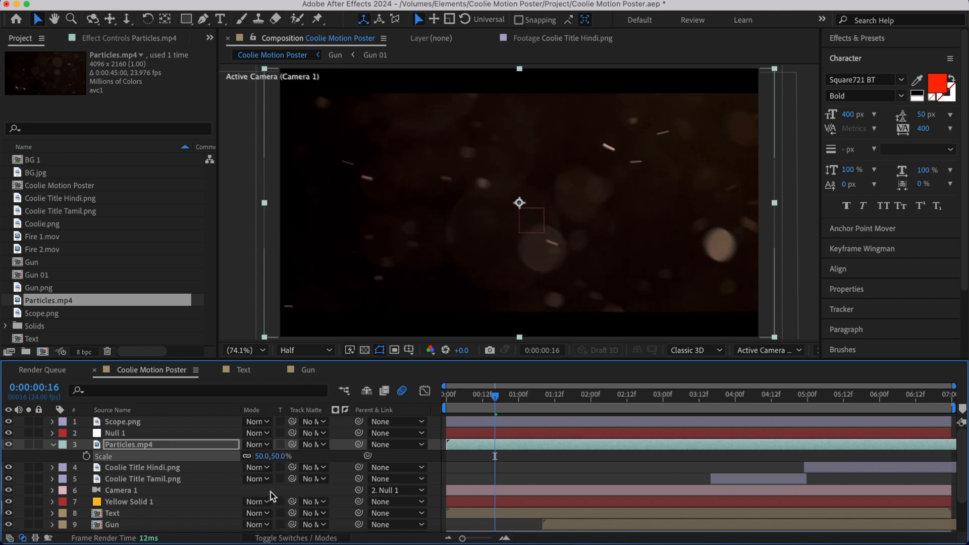
click(259, 445)
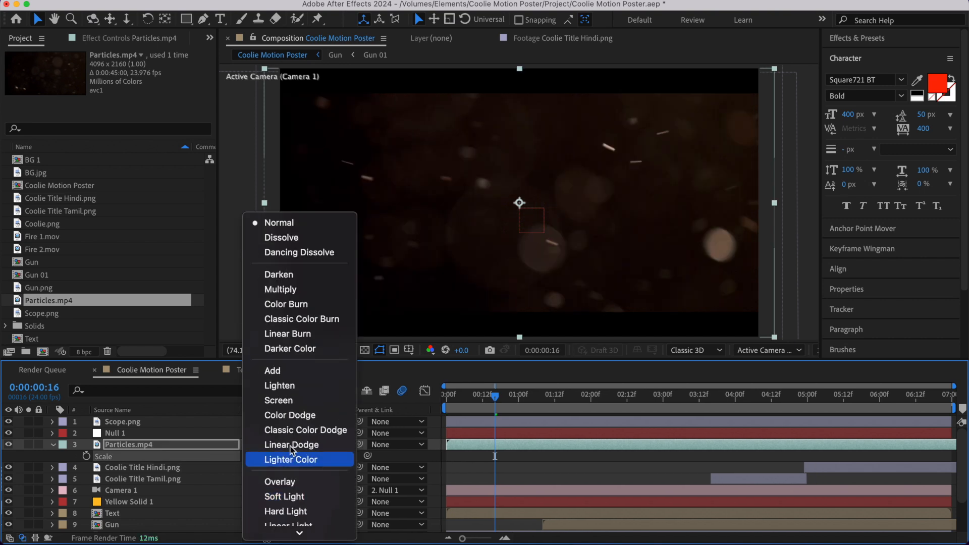
click(286, 400)
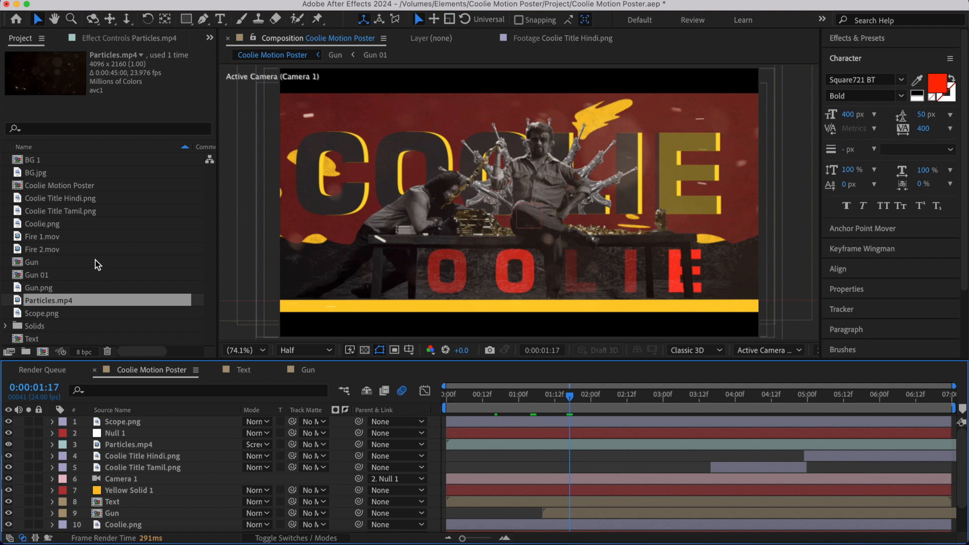
click(44, 237)
drag(44, 237, 147, 431)
drag(465, 405, 469, 404)
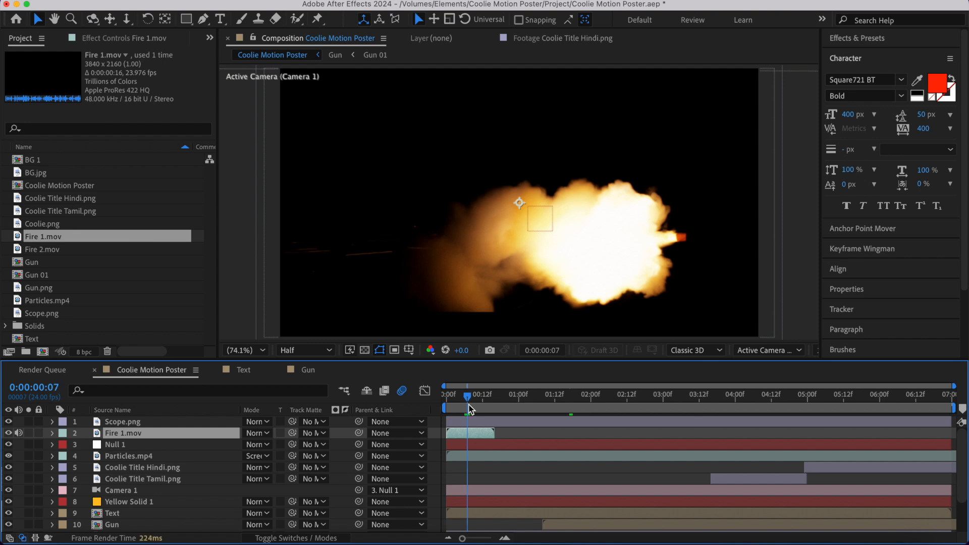
key(super+z)
- Add Fire 2.mov to the composition at 0:00:00:00, directly above Null 1, and preview its sparks
drag(54, 247, 129, 437)
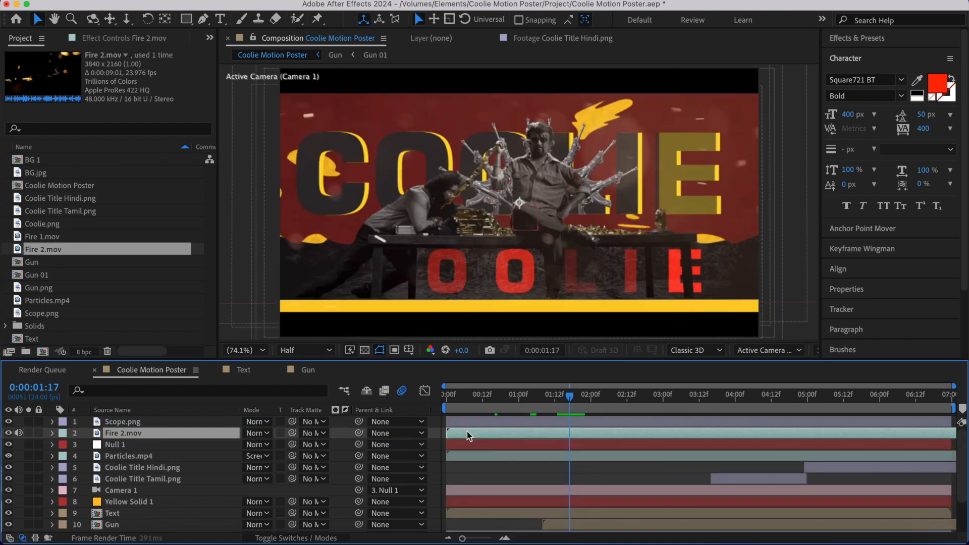
drag(465, 407, 433, 404)
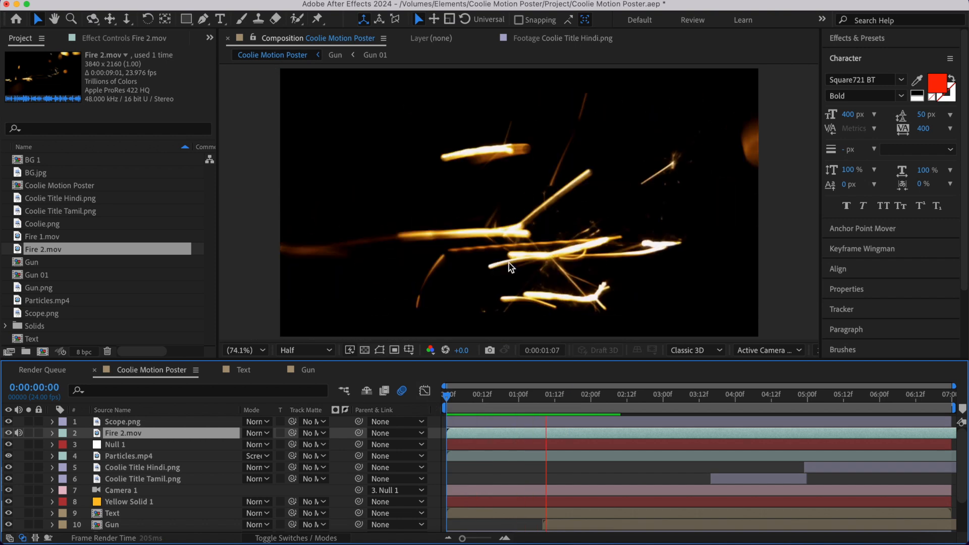
key(space)
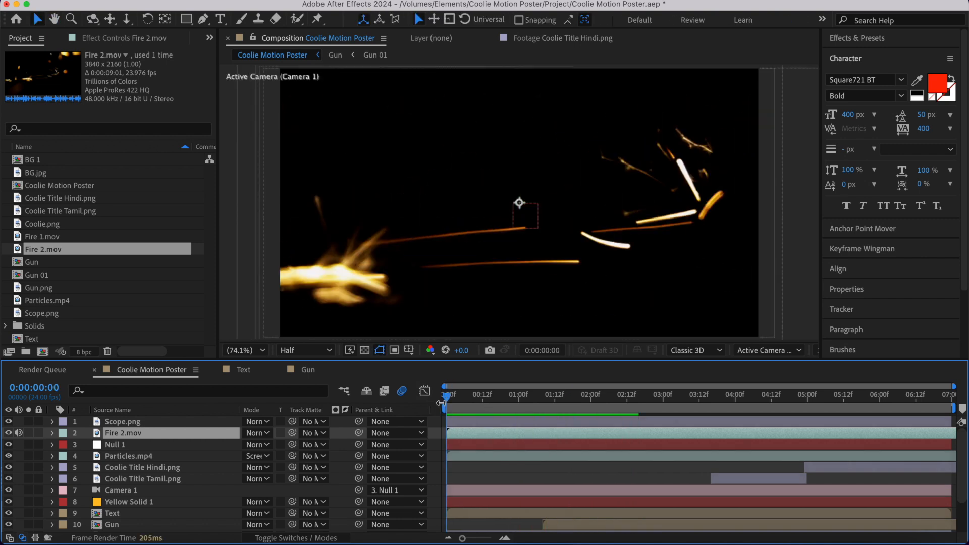
scroll(477, 463, down, 3)
scroll(477, 463, up, 3)
- Trim the end of the Fire 2.mov layer to Null 1's second Position keyframe at 0:00:01:00
click(487, 447)
key(p)
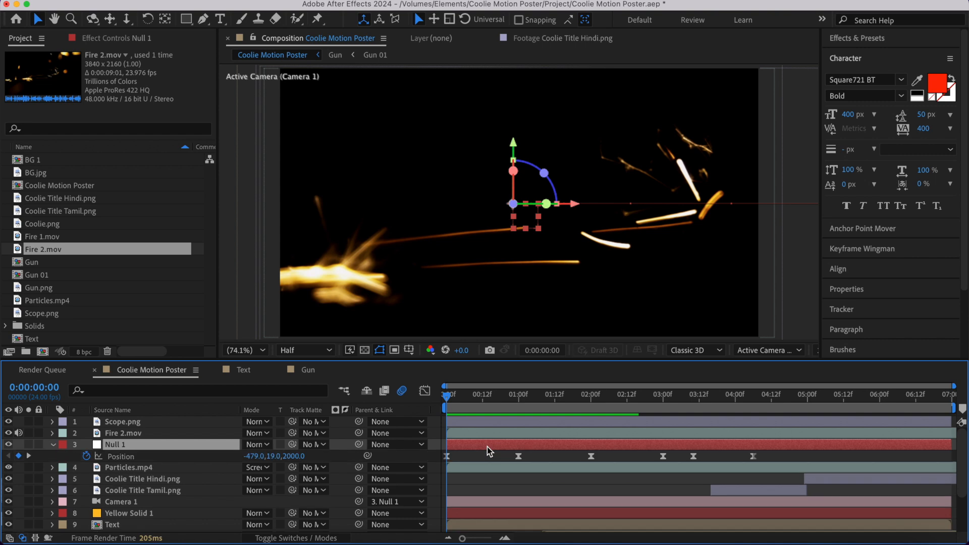
click(518, 403)
drag(520, 400, 433, 404)
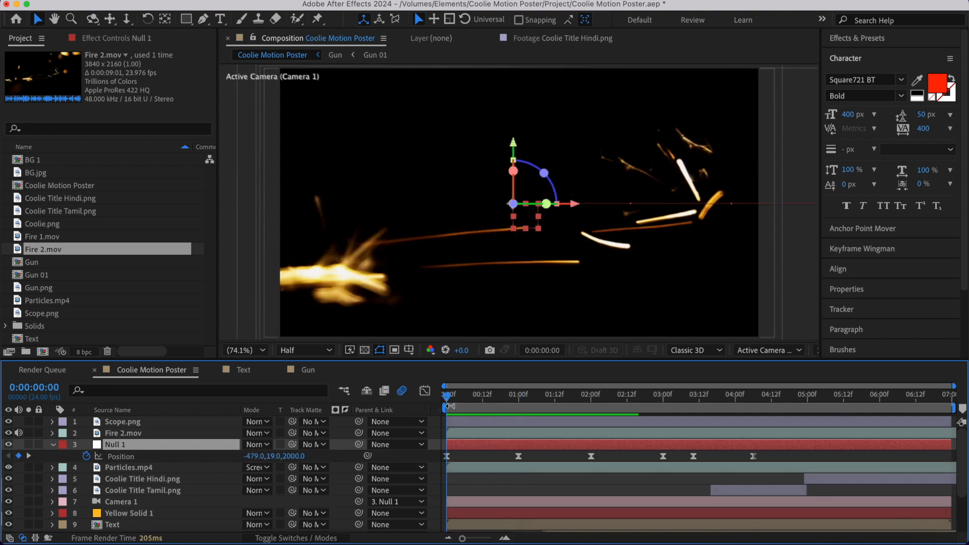
key(space)
key(space)
click(514, 401)
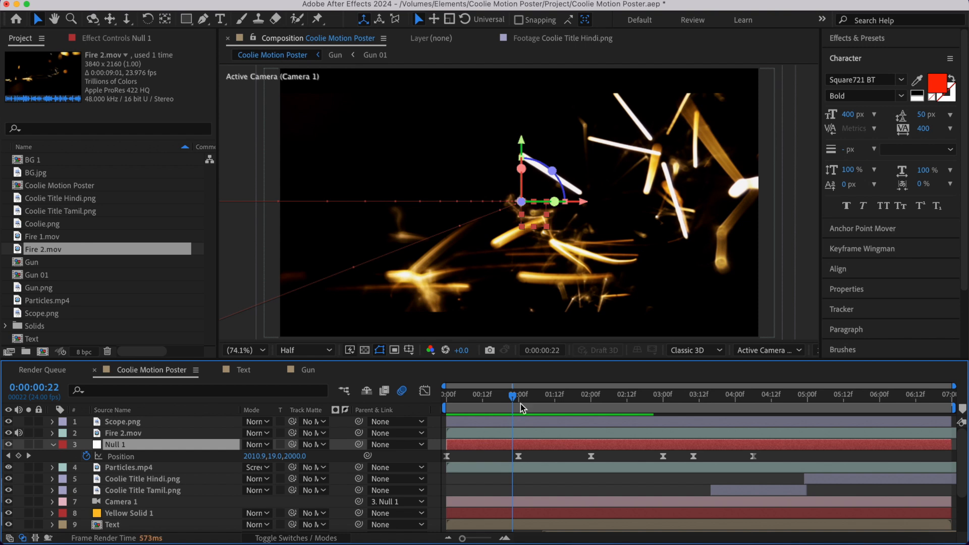
click(519, 401)
click(519, 434)
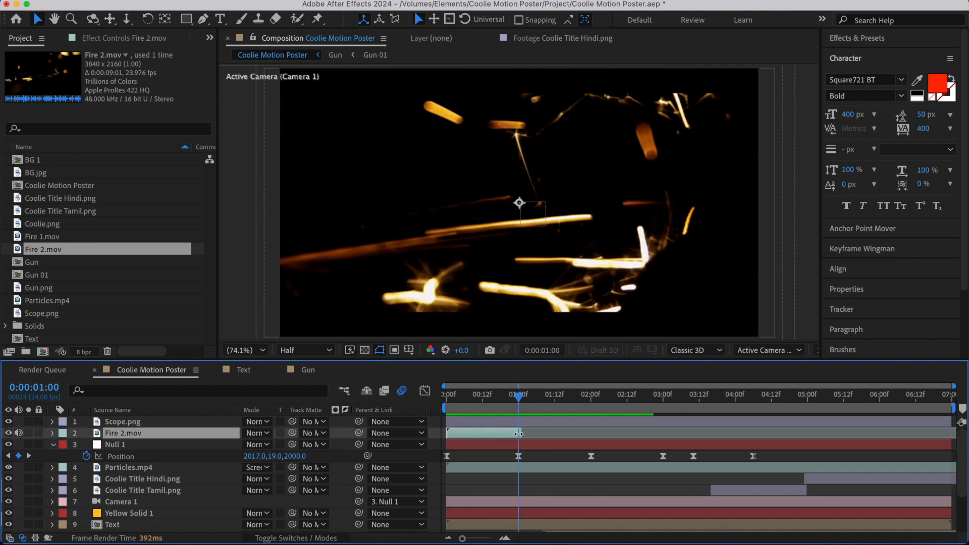
- Shorten the Fire 2.mov layer to end at about 0:00:00:19 and set its blending mode to Screen
click(505, 410)
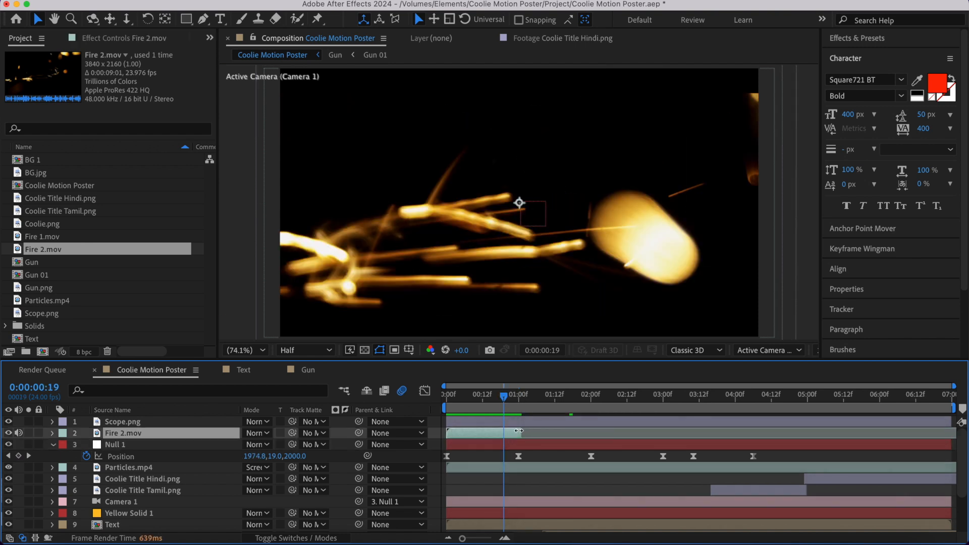
key(space)
click(258, 433)
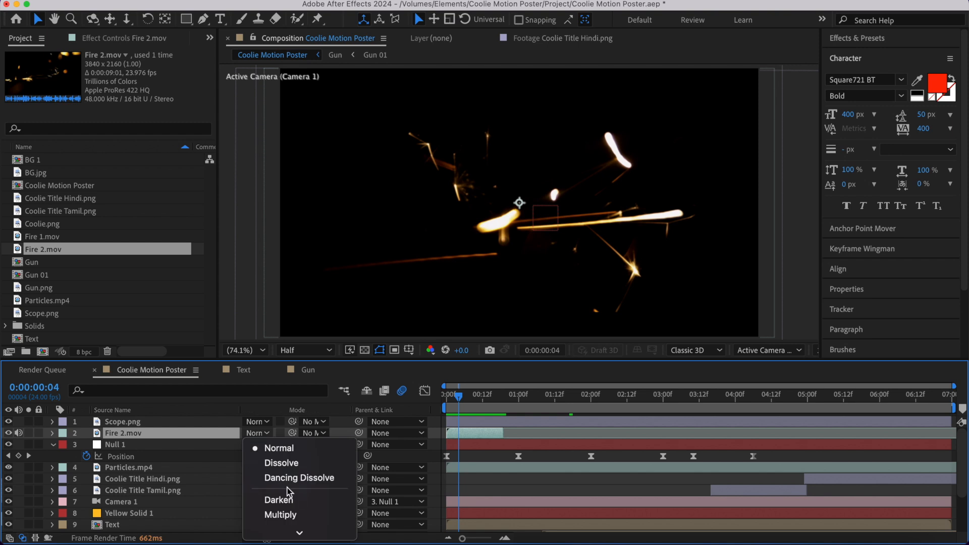
click(301, 243)
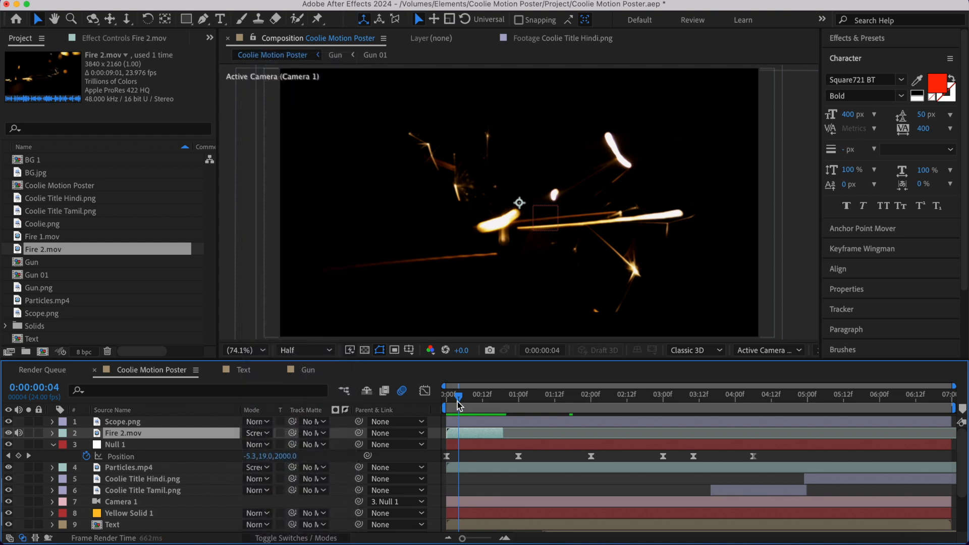
click(454, 404)
key(space)
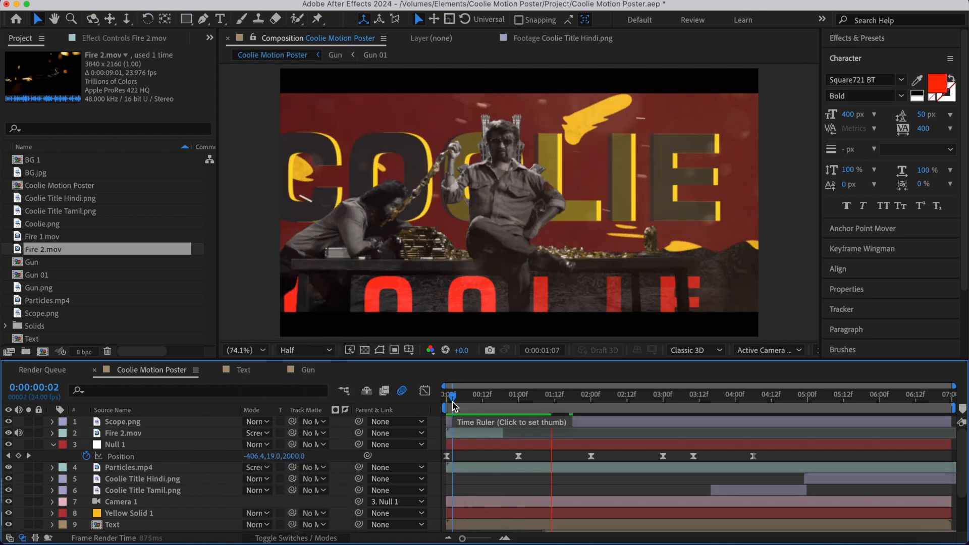
- Trim Fire 2.mov to end at about 0:00:00:13 and place a duplicate of it starting at 0:00:01:00
click(501, 433)
drag(494, 433, 548, 445)
key(ctrl+d)
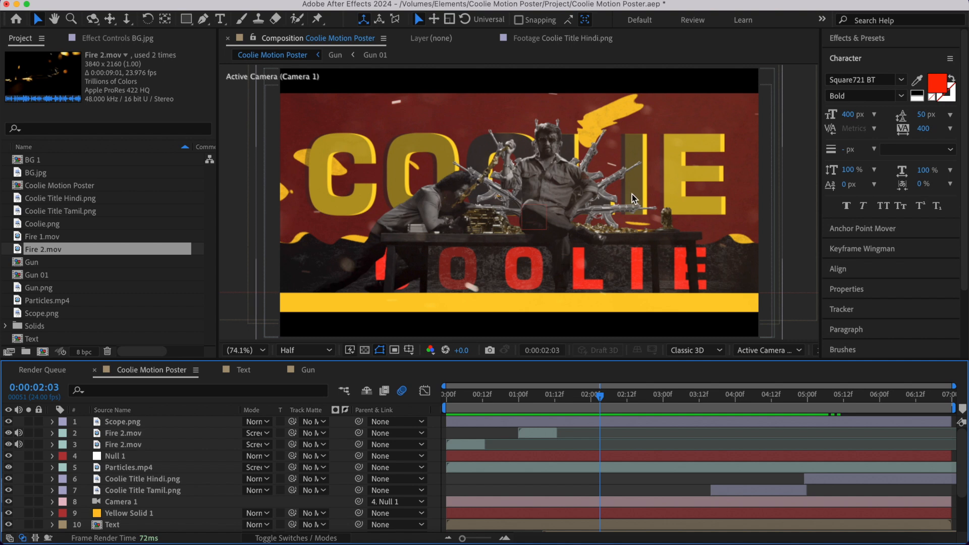
- Add Fire 1.mov directly above the two Fire 2.mov layers and make it a 3D layer
click(57, 237)
drag(59, 238, 123, 433)
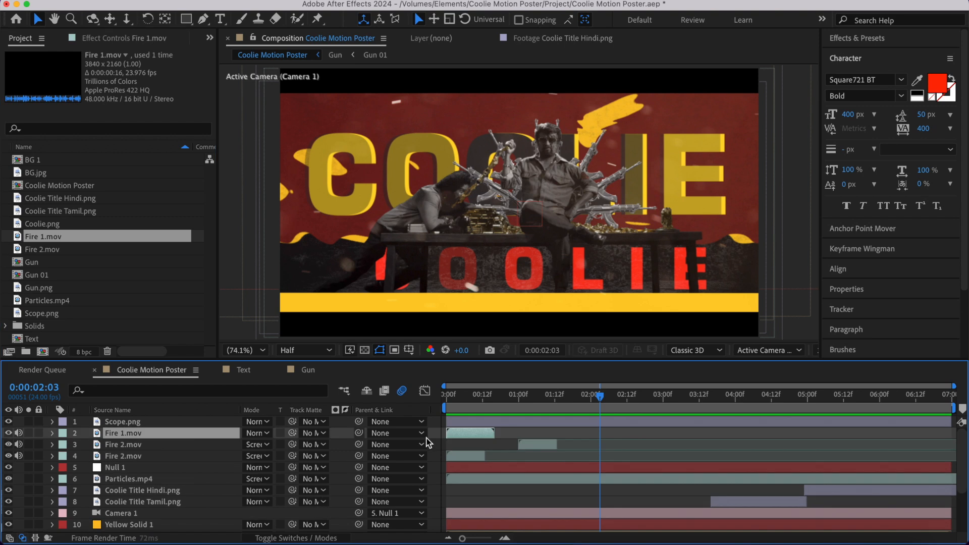
click(334, 539)
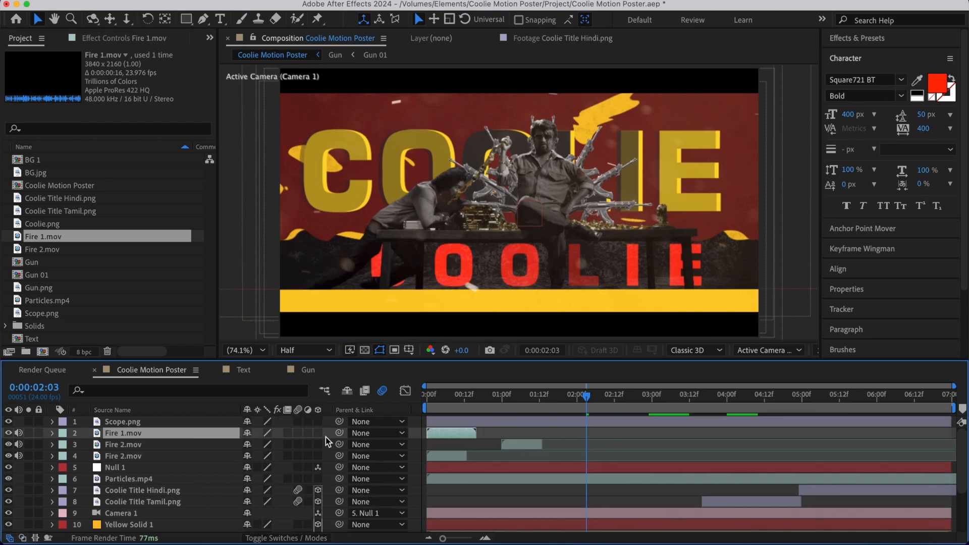
- Preview the gun reveal and move the Fire 1.mov layer to start at about 0:00:02:13
drag(530, 404, 576, 403)
key(space)
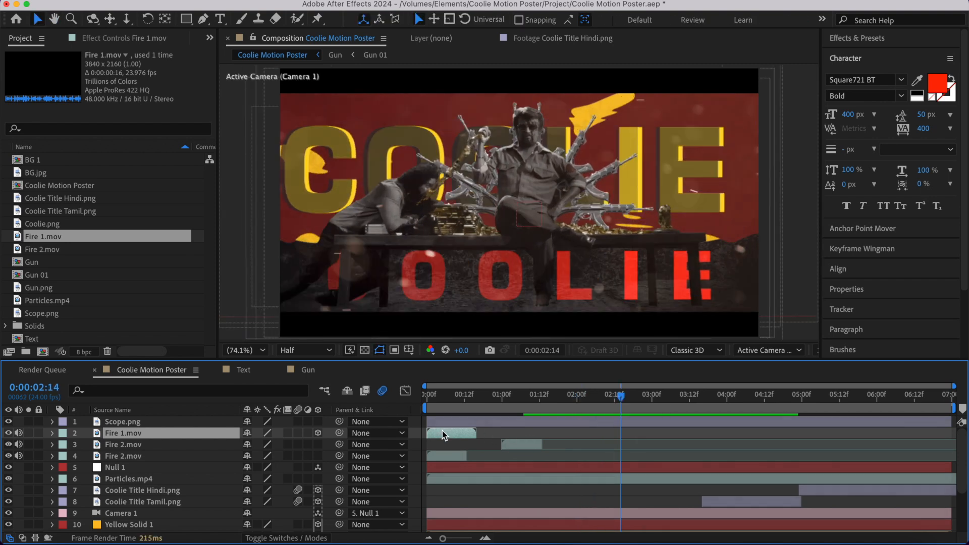
drag(442, 432, 632, 446)
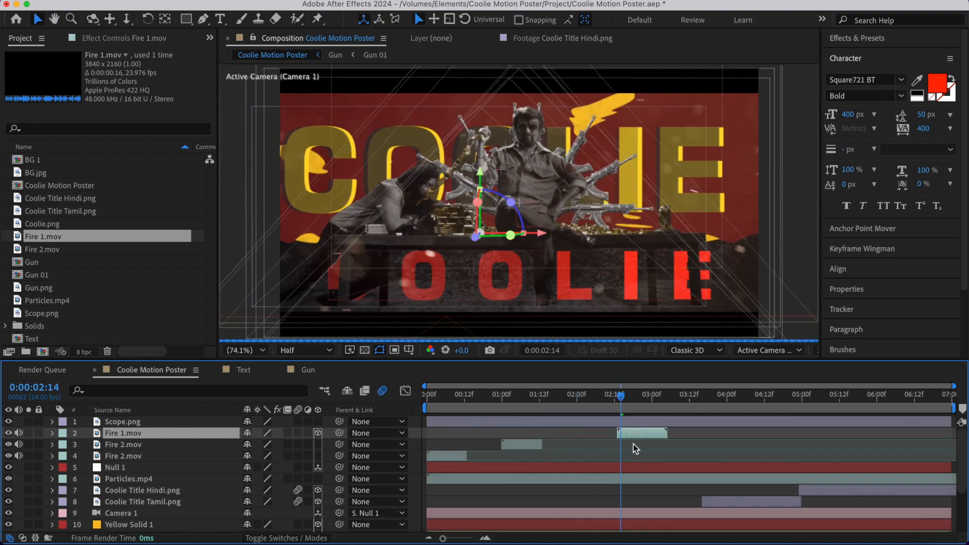
- Set the Fire 1.mov layer's blending mode to Screen and its scale to 20%
click(284, 537)
click(257, 434)
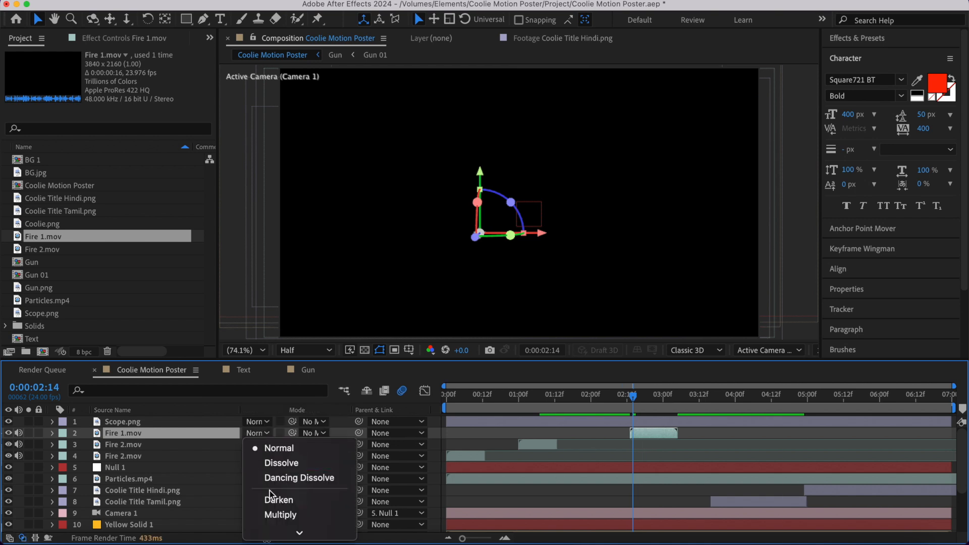
scroll(273, 485, down, 3)
click(652, 399)
key(s)
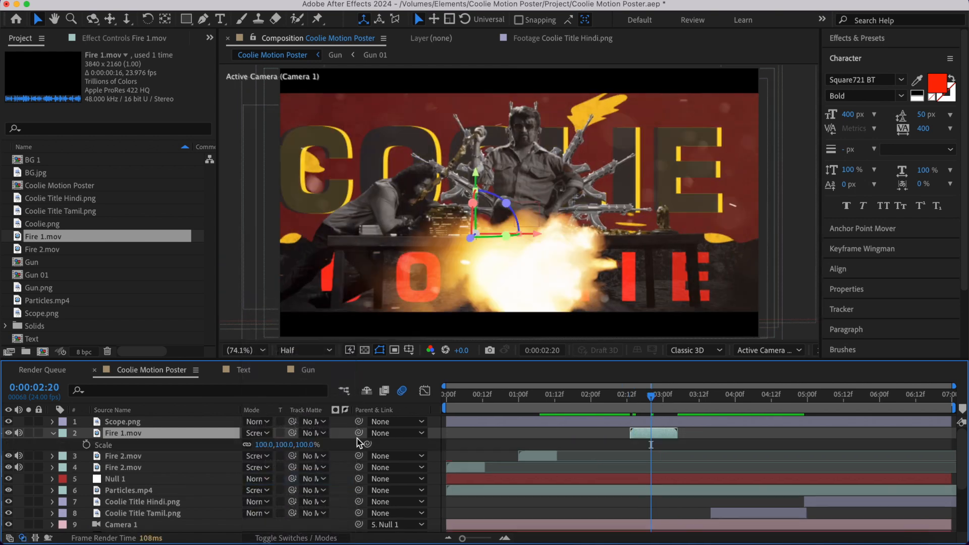
click(262, 444)
text(20)
key(Return)
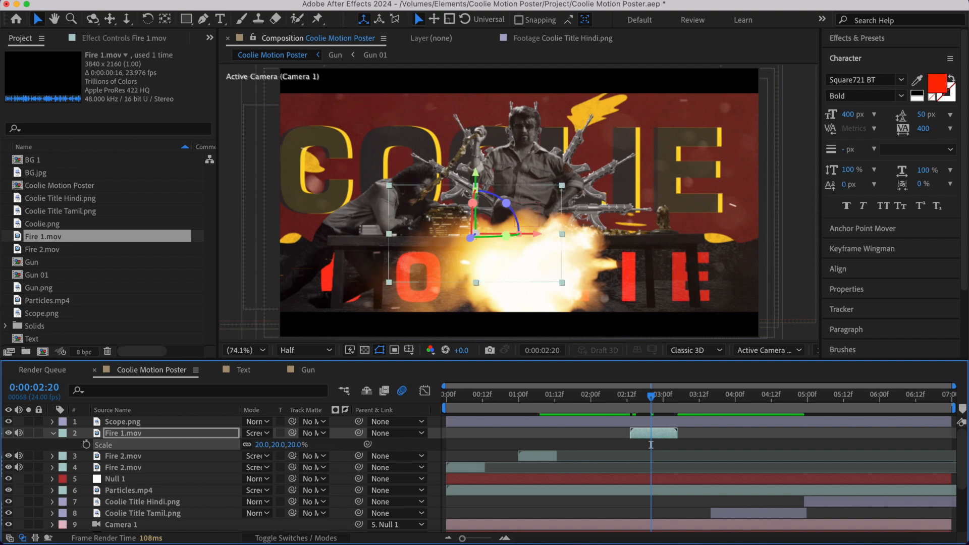
- Move the Fire 1.mov muzzle flash up to the poster's upper edge, just left of the seated man's head
drag(511, 249, 448, 194)
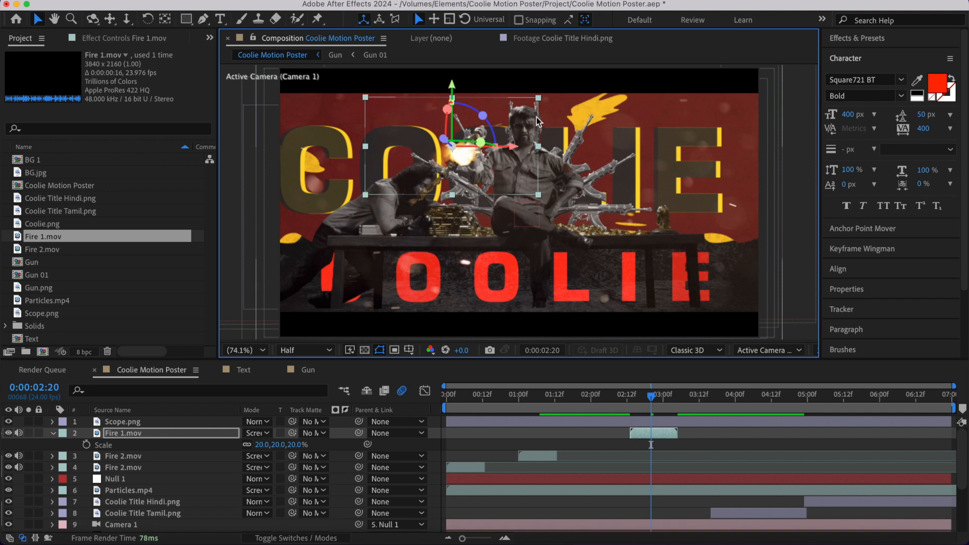
drag(472, 157, 506, 113)
key(s)
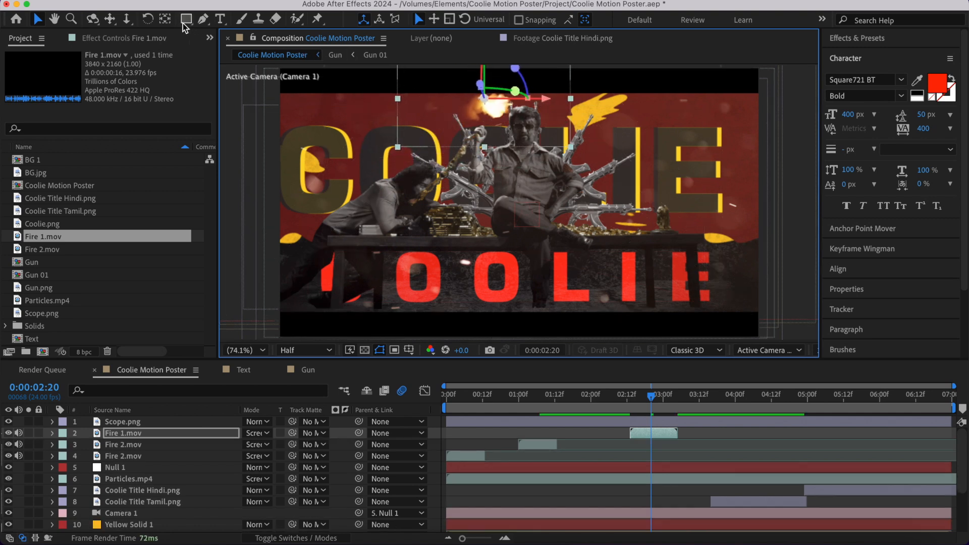
- Turn off 3D for the Fire 1.mov layer
key(y)
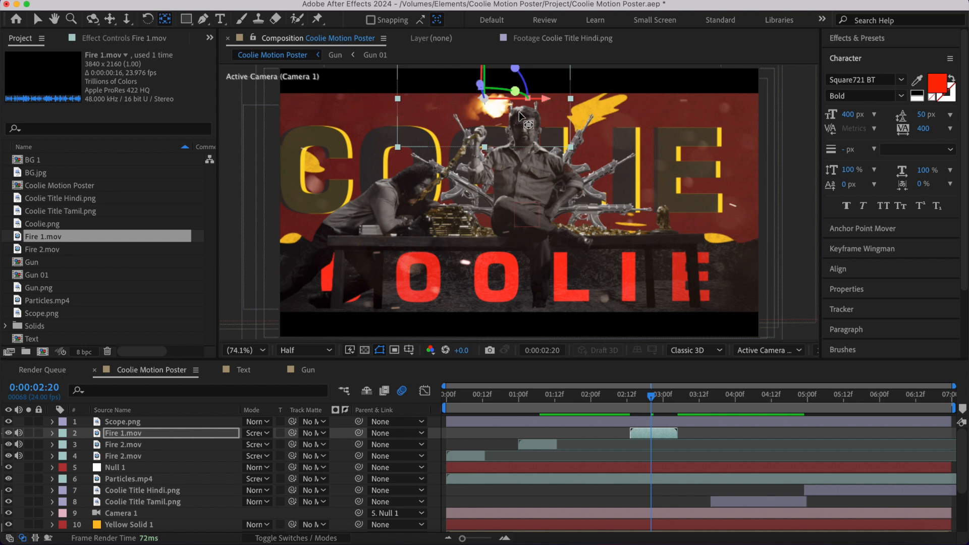
scroll(519, 111, up, 4)
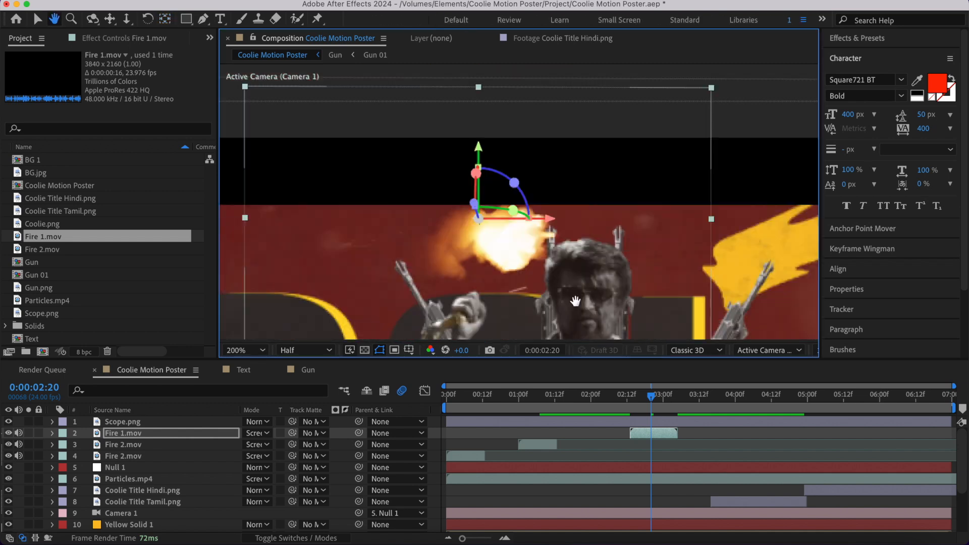
click(308, 537)
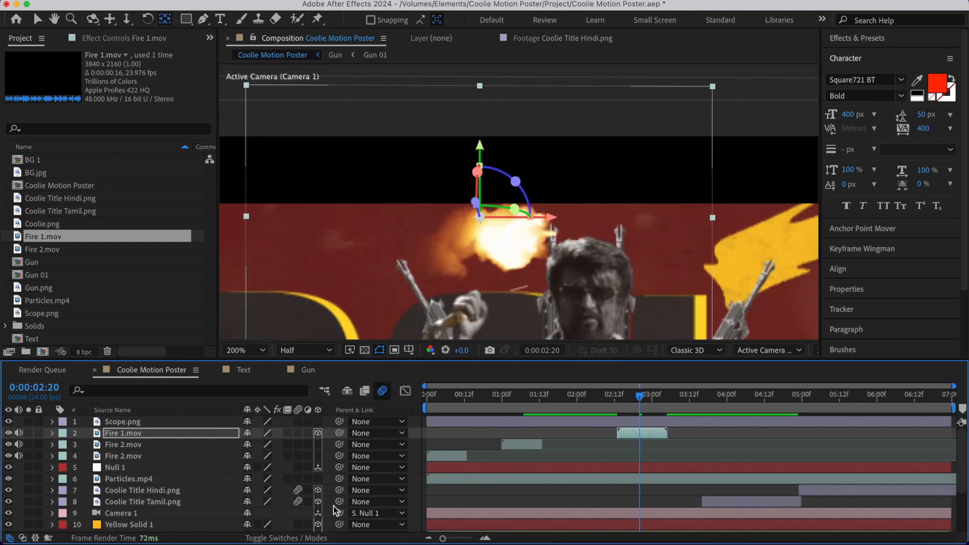
click(319, 434)
click(652, 395)
scroll(639, 272, down, 1)
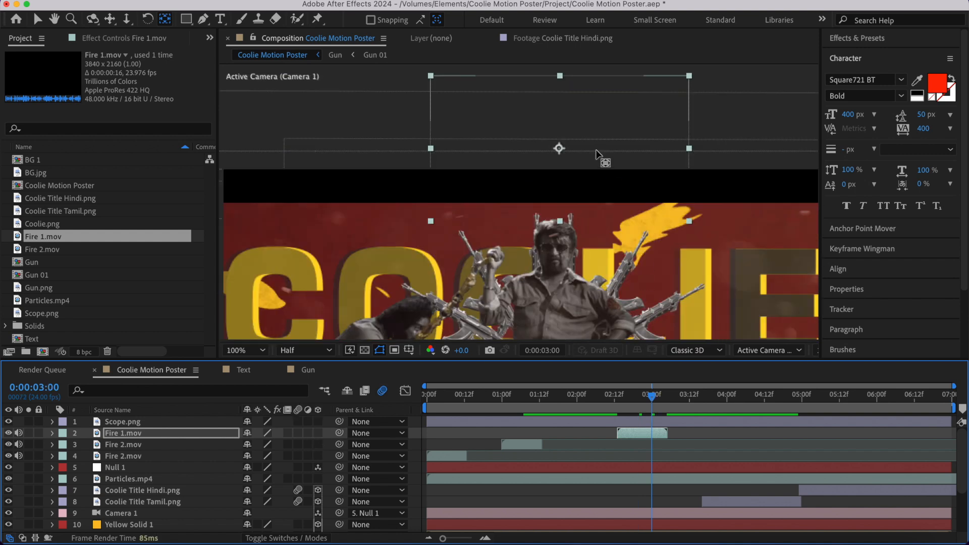
- Move the muzzle flash down over the seated man's head and place the layer's anchor point at the flash's right tip
key(v)
drag(591, 118, 584, 187)
click(637, 396)
key(y)
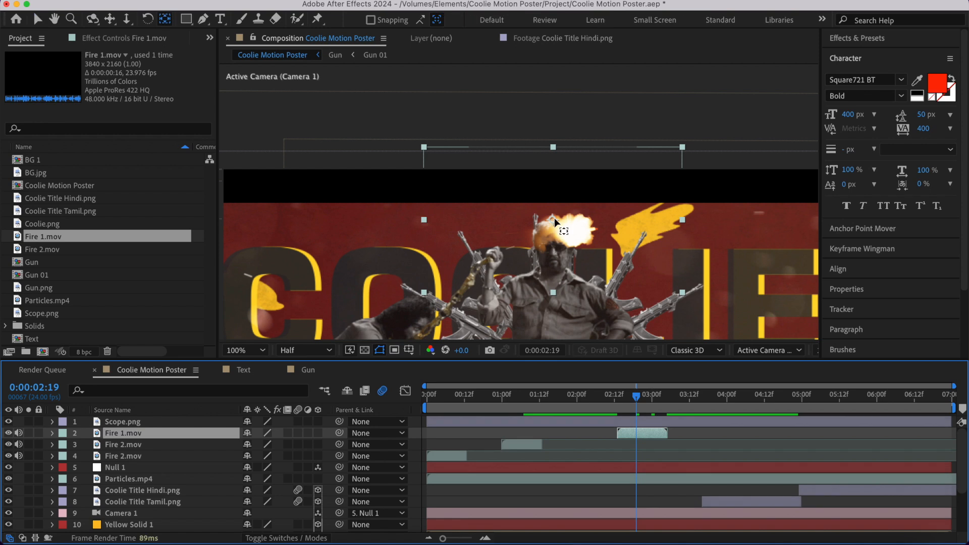
drag(599, 225, 596, 230)
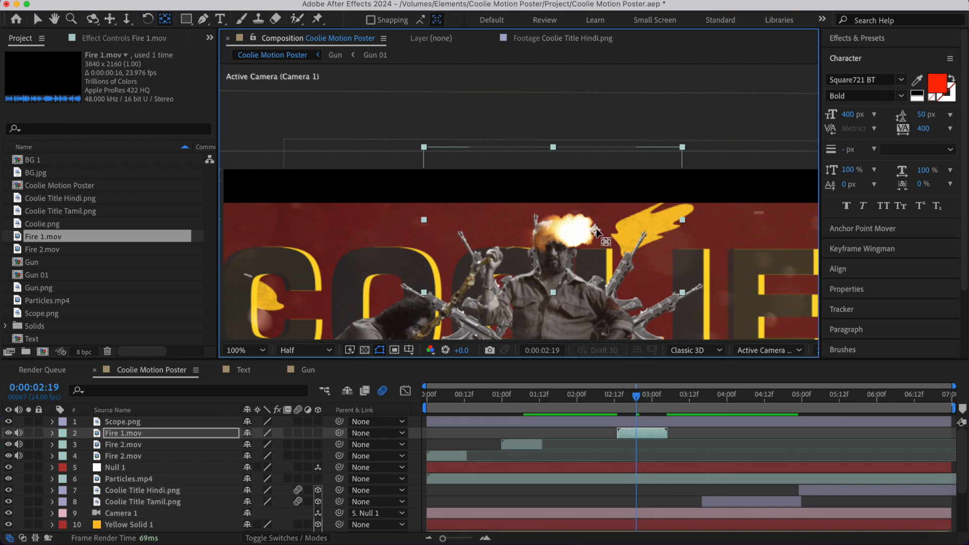
- Turn on 3D for the Fire 1.mov layer and set its Z orientation to 90°
click(318, 433)
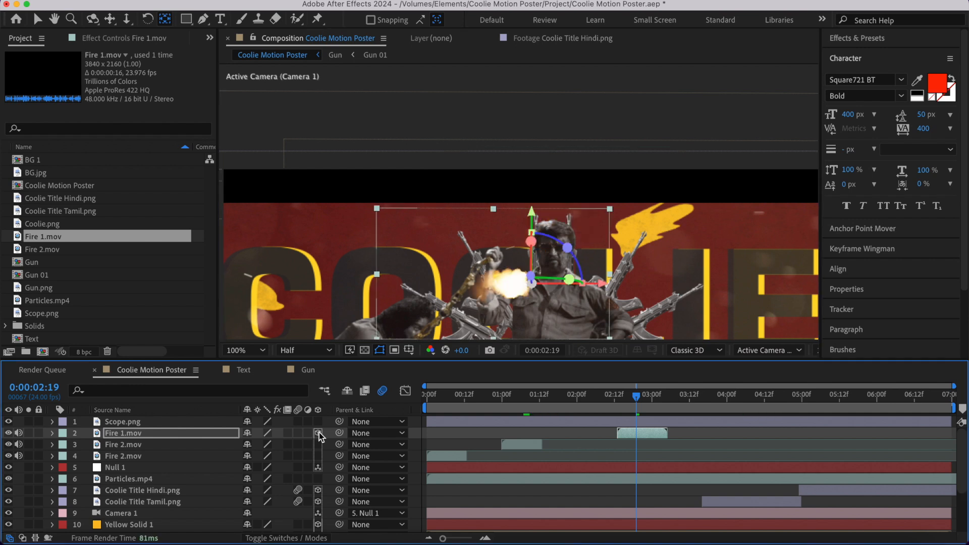
key(r)
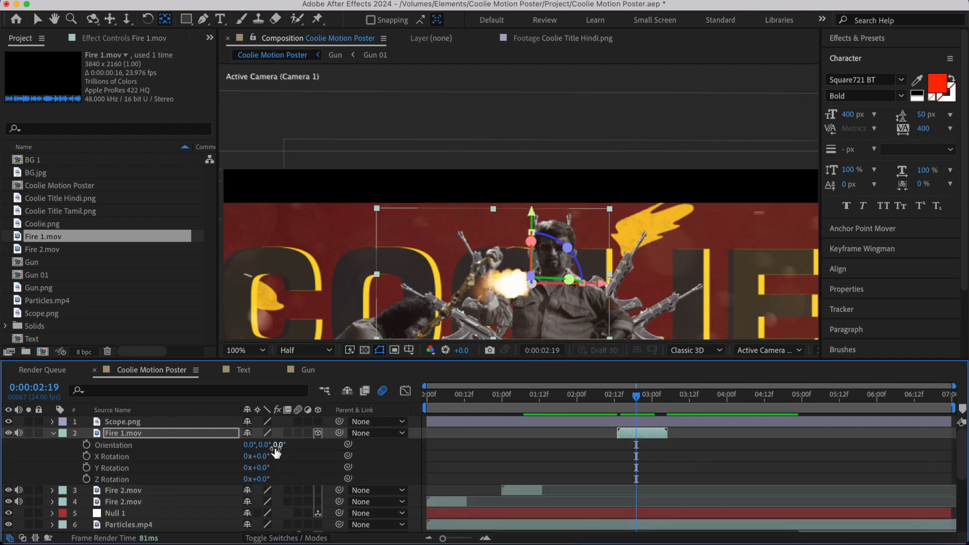
click(277, 448)
text(90)
key(Return)
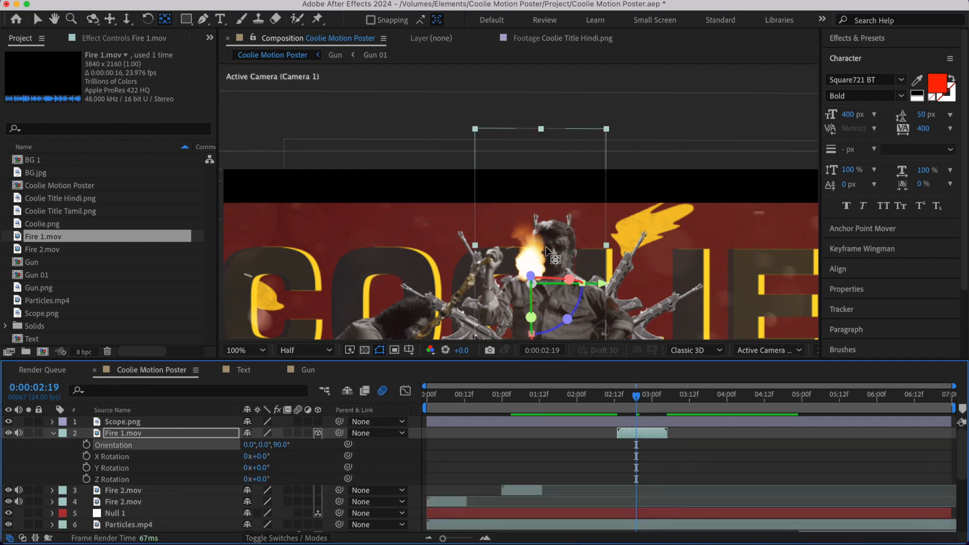
- Move the upright muzzle flash onto the tip of the gun barrel just left of the seated man's head
key(v)
drag(550, 251, 563, 205)
click(657, 457)
- Duplicate the Fire 1.mov flash and move the copy horizontally onto the barrel right of the man's head
scroll(589, 285, up, 1)
click(663, 437)
key(super+d)
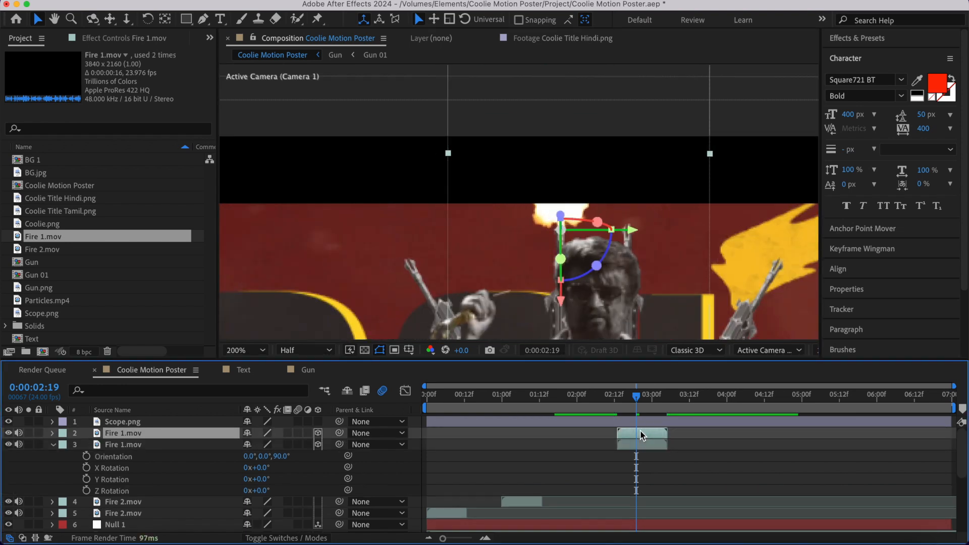
drag(631, 231, 699, 231)
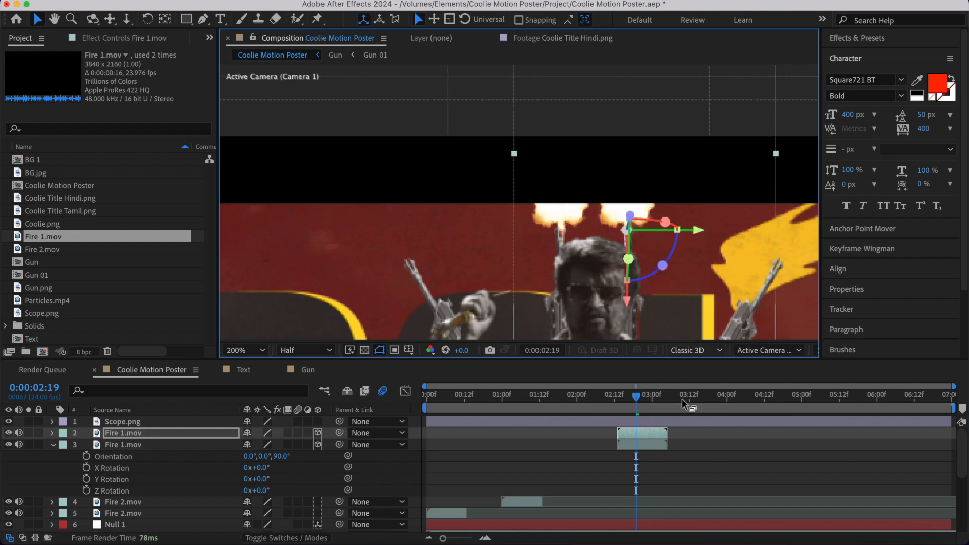
- Preview the two muzzle flashes from 0:00:02:10
click(637, 469)
click(609, 413)
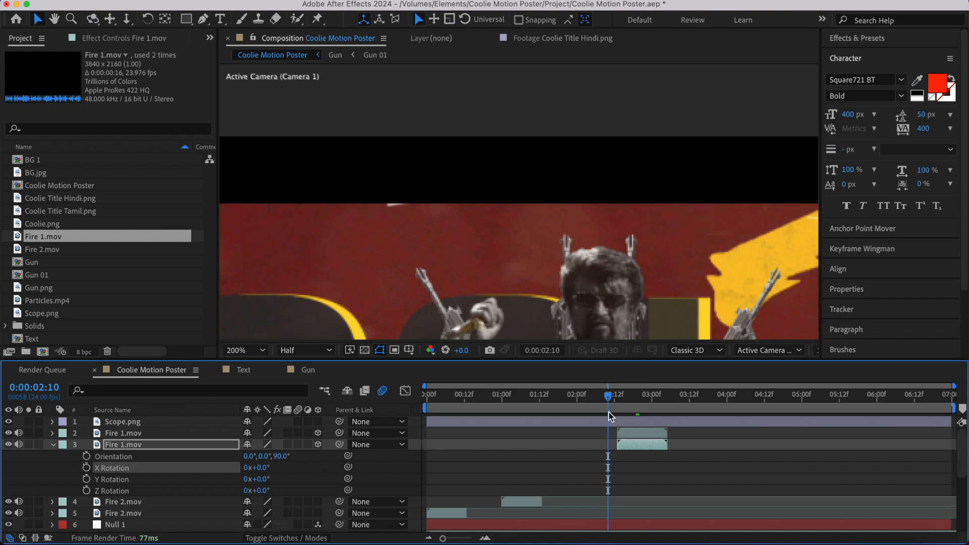
key(space)
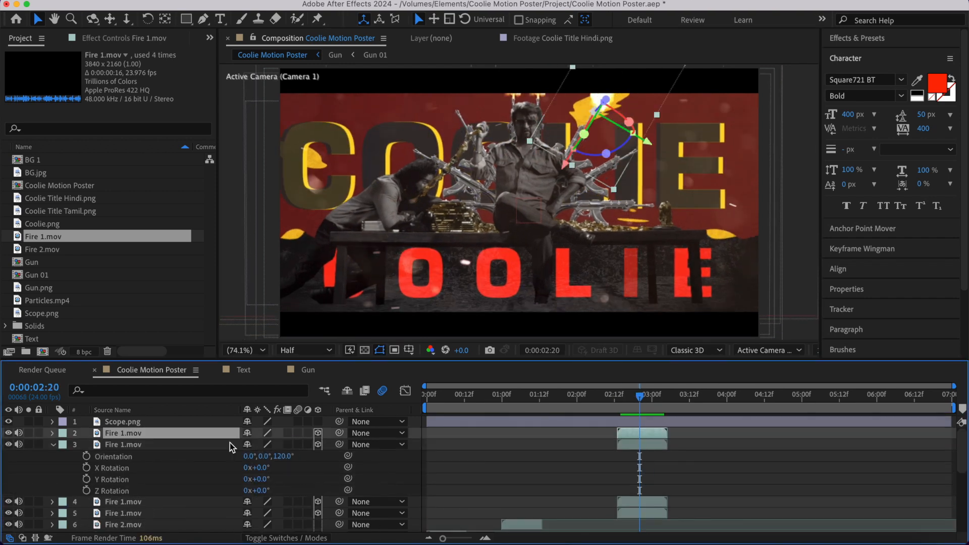
- Set the newest Fire 1.mov copy's Z orientation to 60° and place it on the upper-left gun's muzzle
key(r)
drag(601, 112, 570, 101)
drag(282, 445, 417, 349)
click(281, 446)
text(60)
key(Return)
drag(581, 109, 456, 114)
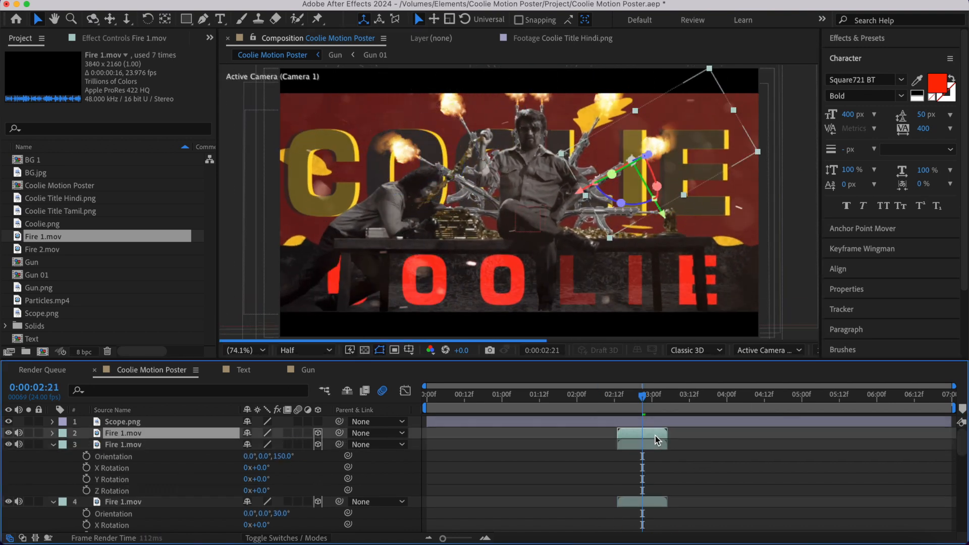
- Shift the two Fire 1.mov flashes on the upper-left and upper-right guns to start about three frames after the central pair
mouse_move(642, 397)
mouse_down()
mouse_move(612, 397)
mouse_move(649, 397)
mouse_up()
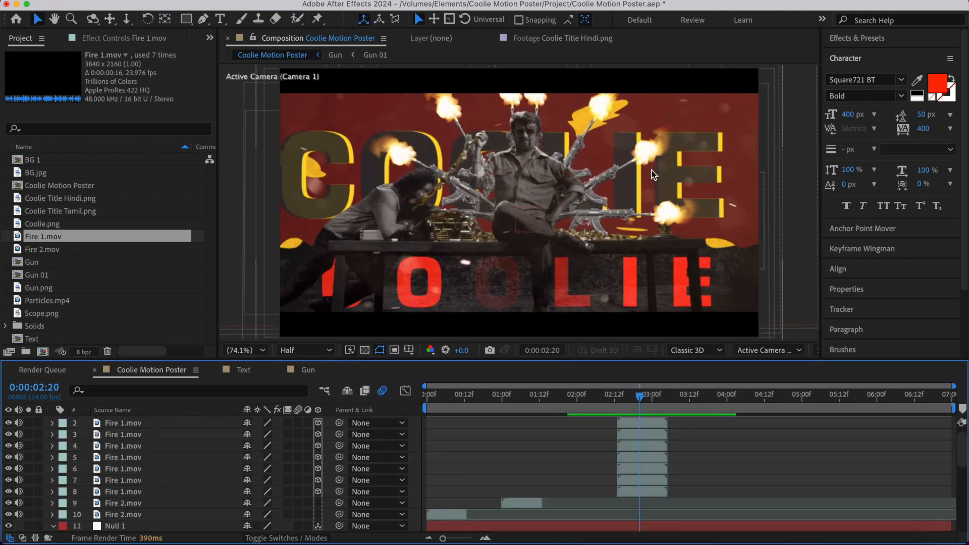
mouse_move(639, 396)
mouse_down()
mouse_move(614, 396)
mouse_move(671, 399)
mouse_move(643, 399)
mouse_up()
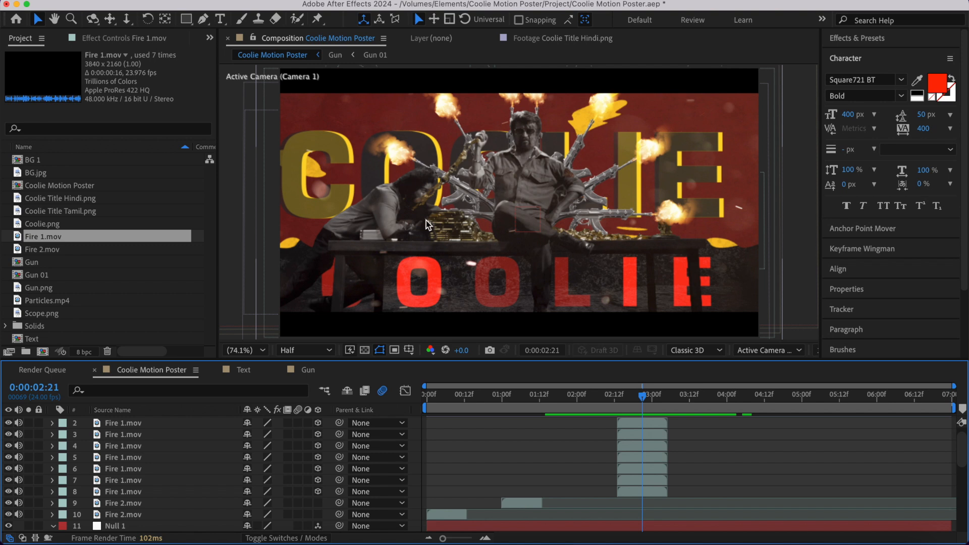
click(631, 484)
click(634, 468)
shift+click(635, 459)
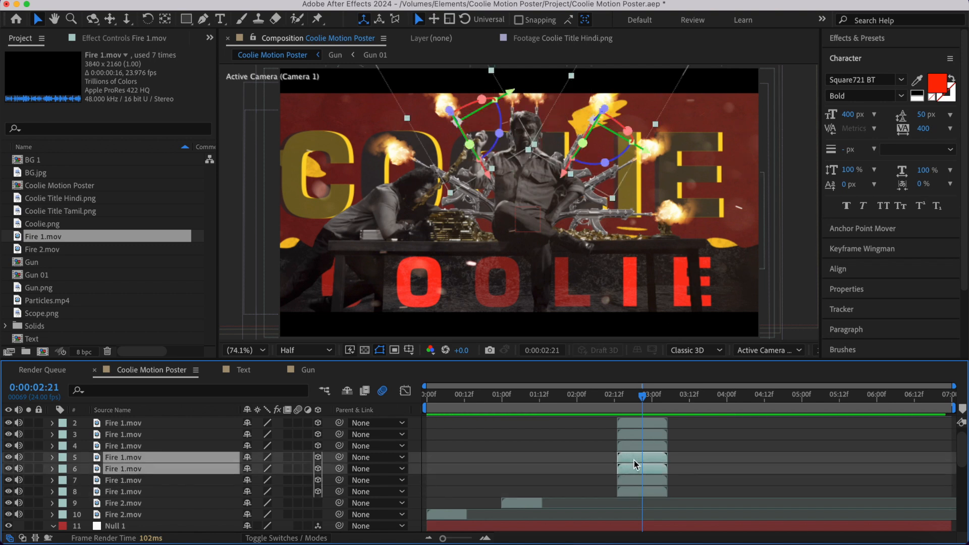
drag(642, 396, 615, 404)
key(bracketleft)
key(Page_Down)
- Shift the two Fire 1.mov flashes on the middle-left and middle-right guns to start about three frames after the upper pair
click(640, 446)
shift+click(641, 436)
key(super+Right)
key(super+Right)
key(bracketleft)
- Shift the topmost Fire 1.mov layer, the lower-right gun's flash, to start three frames after the middle pair
scroll(642, 436, up, 1)
click(642, 436)
key(super+Right)
key(super+Right)
key(super+Right)
key(super+bracketleft)
key(super+z)
key(bracketleft)
- Preview the staggered muzzle flashes and go back to 0:00:02:21
key(space)
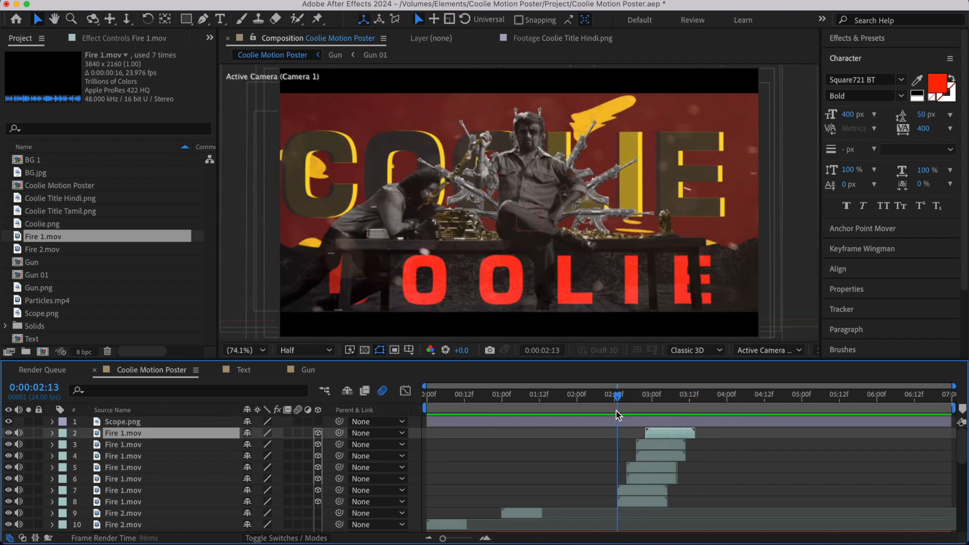
key(space)
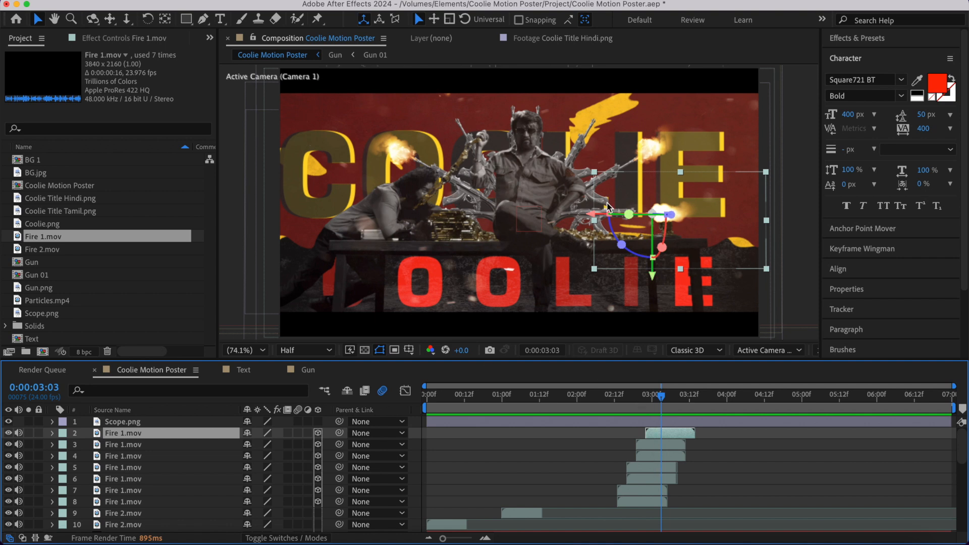
mouse_move(662, 406)
mouse_down()
mouse_move(612, 406)
mouse_move(643, 411)
mouse_up()
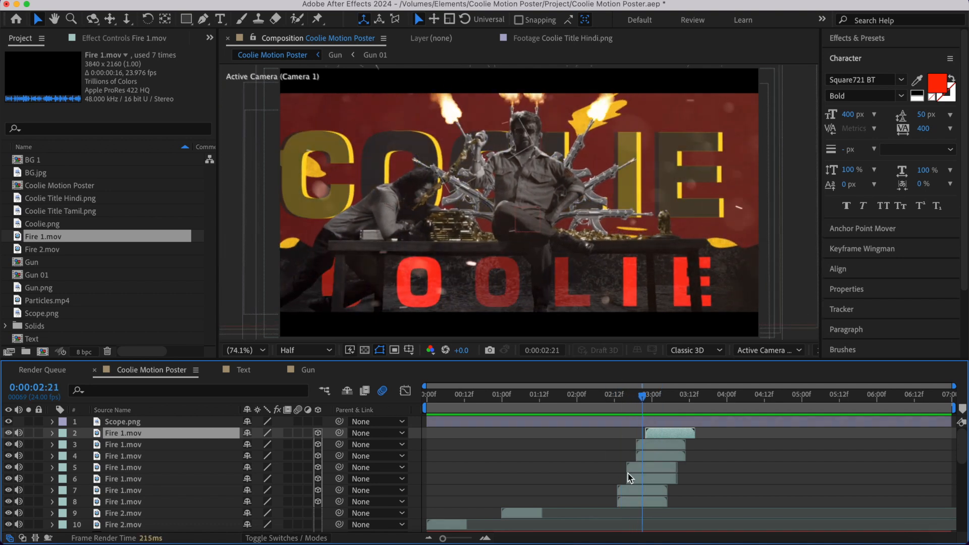
- Shift all seven Fire 1.mov layers together so the first pair starts at about 0:00:02:03, and preview the timing
click(626, 501)
shift+click(667, 437)
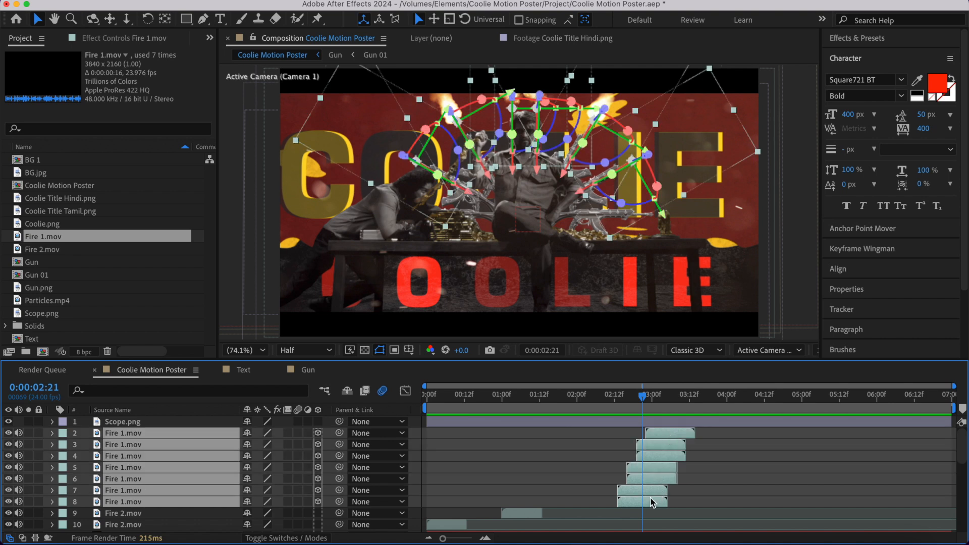
drag(650, 504, 640, 505)
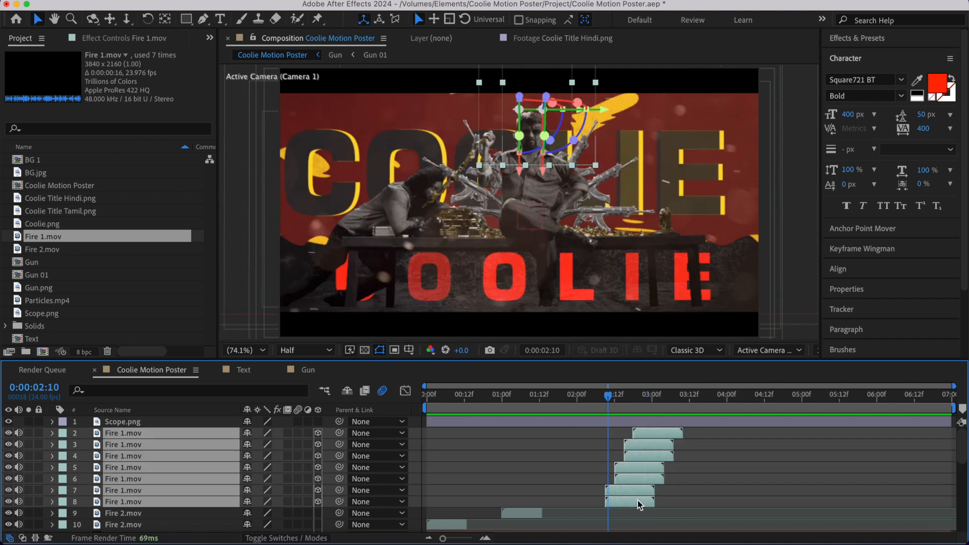
drag(638, 502, 625, 501)
click(590, 397)
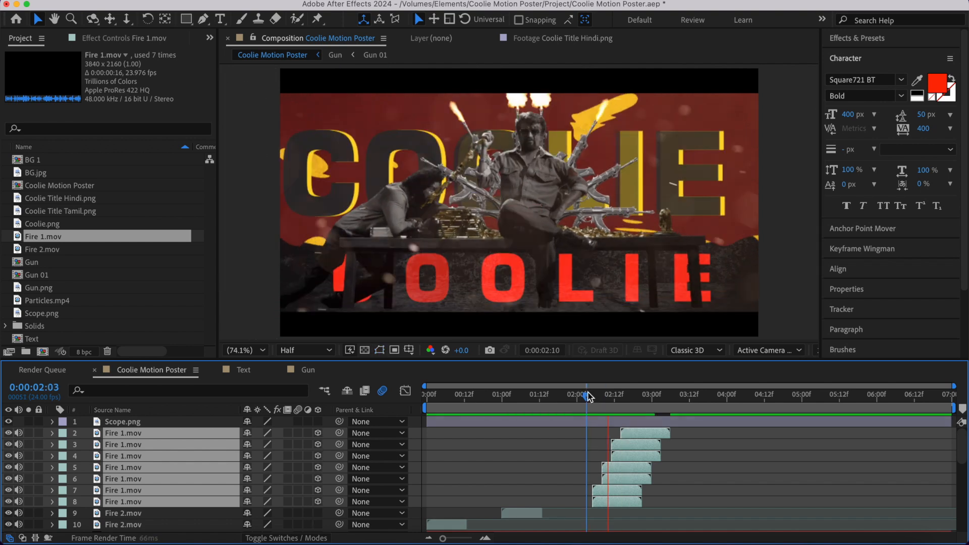
key(space)
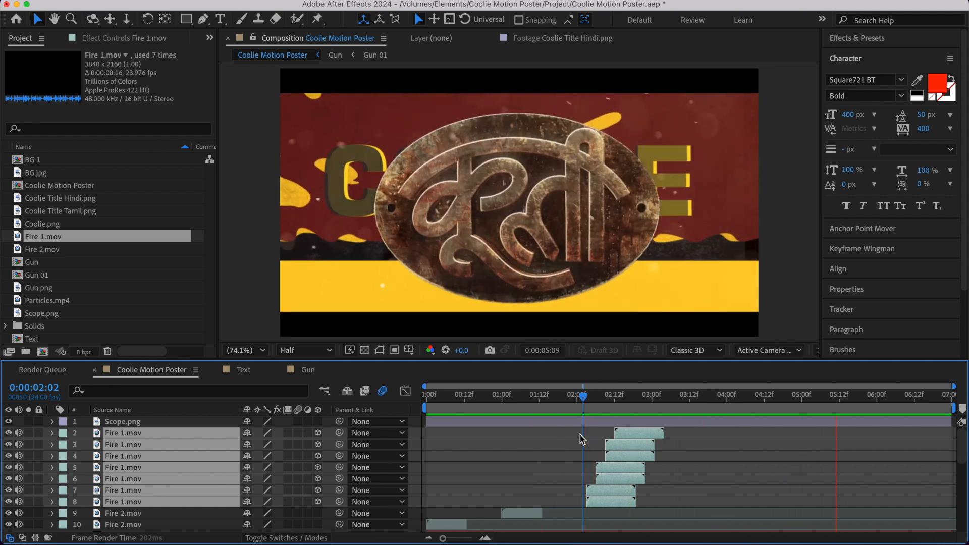
click(565, 465)
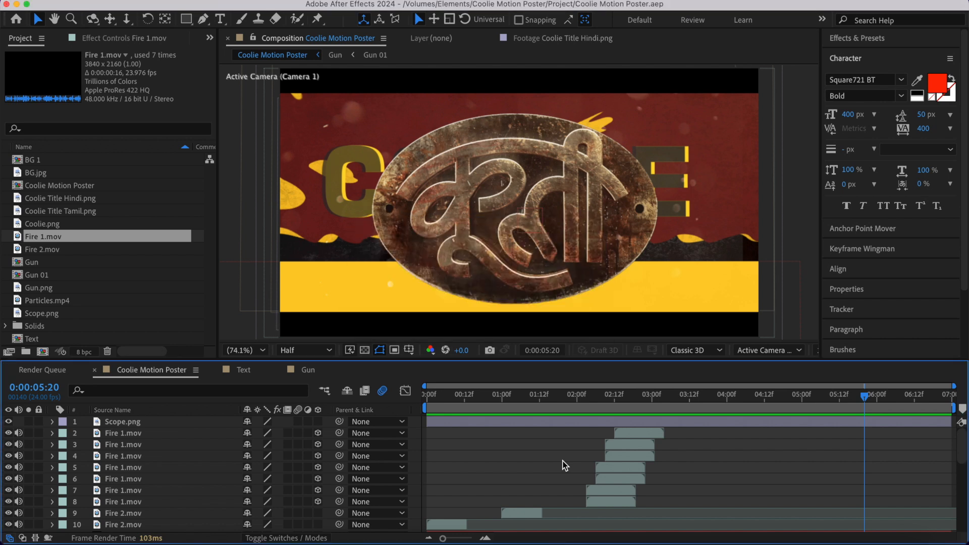
- Add an adjustment layer, trim its start to 0:00:03:19 and place it directly below the Coolie Title Tamil.png layer
scroll(563, 463, down, 5)
click(699, 397)
click(673, 399)
drag(682, 405, 736, 418)
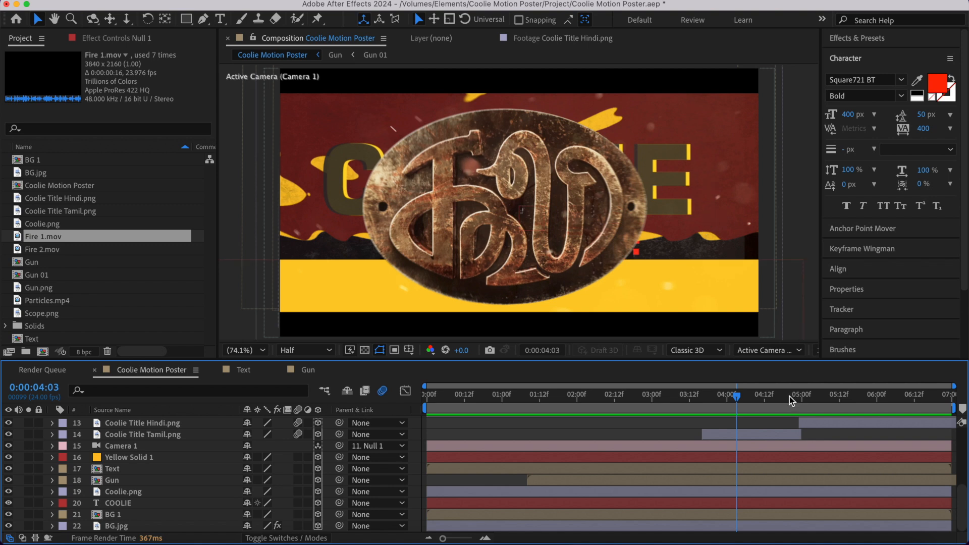
click(711, 407)
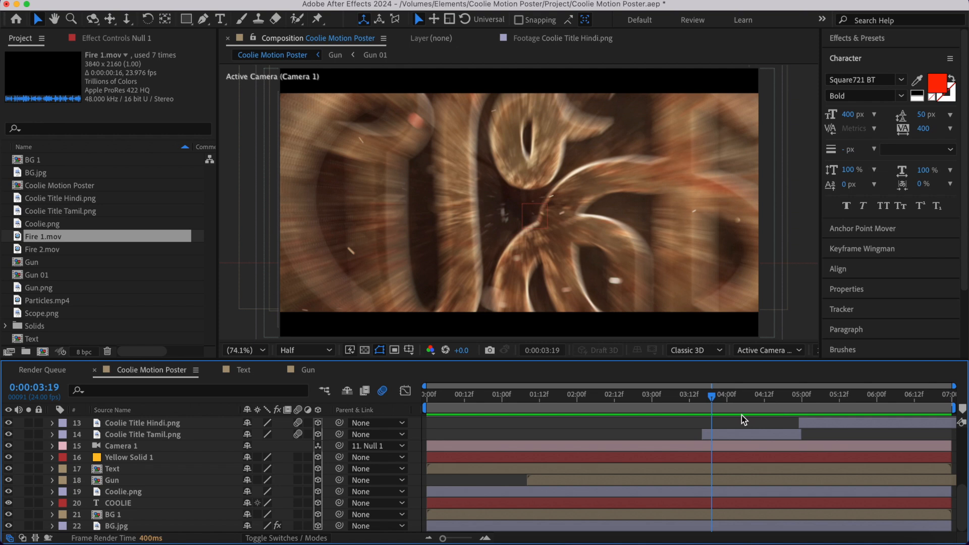
click(727, 435)
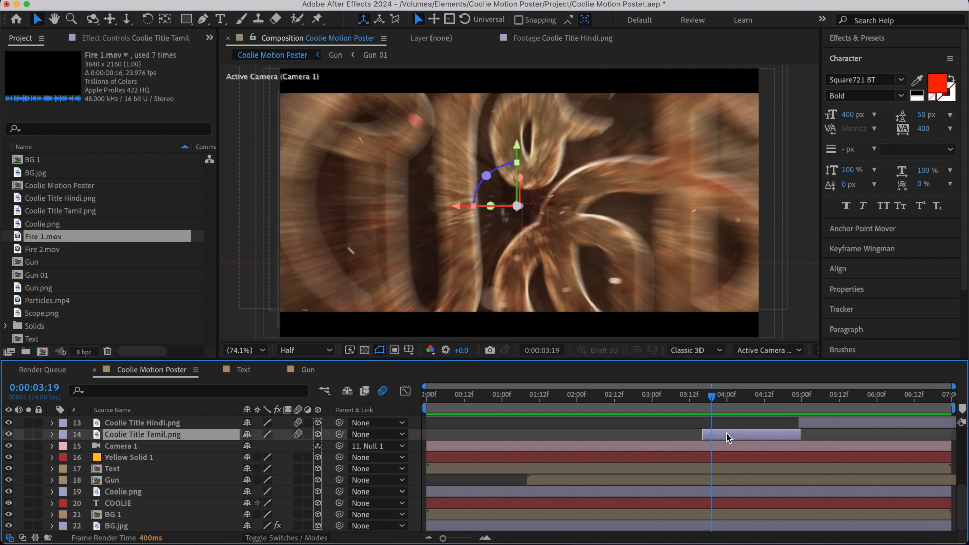
key(super+alt+y)
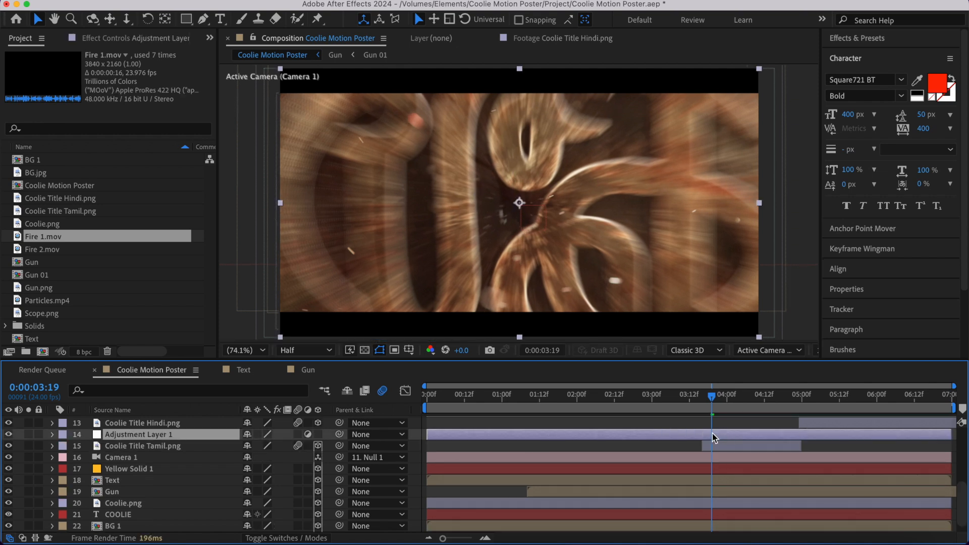
key(alt+bracketleft)
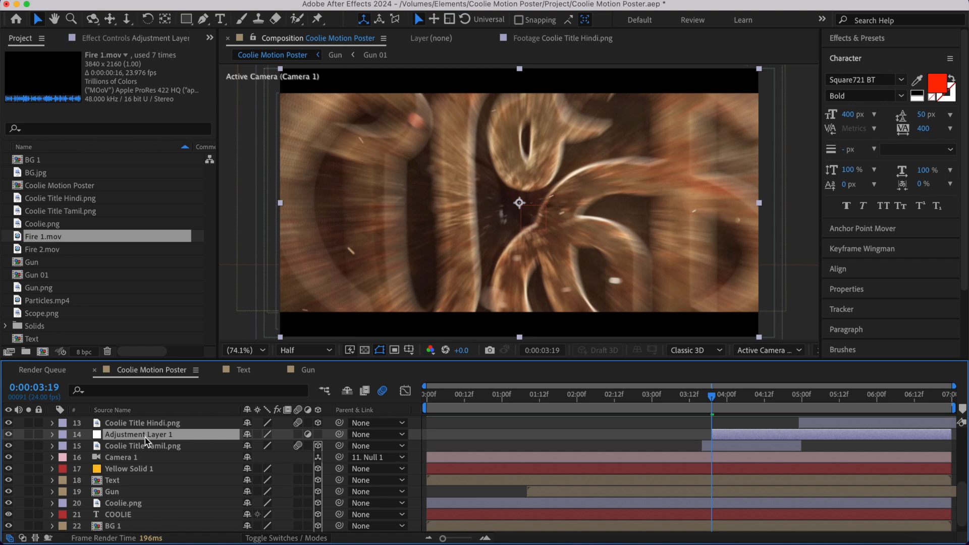
drag(147, 441, 154, 457)
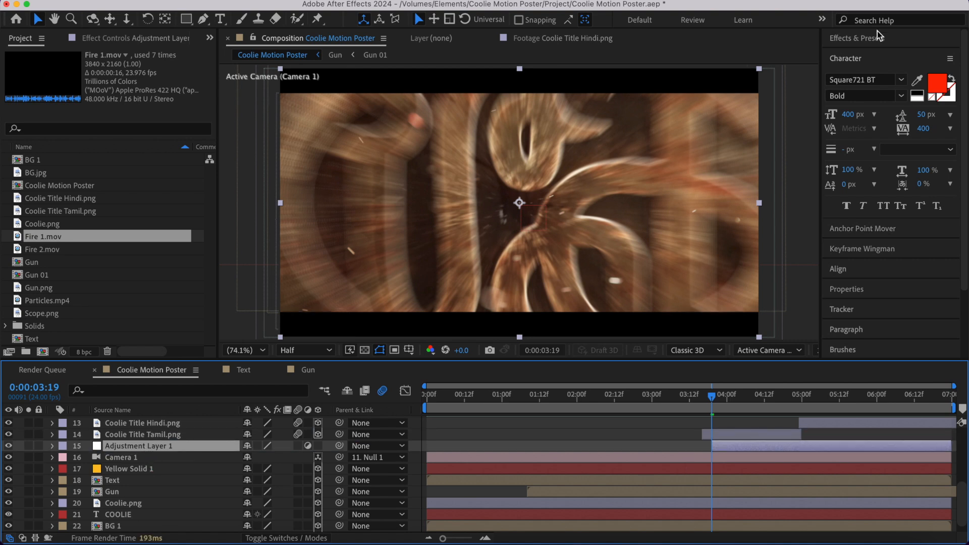
- Apply the CC Toner effect to the adjustment layer below the Tamil title and collapse its settings
click(877, 35)
click(866, 56)
text(cc toner)
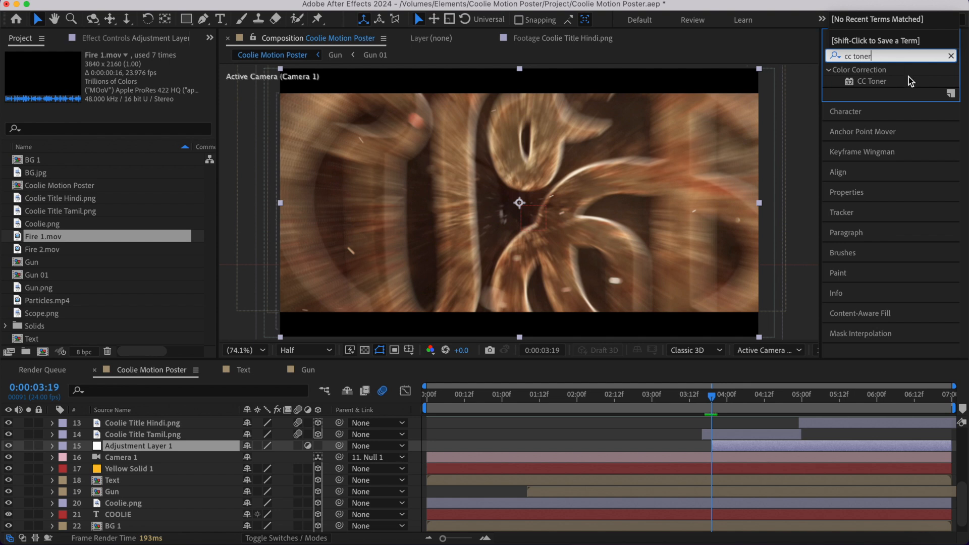
double_click(908, 80)
click(814, 399)
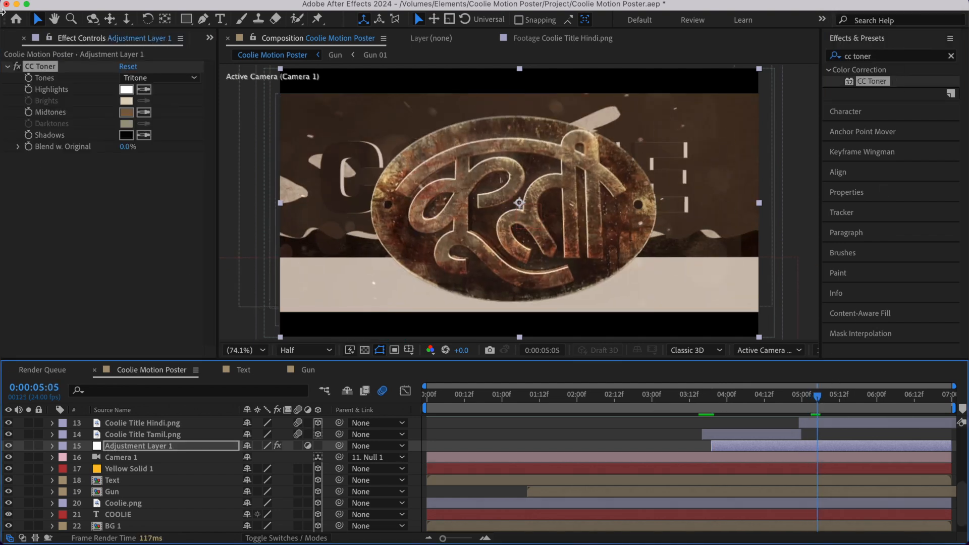
click(7, 66)
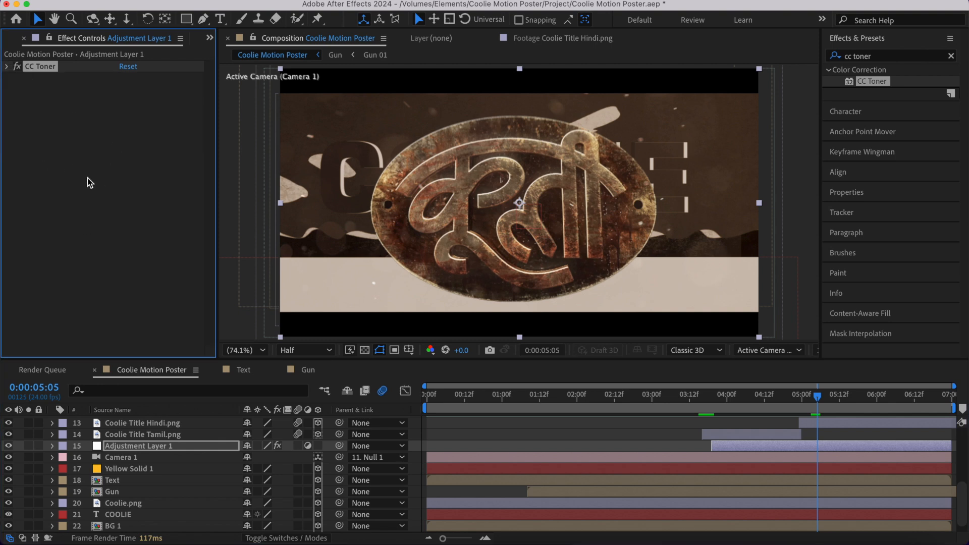
- Add a Gaussian Blur to the same adjustment layer with Blurriness set to 35
right_click(52, 108)
mouse_move(101, 221)
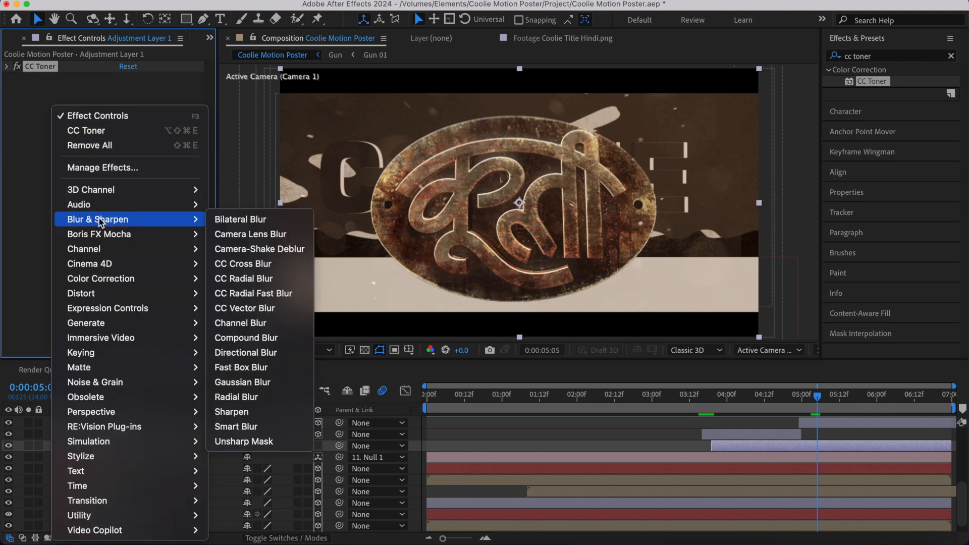
click(245, 382)
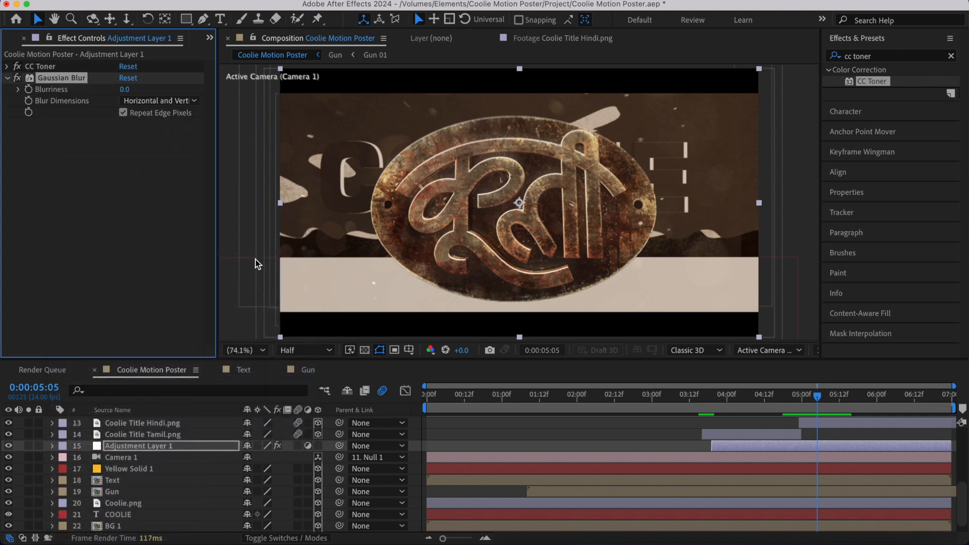
click(125, 90)
key(Return)
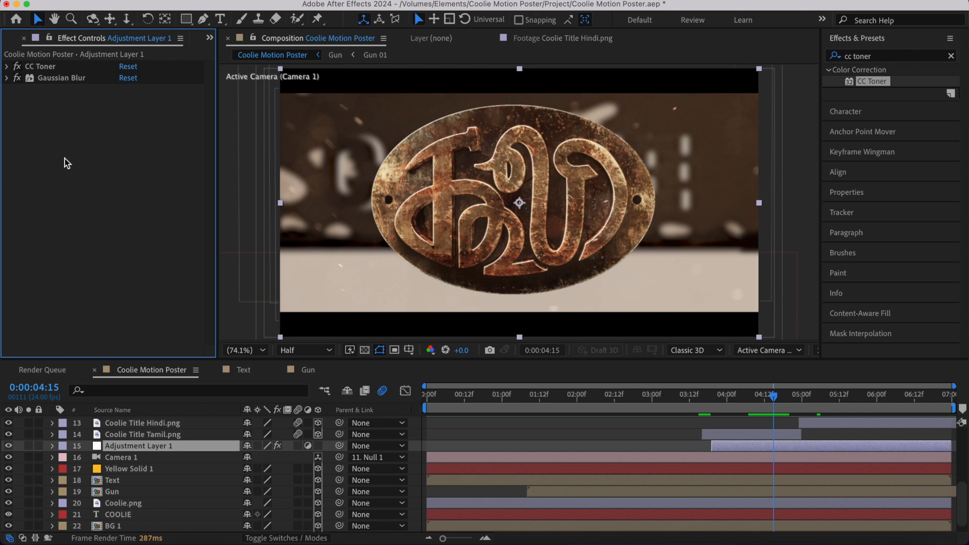
- Add a Curves effect to the adjustment layer and shift the RGB curve's black point slightly inward to deepen the shadows
right_click(65, 161)
mouse_move(144, 282)
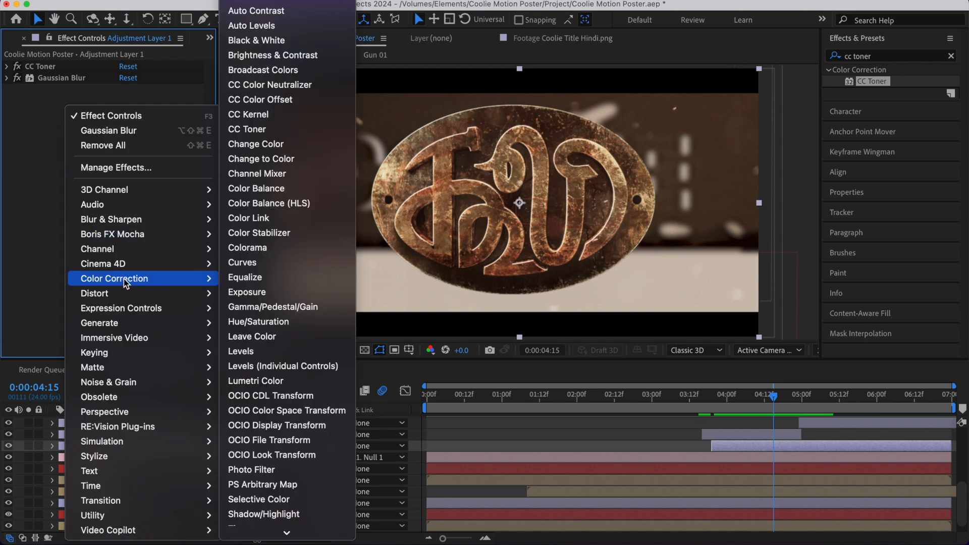
click(244, 263)
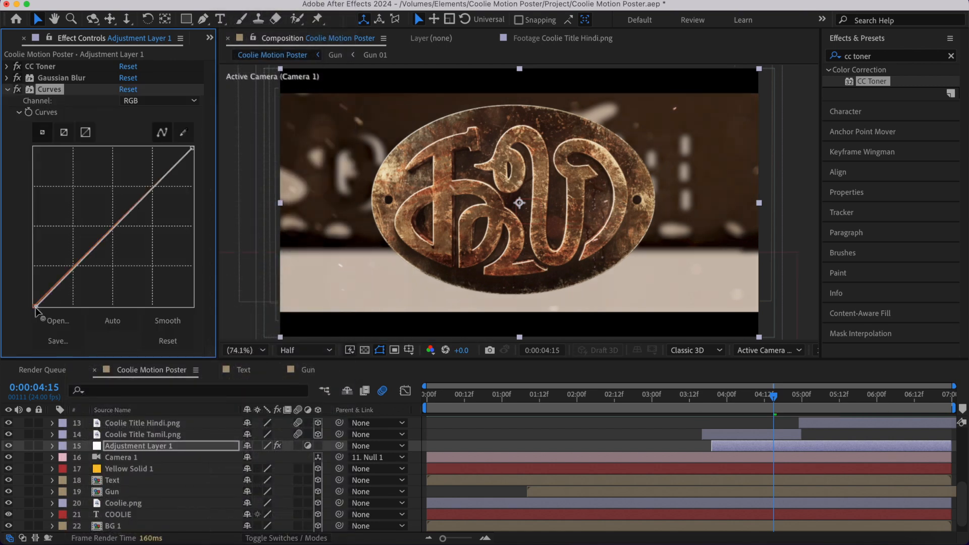
drag(41, 308, 39, 308)
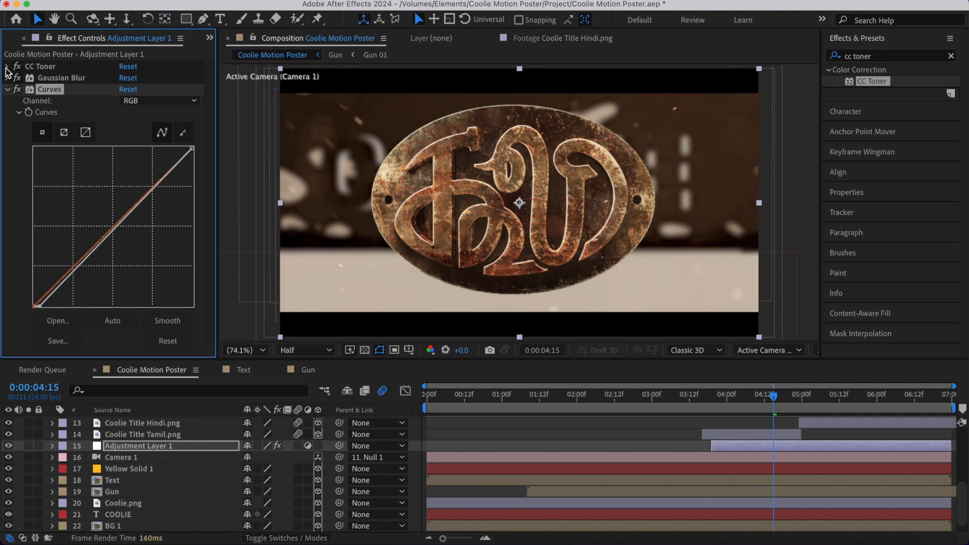
click(6, 90)
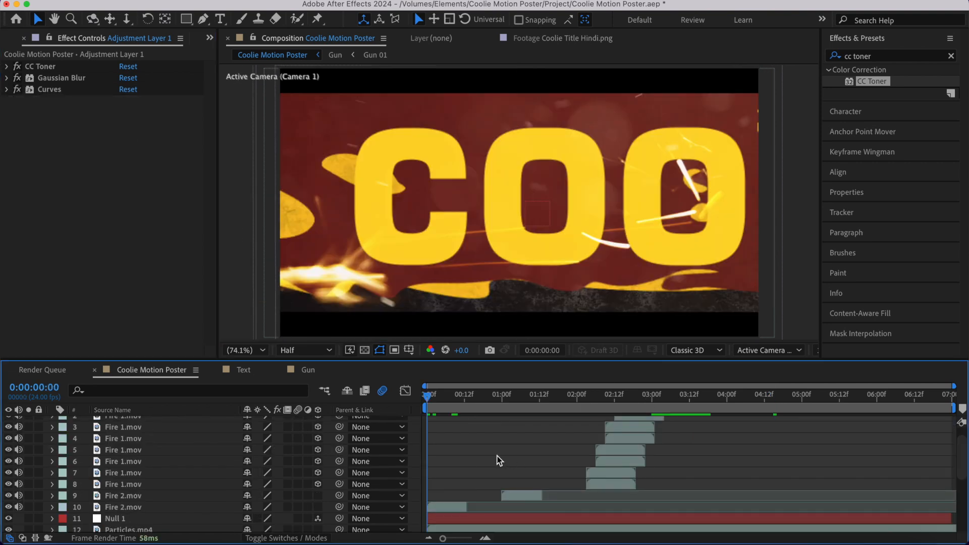
- Add a second adjustment layer above all other layers in the composition
scroll(465, 456, up, 1)
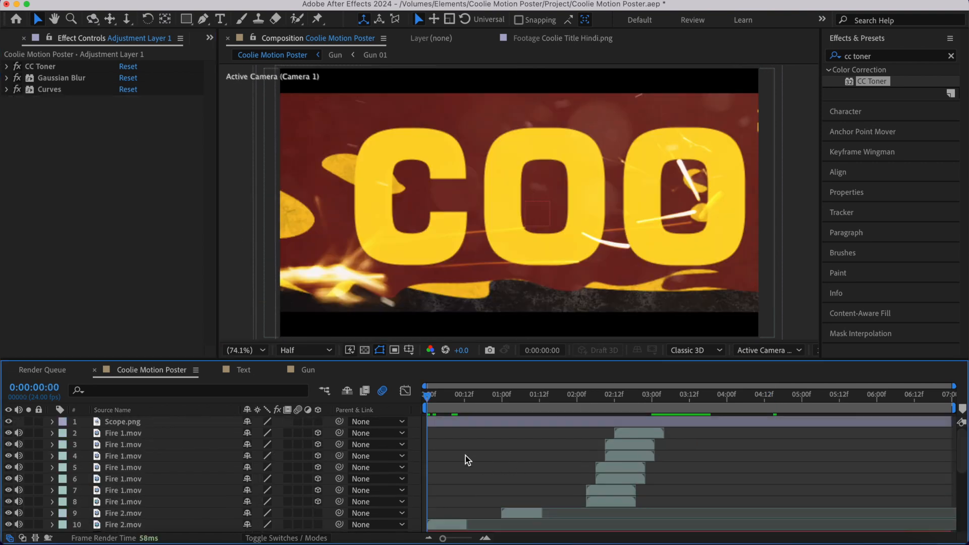
key(super+alt+y)
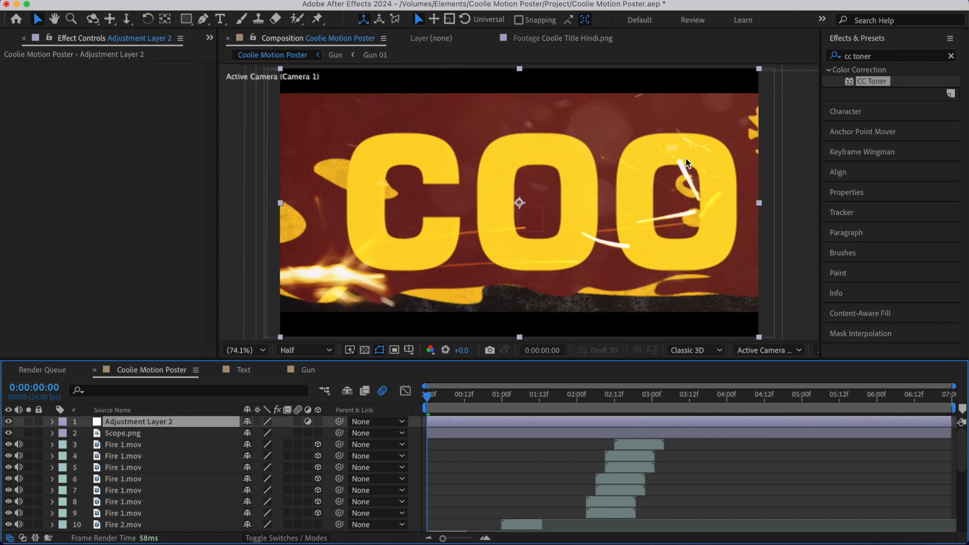
- Apply CC Vignette to the top adjustment layer, adjust its Amount, and collapse the effect's settings
click(869, 54)
text(vigne)
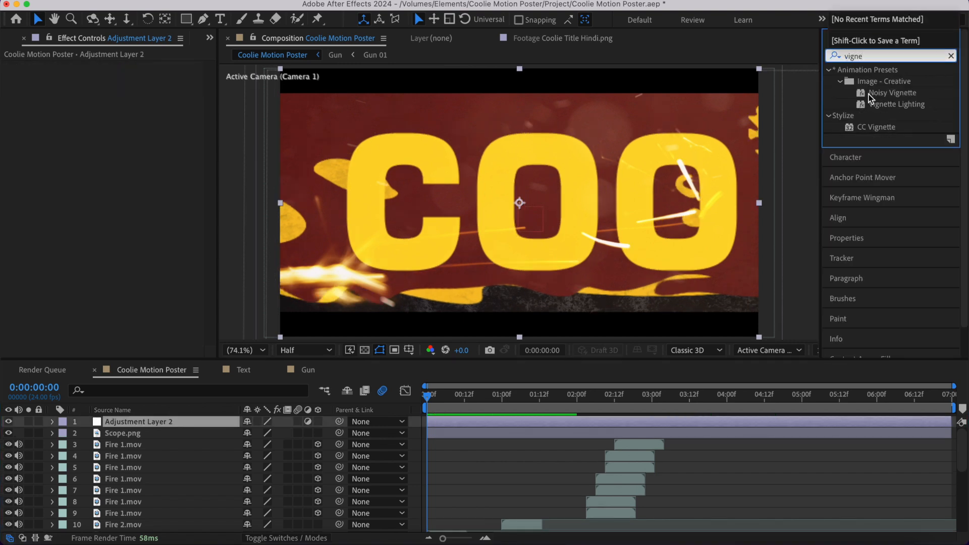
double_click(877, 127)
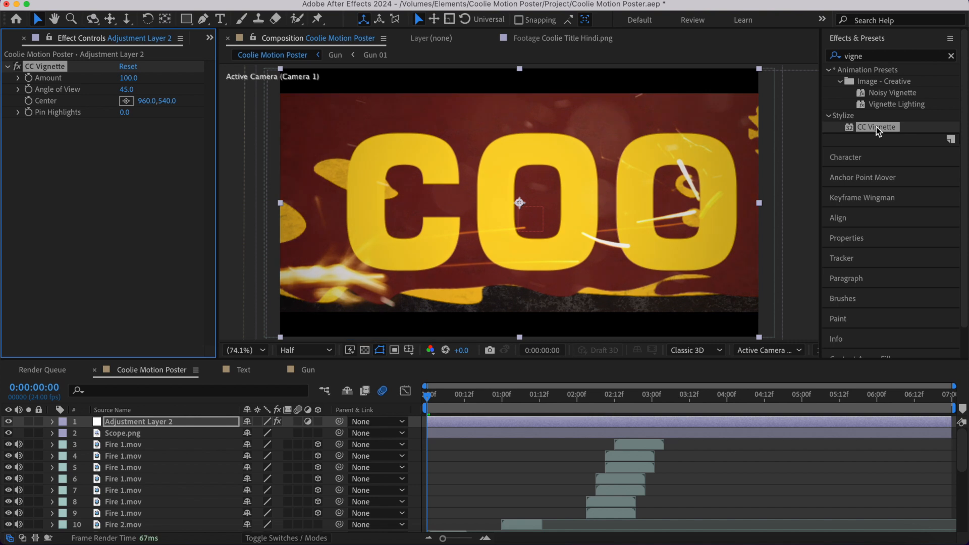
click(124, 80)
key(Return)
click(474, 490)
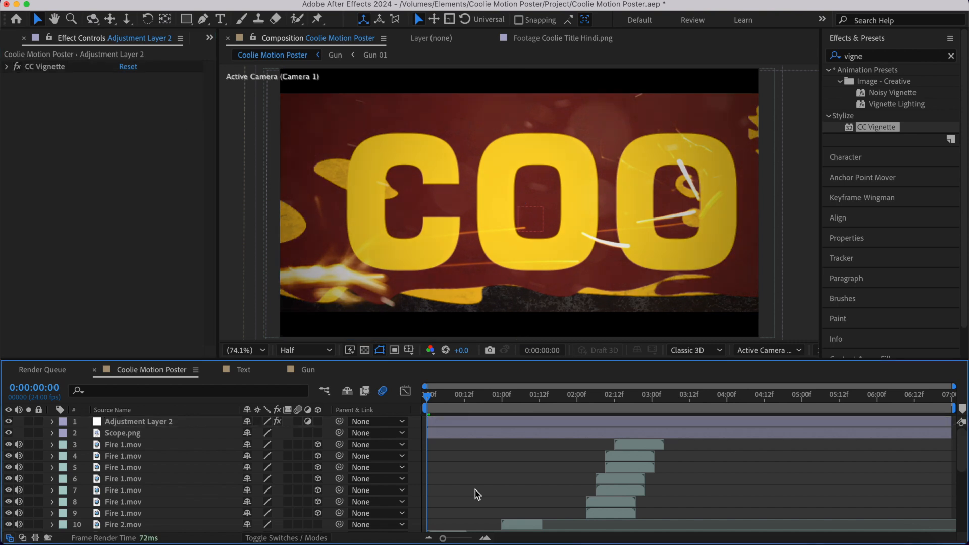
- Add a third adjustment layer above the others and give it a full-frame elliptical mask
key(super+alt+y)
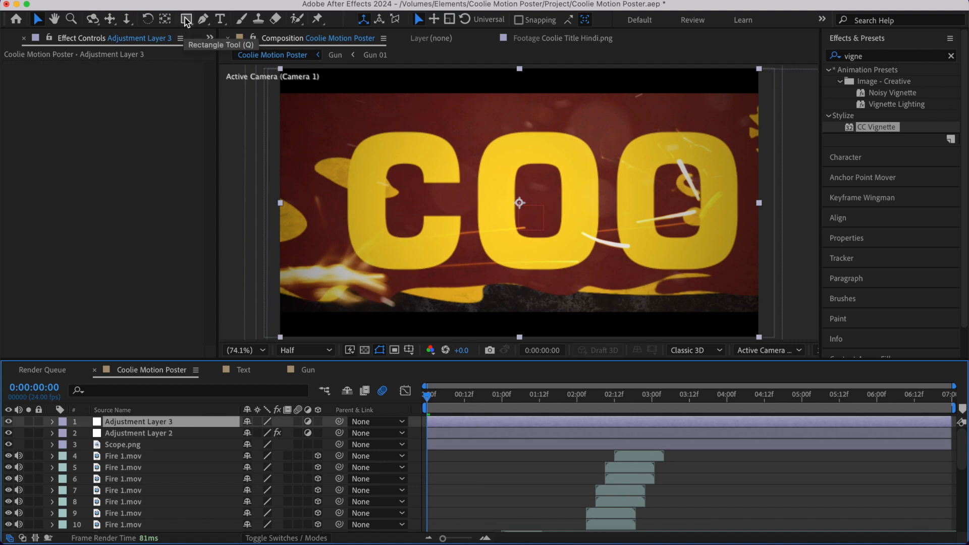
drag(186, 22, 236, 50)
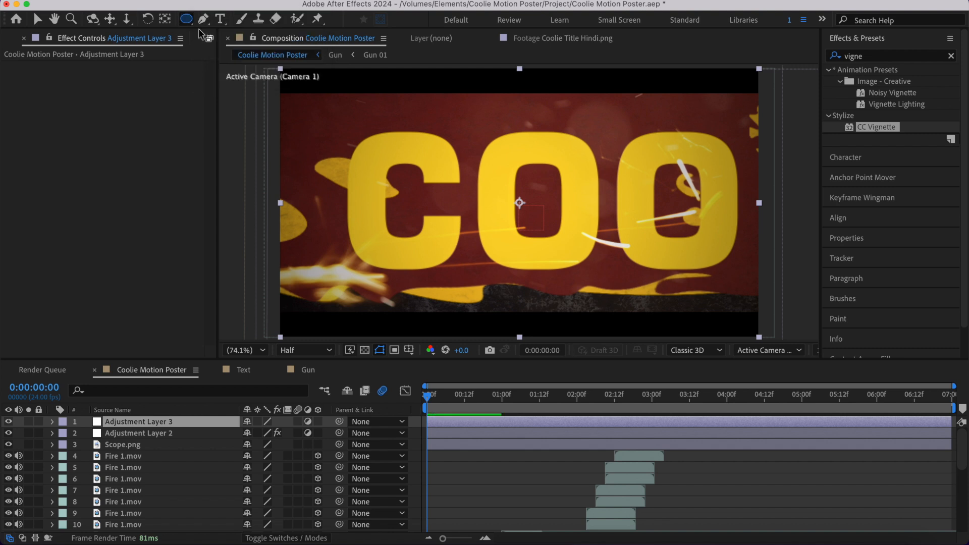
double_click(189, 19)
key(v)
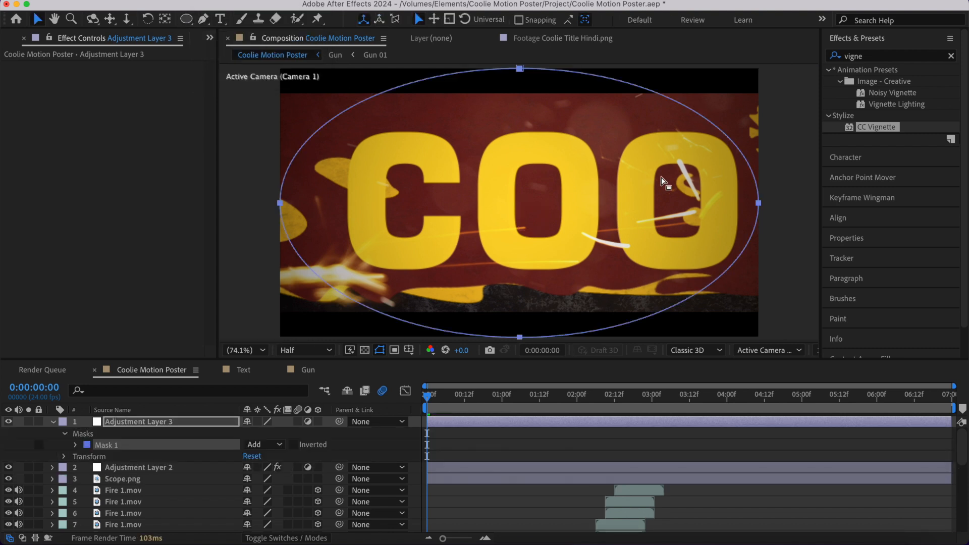
- Add a Gaussian Blur with Blurriness 35 to the masked adjustment layer
click(33, 119)
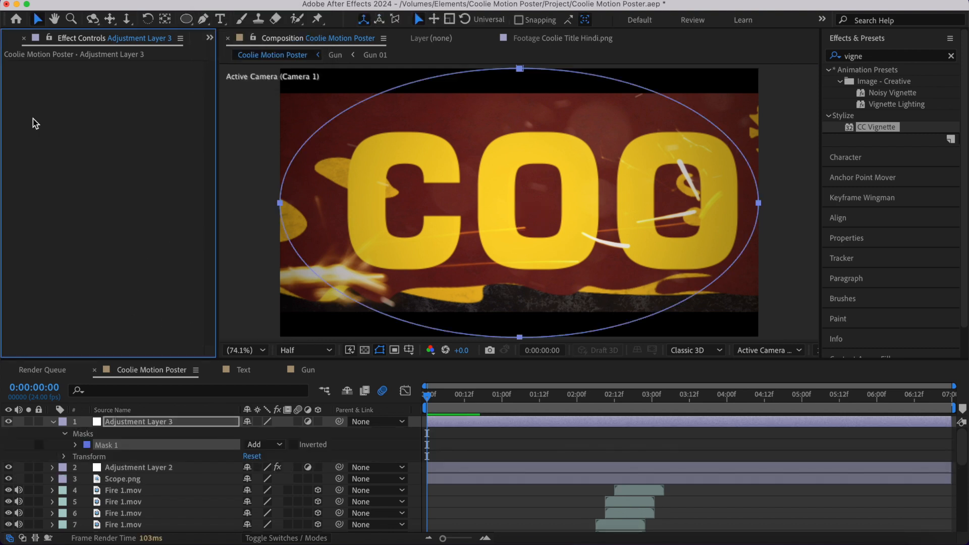
right_click(75, 144)
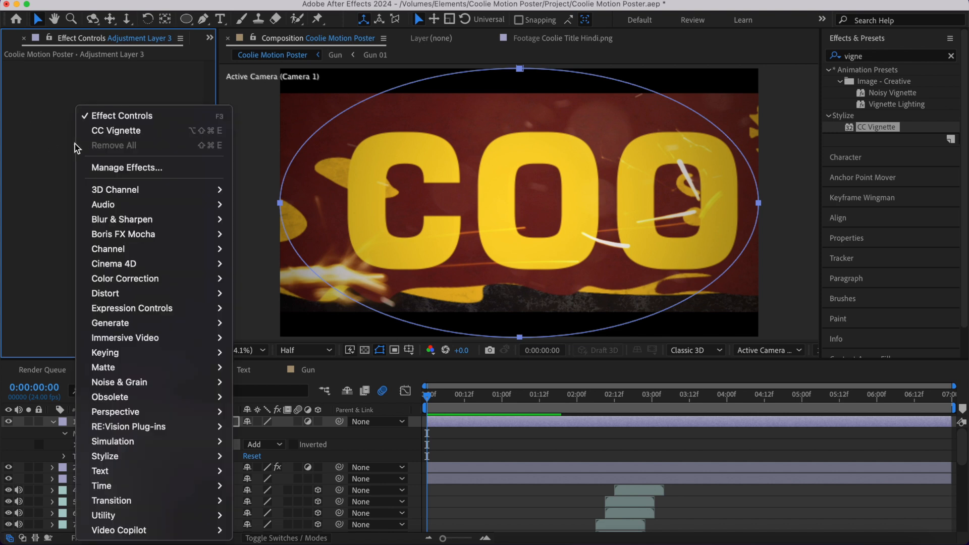
mouse_move(126, 221)
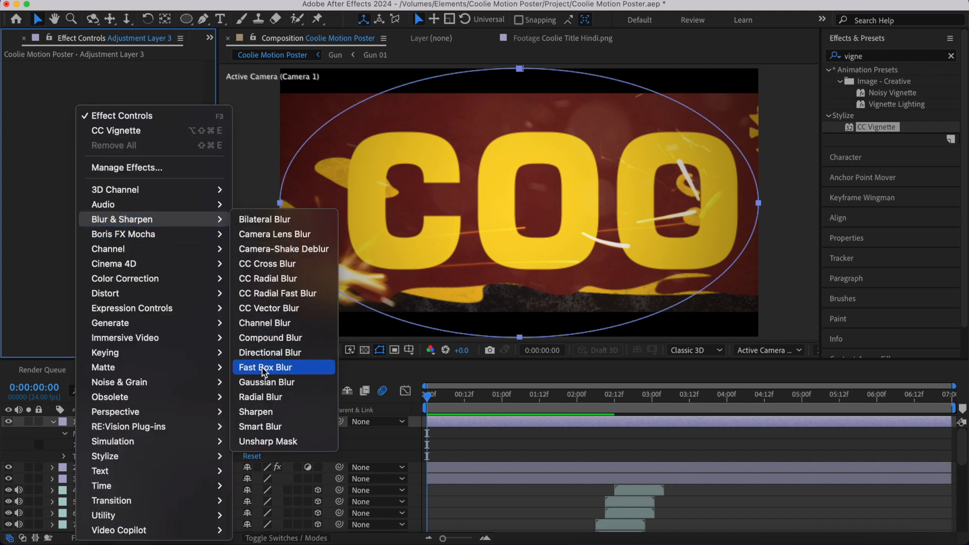
click(269, 384)
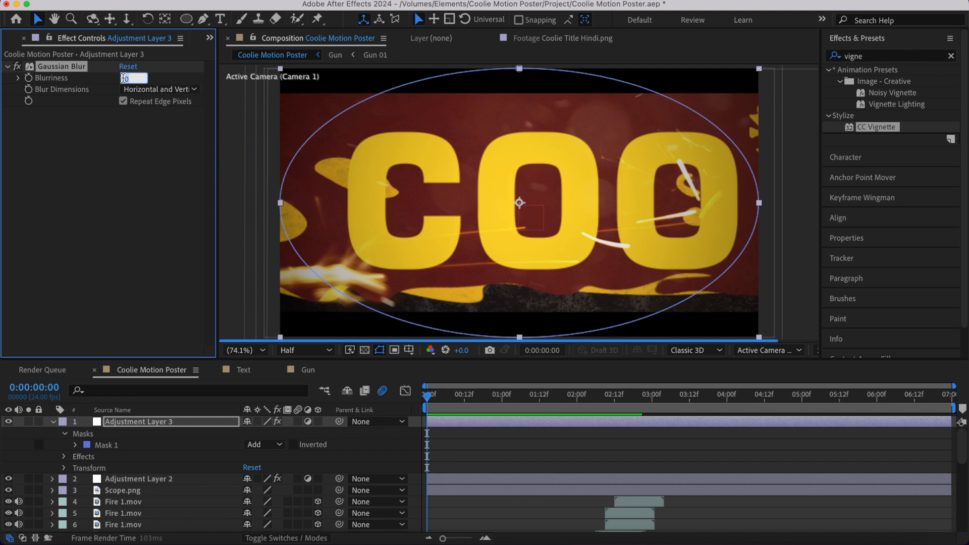
key(Return)
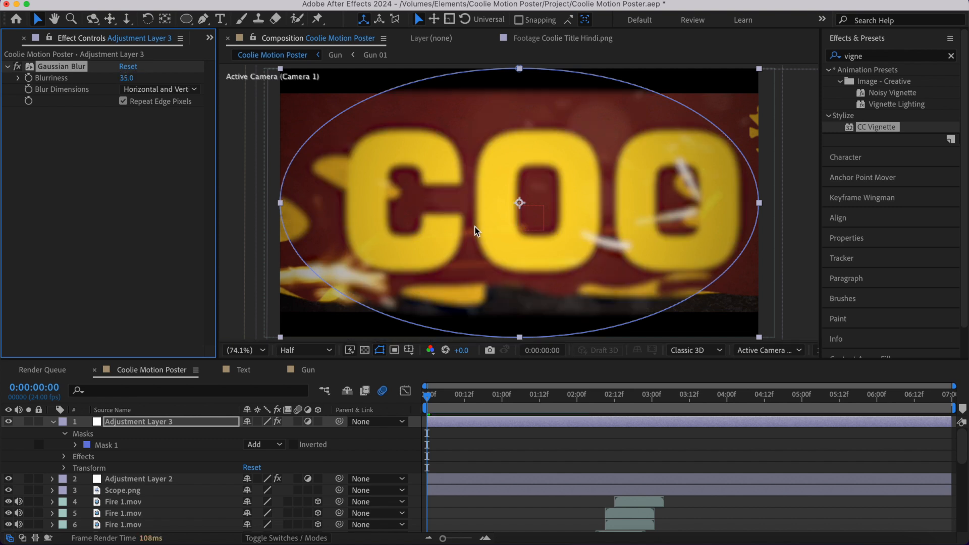
- Invert the elliptical mask and set its Mask Feather to 250 pixels
click(293, 445)
click(147, 445)
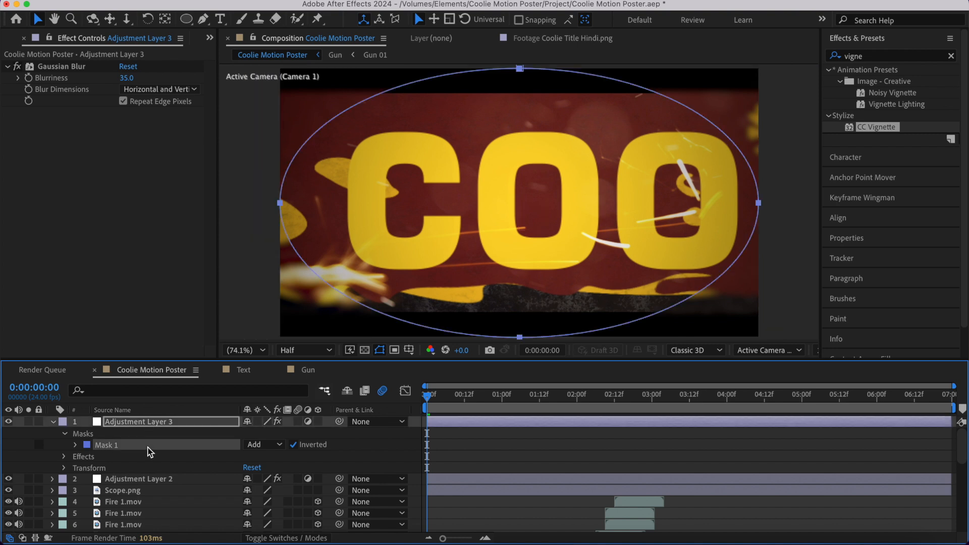
key(f)
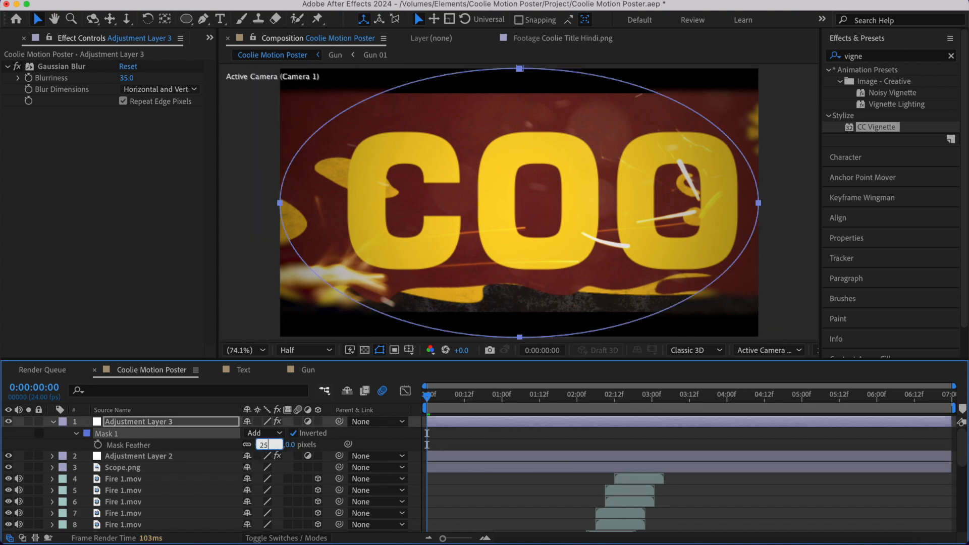
click(493, 496)
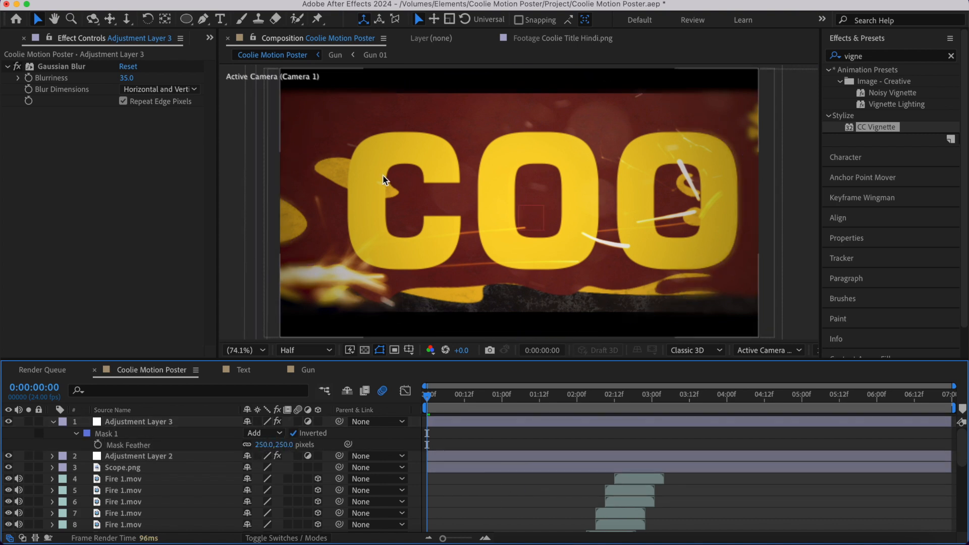
- Preview the edge blur and vignette from the opening, collapse the masked layer's properties, and check the Tamil title's rotation near 0:00:03:15
key(space)
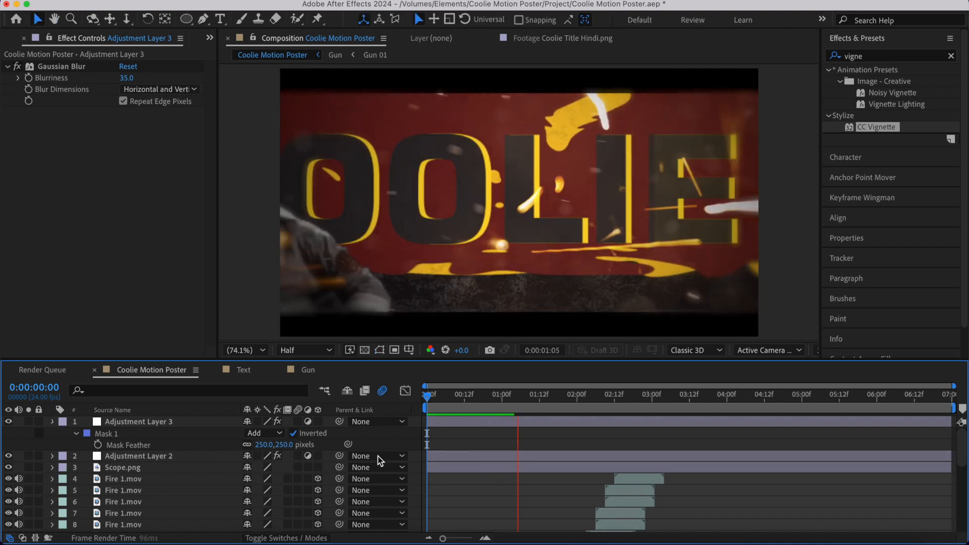
click(51, 422)
click(699, 398)
key(space)
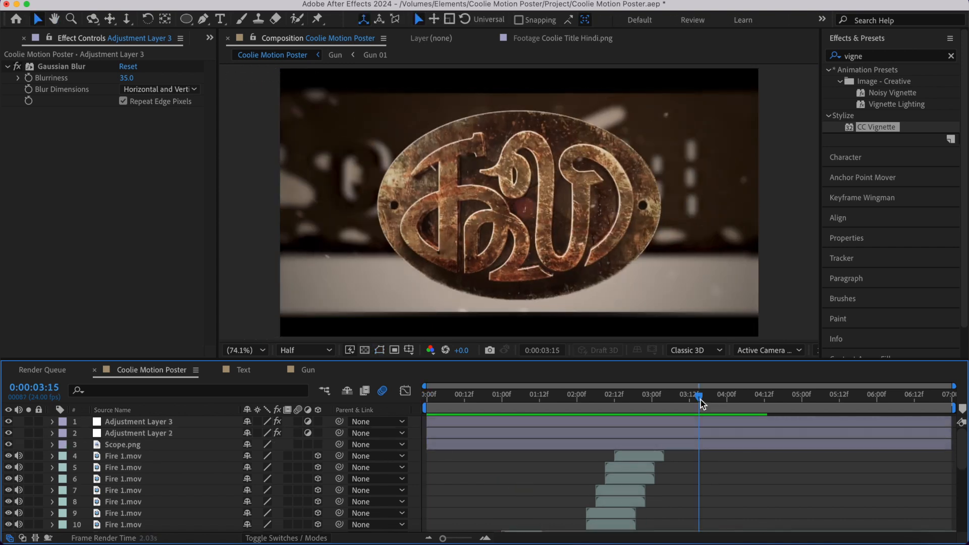
key(space)
key(space)
click(724, 398)
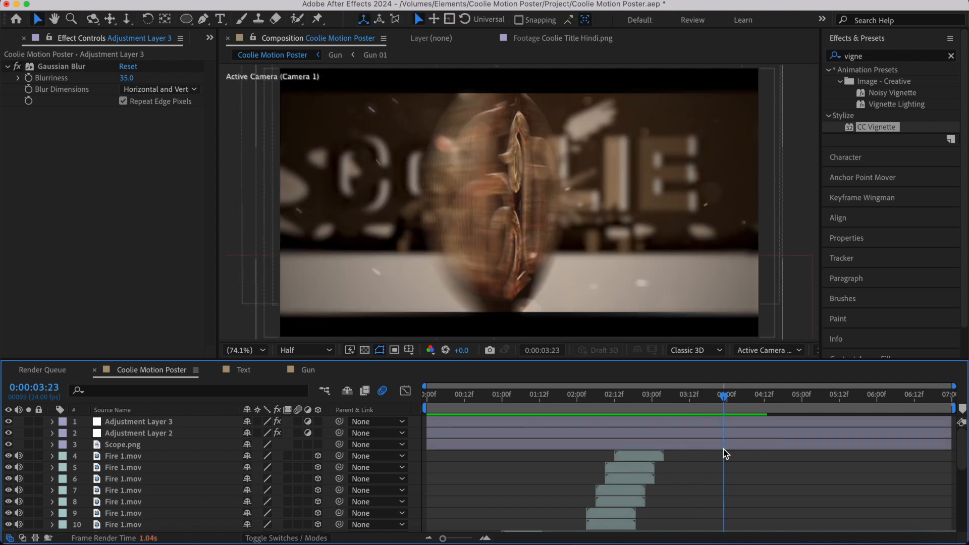
- Reveal the Tamil title's rotation keyframes and move its ending Y Rotation keyframe earlier to 0:00:04:04
scroll(723, 450, down, 5)
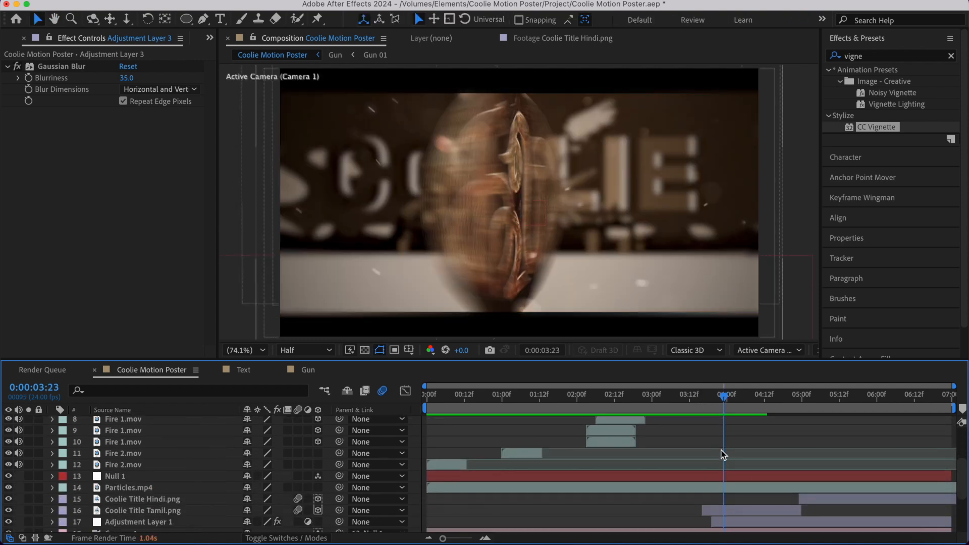
click(725, 509)
key(u)
scroll(724, 507, down, 2)
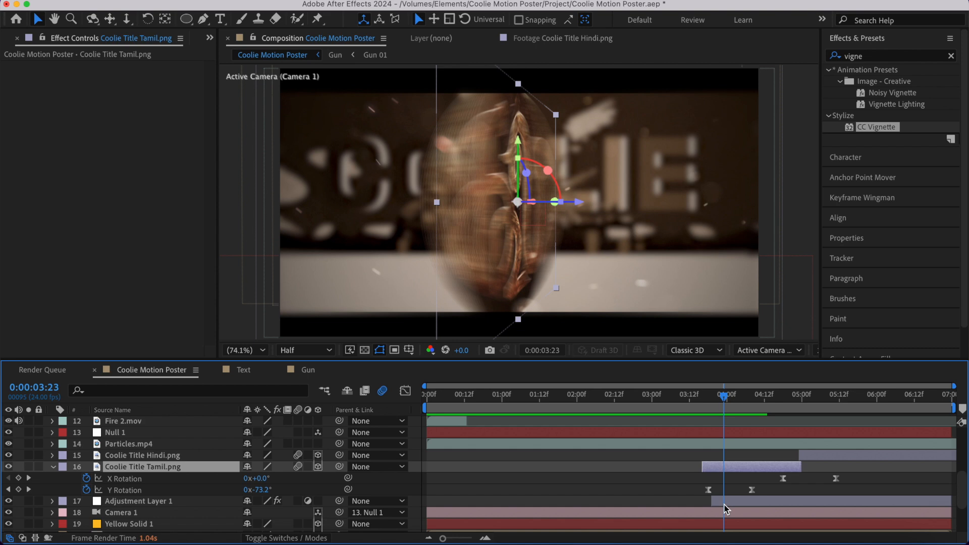
drag(752, 494, 749, 495)
click(682, 397)
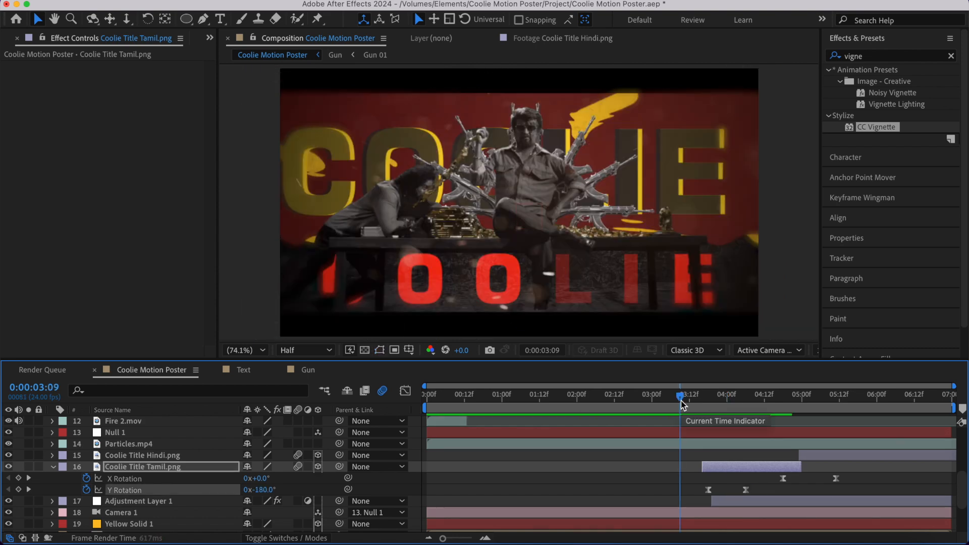
key(space)
key(space)
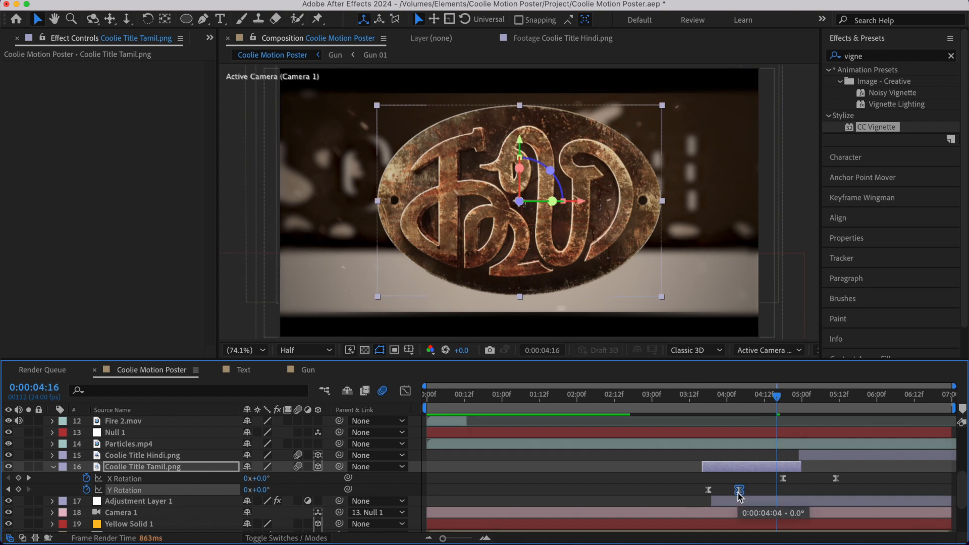
- Preview the title rotations from 0:00:03:13 and collapse the Tamil title's keyframe properties
click(691, 402)
key(space)
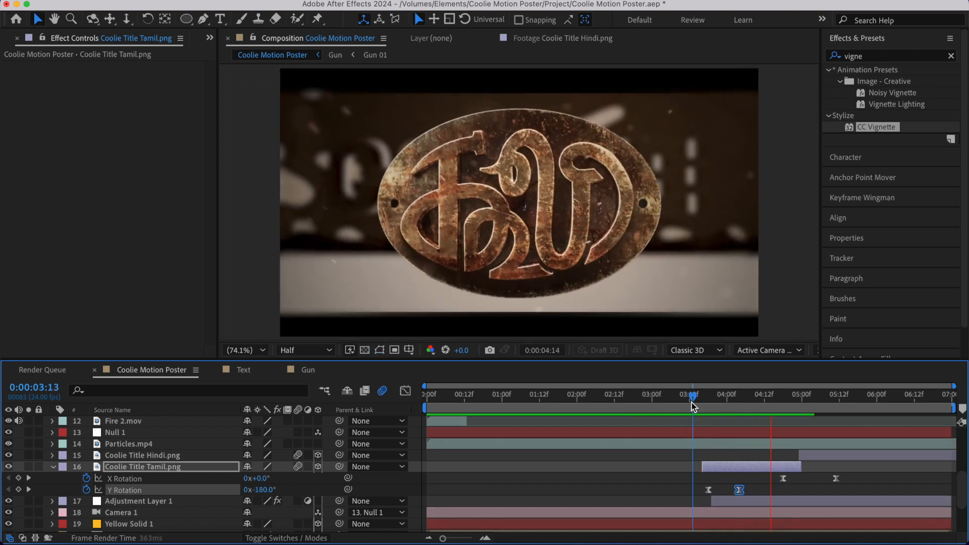
key(space)
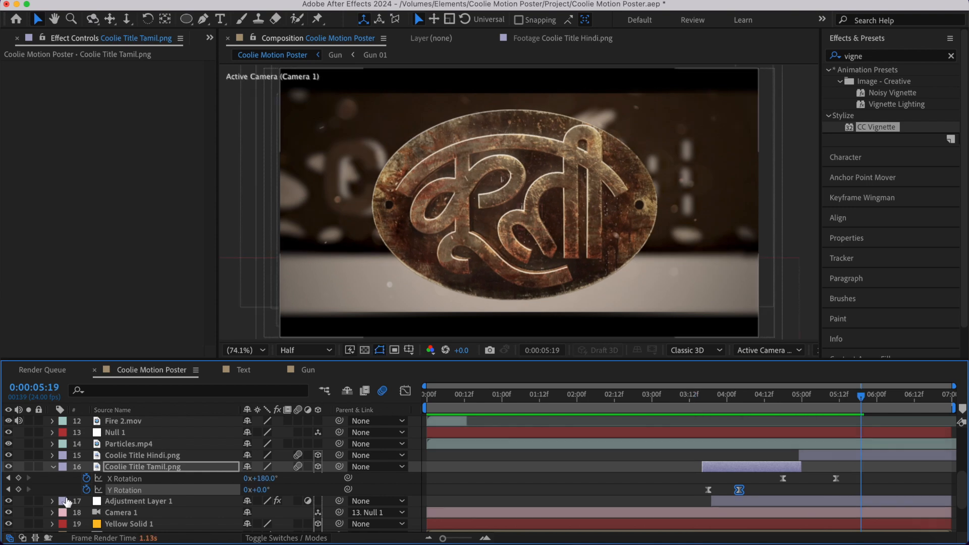
click(51, 467)
- Move the Scope.png layer above both upper adjustment layers so it sits at the top of the stack
scroll(83, 468, up, 5)
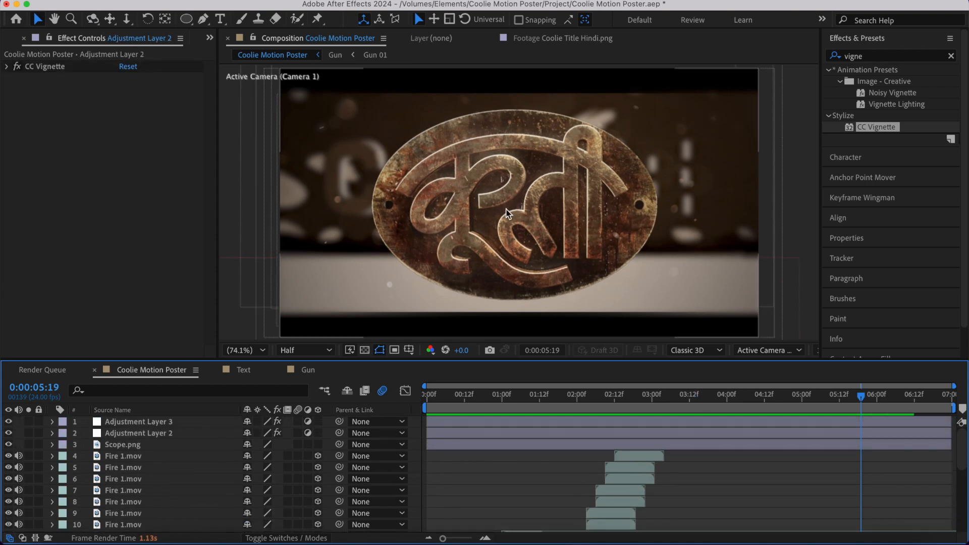
click(138, 446)
drag(136, 427, 135, 423)
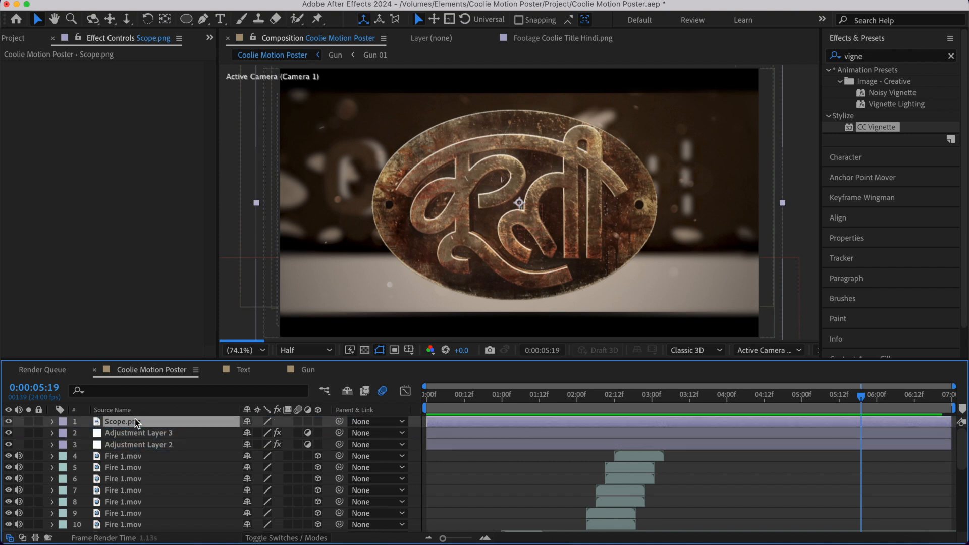
click(761, 473)
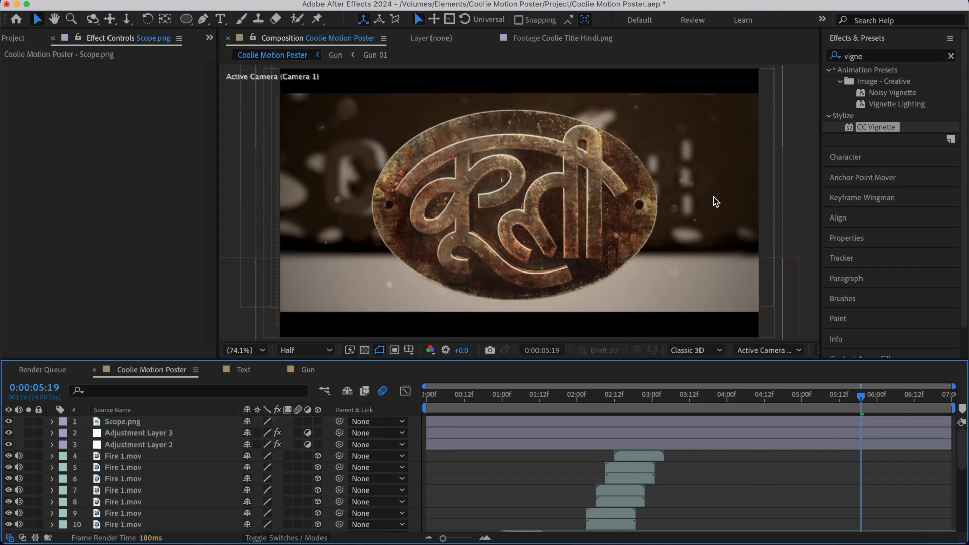
- Set the Gaussian Blur's Blurriness to 50 on the adjustment layer below the Tamil title
scroll(830, 520, down, 4)
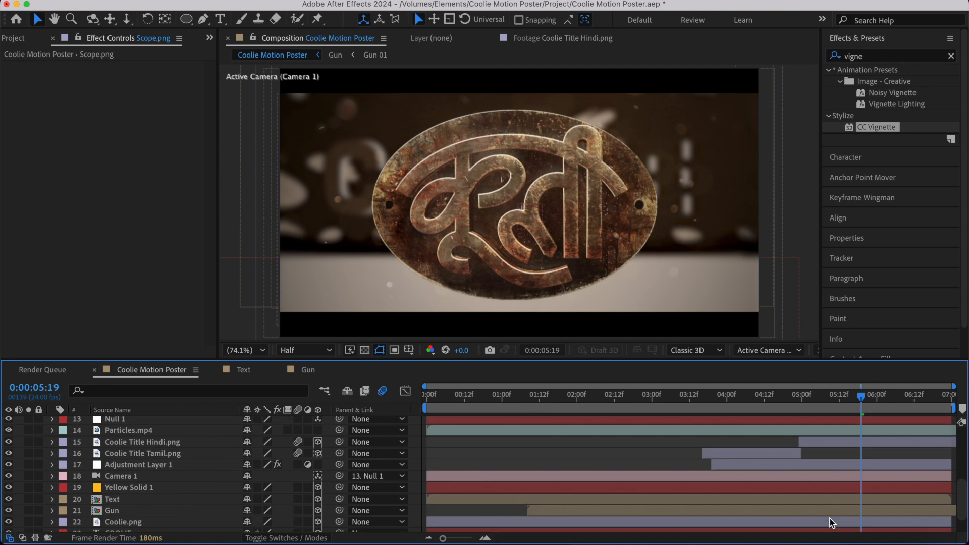
click(822, 442)
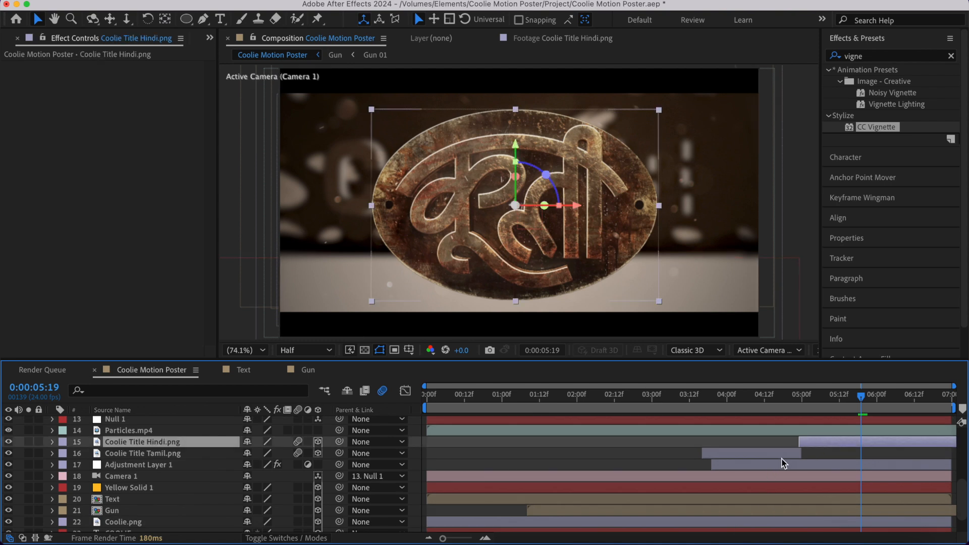
click(757, 464)
click(7, 79)
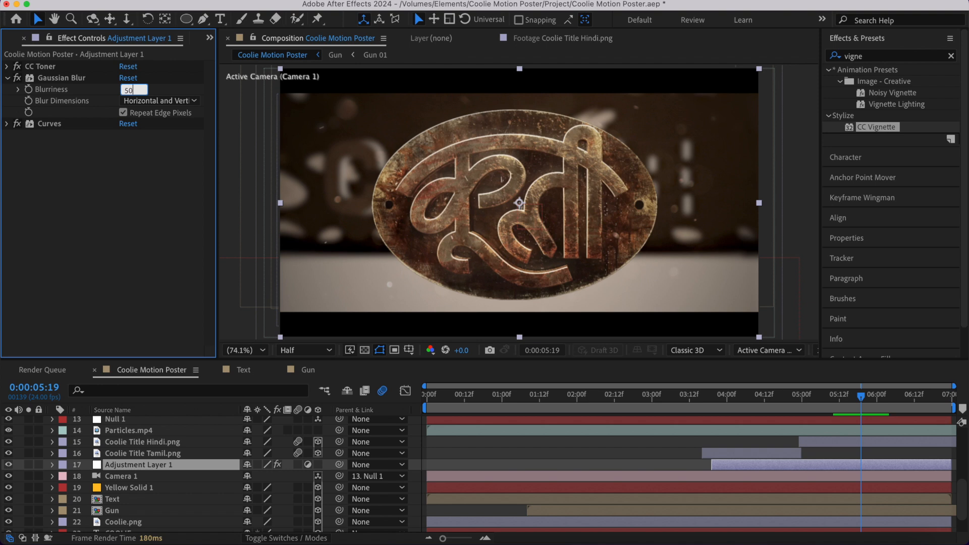
key(Return)
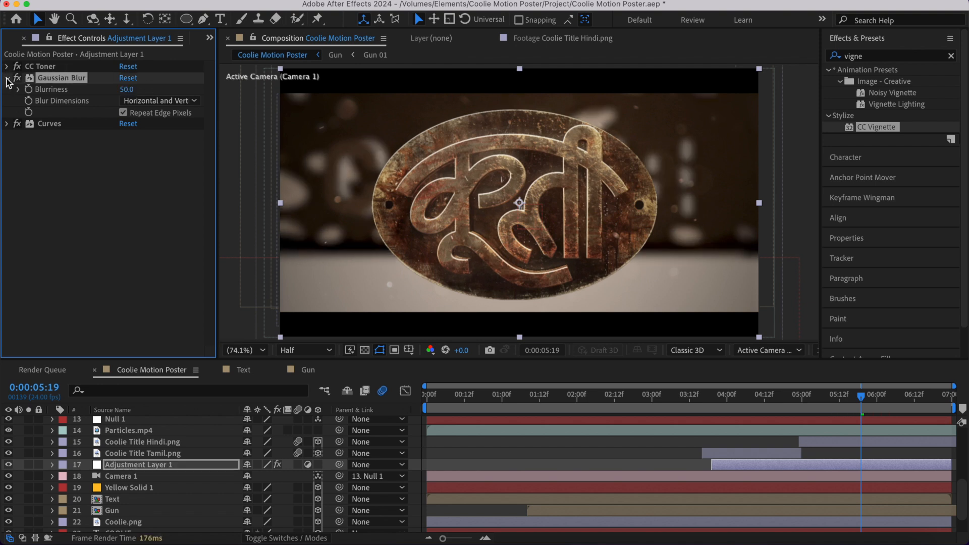